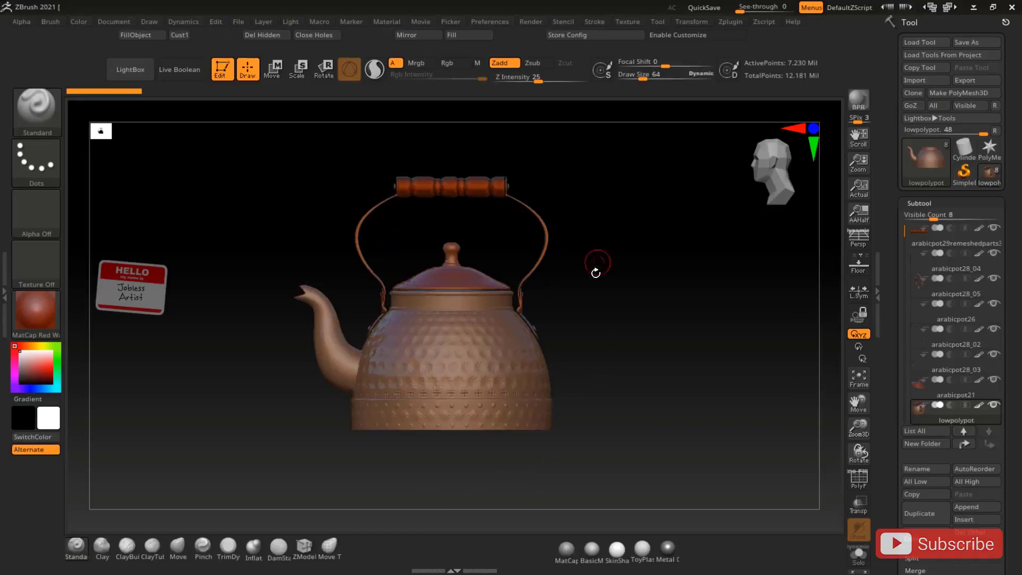
- Orbit the ZBrush teapot so the spout faces you, then view the arabicteapot.jpg reference
{"action": "mouse_move", "coordinate": [596, 272]}
{"action": "left_mouse_down"}
{"action": "mouse_move", "coordinate": [640, 272]}
{"action": "mouse_move", "coordinate": [602, 298]}
{"action": "mouse_move", "coordinate": [655, 250]}
{"action": "left_mouse_up"}
{"action": "key", "text": "alt+Tab"}
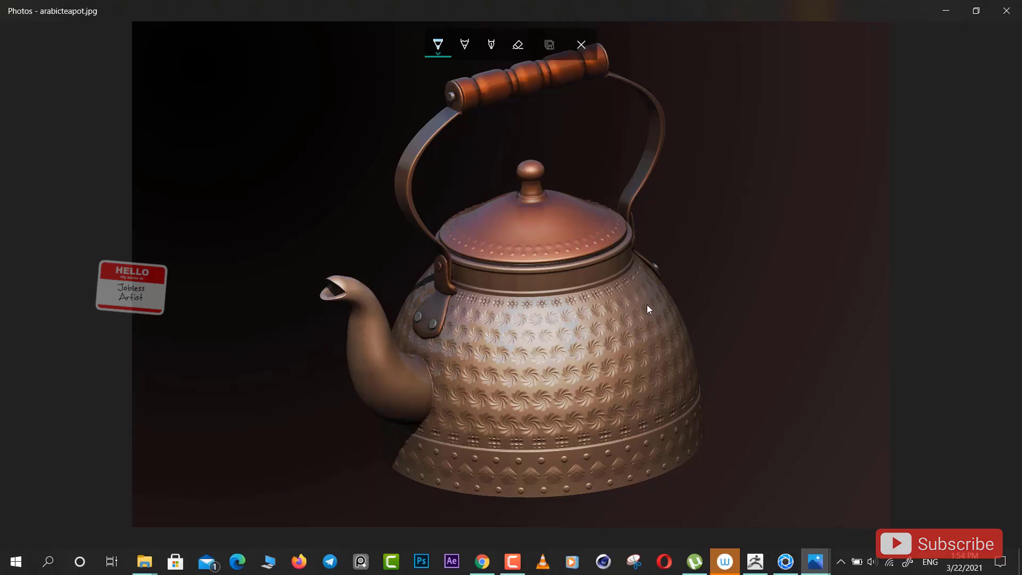
- Flip between the copper render arabicpotrender.13.jpg and the red render .12.jpg in Photos
{"action": "key", "text": "alt+Tab"}
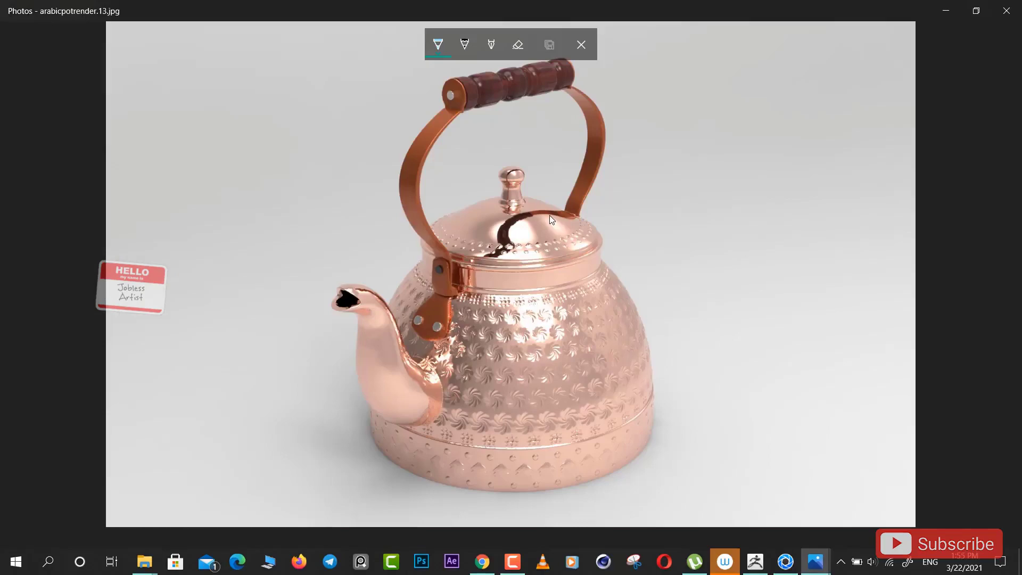
{"action": "key", "text": "alt+Tab"}
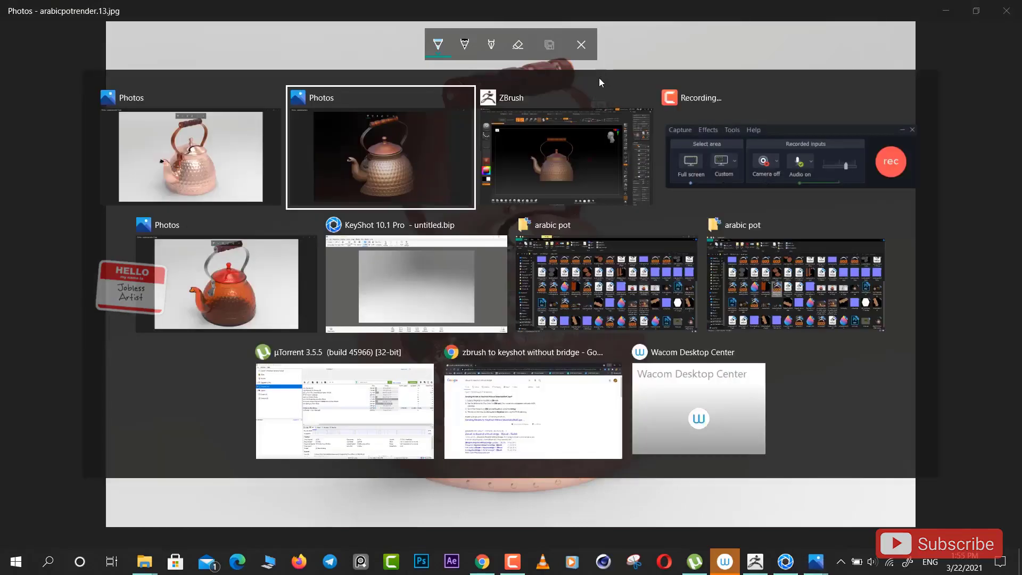
{"action": "key", "text": "alt+Tab"}
{"action": "key", "text": "alt+Tab"}
{"action": "key", "text": "alt+Tab"}
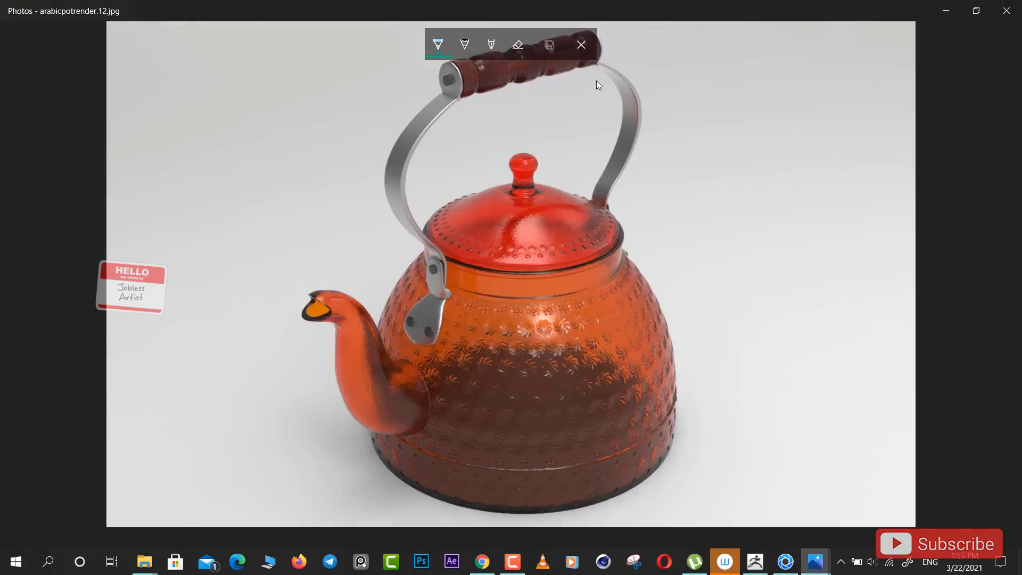
{"action": "key", "text": "alt+Tab"}
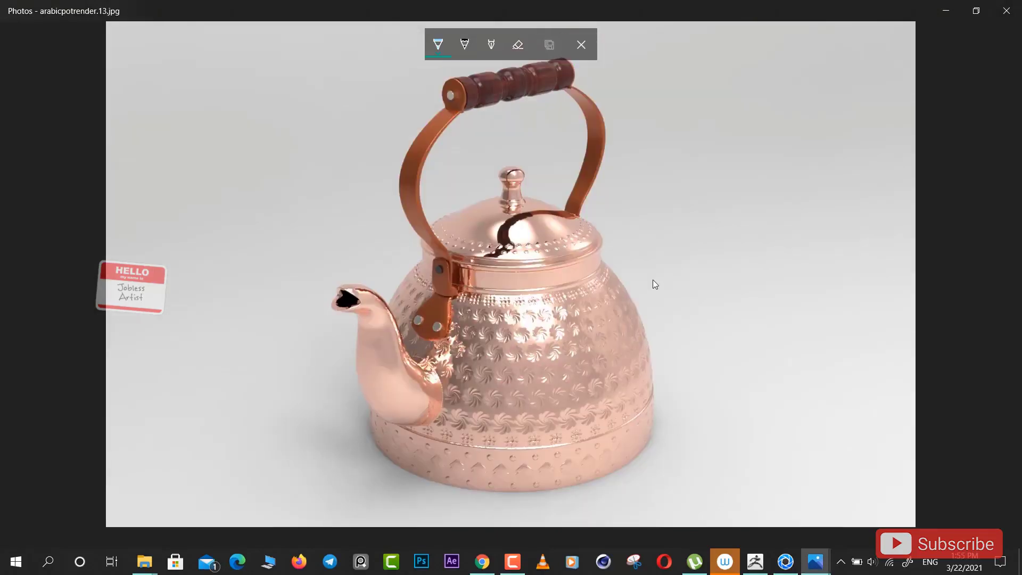
{"action": "mouse_move", "coordinate": [814, 561]}
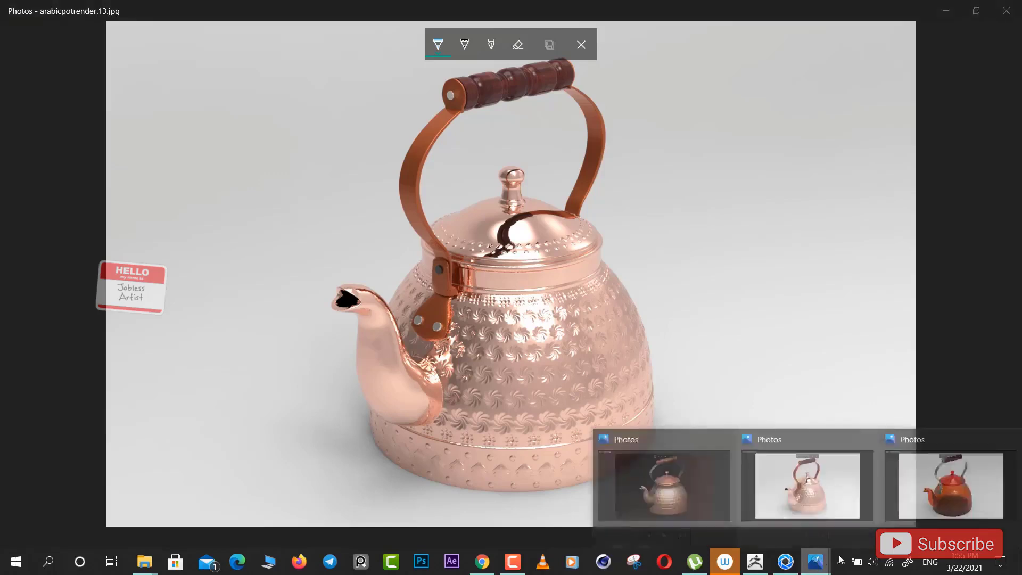
{"action": "left_click", "coordinate": [953, 481]}
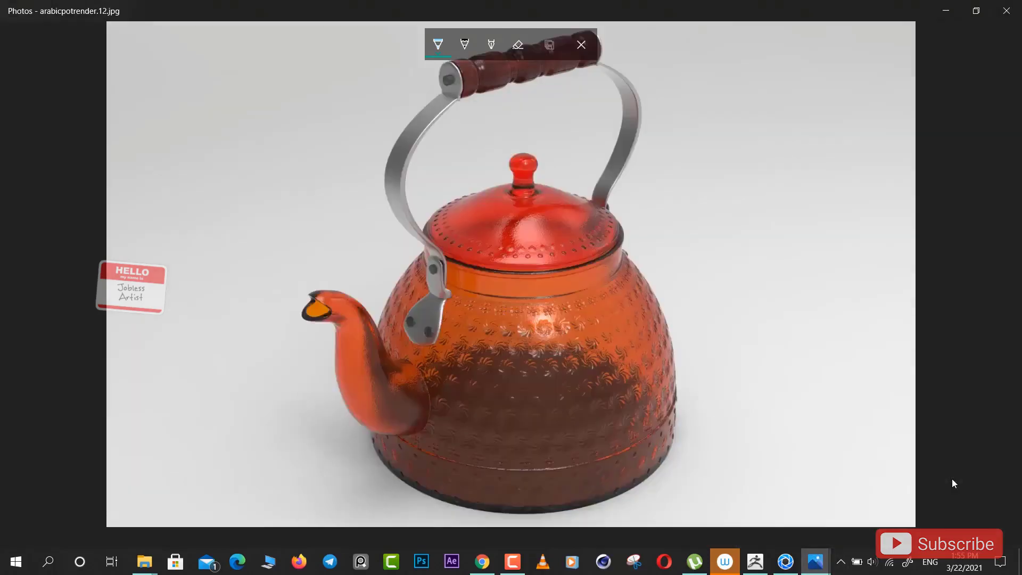
{"action": "left_click", "coordinate": [811, 491]}
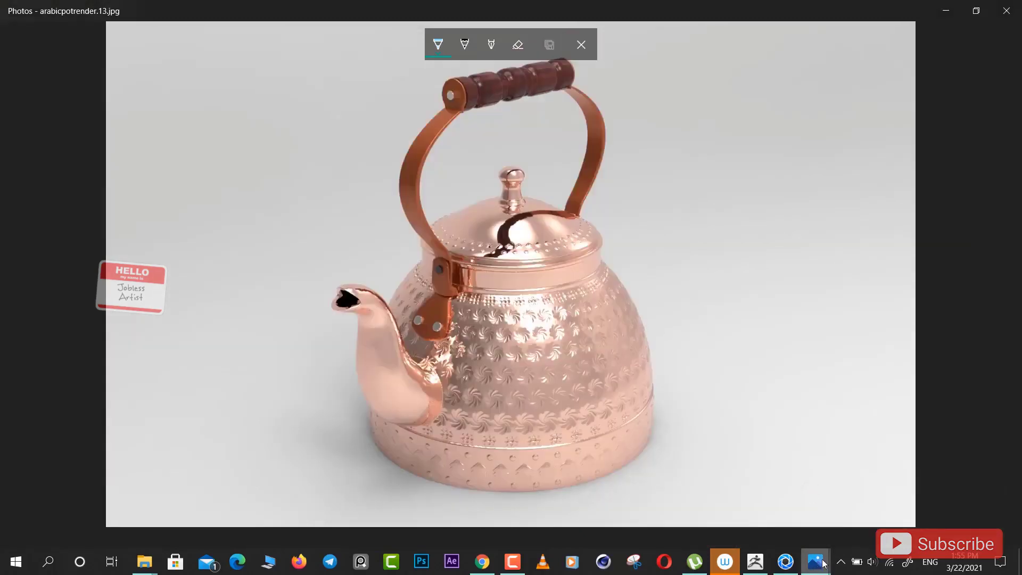
- Compare the copper and red renders a few more times, then return to the ZBrush teapot
{"action": "mouse_move", "coordinate": [814, 562]}
{"action": "left_click", "coordinate": [938, 481]}
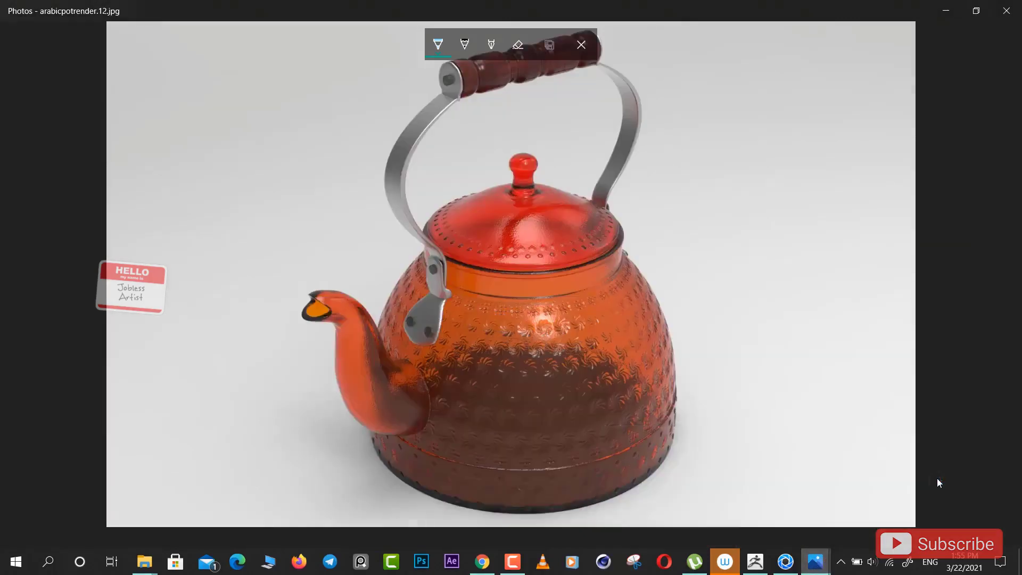
{"action": "left_click", "coordinate": [814, 483]}
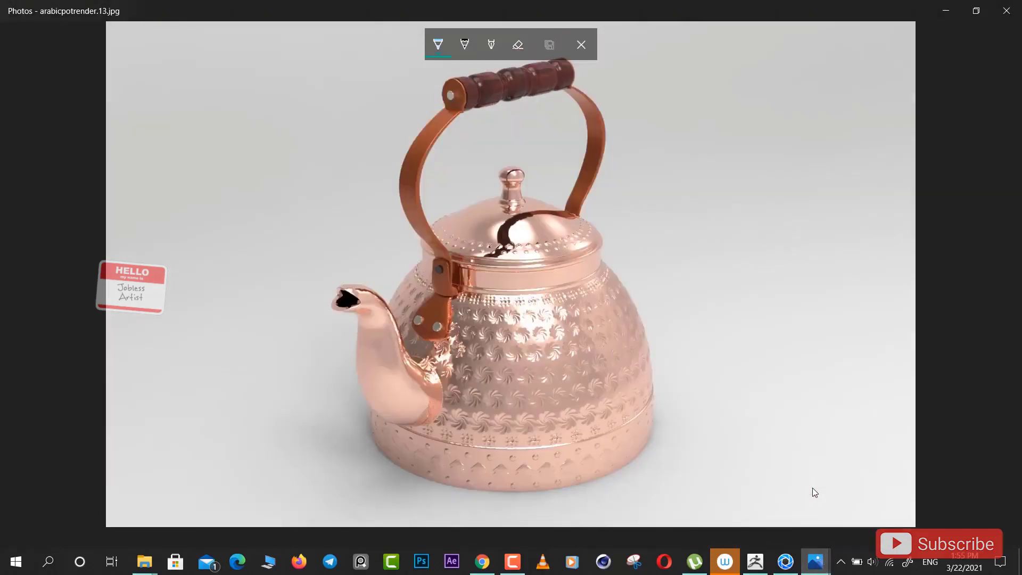
{"action": "mouse_move", "coordinate": [815, 561]}
{"action": "left_click", "coordinate": [942, 483]}
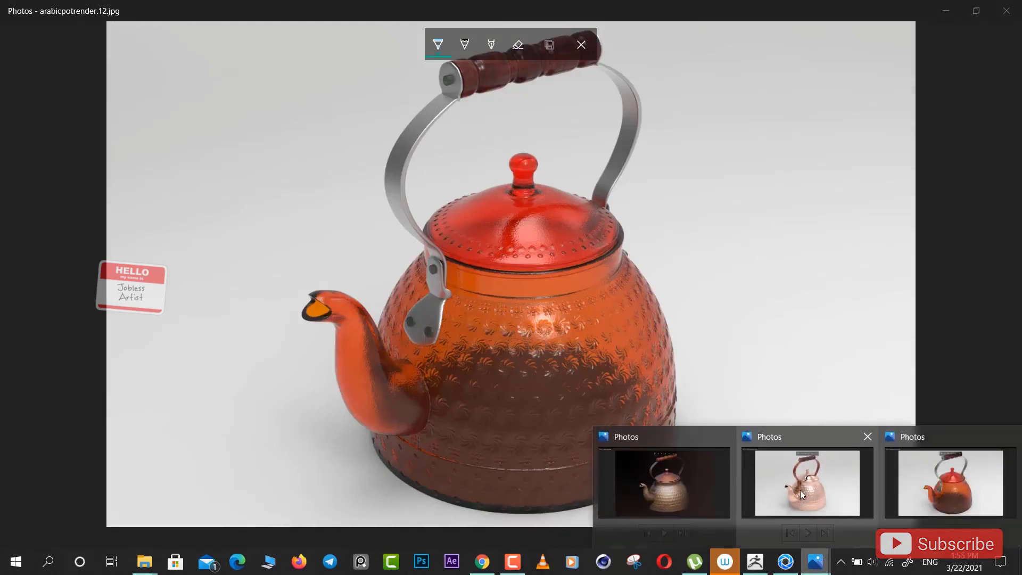
{"action": "left_click", "coordinate": [802, 494]}
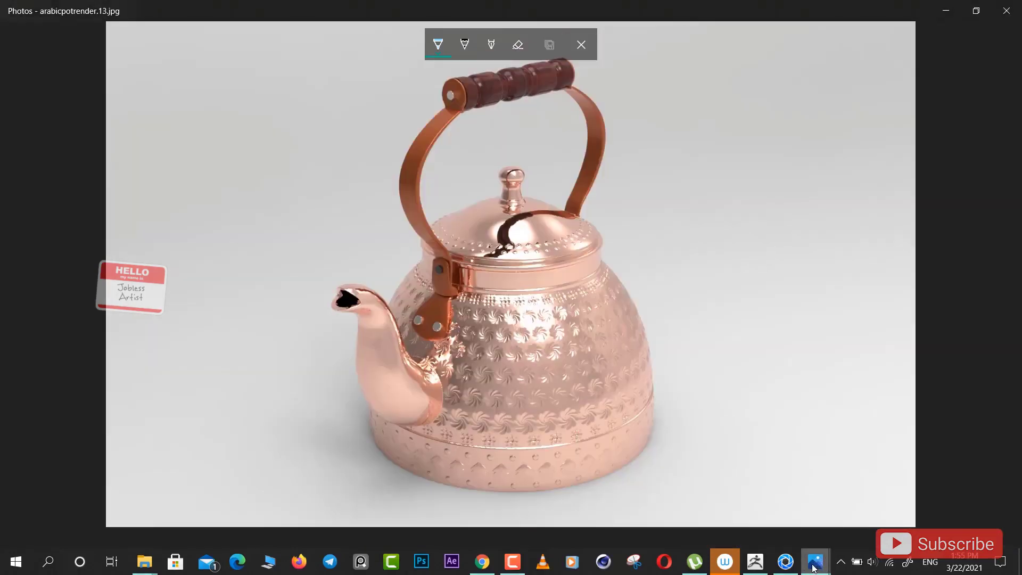
{"action": "mouse_move", "coordinate": [814, 561]}
{"action": "left_click", "coordinate": [941, 483]}
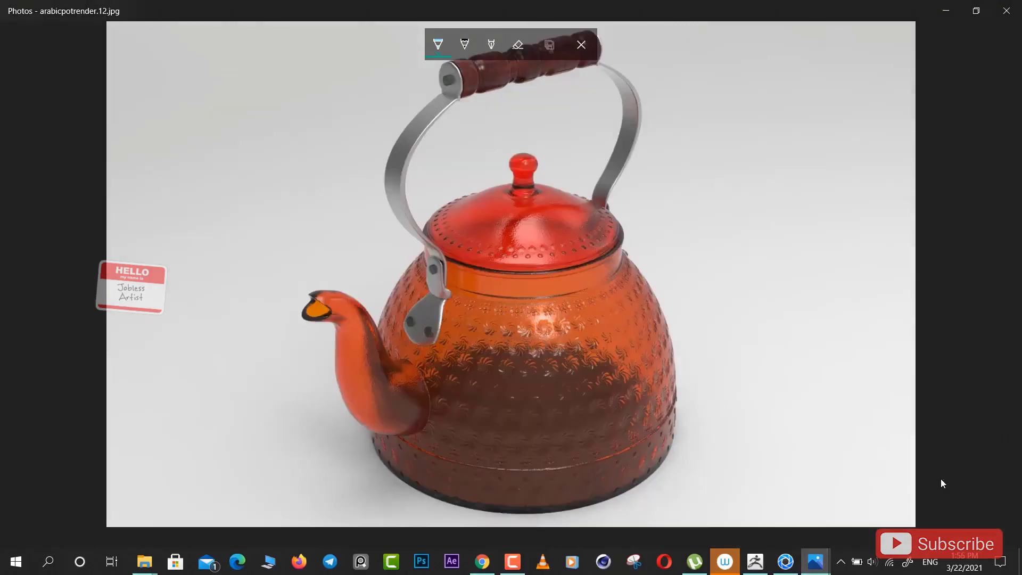
{"action": "left_click", "coordinate": [755, 561]}
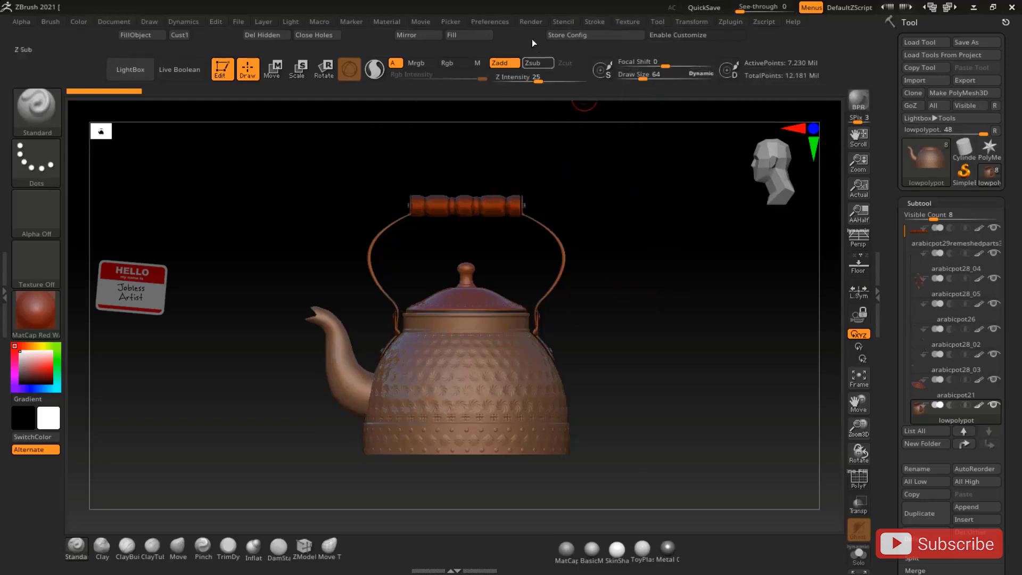
{"action": "key", "text": "f"}
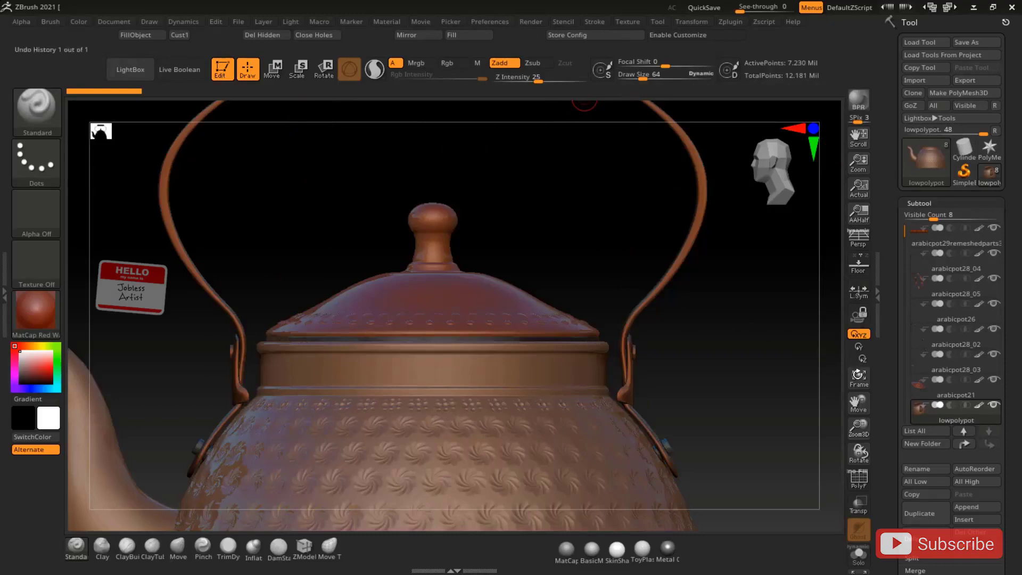
{"action": "left_click", "coordinate": [862, 380]}
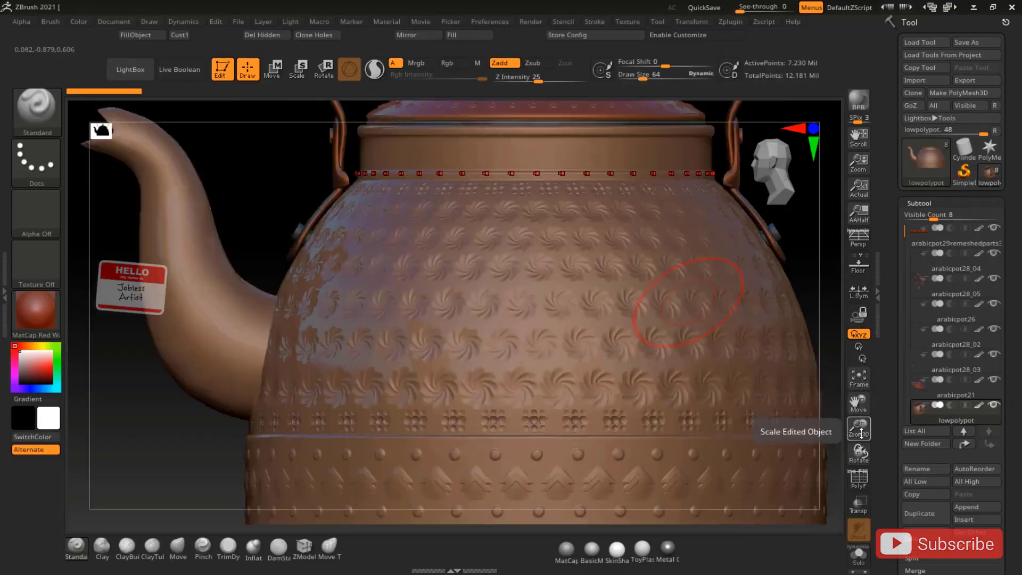
{"action": "mouse_move", "coordinate": [858, 425]}
{"action": "left_mouse_down"}
{"action": "mouse_move", "coordinate": [855, 399]}
{"action": "mouse_move", "coordinate": [842, 427]}
{"action": "left_mouse_up"}
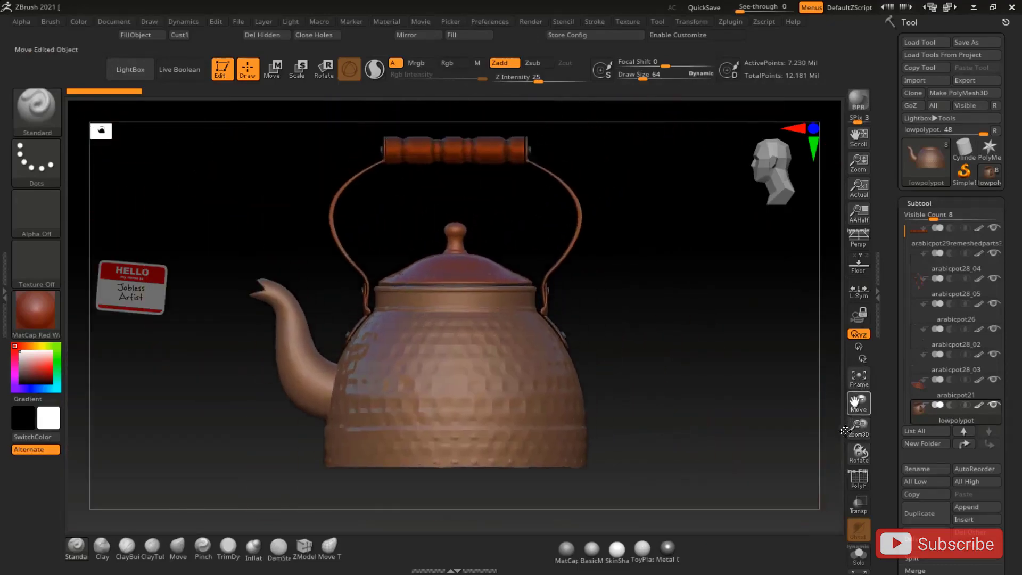
{"action": "key", "text": "alt+Tab"}
{"action": "key", "text": "alt+Tab"}
{"action": "key", "text": "alt+Tab"}
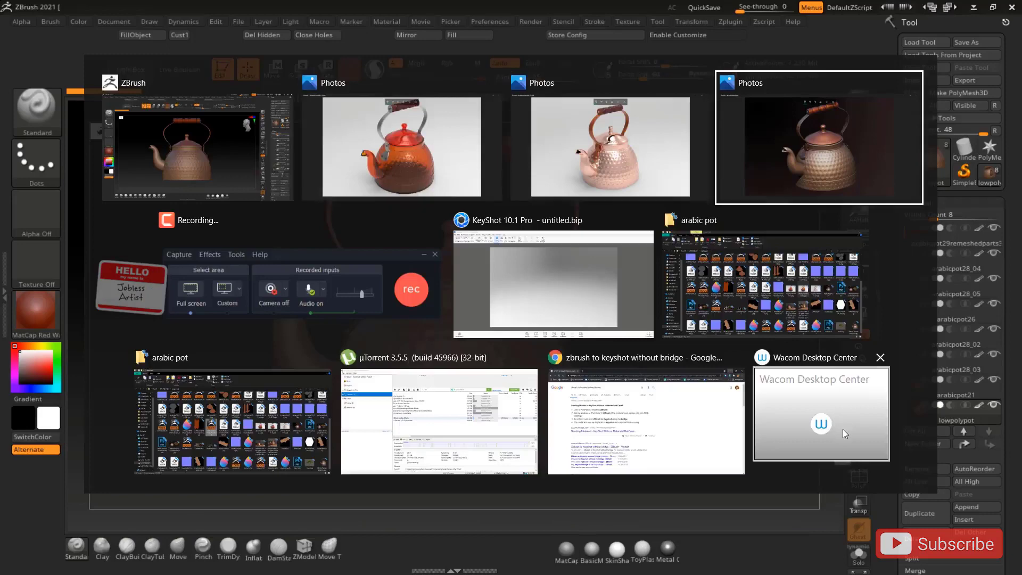
{"action": "key", "text": "alt+Tab"}
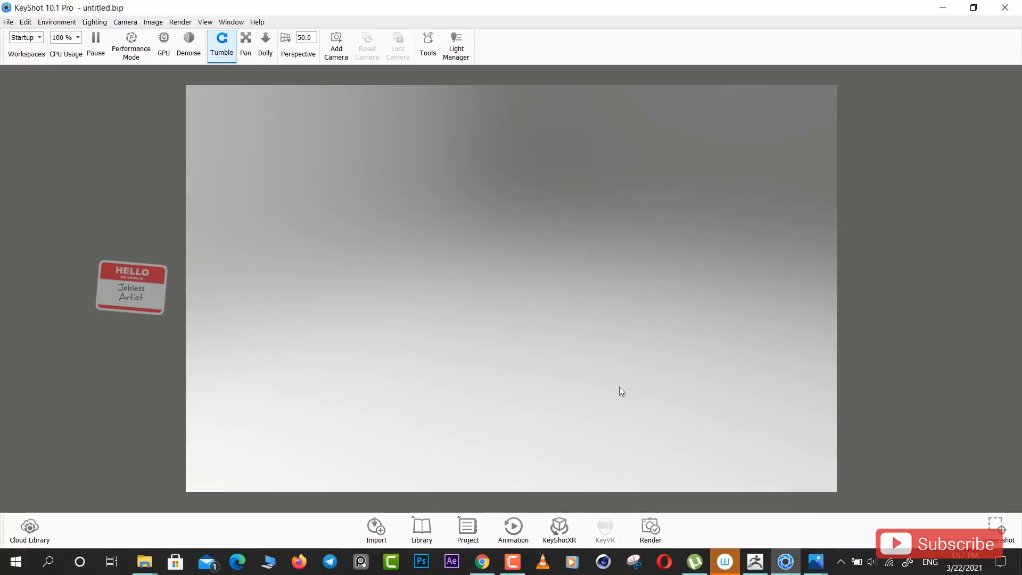
{"action": "left_click", "coordinate": [755, 561]}
{"action": "left_click_drag", "start_coordinate": [703, 311], "coordinate": [709, 341]}
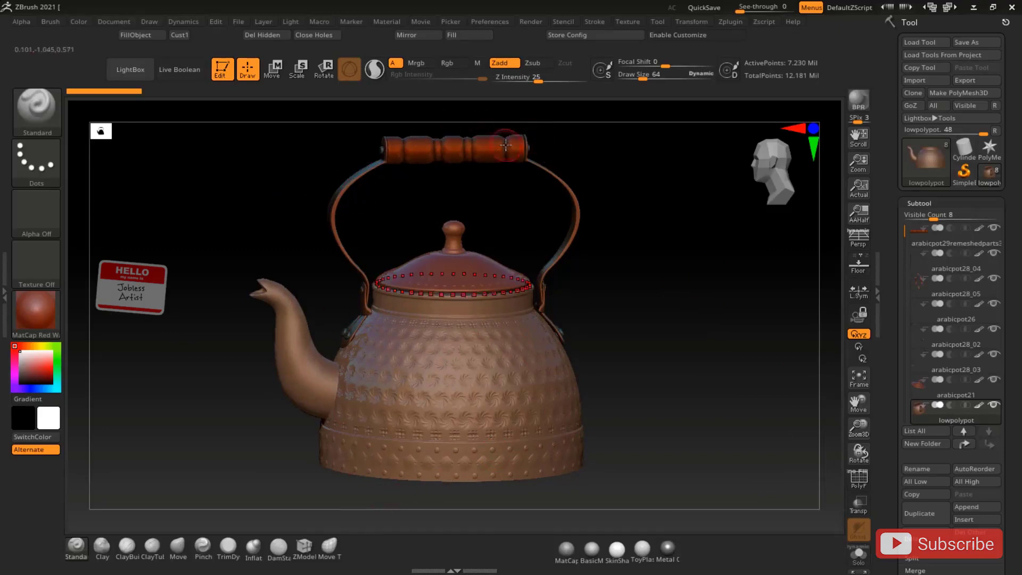
- Frame, orbit, pan and zoom the ZBrush teapot to inspect it
{"action": "left_click", "coordinate": [861, 386]}
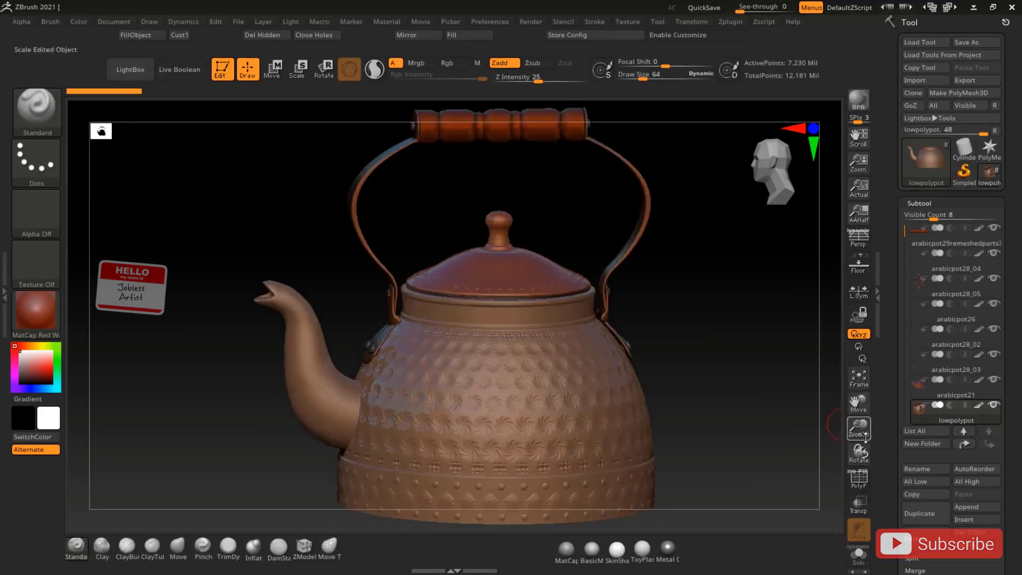
{"action": "mouse_move", "coordinate": [859, 452]}
{"action": "left_mouse_down"}
{"action": "mouse_move", "coordinate": [726, 286]}
{"action": "mouse_move", "coordinate": [677, 301]}
{"action": "left_mouse_up"}
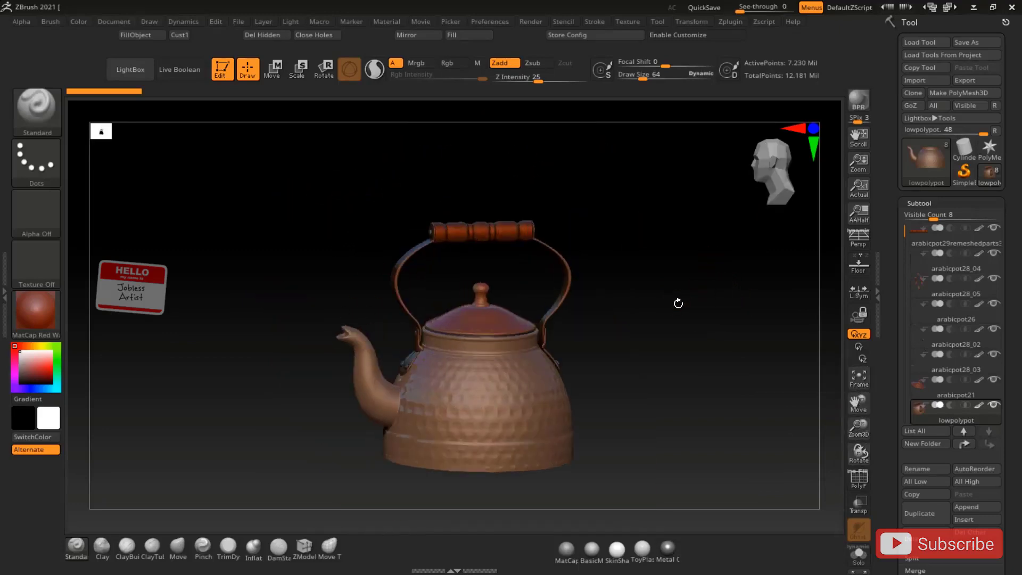
{"action": "left_click_drag", "start_coordinate": [858, 405], "coordinate": [832, 327]}
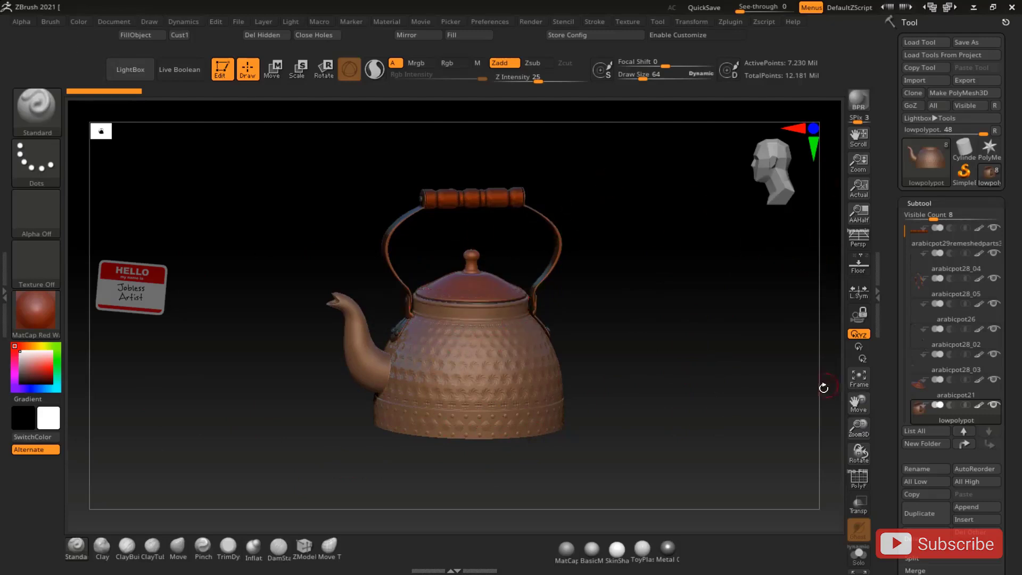
{"action": "left_click", "coordinate": [858, 377]}
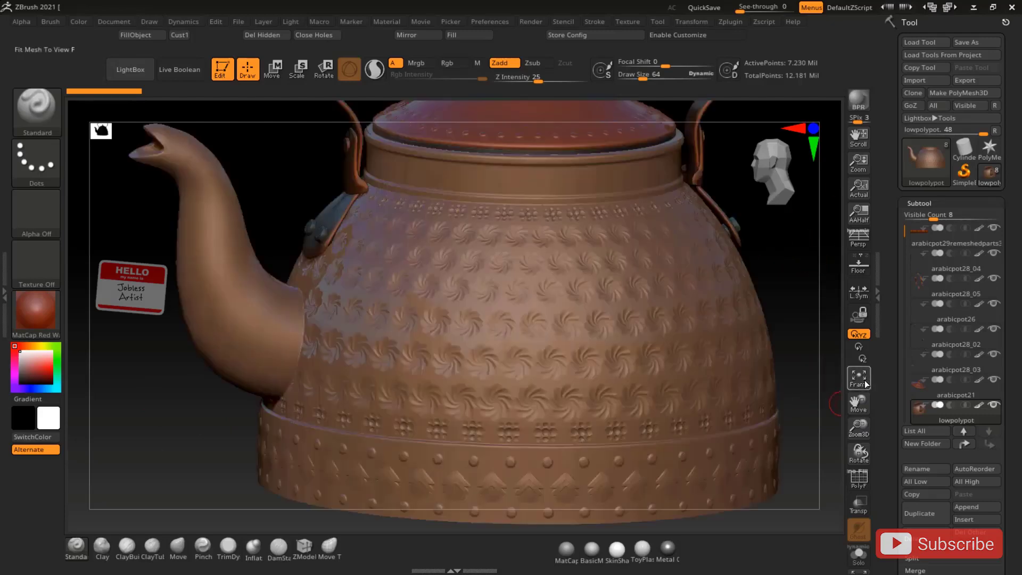
{"action": "left_click_drag", "start_coordinate": [870, 437], "coordinate": [631, 297]}
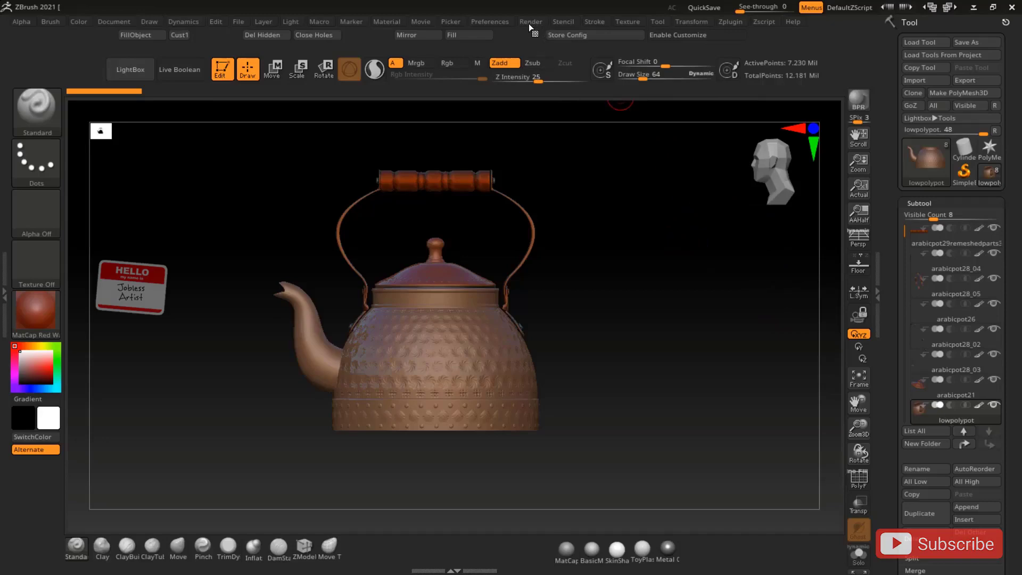
- Switch from ZBrush to KeyShot's empty untitled.bip scene
{"action": "scroll", "coordinate": [724, 114], "scroll_direction": "up", "scroll_amount": 1}
{"action": "scroll", "coordinate": [723, 114], "scroll_direction": "up", "scroll_amount": 1}
{"action": "scroll", "coordinate": [597, 178], "scroll_direction": "up", "scroll_amount": 2}
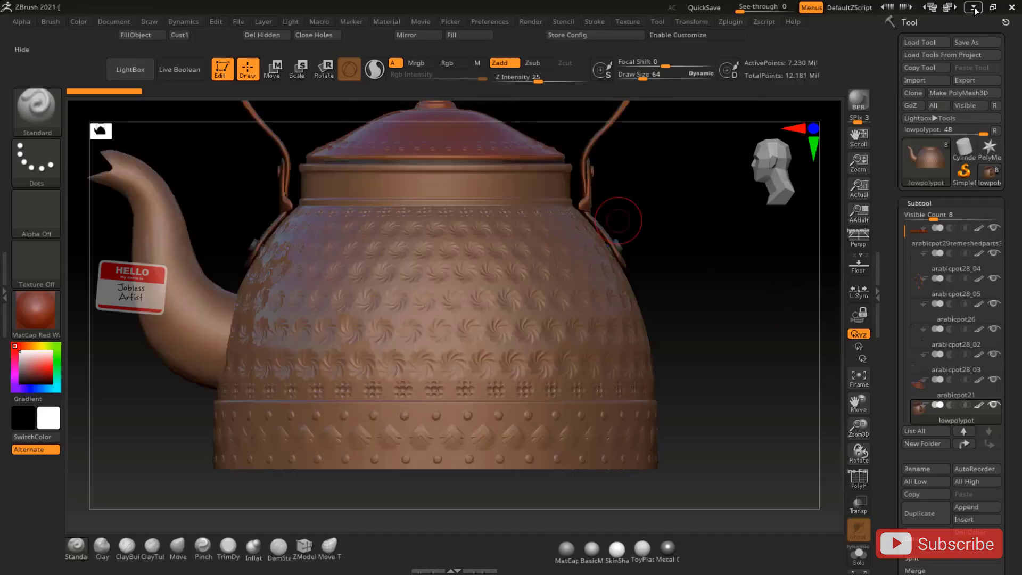
{"action": "left_click", "coordinate": [973, 7]}
{"action": "key", "text": "alt+Tab"}
{"action": "key", "text": "alt+Tab"}
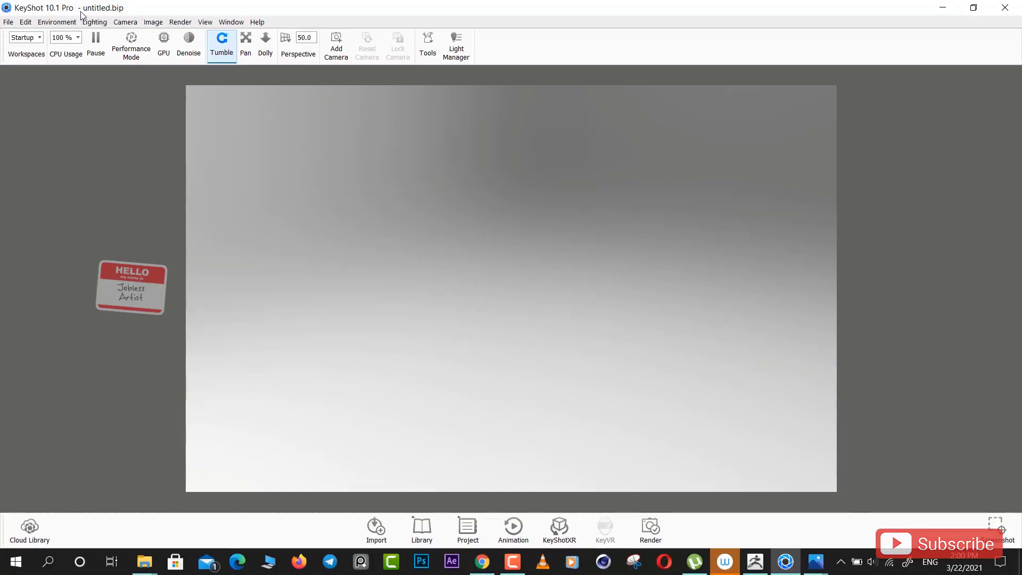
- Cycle past ZBrush and KeyShot to the Chrome ArtStation MURLOC project page
{"action": "key", "text": "alt+Tab"}
{"action": "key", "text": "alt+Tab"}
{"action": "key", "text": "alt+Tab"}
{"action": "key", "text": "alt+Tab"}
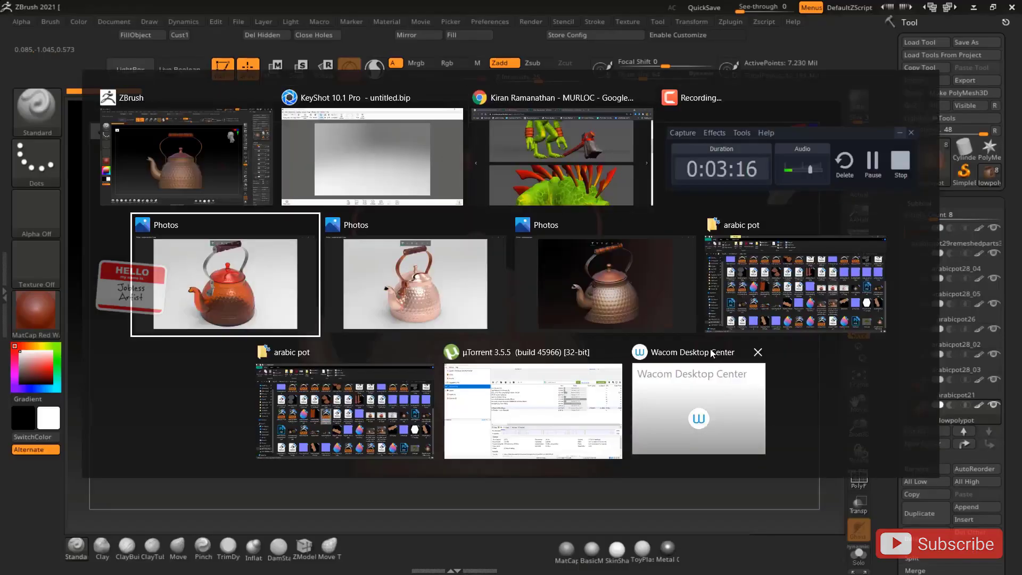
{"action": "key", "text": "alt+Tab"}
{"action": "key", "text": "alt+Tab"}
{"action": "key", "text": "alt+Tab"}
{"action": "key", "text": "alt+Tab"}
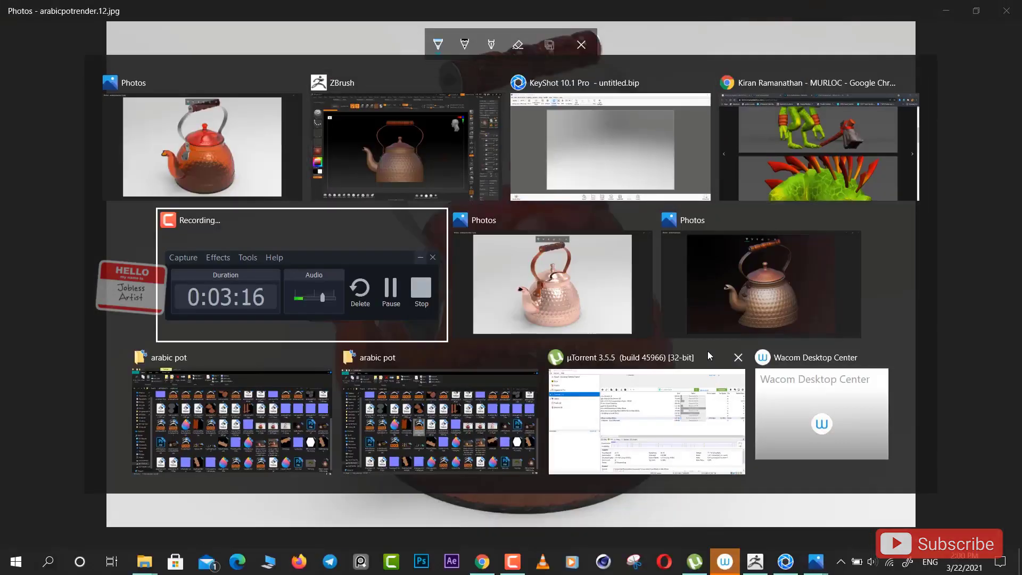
{"action": "key", "text": "alt+Tab"}
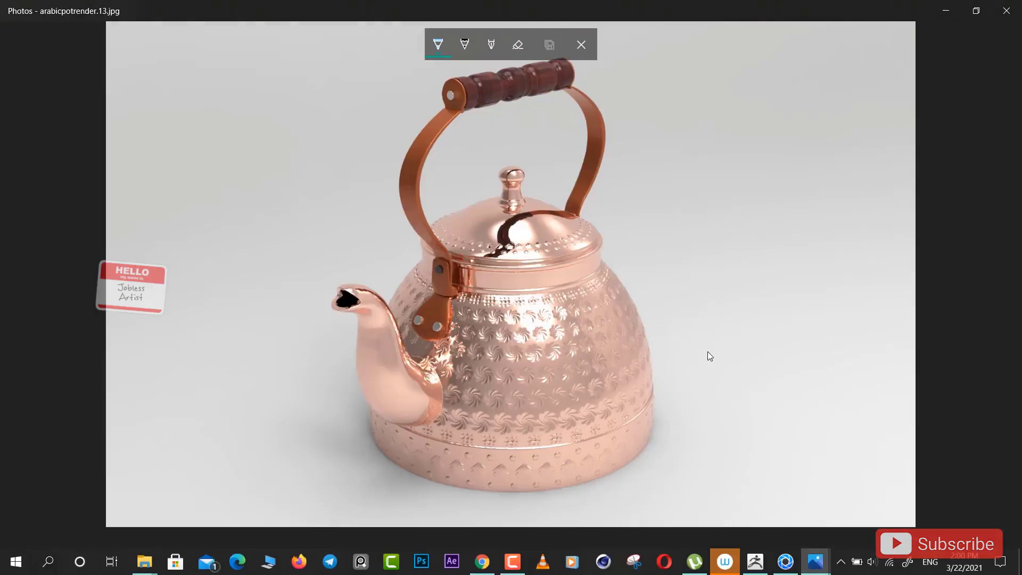
{"action": "key", "text": "alt+Tab"}
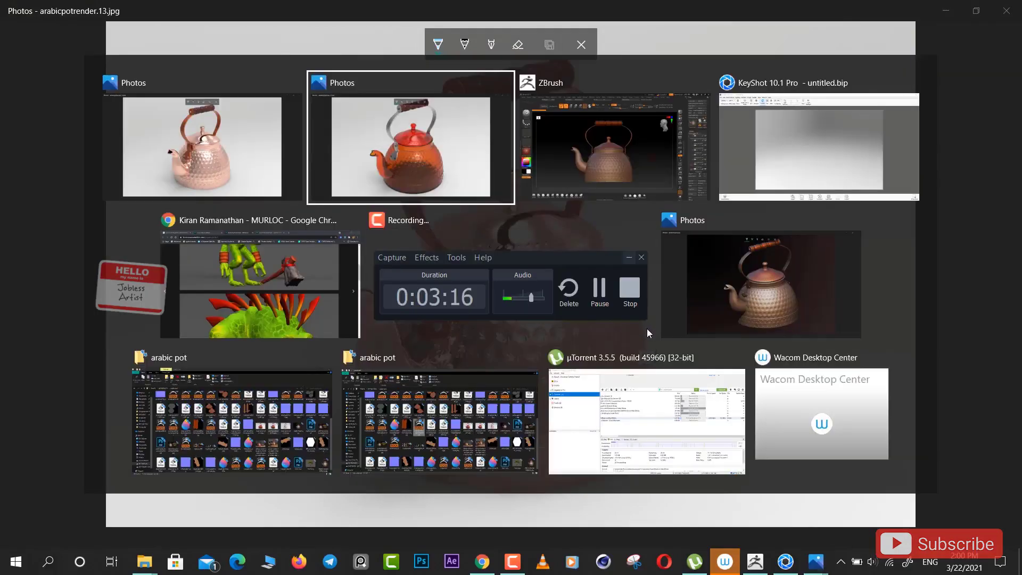
{"action": "key", "text": "alt+Tab"}
{"action": "key", "text": "alt+Tab"}
{"action": "key", "text": "alt+Tab"}
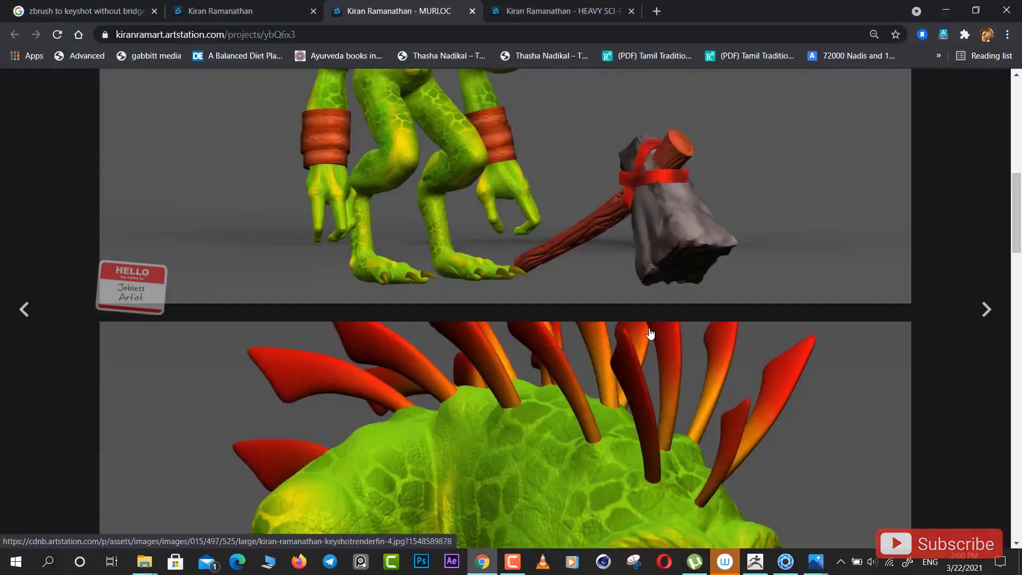
- Scroll through the MURLOC project renders on ArtStation
{"action": "scroll", "coordinate": [649, 341], "scroll_direction": "down", "scroll_amount": 5}
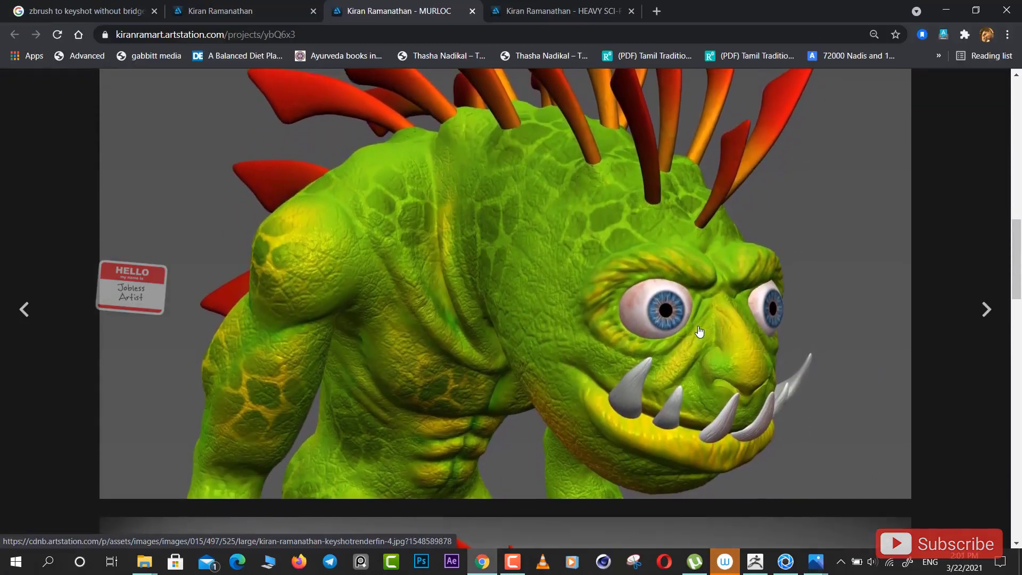
{"action": "scroll", "coordinate": [700, 332], "scroll_direction": "down", "scroll_amount": 2}
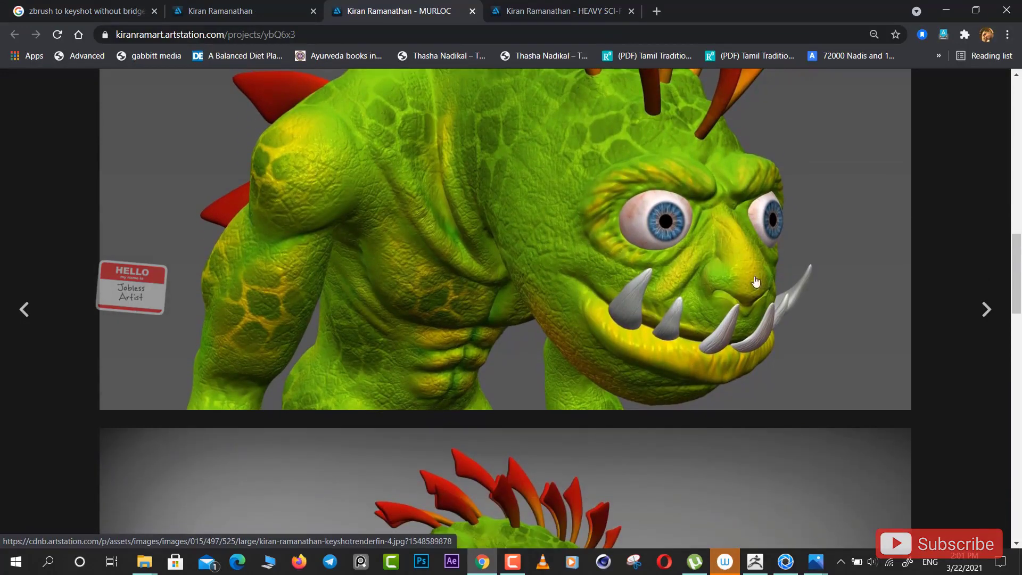
{"action": "scroll", "coordinate": [717, 303], "scroll_direction": "down", "scroll_amount": 1}
{"action": "scroll", "coordinate": [644, 233], "scroll_direction": "down", "scroll_amount": 3}
{"action": "scroll", "coordinate": [643, 358], "scroll_direction": "down", "scroll_amount": 2}
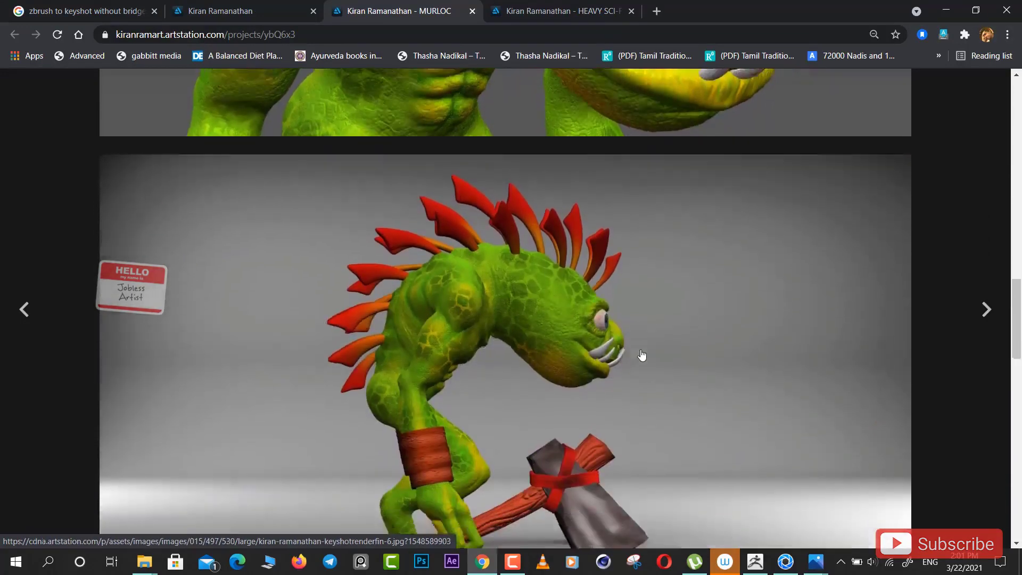
{"action": "scroll", "coordinate": [641, 354], "scroll_direction": "down", "scroll_amount": 3}
{"action": "scroll", "coordinate": [642, 355], "scroll_direction": "down", "scroll_amount": 4}
{"action": "scroll", "coordinate": [641, 279], "scroll_direction": "down", "scroll_amount": 3}
{"action": "scroll", "coordinate": [648, 304], "scroll_direction": "down", "scroll_amount": 1}
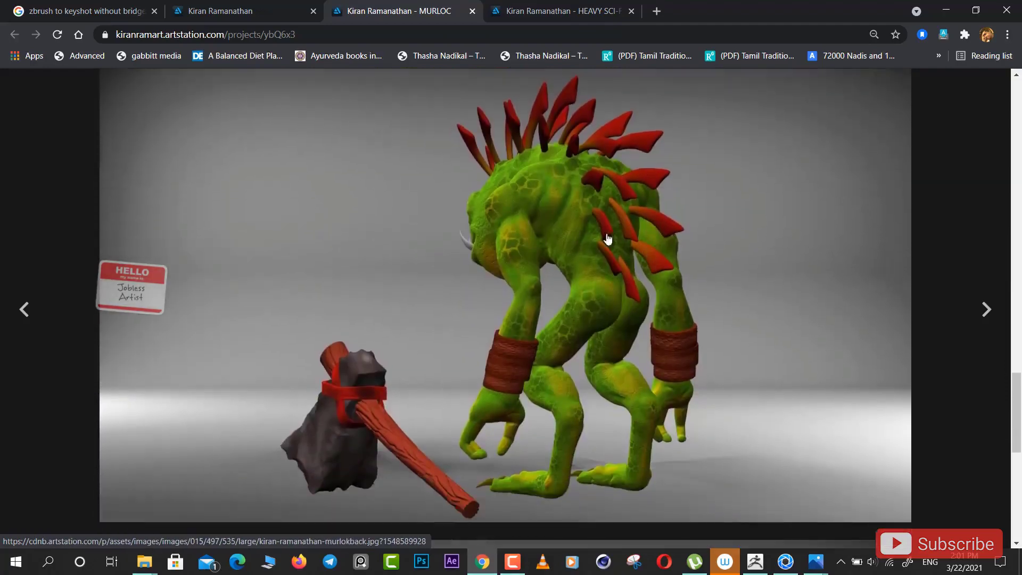
{"action": "scroll", "coordinate": [642, 293], "scroll_direction": "up", "scroll_amount": 8}
{"action": "scroll", "coordinate": [616, 411], "scroll_direction": "up", "scroll_amount": 8}
{"action": "scroll", "coordinate": [615, 411], "scroll_direction": "up", "scroll_amount": 8}
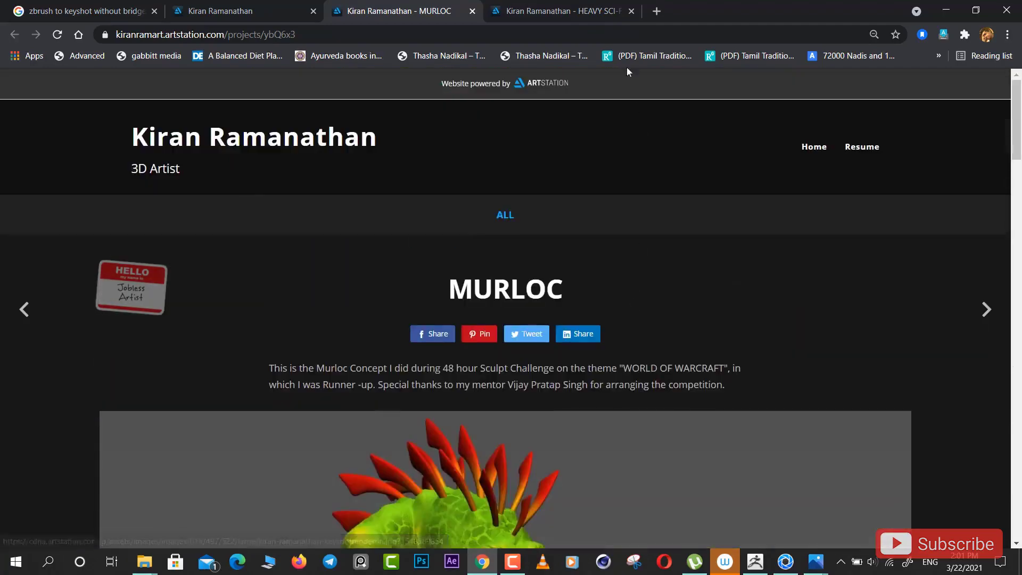
- Open the HEAVY SCI-FI ARMOR project and study its render in the enlarged viewer
{"action": "left_click", "coordinate": [573, 13]}
{"action": "scroll", "coordinate": [672, 369], "scroll_direction": "down", "scroll_amount": 5}
{"action": "scroll", "coordinate": [702, 417], "scroll_direction": "down", "scroll_amount": 2}
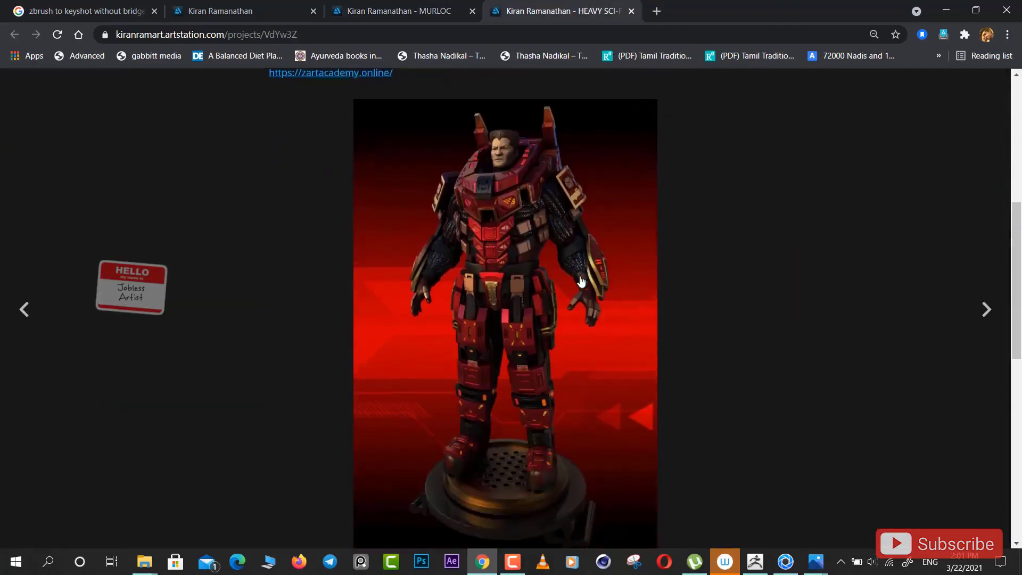
{"action": "left_click", "coordinate": [557, 342]}
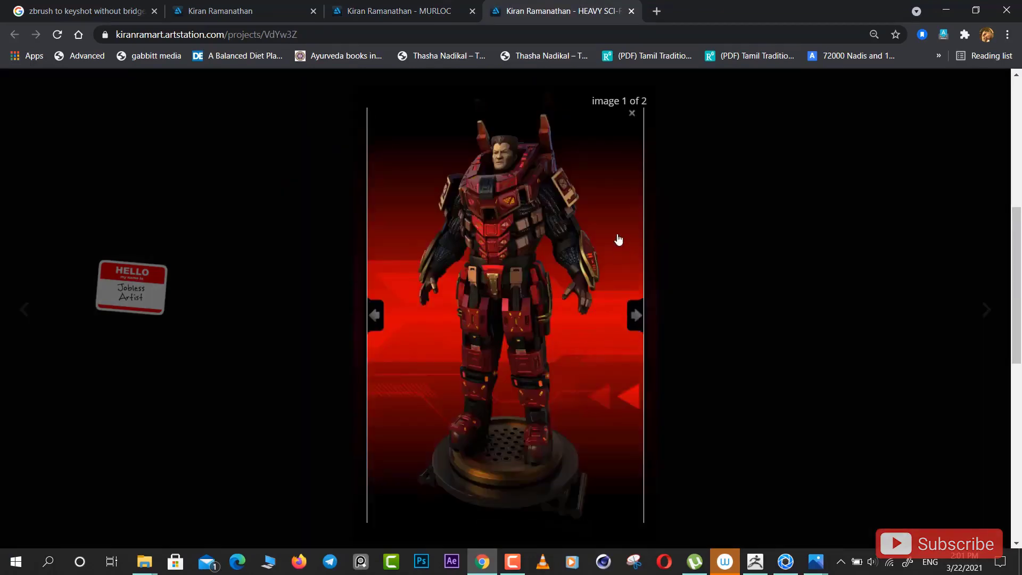
{"action": "scroll", "coordinate": [618, 239], "scroll_direction": "up", "scroll_amount": 1, "text": "ctrl"}
{"action": "scroll", "coordinate": [618, 240], "scroll_direction": "up", "scroll_amount": 1, "text": "ctrl"}
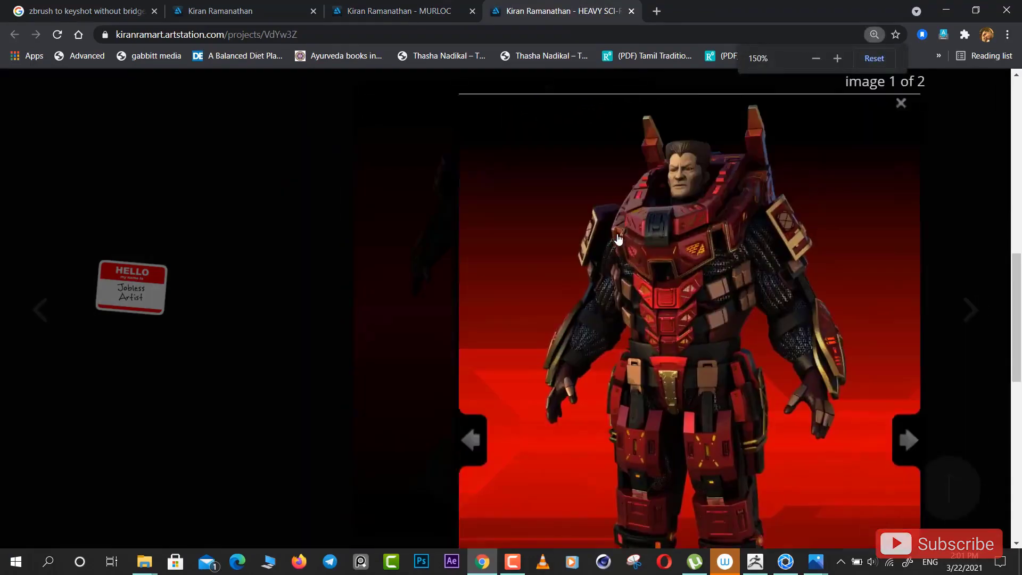
{"action": "scroll", "coordinate": [618, 240], "scroll_direction": "up", "scroll_amount": 1, "text": "ctrl"}
{"action": "scroll", "coordinate": [631, 383], "scroll_direction": "down", "scroll_amount": 1}
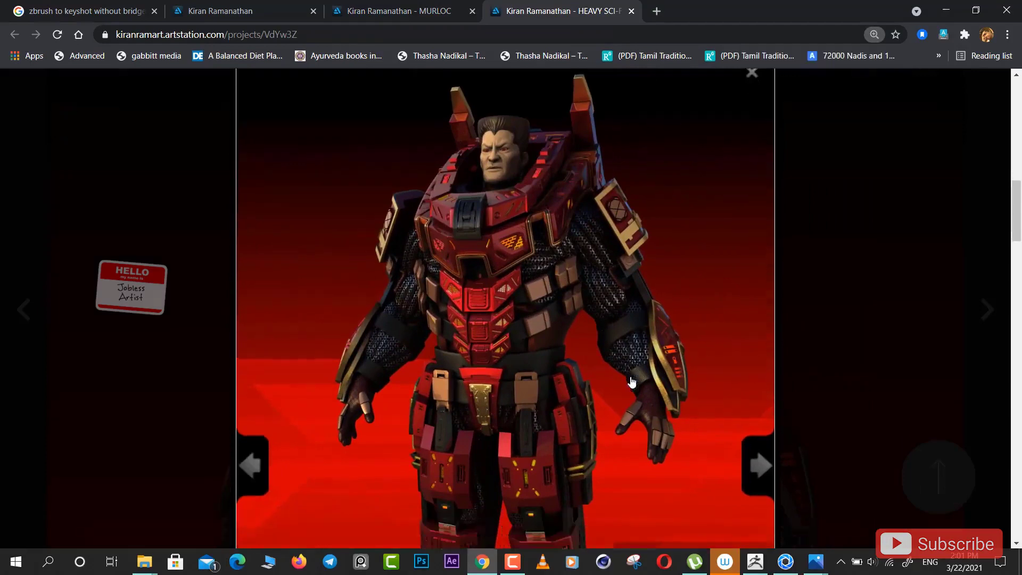
{"action": "scroll", "coordinate": [632, 383], "scroll_direction": "down", "scroll_amount": 1}
{"action": "scroll", "coordinate": [605, 337], "scroll_direction": "down", "scroll_amount": 1}
{"action": "scroll", "coordinate": [622, 376], "scroll_direction": "down", "scroll_amount": 1}
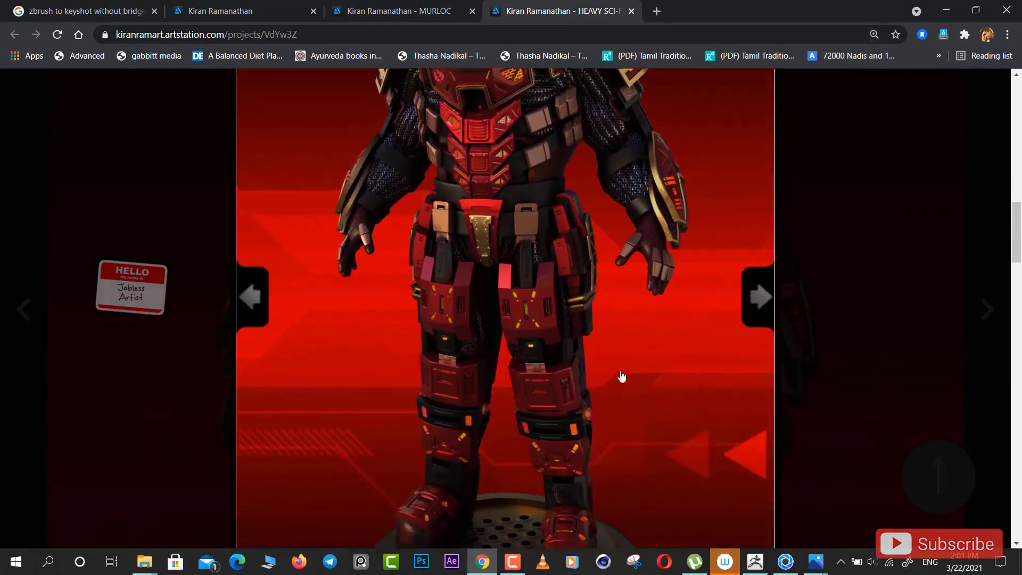
{"action": "scroll", "coordinate": [628, 374], "scroll_direction": "up", "scroll_amount": 2}
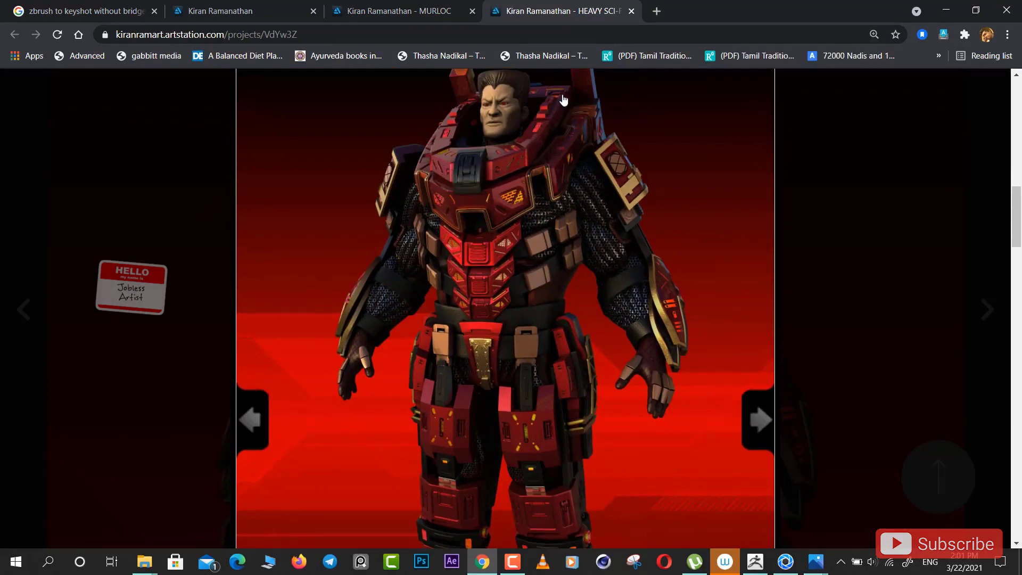
{"action": "scroll", "coordinate": [546, 407], "scroll_direction": "down", "scroll_amount": 3}
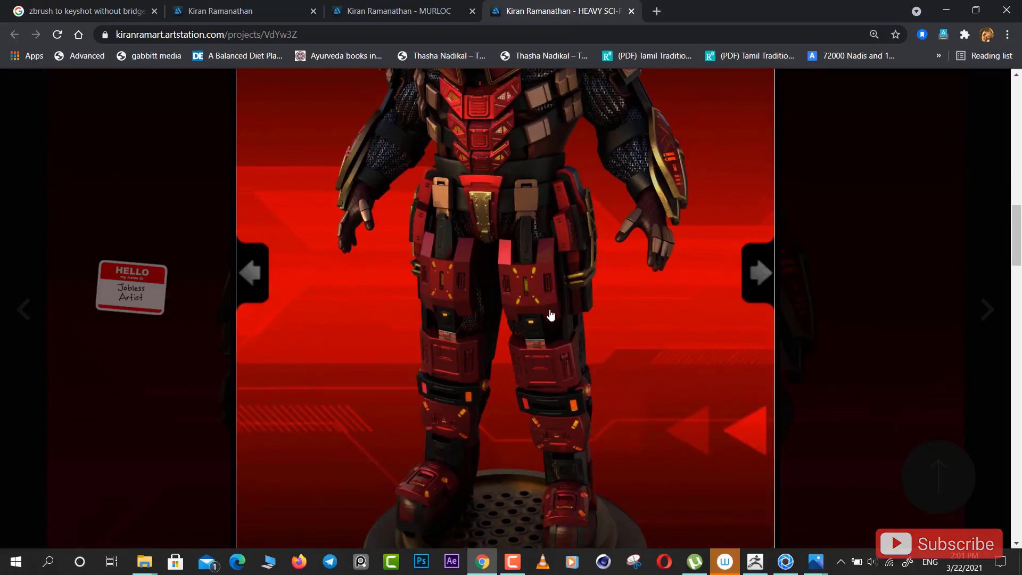
{"action": "scroll", "coordinate": [543, 163], "scroll_direction": "up", "scroll_amount": 4}
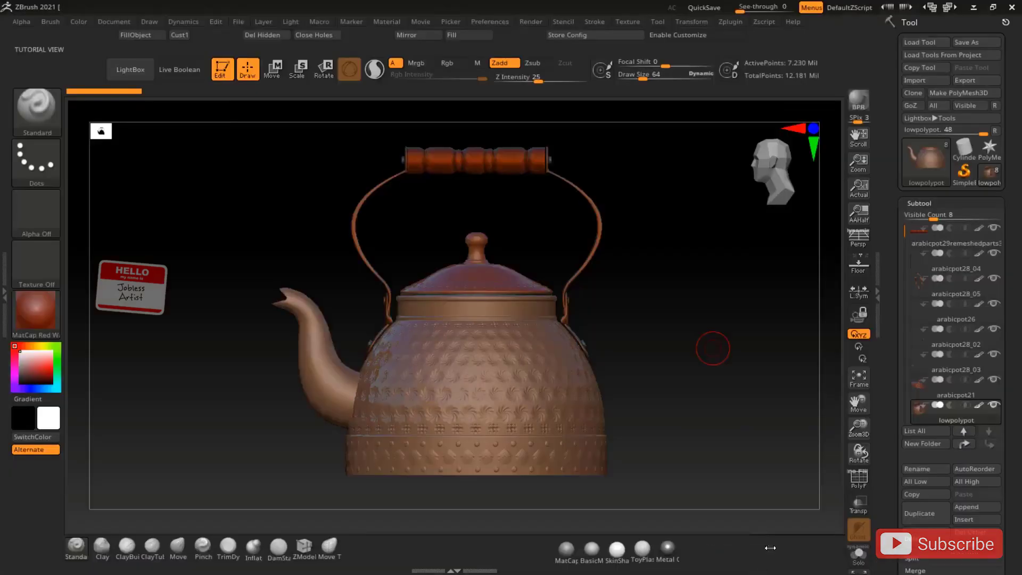
- Switch from the browser back to KeyShot's empty untitled.bip scene
{"action": "left_click_drag", "start_coordinate": [722, 316], "coordinate": [716, 335]}
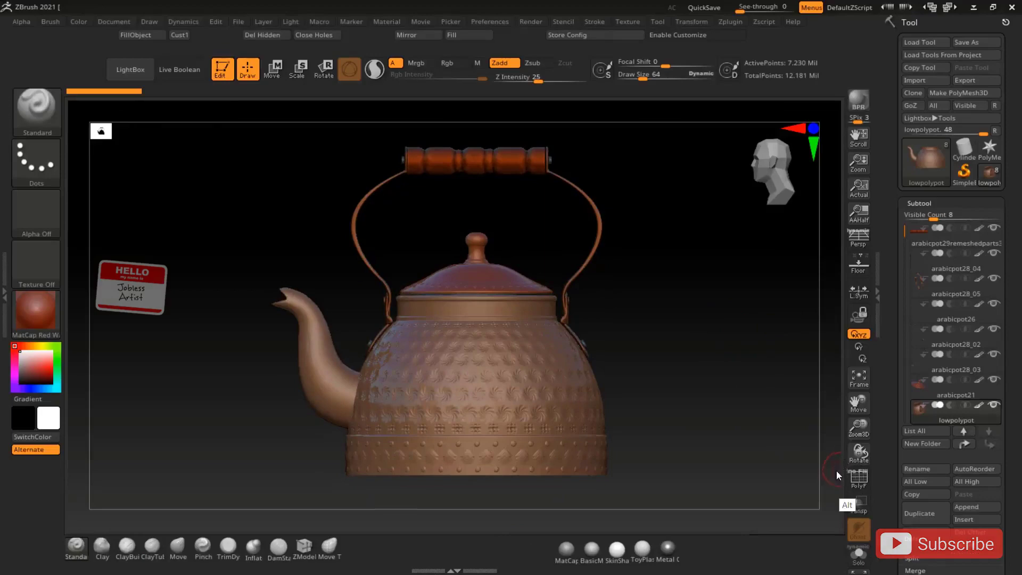
{"action": "key", "text": "alt+Tab"}
{"action": "key", "text": "alt+Tab"}
{"action": "key", "text": "alt+Tab"}
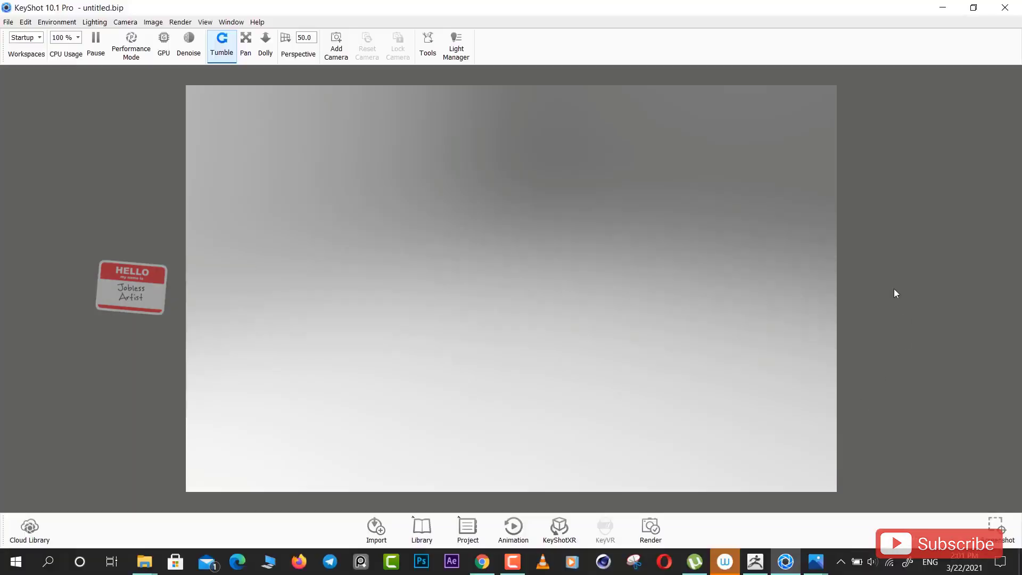
{"action": "key", "text": "alt+Tab"}
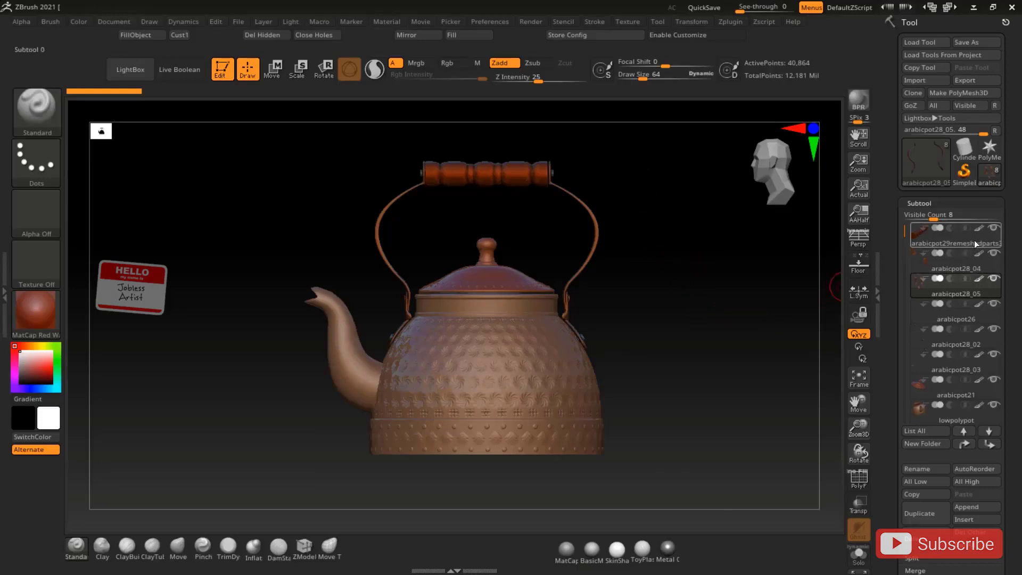
- Select subtools arabicpot29remeshedparts3, arabicpot28_04, arabicpot26, then arabicpot28_03
{"action": "mouse_move", "coordinate": [954, 240]}
{"action": "left_click", "coordinate": [927, 238]}
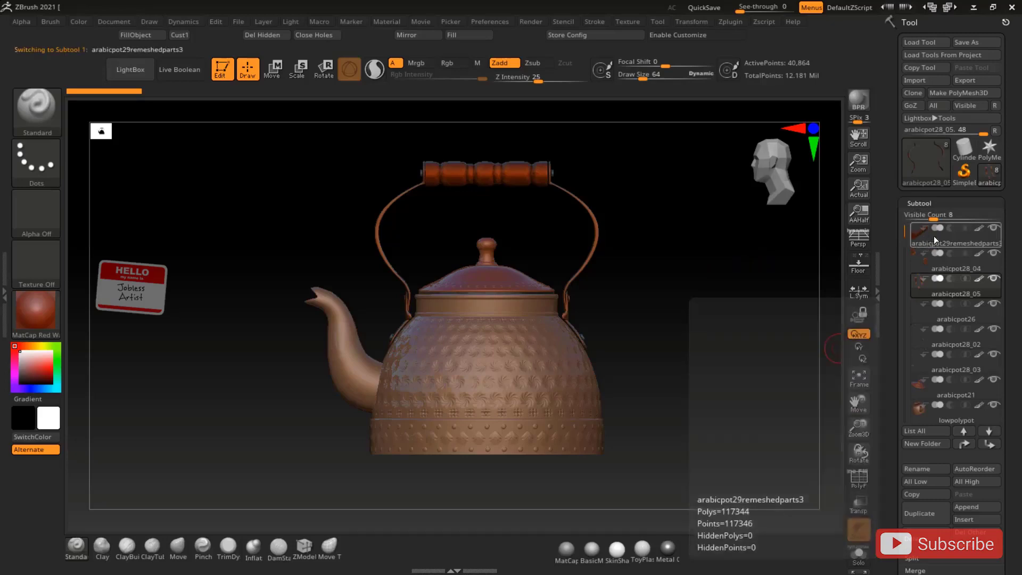
{"action": "left_click", "coordinate": [935, 263]}
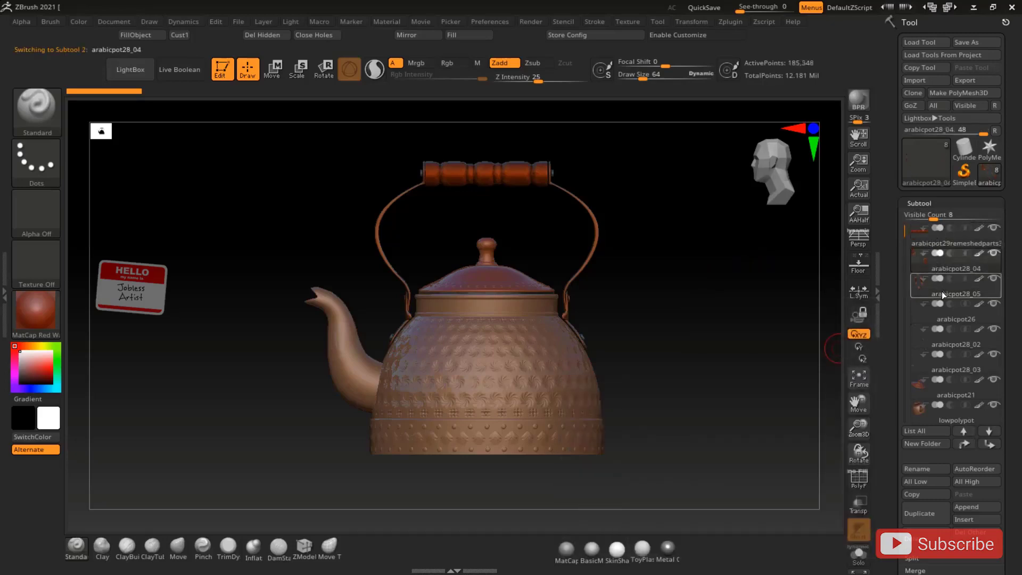
{"action": "left_click", "coordinate": [938, 295]}
{"action": "left_click", "coordinate": [934, 320]}
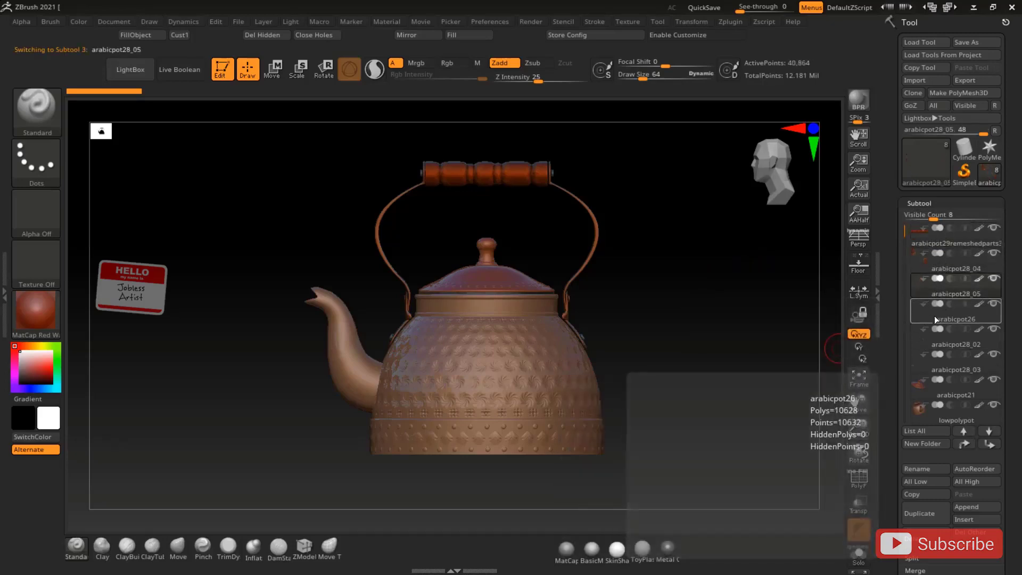
{"action": "left_click", "coordinate": [935, 366]}
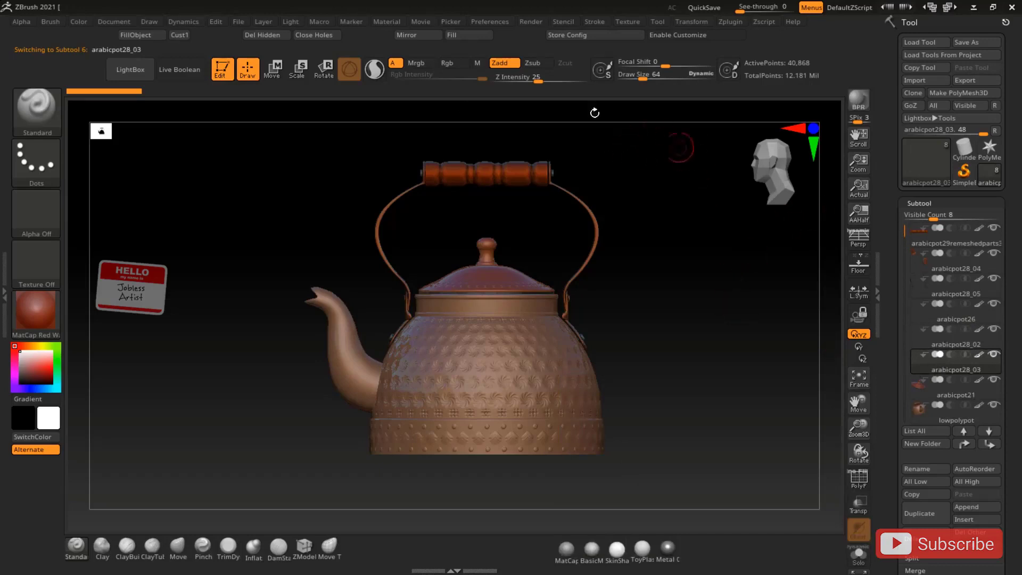
{"action": "left_click_drag", "start_coordinate": [655, 169], "coordinate": [542, 169]}
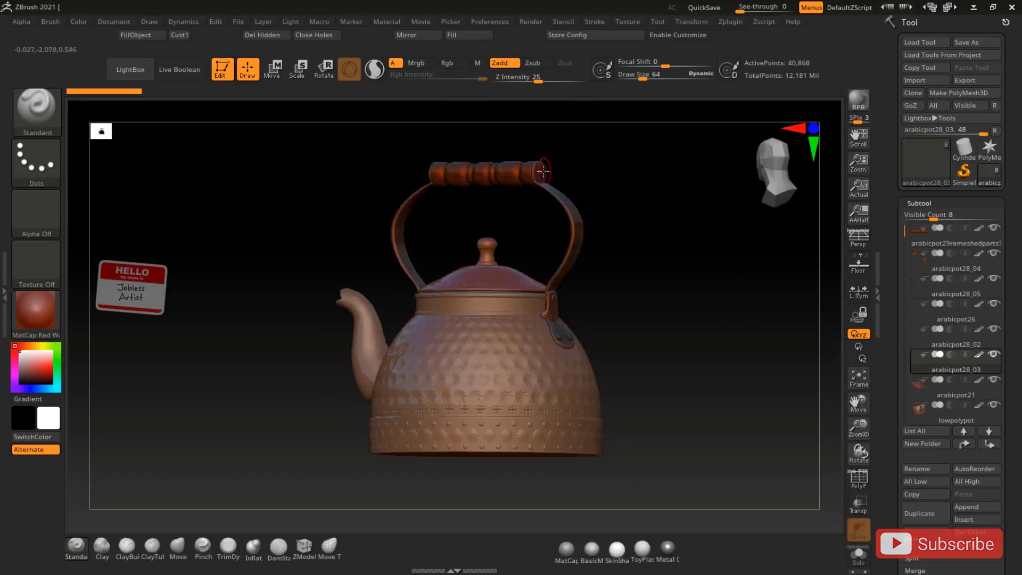
{"action": "left_click_drag", "start_coordinate": [714, 256], "coordinate": [560, 294]}
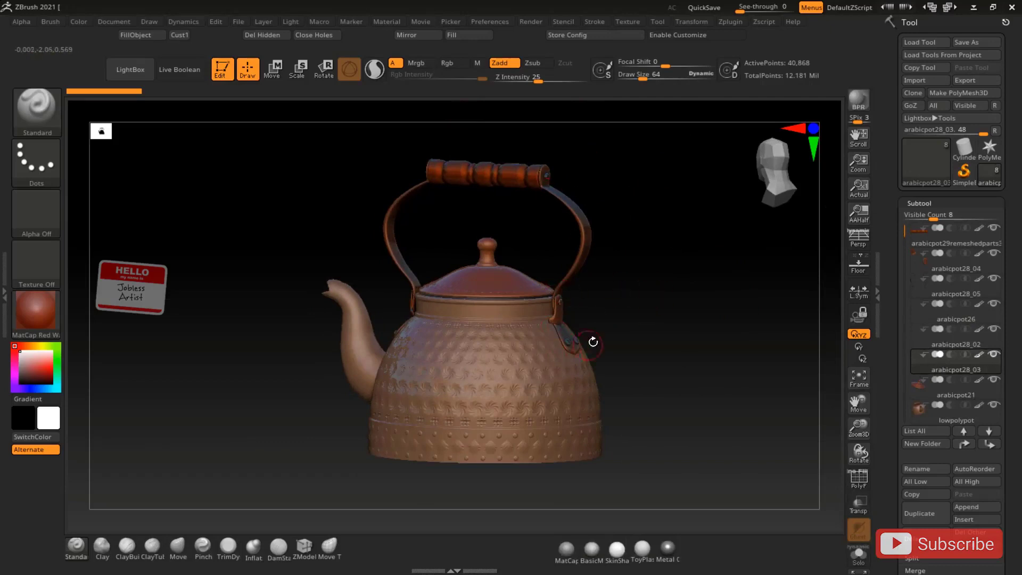
{"action": "left_click_drag", "start_coordinate": [639, 290], "coordinate": [682, 267]}
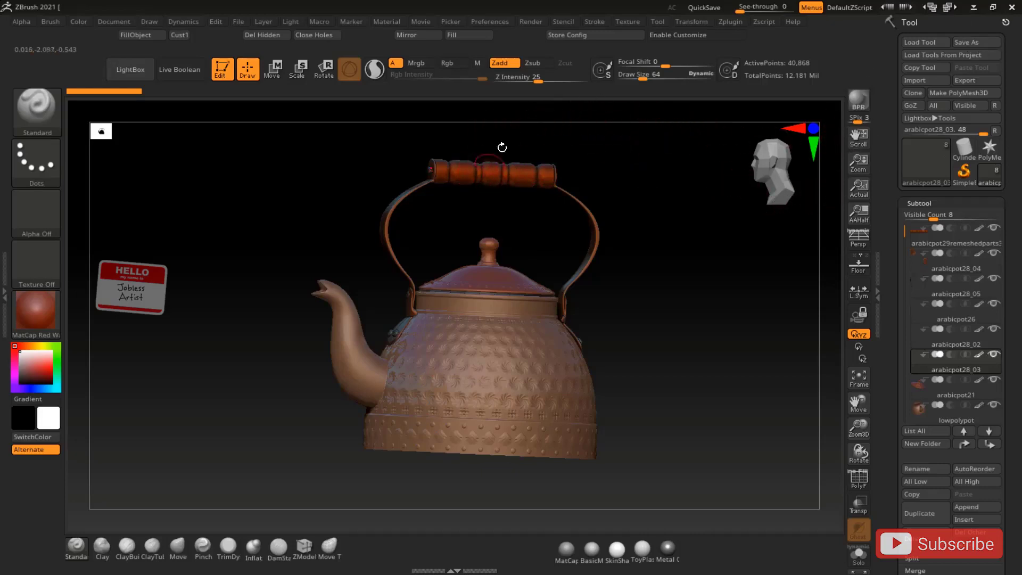
{"action": "left_click_drag", "start_coordinate": [703, 198], "coordinate": [672, 200]}
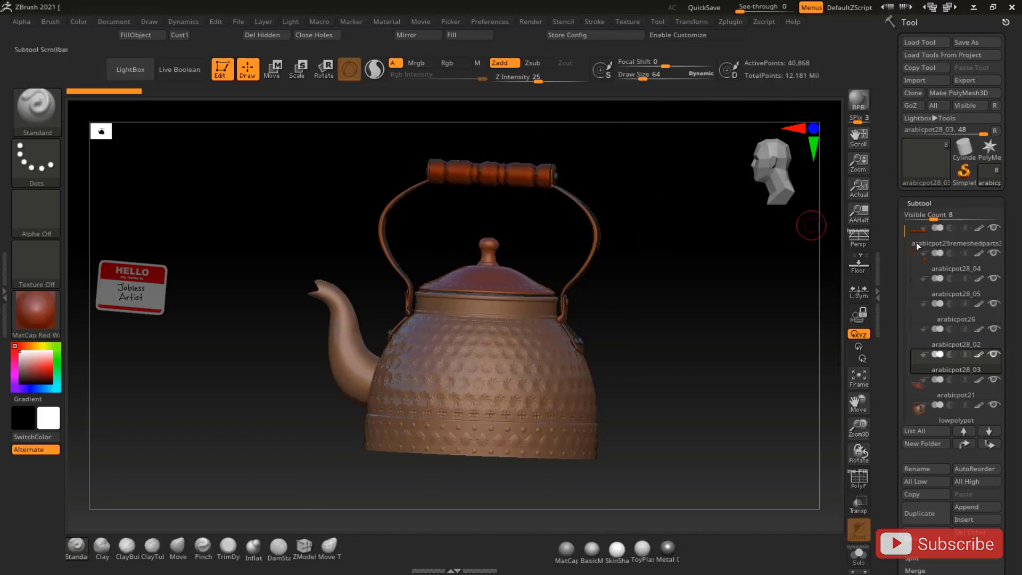
- Step through subtools arabicpot28_04, arabicpot26, arabicpot28_02 and arabicpot28_03
{"action": "left_click", "coordinate": [952, 264]}
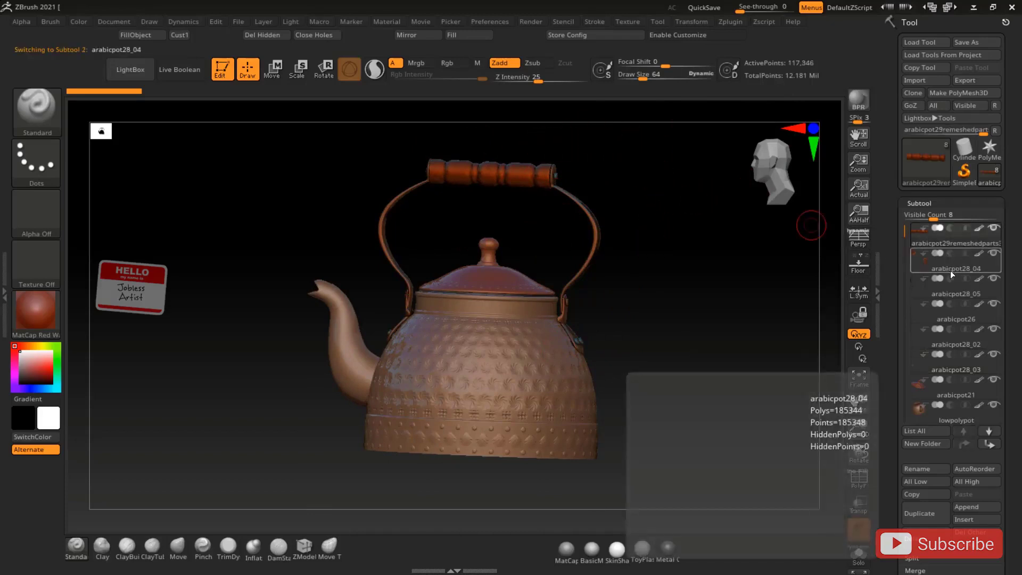
{"action": "left_click", "coordinate": [953, 317]}
{"action": "left_click", "coordinate": [952, 340]}
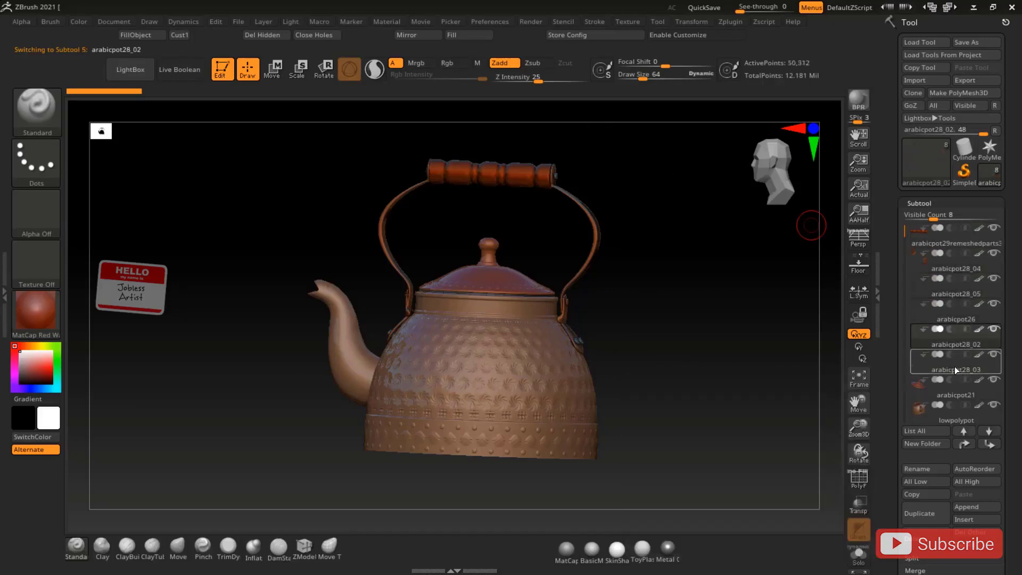
{"action": "left_click", "coordinate": [954, 366]}
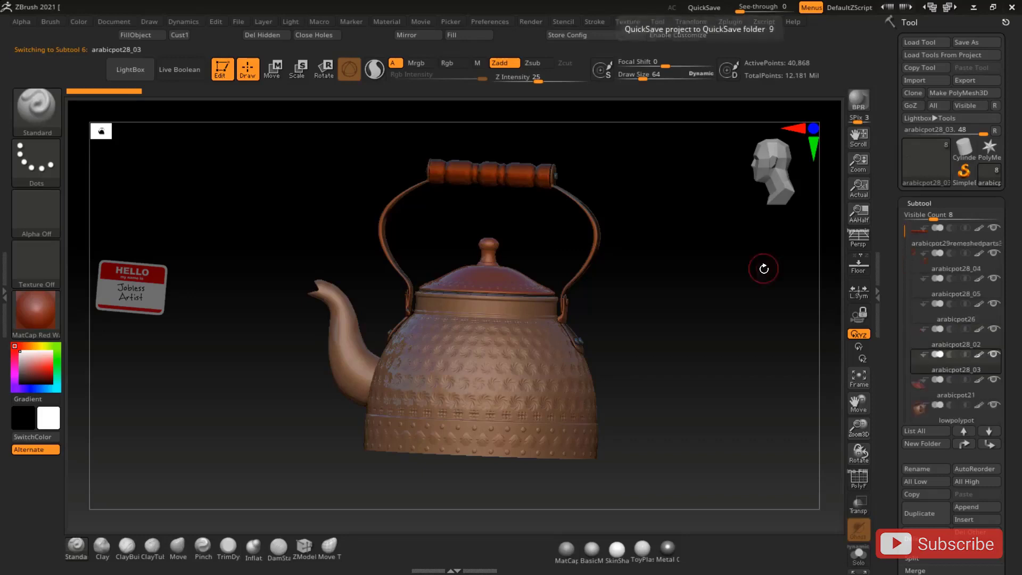
- Frame the teapot, make lowpolypot the active subtool, and open the Render menu
{"action": "left_click", "coordinate": [857, 388]}
{"action": "left_click", "coordinate": [934, 417]}
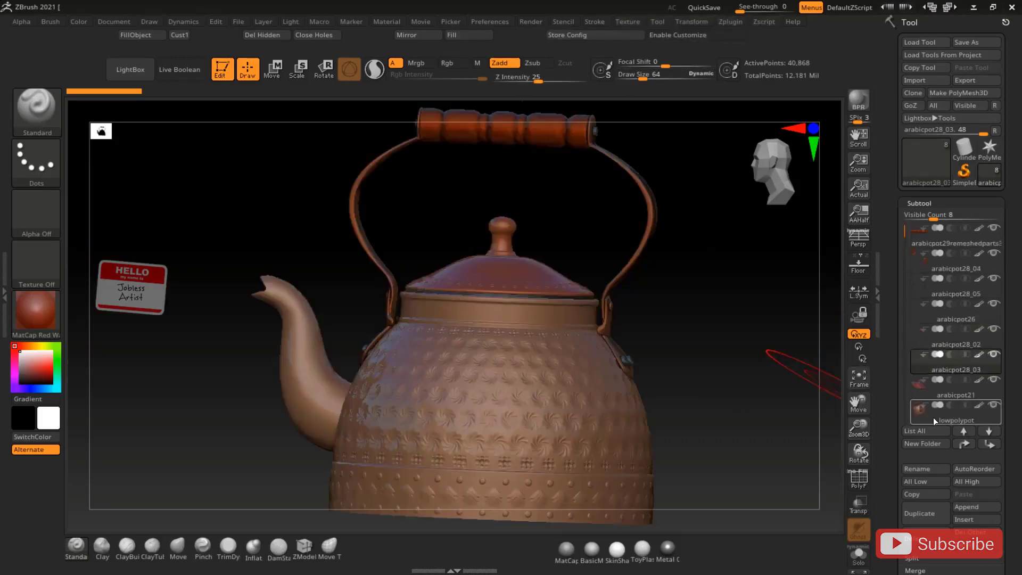
{"action": "left_click", "coordinate": [858, 379]}
{"action": "left_click_drag", "start_coordinate": [755, 364], "coordinate": [771, 358]}
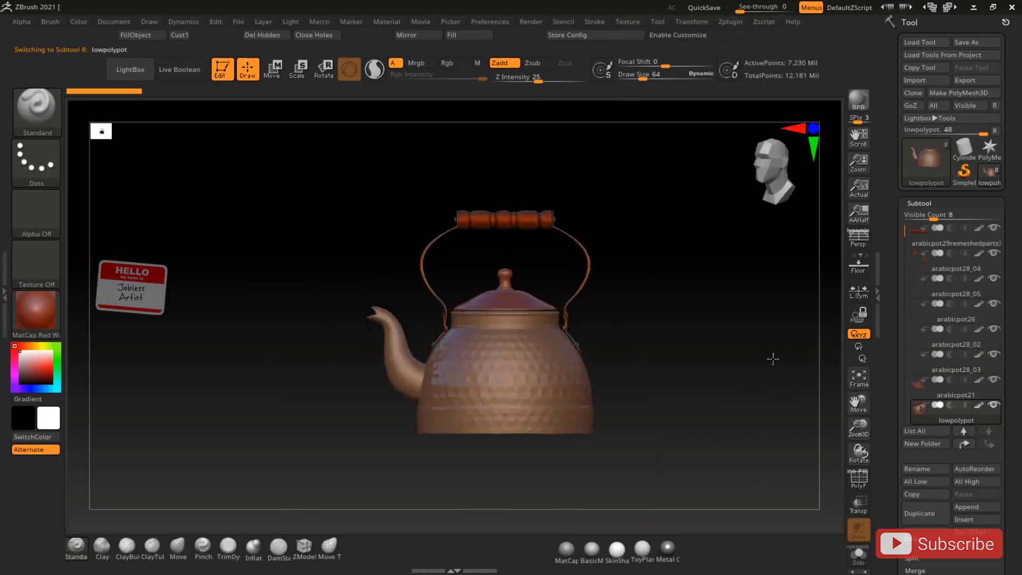
{"action": "left_click", "coordinate": [530, 22]}
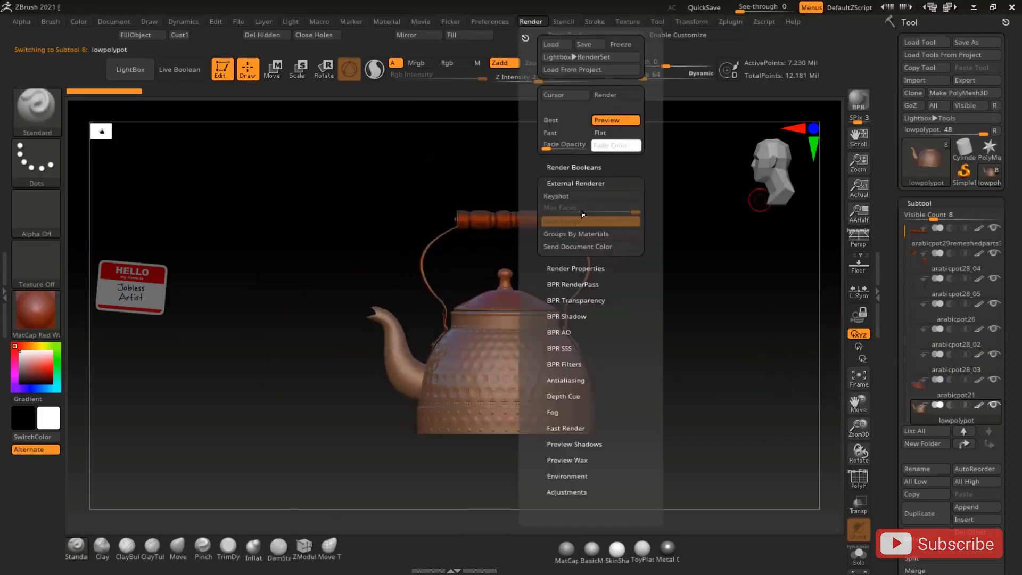
- Dock the Render palette, set KeyShot as external renderer, and send the teapot via BPR
{"action": "left_click_drag", "start_coordinate": [524, 37], "coordinate": [44, 287]}
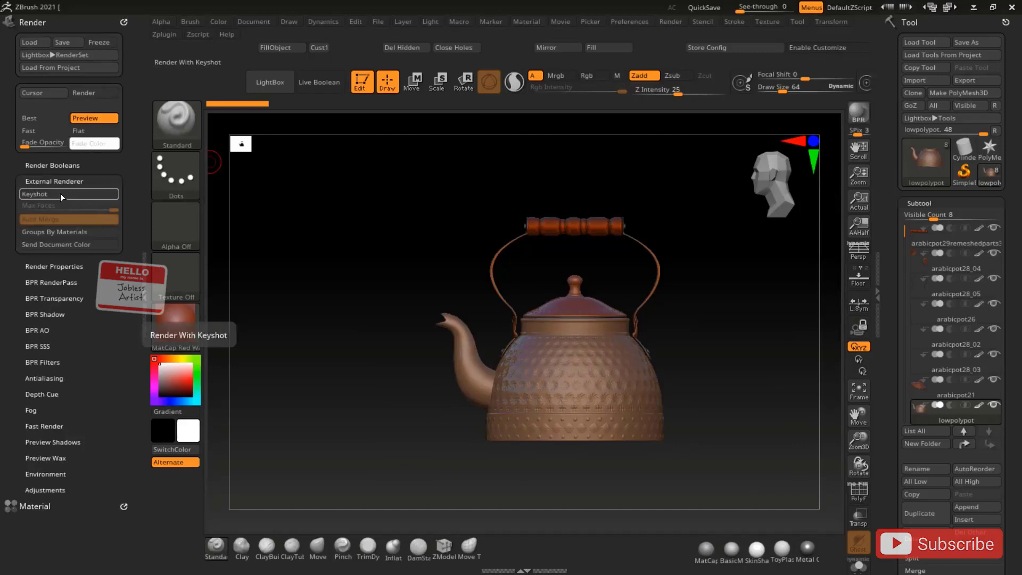
{"action": "left_click", "coordinate": [62, 194]}
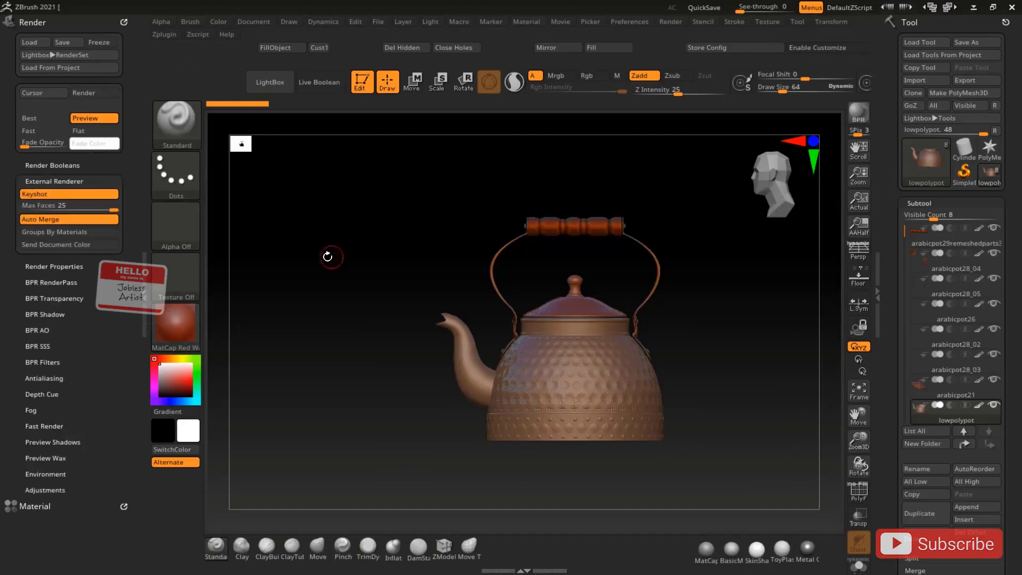
{"action": "left_click", "coordinate": [862, 118]}
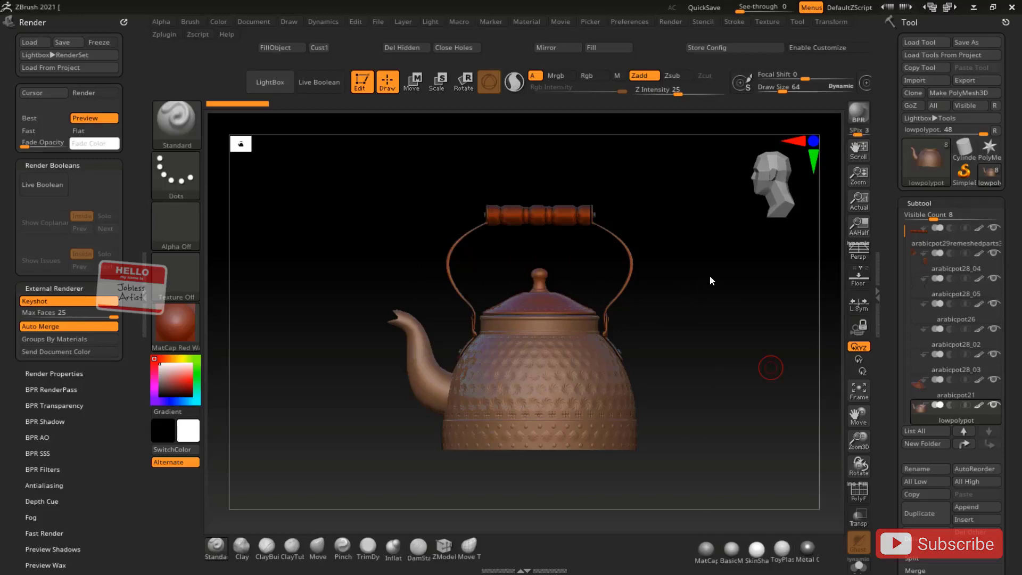
- Switch from ZBrush to the KeyShot 10.1 Pro window holding the imported teapot
{"action": "key", "text": "alt+Tab"}
{"action": "key", "text": "Tab"}
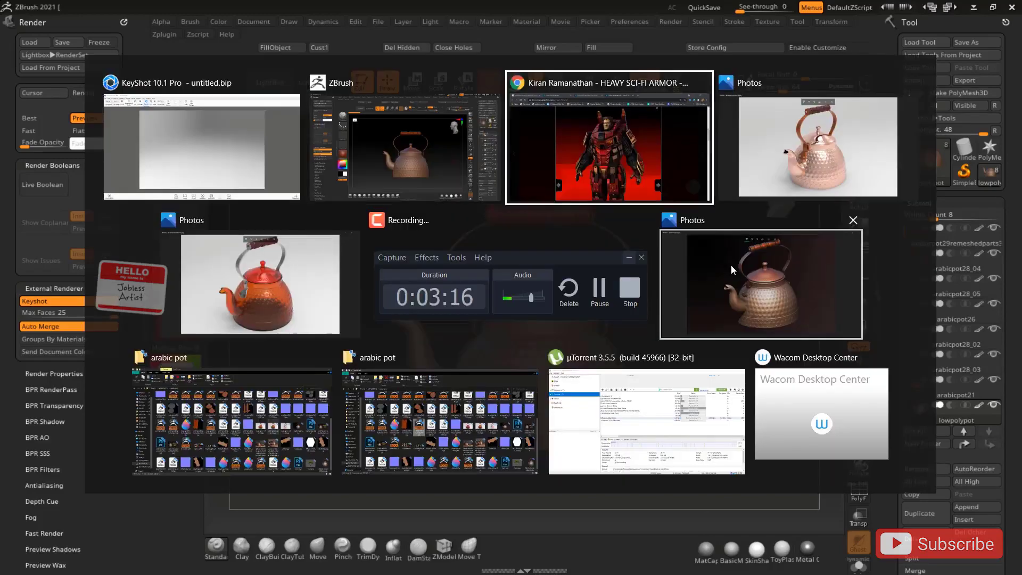
{"action": "key", "text": "Tab"}
{"action": "key", "text": "Tab"}
{"action": "key", "text": "Tab"}
{"action": "key", "text": "Tab"}
{"action": "key", "text": "Tab"}
{"action": "key", "text": "Tab"}
{"action": "key", "text": "Tab"}
{"action": "key", "text": "Tab"}
{"action": "key", "text": "Tab"}
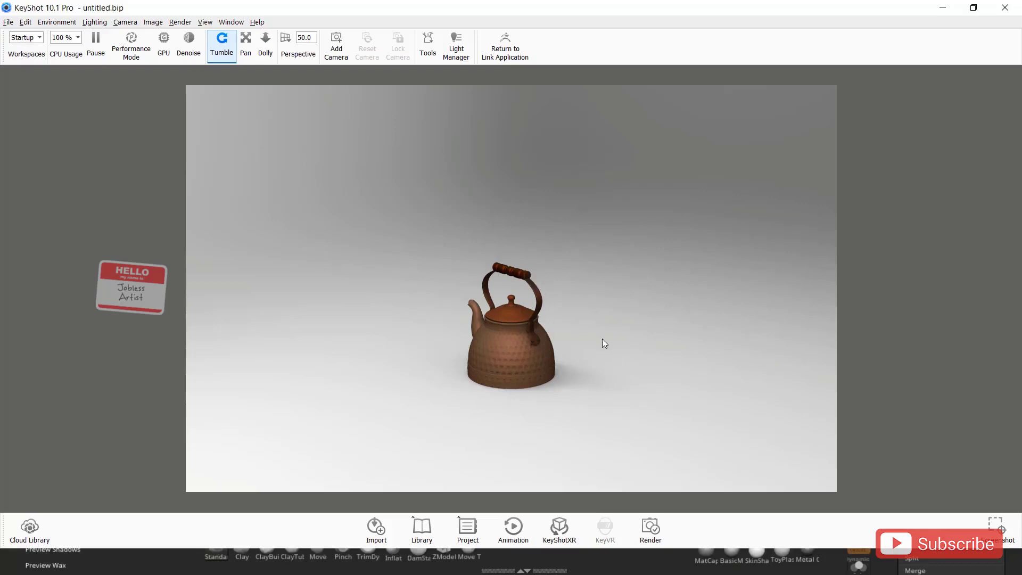
- Orbit the KeyShot camera around the copper teapot, viewing it from the front and below
{"action": "mouse_move", "coordinate": [656, 326]}
{"action": "left_mouse_down"}
{"action": "mouse_move", "coordinate": [711, 308]}
{"action": "mouse_move", "coordinate": [656, 332]}
{"action": "mouse_move", "coordinate": [736, 372]}
{"action": "mouse_move", "coordinate": [795, 382]}
{"action": "mouse_move", "coordinate": [832, 272]}
{"action": "left_mouse_up"}
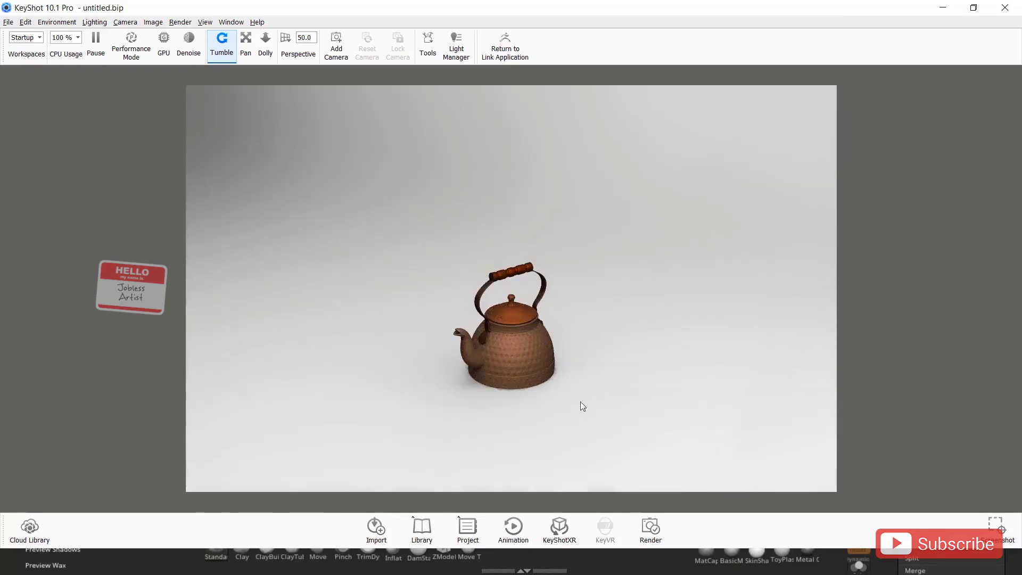
{"action": "mouse_move", "coordinate": [534, 416]}
{"action": "left_mouse_down"}
{"action": "mouse_move", "coordinate": [732, 388]}
{"action": "mouse_move", "coordinate": [790, 303]}
{"action": "mouse_move", "coordinate": [664, 345]}
{"action": "mouse_move", "coordinate": [735, 410]}
{"action": "mouse_move", "coordinate": [384, 419]}
{"action": "mouse_move", "coordinate": [391, 395]}
{"action": "left_mouse_up"}
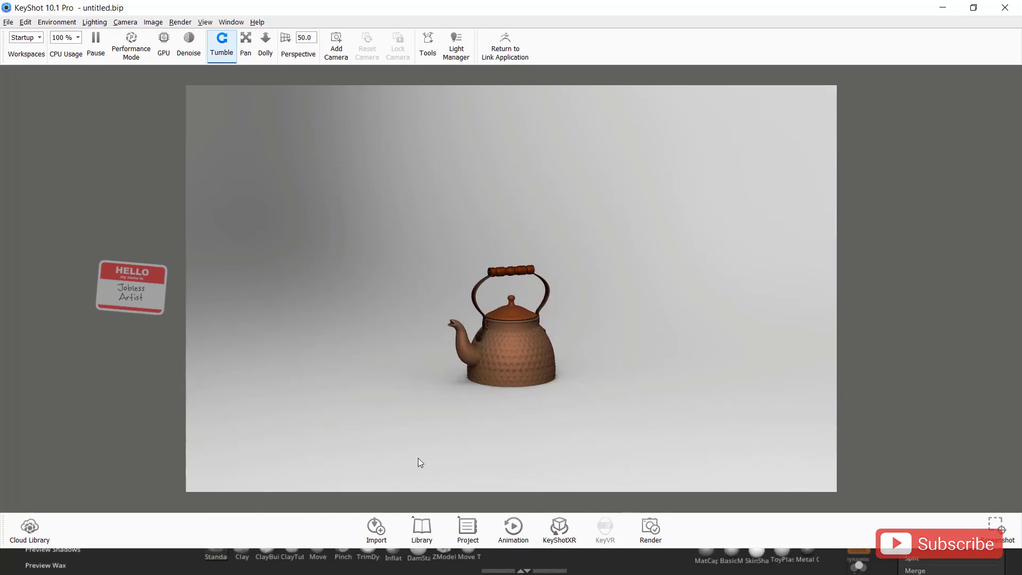
{"action": "mouse_move", "coordinate": [420, 460]}
{"action": "left_mouse_down"}
{"action": "mouse_move", "coordinate": [350, 369]}
{"action": "mouse_move", "coordinate": [460, 369]}
{"action": "mouse_move", "coordinate": [535, 402]}
{"action": "mouse_move", "coordinate": [826, 390]}
{"action": "mouse_move", "coordinate": [519, 409]}
{"action": "left_mouse_up"}
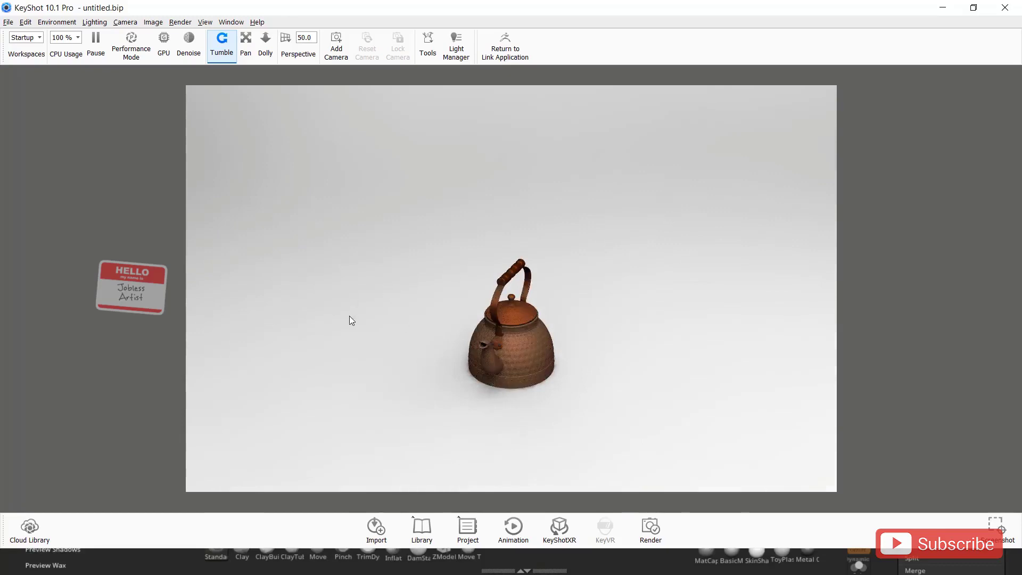
{"action": "mouse_move", "coordinate": [349, 343]}
{"action": "left_mouse_down"}
{"action": "mouse_move", "coordinate": [730, 337]}
{"action": "mouse_move", "coordinate": [419, 349]}
{"action": "mouse_move", "coordinate": [340, 314]}
{"action": "mouse_move", "coordinate": [321, 292]}
{"action": "left_mouse_up"}
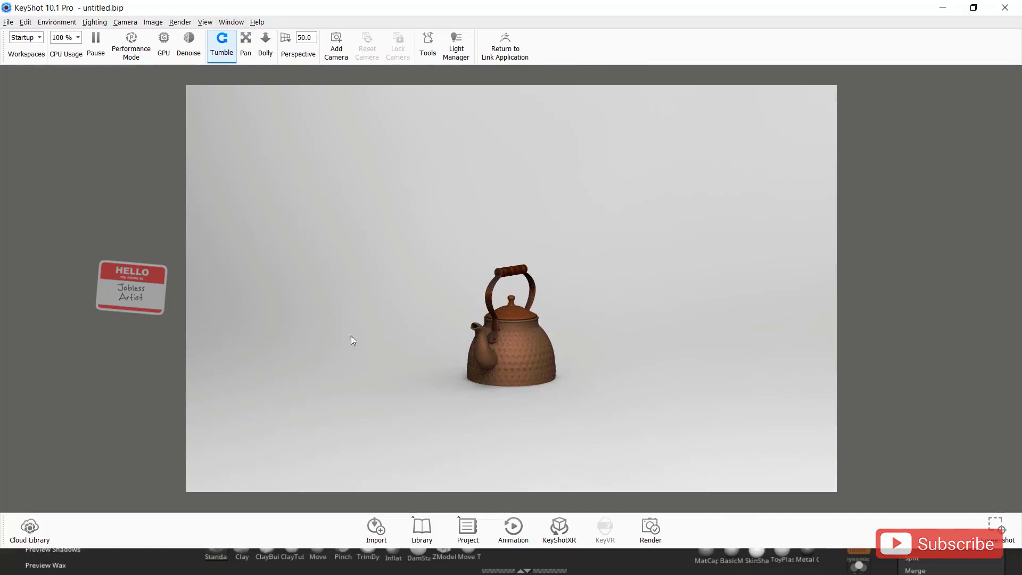
{"action": "mouse_move", "coordinate": [350, 335]}
{"action": "left_mouse_down"}
{"action": "mouse_move", "coordinate": [607, 360]}
{"action": "mouse_move", "coordinate": [511, 368]}
{"action": "mouse_move", "coordinate": [355, 339]}
{"action": "mouse_move", "coordinate": [280, 299]}
{"action": "mouse_move", "coordinate": [370, 198]}
{"action": "mouse_move", "coordinate": [636, 303]}
{"action": "mouse_move", "coordinate": [618, 376]}
{"action": "mouse_move", "coordinate": [387, 393]}
{"action": "mouse_move", "coordinate": [332, 360]}
{"action": "left_mouse_up"}
- Pan the view to slide the teapot into a better position
{"action": "left_click", "coordinate": [245, 42]}
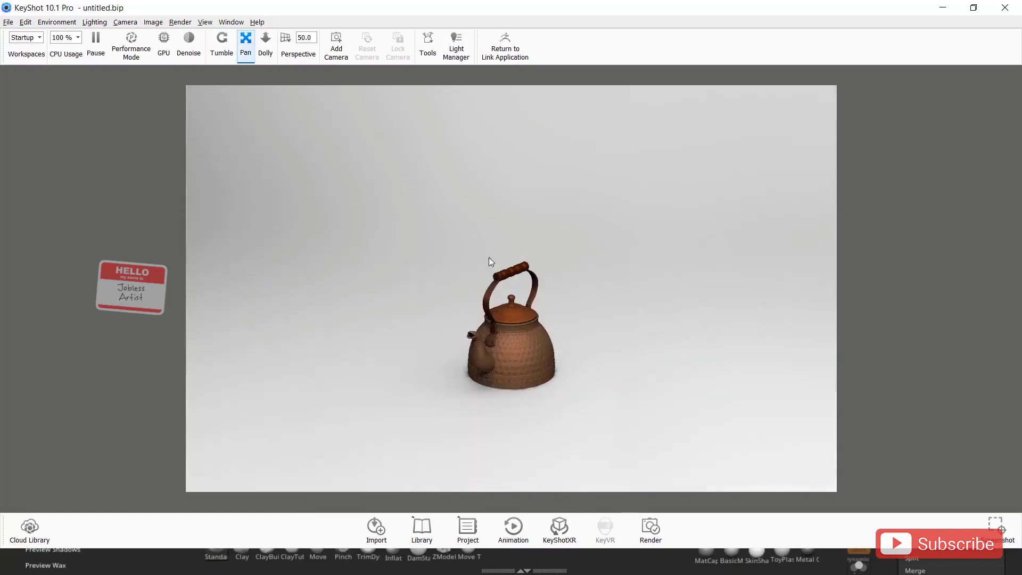
{"action": "mouse_move", "coordinate": [438, 321]}
{"action": "left_mouse_down"}
{"action": "mouse_move", "coordinate": [720, 298]}
{"action": "mouse_move", "coordinate": [385, 298]}
{"action": "left_mouse_up"}
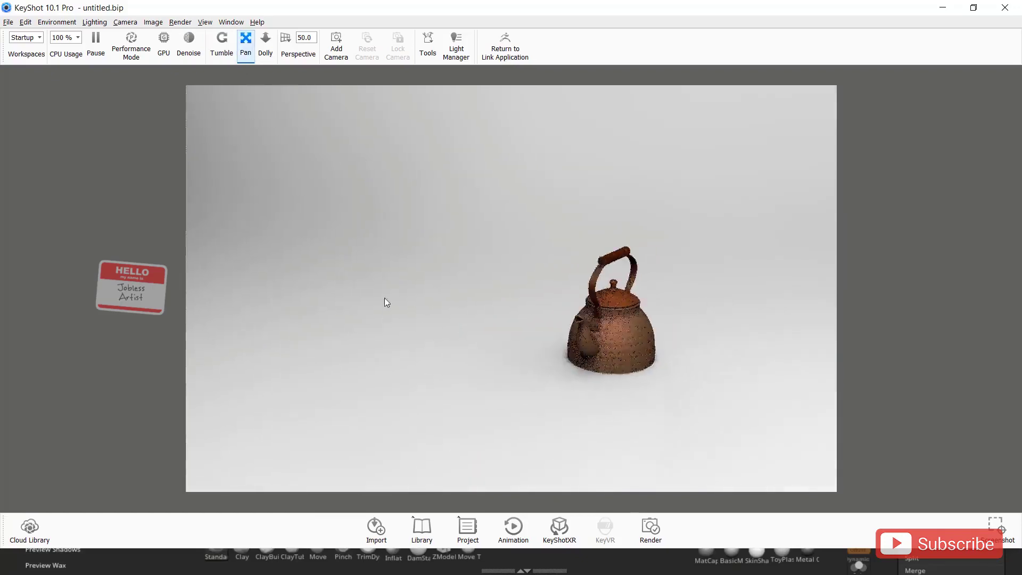
{"action": "mouse_move", "coordinate": [524, 299]}
{"action": "left_mouse_down"}
{"action": "mouse_move", "coordinate": [349, 313]}
{"action": "mouse_move", "coordinate": [285, 251]}
{"action": "mouse_move", "coordinate": [373, 186]}
{"action": "mouse_move", "coordinate": [714, 220]}
{"action": "mouse_move", "coordinate": [795, 139]}
{"action": "mouse_move", "coordinate": [578, 325]}
{"action": "mouse_move", "coordinate": [456, 324]}
{"action": "mouse_move", "coordinate": [358, 301]}
{"action": "mouse_move", "coordinate": [645, 296]}
{"action": "mouse_move", "coordinate": [383, 299]}
{"action": "left_mouse_up"}
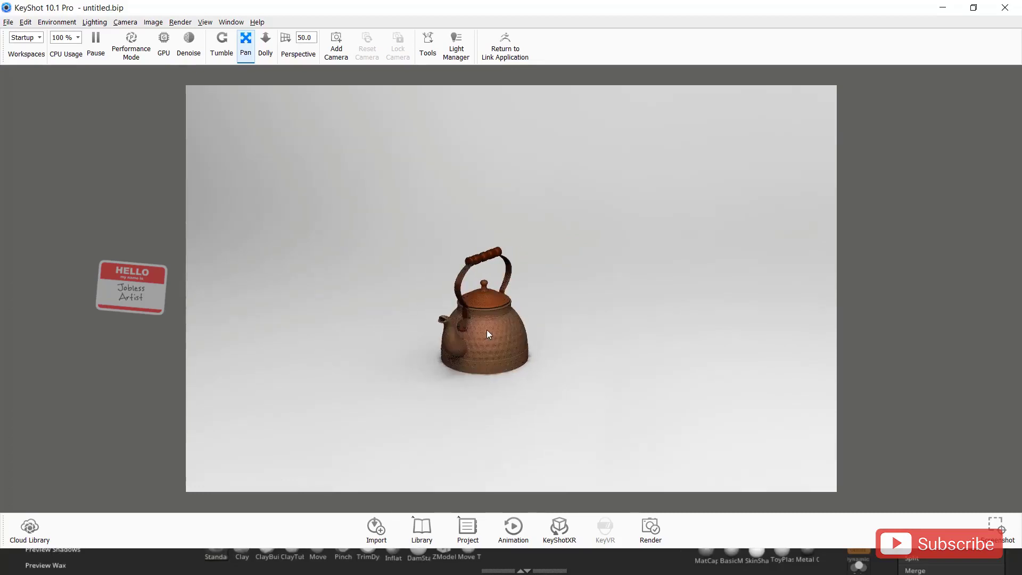
- Zoom in with the mouse wheel until the teapot fills most of the frame
{"action": "scroll", "coordinate": [486, 331], "scroll_direction": "down", "scroll_amount": 2}
{"action": "scroll", "coordinate": [486, 331], "scroll_direction": "up", "scroll_amount": 3}
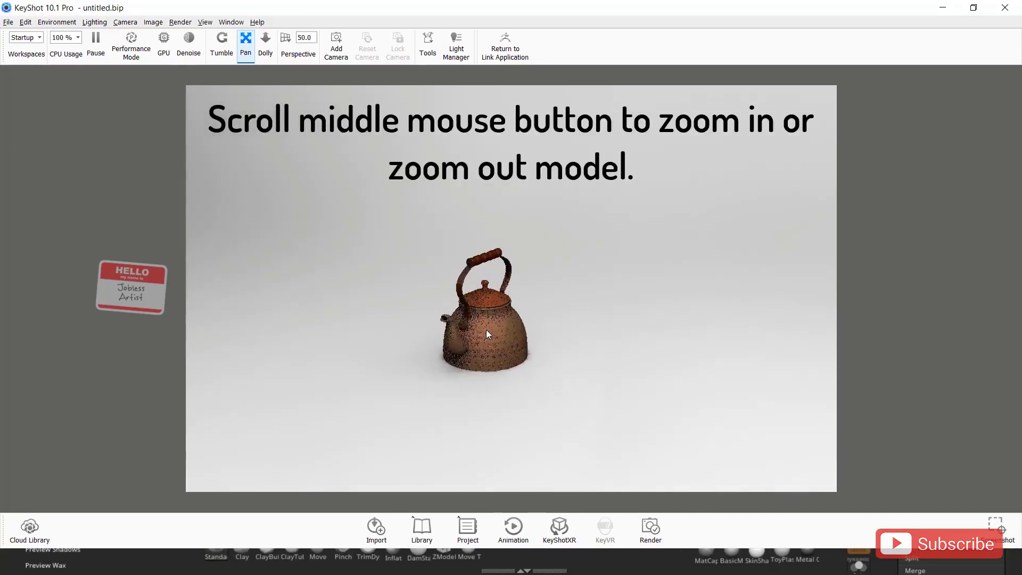
{"action": "scroll", "coordinate": [486, 331], "scroll_direction": "up", "scroll_amount": 1}
{"action": "scroll", "coordinate": [486, 328], "scroll_direction": "up", "scroll_amount": 1}
{"action": "scroll", "coordinate": [486, 328], "scroll_direction": "up", "scroll_amount": 1}
{"action": "scroll", "coordinate": [487, 328], "scroll_direction": "up", "scroll_amount": 2}
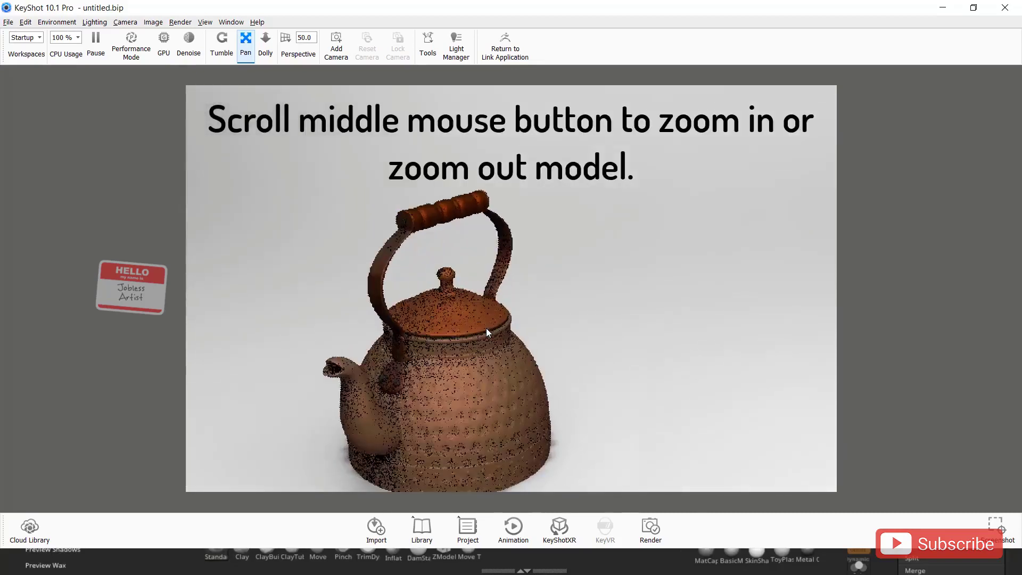
{"action": "scroll", "coordinate": [429, 371], "scroll_direction": "up", "scroll_amount": 1}
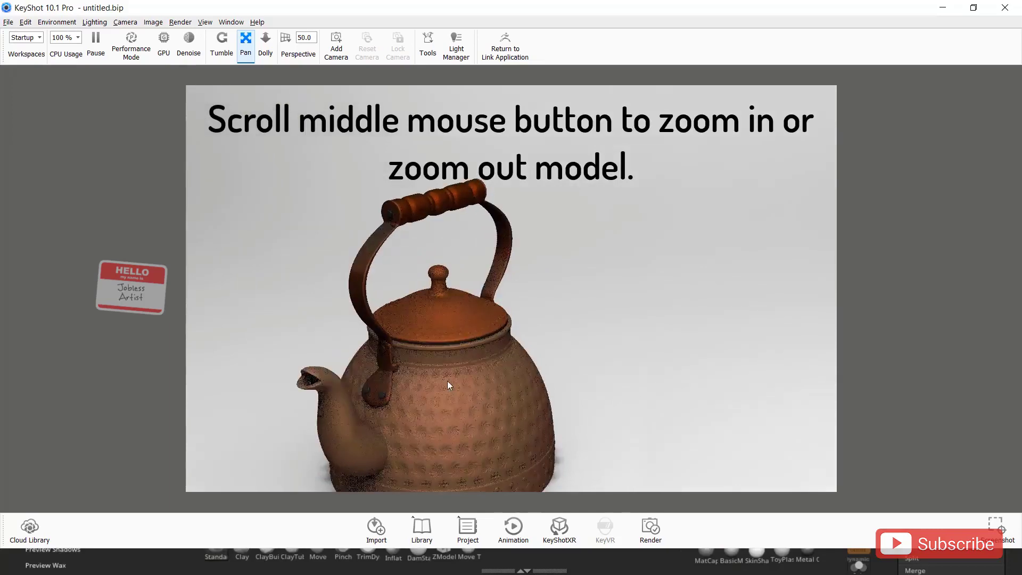
{"action": "scroll", "coordinate": [447, 381], "scroll_direction": "up", "scroll_amount": 1}
{"action": "scroll", "coordinate": [556, 314], "scroll_direction": "down", "scroll_amount": 2}
- Dolly the camera away in three drags until the whole teapot sits at medium distance
{"action": "left_click", "coordinate": [264, 42]}
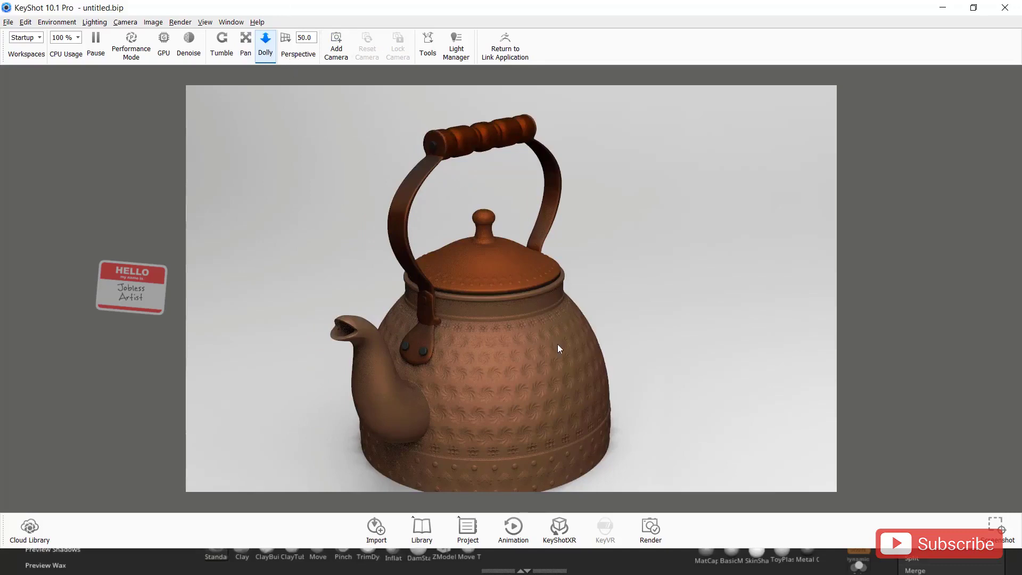
{"action": "mouse_move", "coordinate": [557, 344]}
{"action": "left_mouse_down"}
{"action": "mouse_move", "coordinate": [529, 292]}
{"action": "mouse_move", "coordinate": [515, 98]}
{"action": "left_mouse_up"}
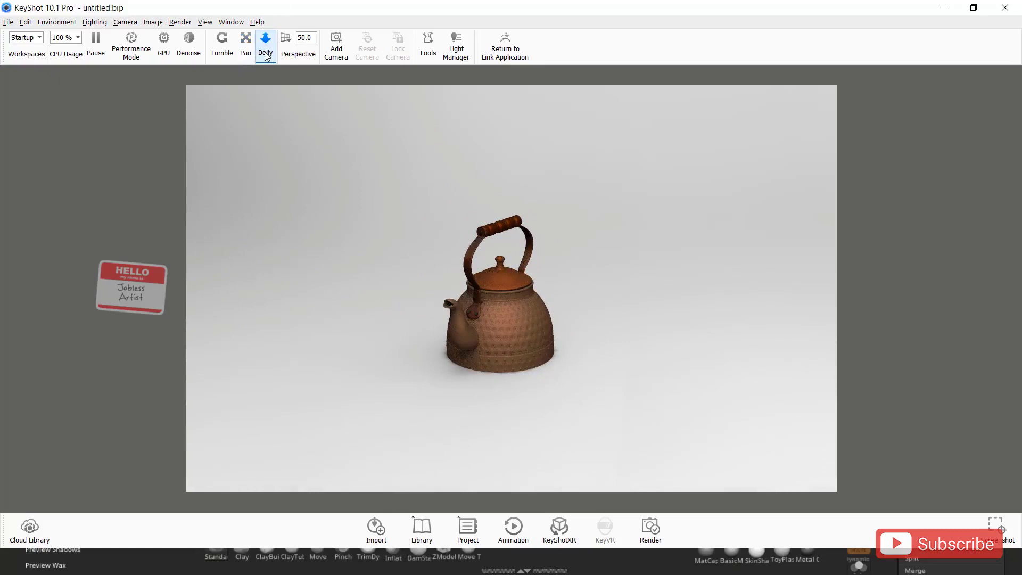
{"action": "mouse_move", "coordinate": [507, 251]}
{"action": "left_mouse_down"}
{"action": "mouse_move", "coordinate": [505, 152]}
{"action": "mouse_move", "coordinate": [492, 113]}
{"action": "mouse_move", "coordinate": [494, 374]}
{"action": "left_mouse_up"}
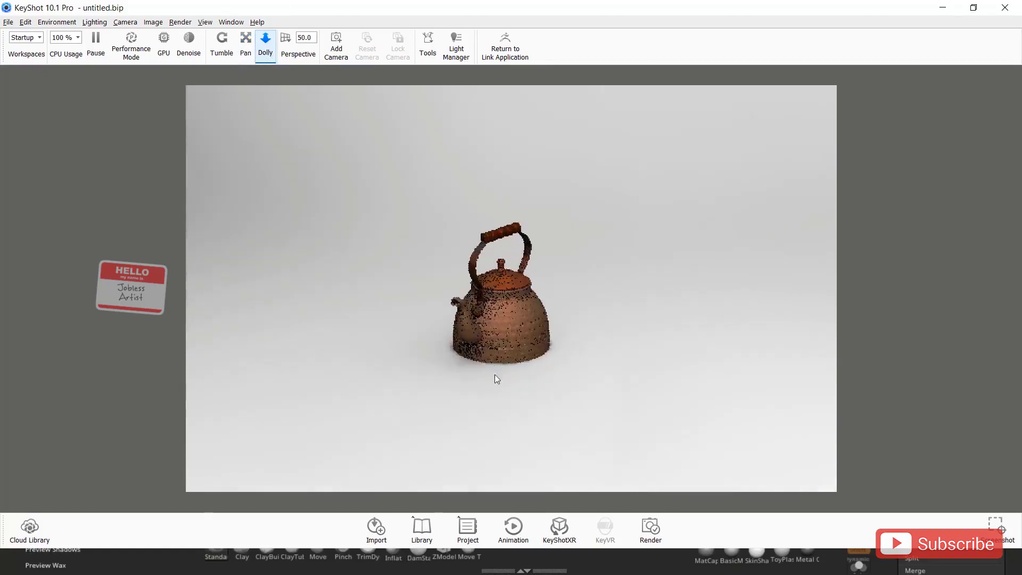
{"action": "mouse_move", "coordinate": [496, 436]}
{"action": "left_mouse_down"}
{"action": "mouse_move", "coordinate": [498, 104]}
{"action": "mouse_move", "coordinate": [502, 500]}
{"action": "left_mouse_up"}
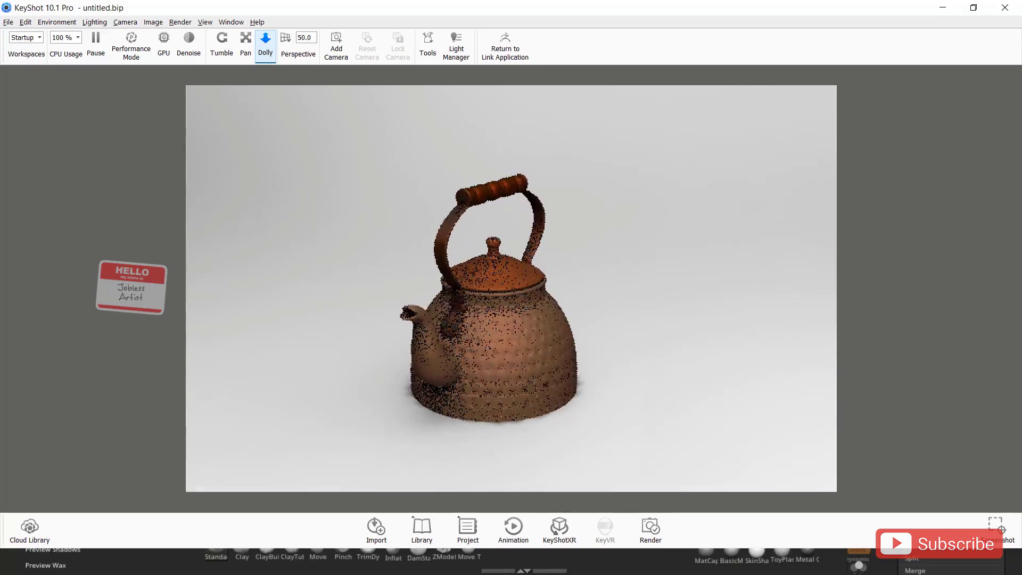
- Orbit to look down slightly on the kettle, then pan it into the centre of the frame
{"action": "left_click", "coordinate": [222, 40]}
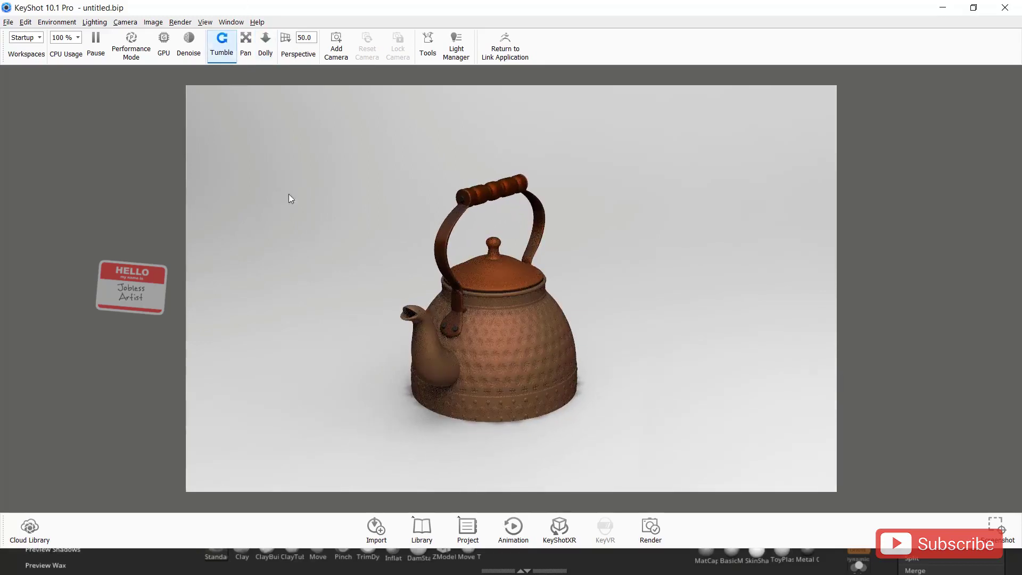
{"action": "left_click", "coordinate": [265, 43]}
{"action": "left_click", "coordinate": [222, 43]}
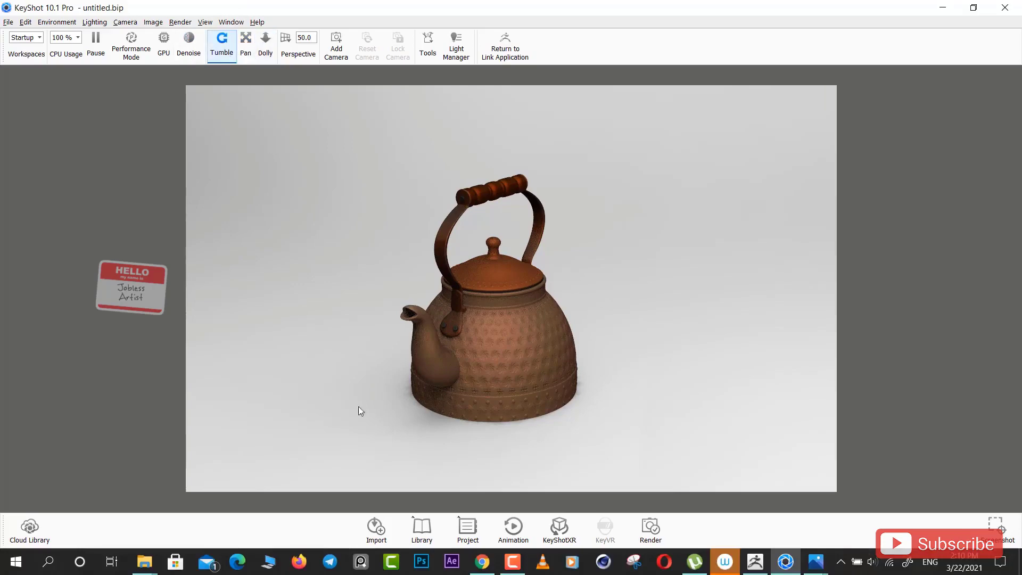
{"action": "mouse_move", "coordinate": [352, 318]}
{"action": "left_mouse_down"}
{"action": "mouse_move", "coordinate": [206, 297]}
{"action": "mouse_move", "coordinate": [296, 219]}
{"action": "mouse_move", "coordinate": [442, 357]}
{"action": "mouse_move", "coordinate": [372, 380]}
{"action": "mouse_move", "coordinate": [294, 349]}
{"action": "mouse_move", "coordinate": [247, 345]}
{"action": "left_mouse_up"}
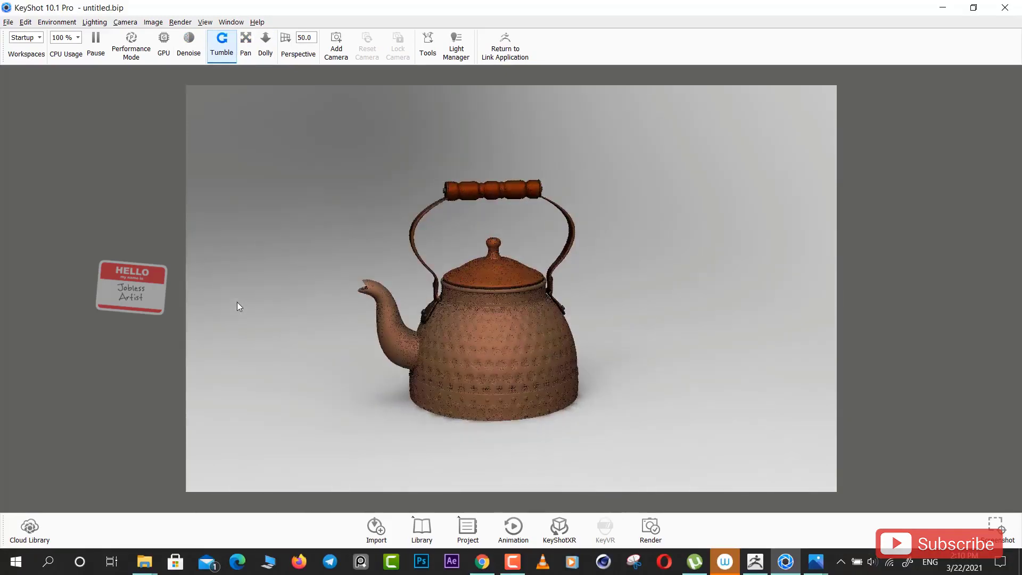
{"action": "left_click_drag", "start_coordinate": [237, 306], "coordinate": [290, 316]}
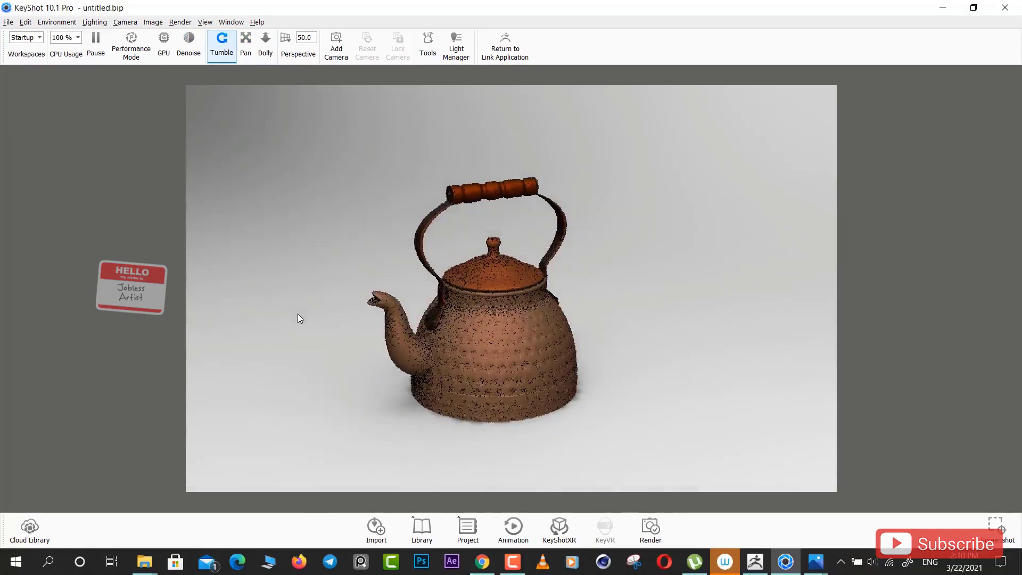
{"action": "mouse_move", "coordinate": [486, 365]}
{"action": "left_mouse_down"}
{"action": "mouse_move", "coordinate": [614, 331]}
{"action": "mouse_move", "coordinate": [514, 343]}
{"action": "mouse_move", "coordinate": [513, 354]}
{"action": "mouse_move", "coordinate": [509, 328]}
{"action": "left_mouse_up"}
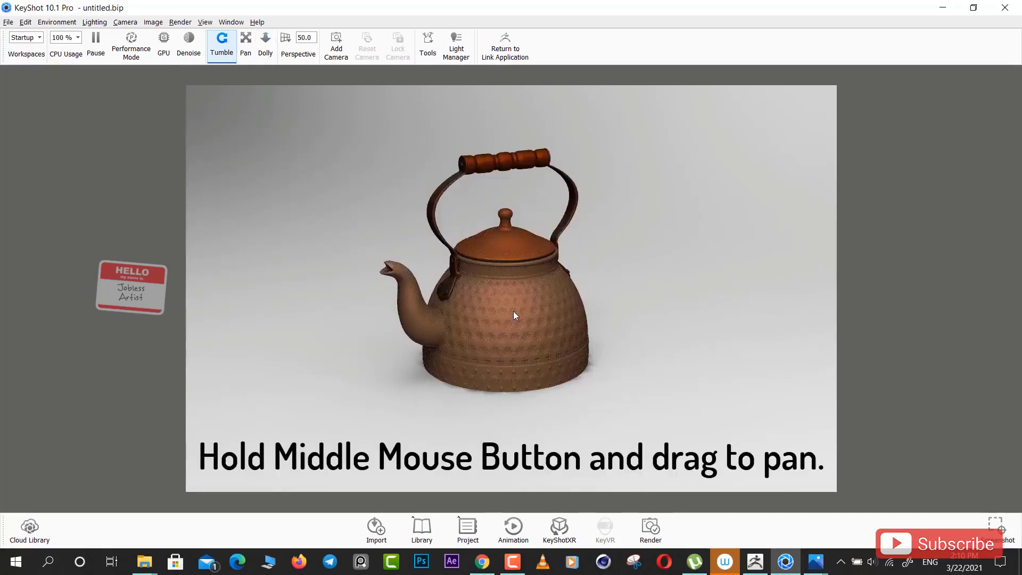
{"action": "mouse_move", "coordinate": [506, 313]}
{"action": "middle_mouse_down"}
{"action": "mouse_move", "coordinate": [704, 295]}
{"action": "mouse_move", "coordinate": [648, 343]}
{"action": "mouse_move", "coordinate": [486, 338]}
{"action": "mouse_move", "coordinate": [475, 327]}
{"action": "mouse_move", "coordinate": [488, 364]}
{"action": "mouse_move", "coordinate": [504, 321]}
{"action": "mouse_move", "coordinate": [382, 352]}
{"action": "middle_mouse_up"}
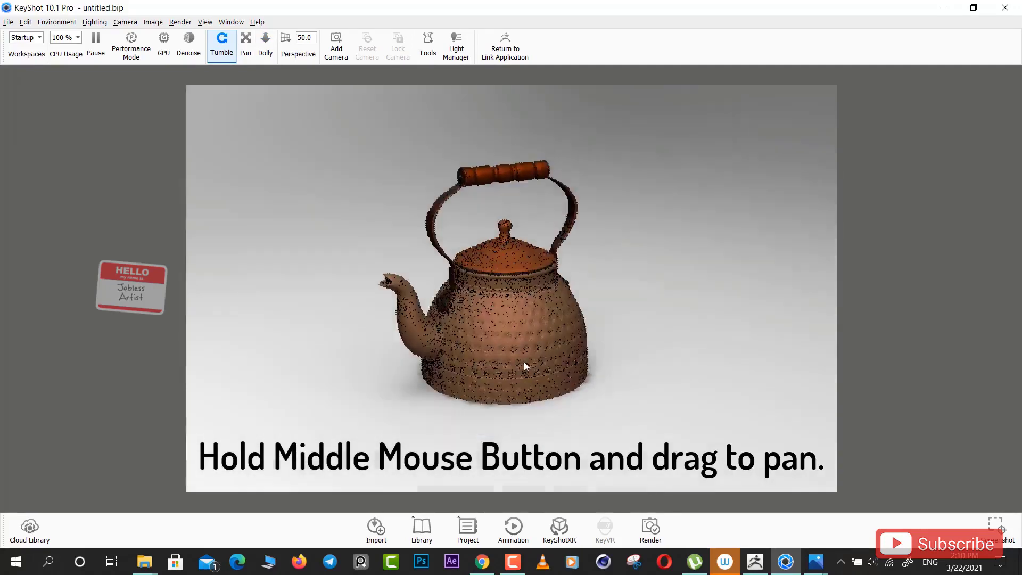
{"action": "middle_click_drag", "start_coordinate": [469, 365], "coordinate": [397, 361]}
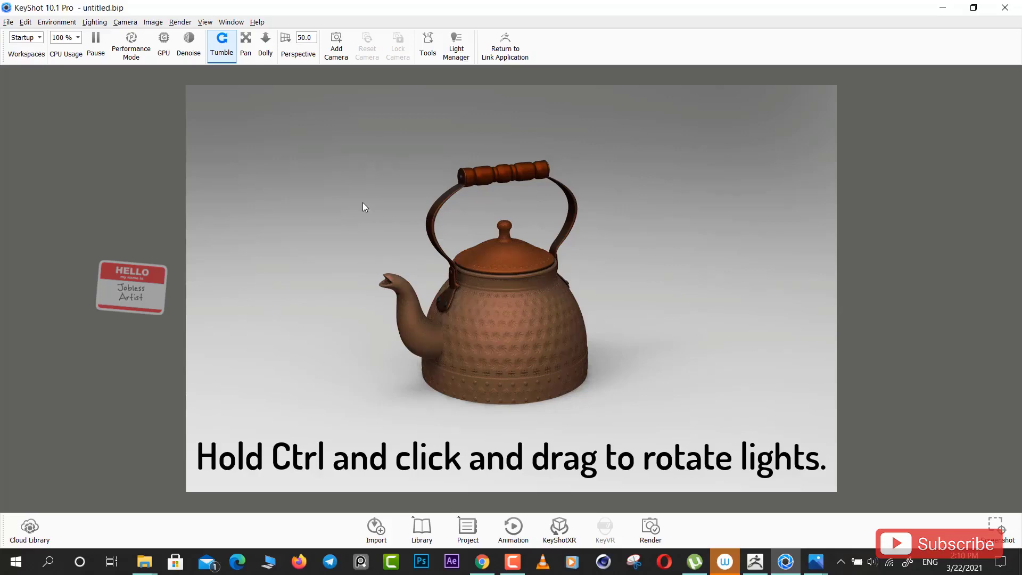
- Ctrl-drag in the viewport to rotate the environment lighting around the kettle
{"action": "mouse_move", "coordinate": [413, 206]}
{"action": "left_mouse_down", "text": "ctrl"}
{"action": "mouse_move", "coordinate": [514, 204]}
{"action": "mouse_move", "coordinate": [356, 221]}
{"action": "mouse_move", "coordinate": [542, 203]}
{"action": "left_mouse_up", "text": "ctrl"}
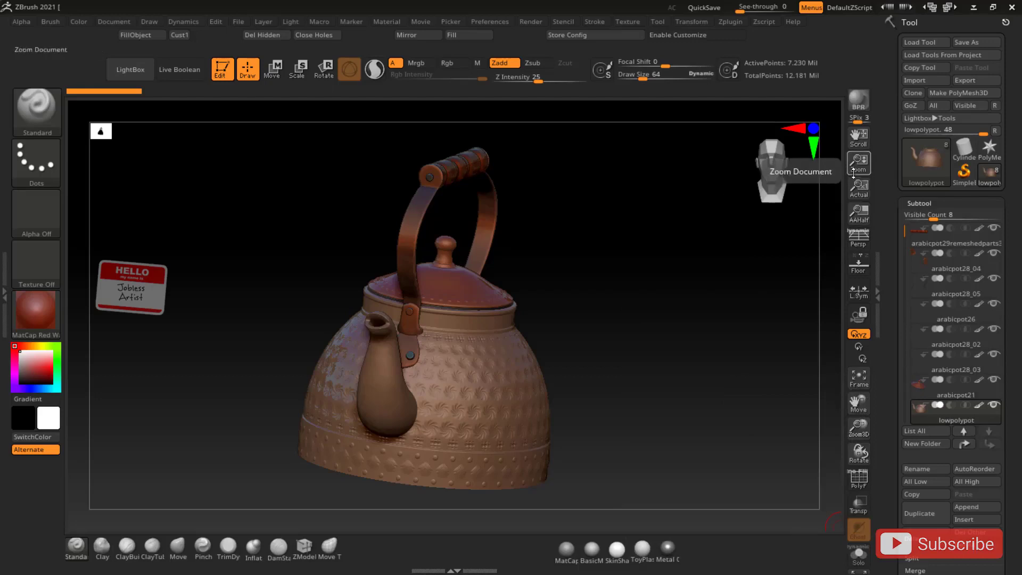
- Enable Persp in ZBrush and rotate the kettle to a three-quarter view
{"action": "left_click", "coordinate": [859, 239]}
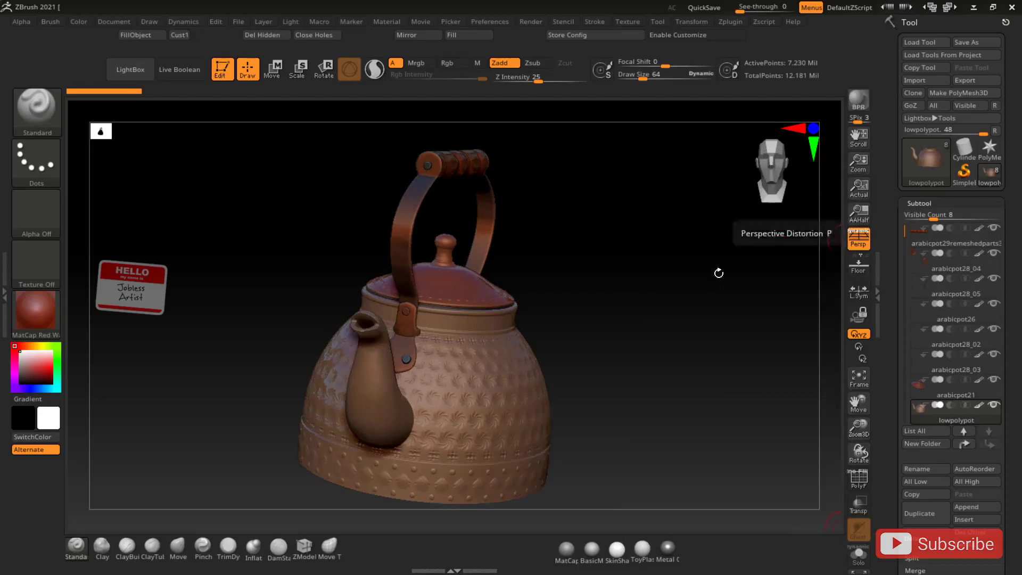
{"action": "mouse_move", "coordinate": [721, 338]}
{"action": "left_mouse_down"}
{"action": "mouse_move", "coordinate": [645, 337]}
{"action": "mouse_move", "coordinate": [671, 341]}
{"action": "left_mouse_up"}
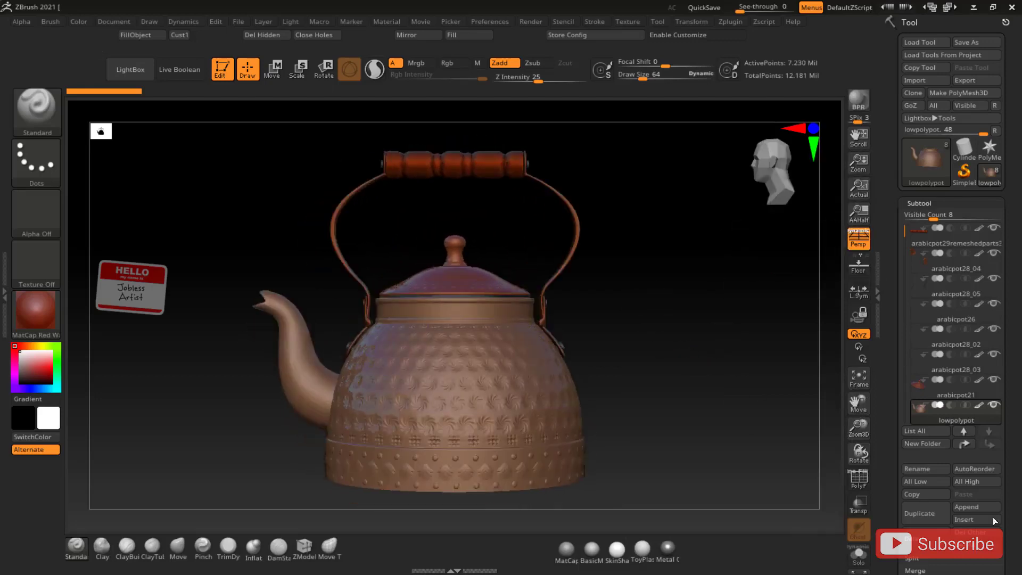
{"action": "mouse_move", "coordinate": [858, 428]}
{"action": "left_mouse_down"}
{"action": "mouse_move", "coordinate": [655, 388]}
{"action": "mouse_move", "coordinate": [722, 396]}
{"action": "mouse_move", "coordinate": [673, 392]}
{"action": "left_mouse_up"}
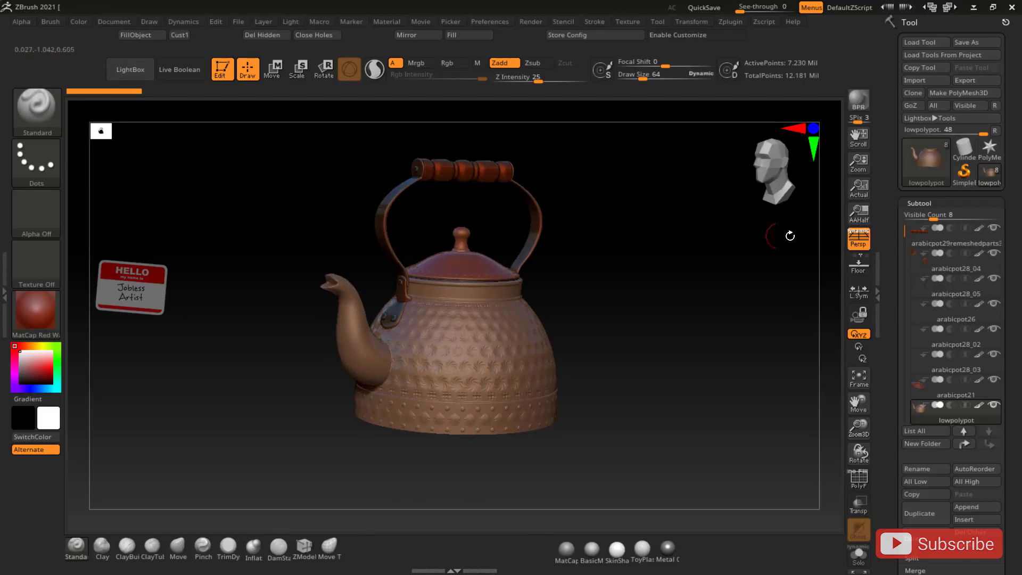
- Toggle Persp off and on repeatedly to compare the distortion
{"action": "left_click", "coordinate": [860, 243]}
{"action": "left_click", "coordinate": [860, 244]}
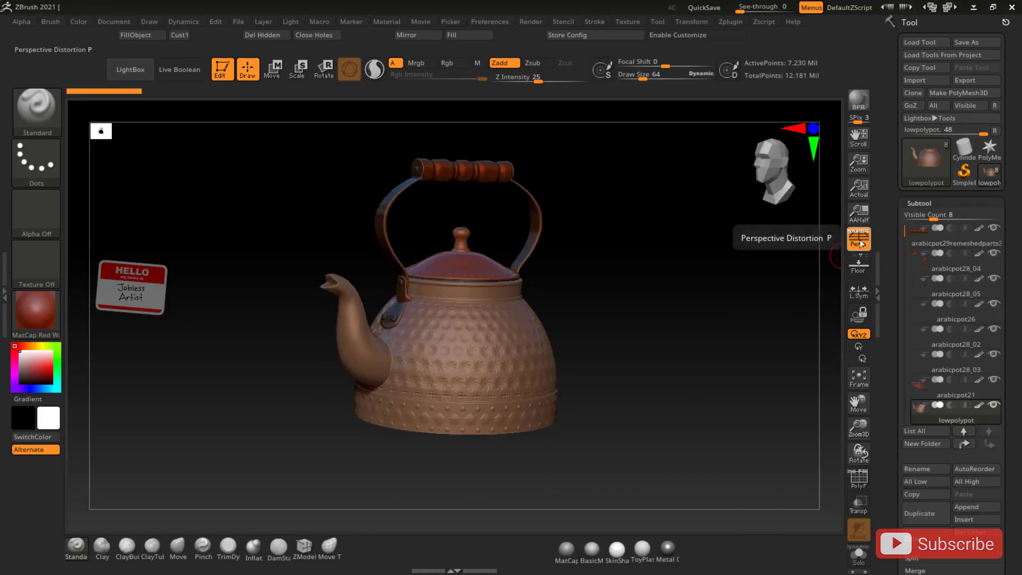
{"action": "left_click", "coordinate": [860, 243]}
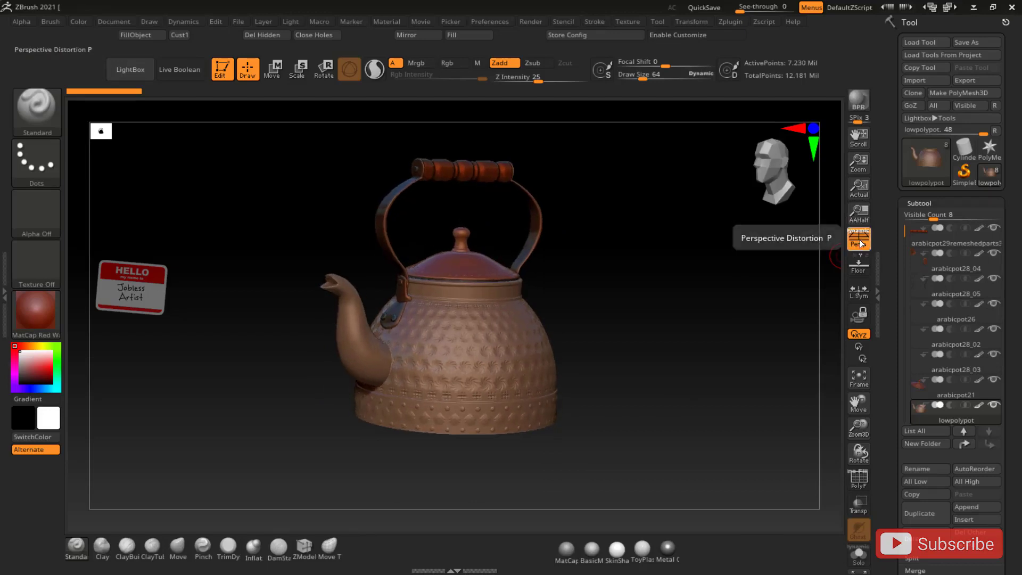
{"action": "left_click", "coordinate": [861, 244]}
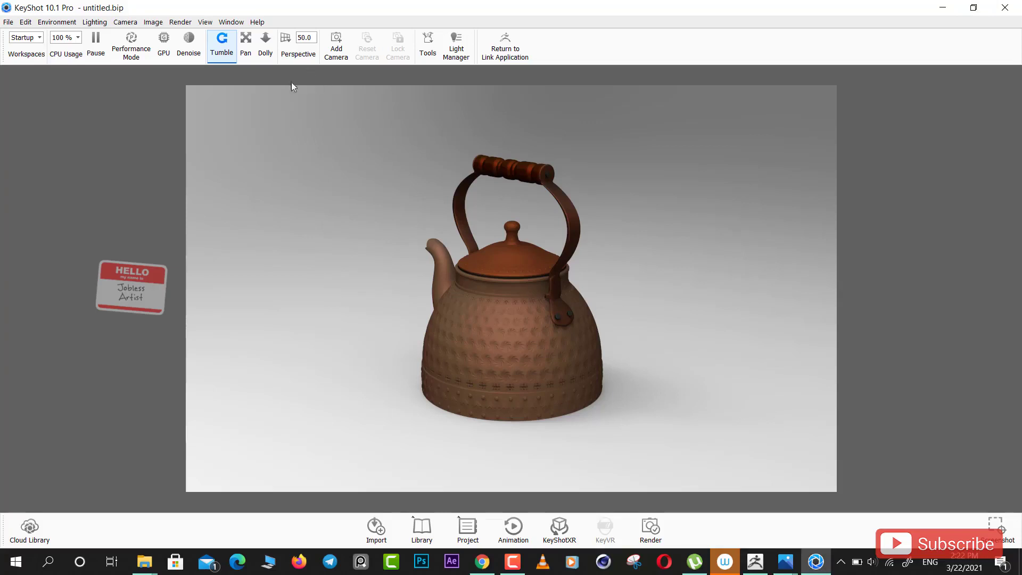
- Try a 170 camera perspective, then set the focal length back to 50
{"action": "left_click", "coordinate": [289, 44]}
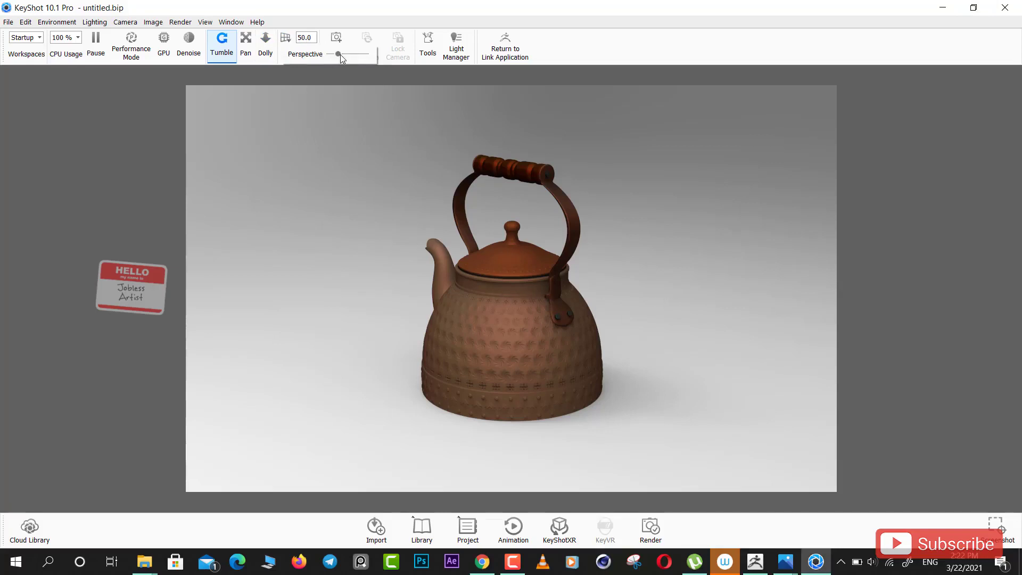
{"action": "left_click_drag", "start_coordinate": [339, 55], "coordinate": [364, 63]}
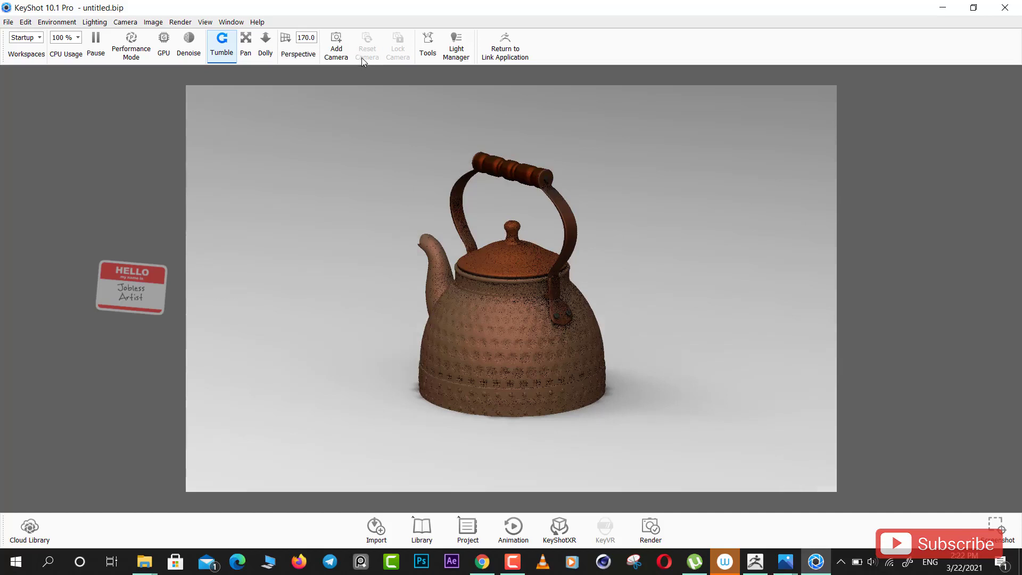
{"action": "left_click", "coordinate": [316, 37]}
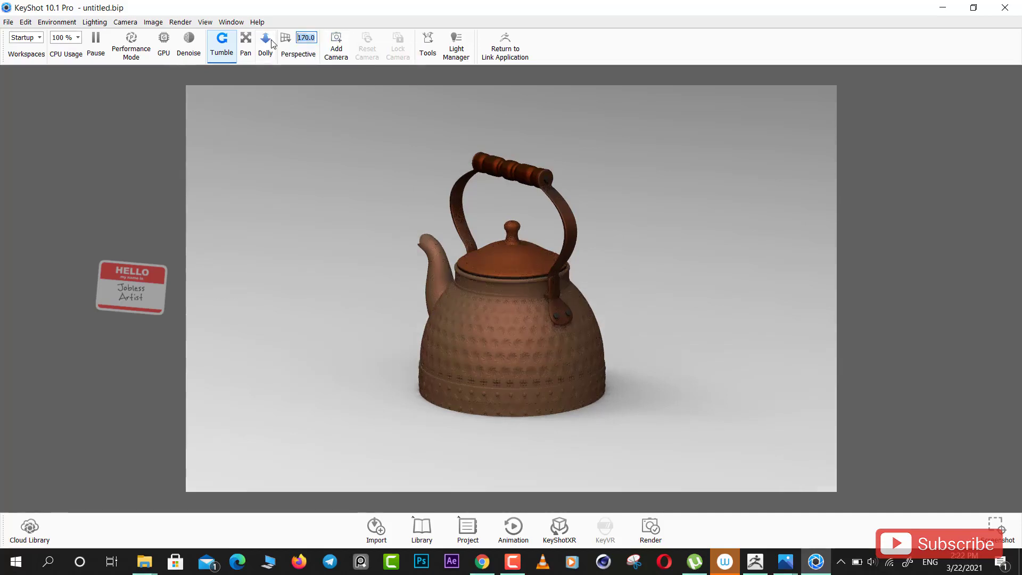
{"action": "type", "text": "50"}
{"action": "key", "text": "Return"}
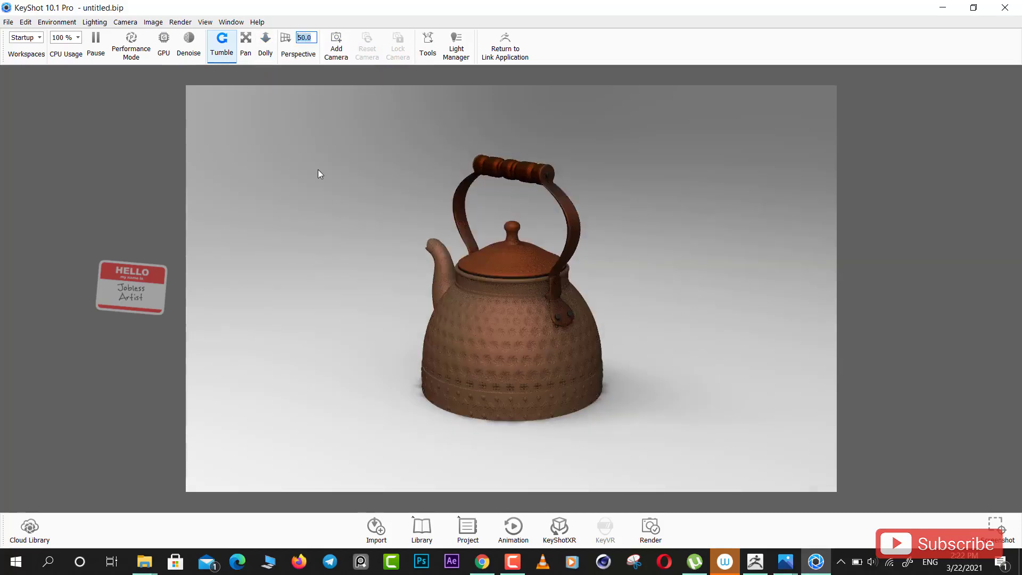
- Hide the bottom toolbar, test a higher environment brightness in the Light Manager, and reset it to 1
{"action": "key", "text": "t"}
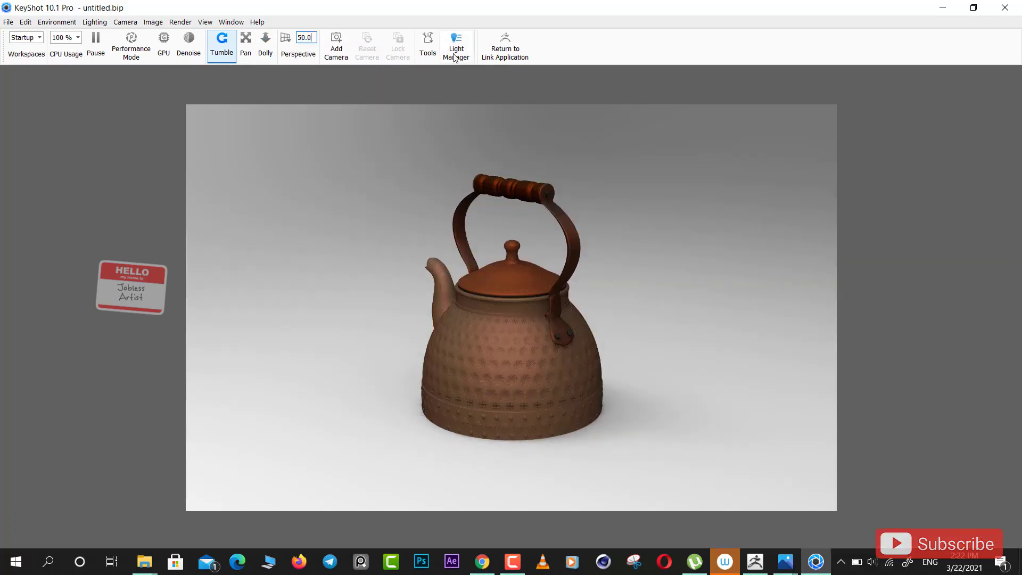
{"action": "left_click", "coordinate": [455, 58]}
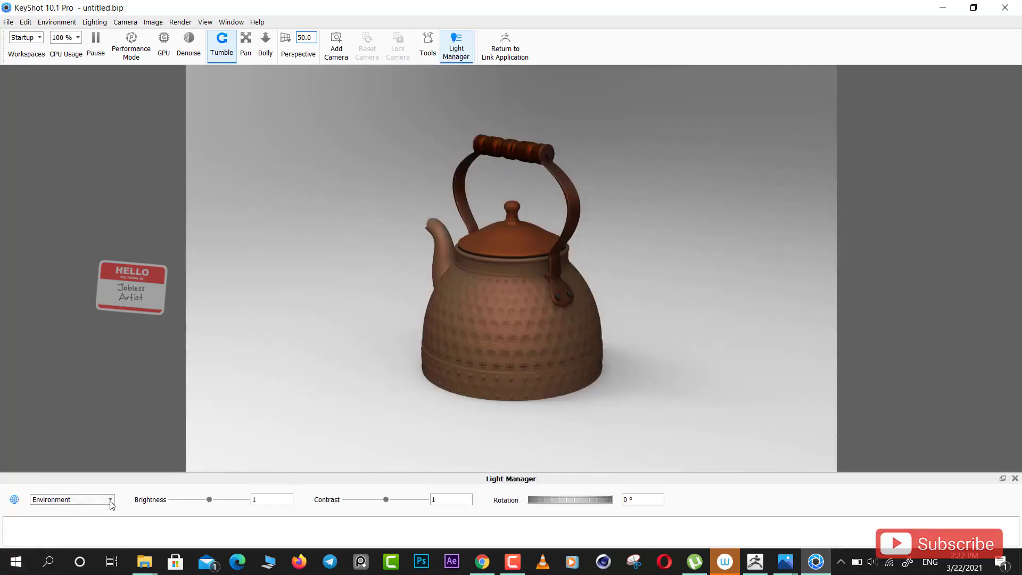
{"action": "mouse_move", "coordinate": [209, 500]}
{"action": "left_mouse_down"}
{"action": "mouse_move", "coordinate": [246, 500]}
{"action": "mouse_move", "coordinate": [175, 504]}
{"action": "mouse_move", "coordinate": [249, 504]}
{"action": "mouse_move", "coordinate": [186, 506]}
{"action": "mouse_move", "coordinate": [228, 506]}
{"action": "left_mouse_up"}
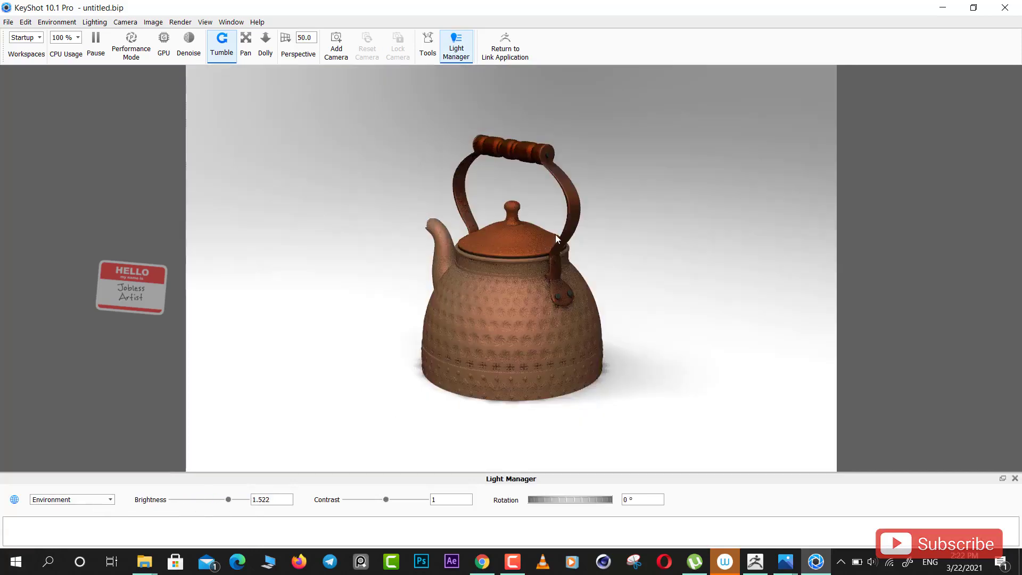
{"action": "double_click", "coordinate": [262, 500]}
{"action": "type", "text": "1"}
{"action": "key", "text": "Return"}
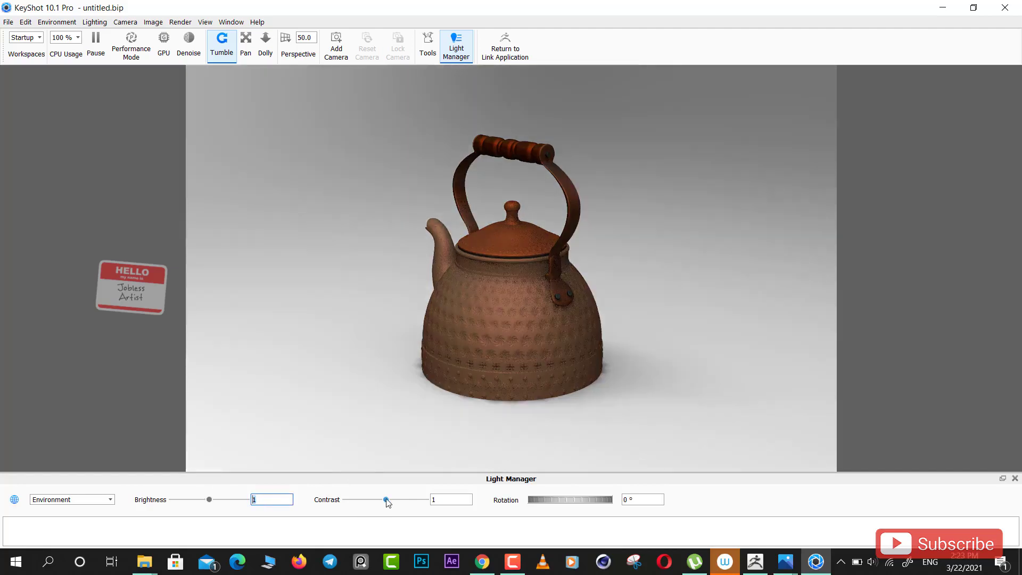
- Try a higher environment contrast, then set it back to 1
{"action": "mouse_move", "coordinate": [386, 499]}
{"action": "left_mouse_down"}
{"action": "mouse_move", "coordinate": [403, 499]}
{"action": "mouse_move", "coordinate": [342, 506]}
{"action": "mouse_move", "coordinate": [392, 506]}
{"action": "left_mouse_up"}
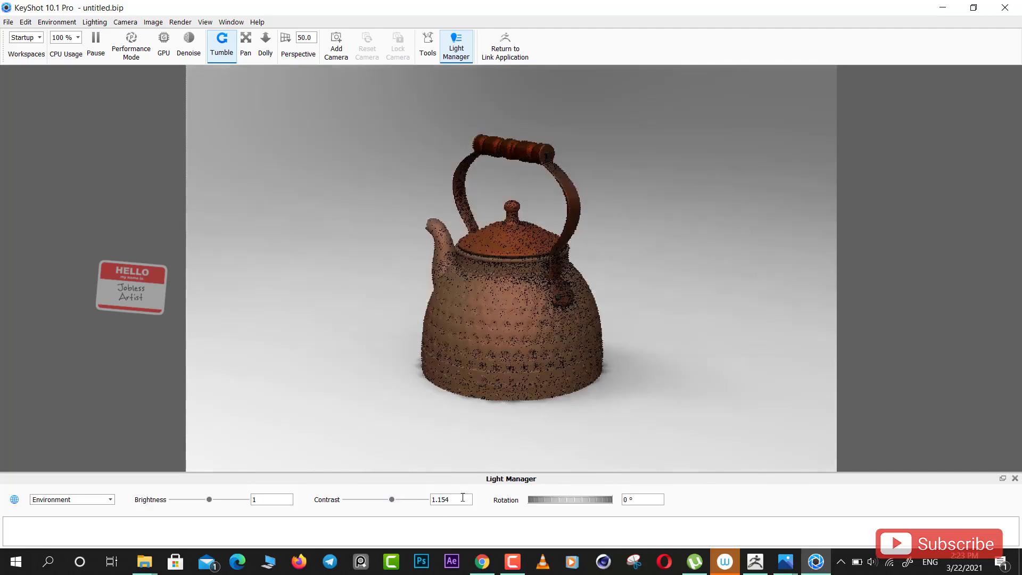
{"action": "double_click", "coordinate": [462, 497]}
{"action": "type", "text": "1"}
{"action": "key", "text": "Return"}
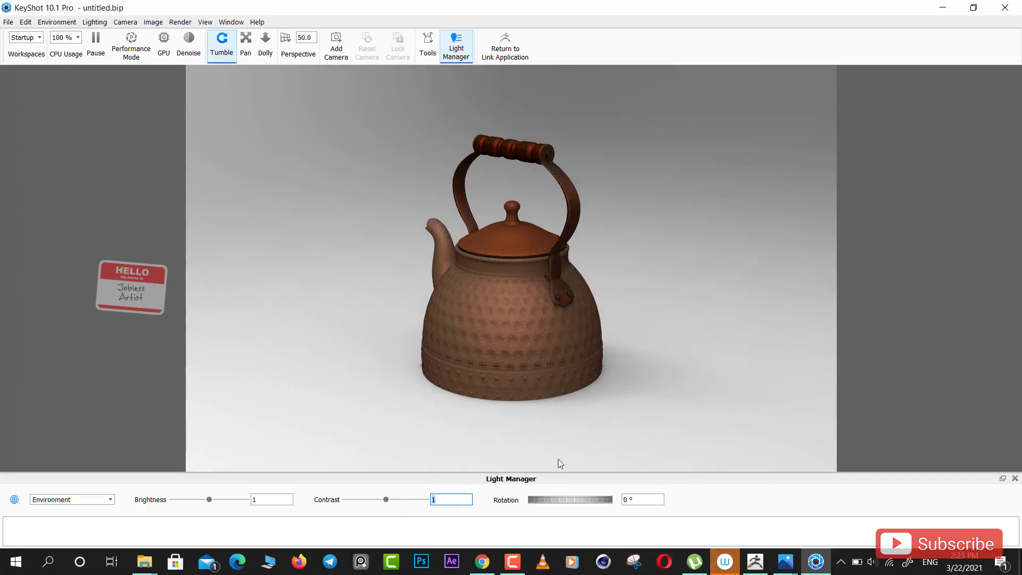
- Test other environment rotation angles, return rotation to 0°, and orbit the camera slightly
{"action": "left_click_drag", "start_coordinate": [560, 503], "coordinate": [659, 509]}
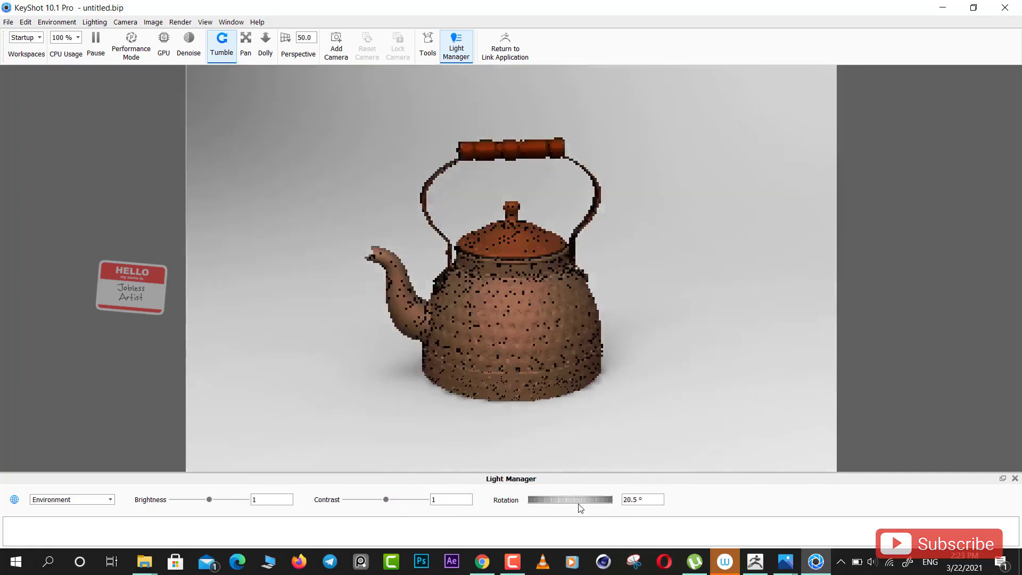
{"action": "left_click", "coordinate": [641, 499]}
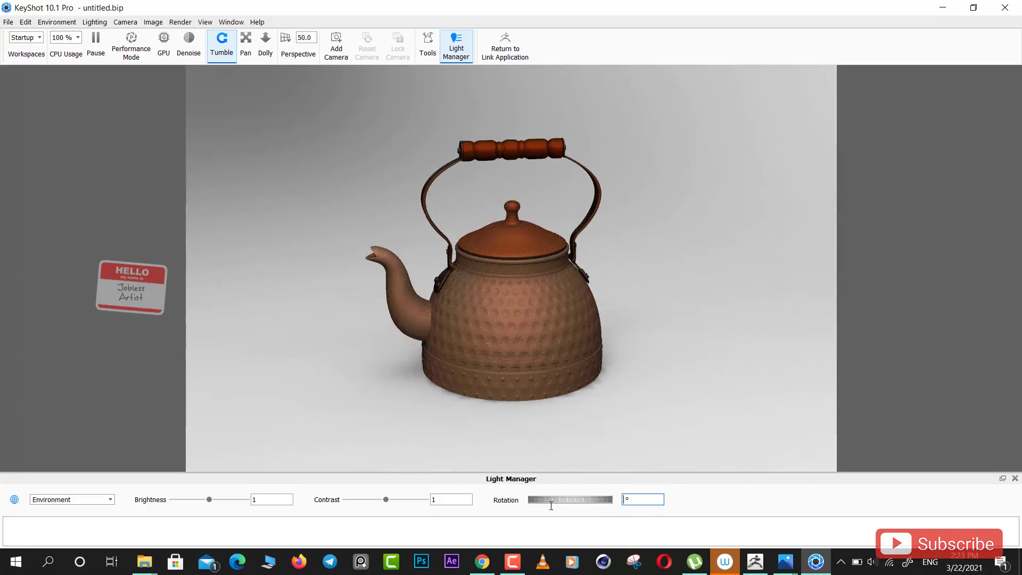
{"action": "type", "text": "0"}
{"action": "key", "text": "Return"}
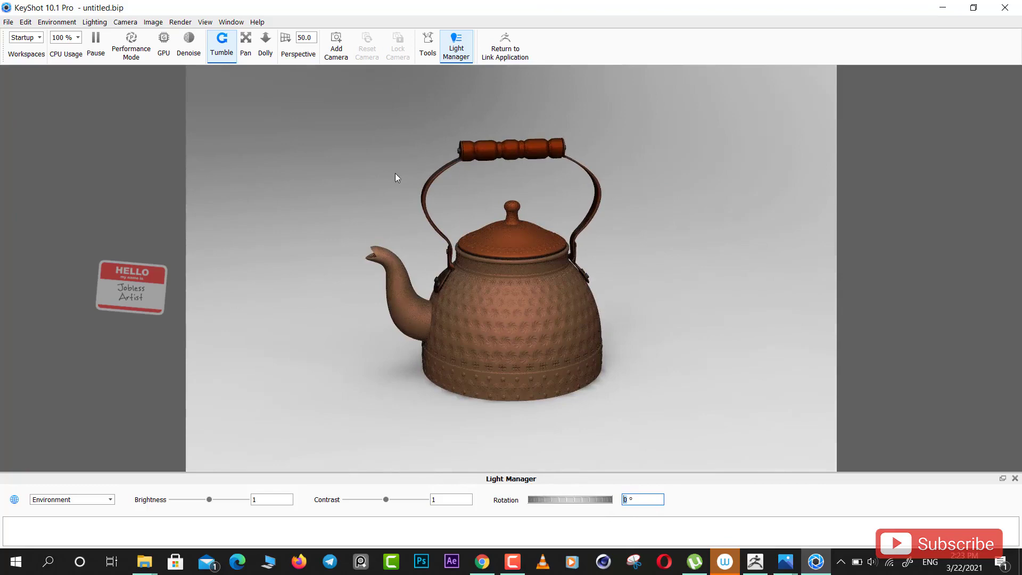
{"action": "mouse_move", "coordinate": [350, 176]}
{"action": "left_mouse_down", "text": "ctrl"}
{"action": "mouse_move", "coordinate": [295, 187]}
{"action": "mouse_move", "coordinate": [592, 189]}
{"action": "mouse_move", "coordinate": [449, 199]}
{"action": "left_mouse_up", "text": "ctrl"}
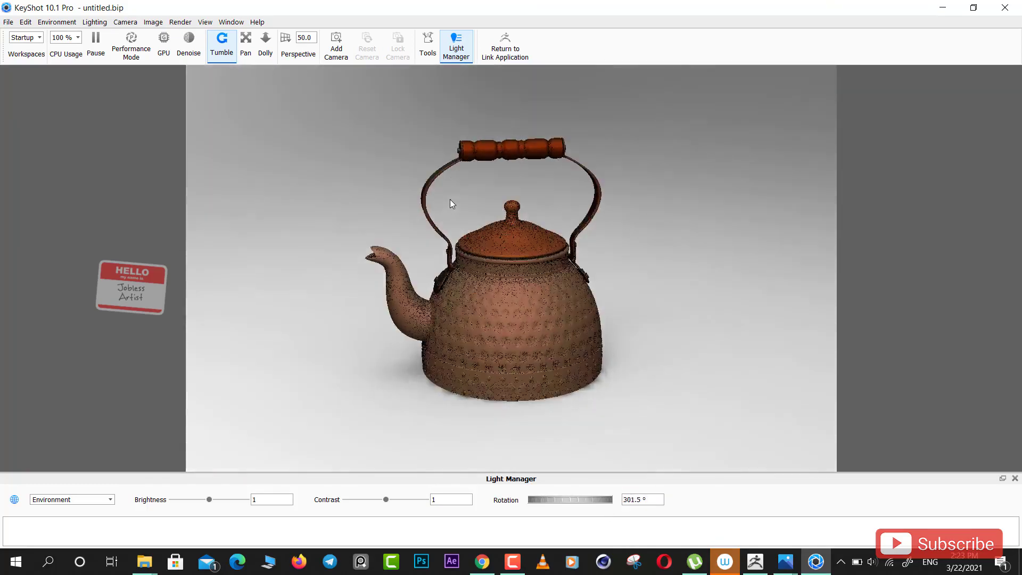
{"action": "type", "text": "0"}
{"action": "key", "text": "Return"}
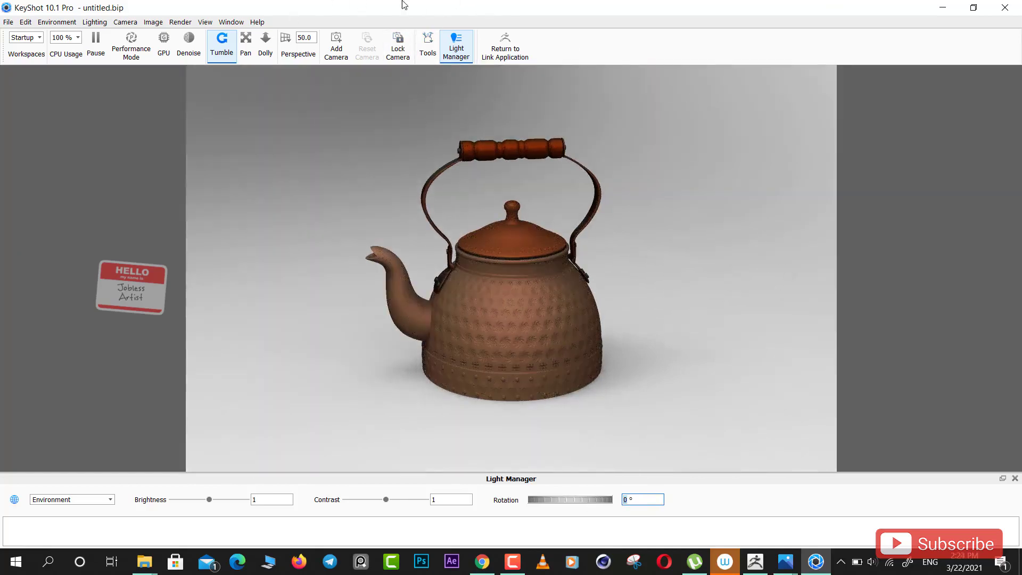
{"action": "left_click_drag", "start_coordinate": [553, 72], "coordinate": [534, 106]}
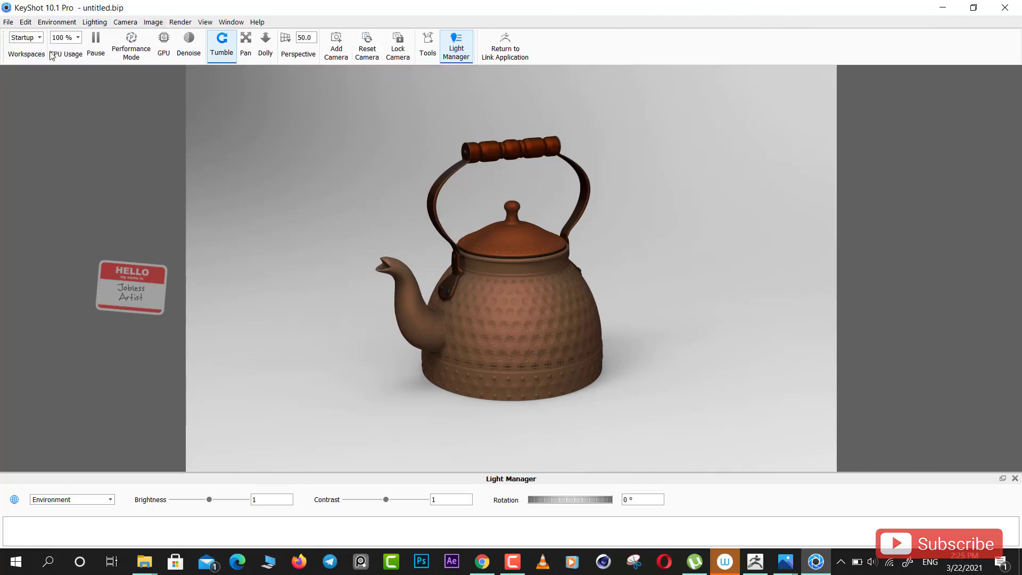
- Switch to the Default workspace showing the Materials library and Scene panels
{"action": "left_click", "coordinate": [26, 37]}
{"action": "left_click", "coordinate": [34, 65]}
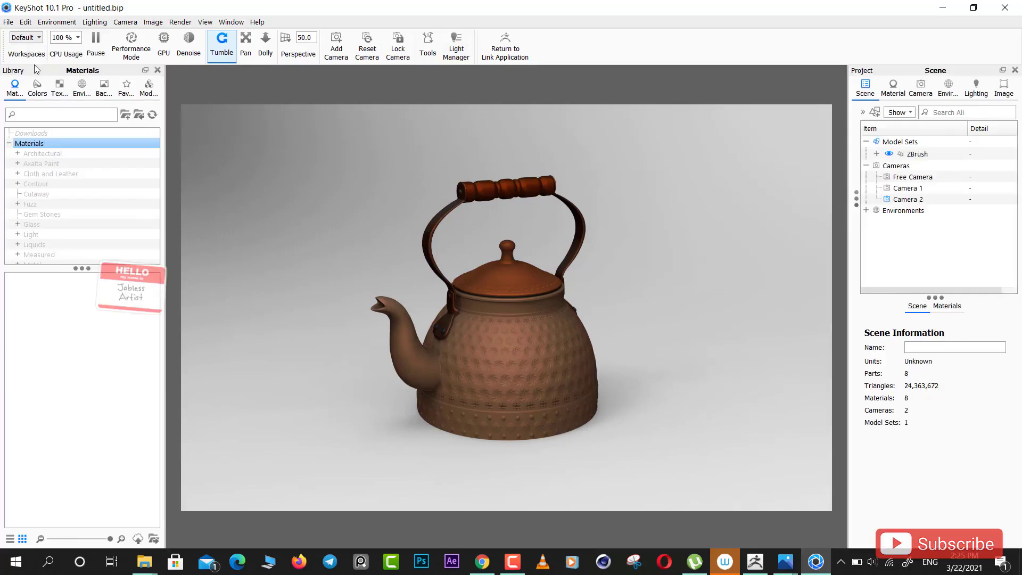
{"action": "mouse_move", "coordinate": [175, 148]}
{"action": "left_mouse_down"}
{"action": "mouse_move", "coordinate": [173, 221]}
{"action": "mouse_move", "coordinate": [175, 149]}
{"action": "left_mouse_up"}
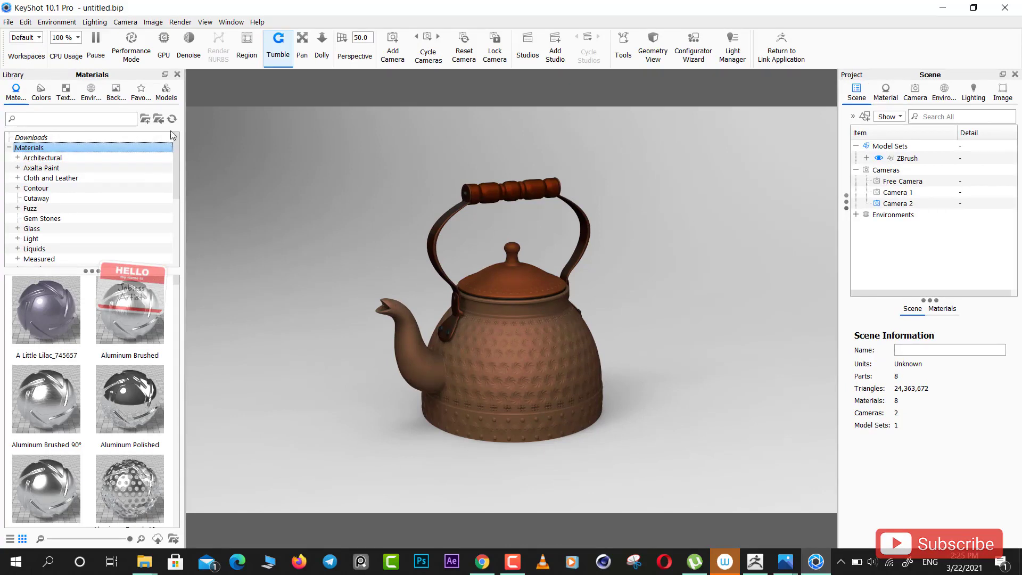
- Browse the Architectural materials (Window, Concrete, Surface), then collapse the category
{"action": "left_click", "coordinate": [17, 159]}
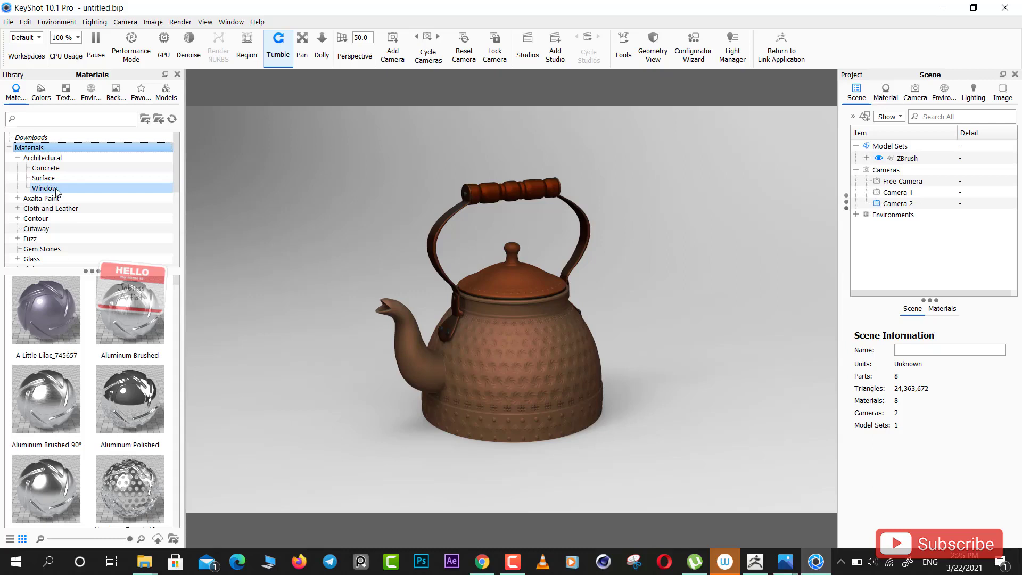
{"action": "left_click", "coordinate": [51, 190]}
{"action": "left_click", "coordinate": [42, 158]}
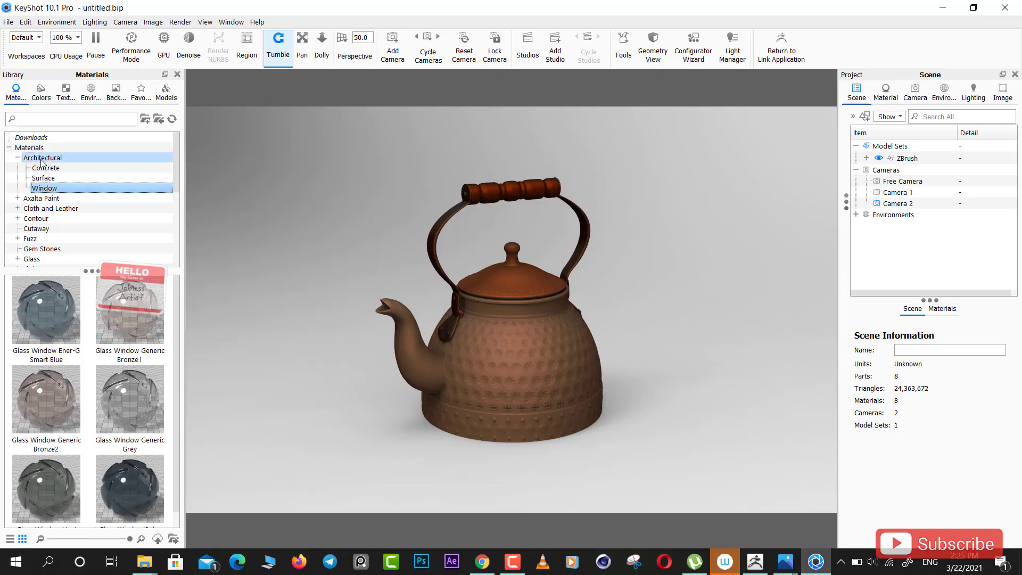
{"action": "left_click", "coordinate": [17, 158]}
{"action": "left_click", "coordinate": [18, 158]}
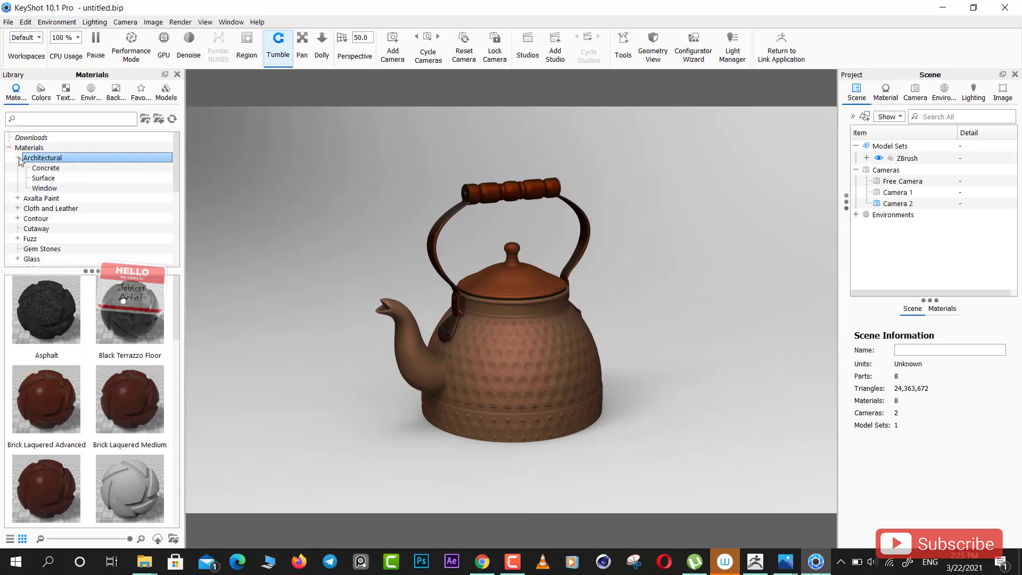
{"action": "left_click", "coordinate": [45, 168]}
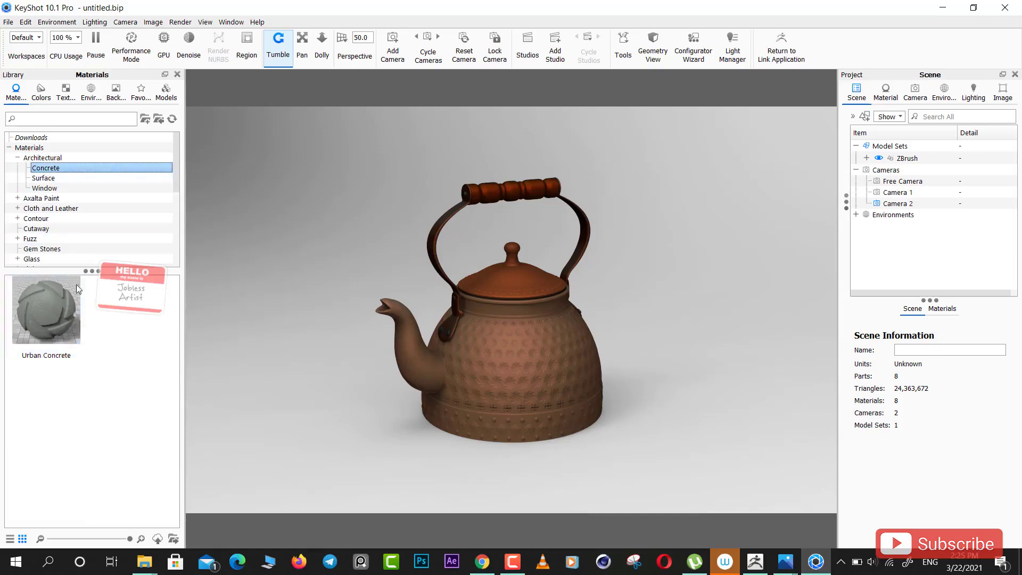
{"action": "mouse_move", "coordinate": [46, 311]}
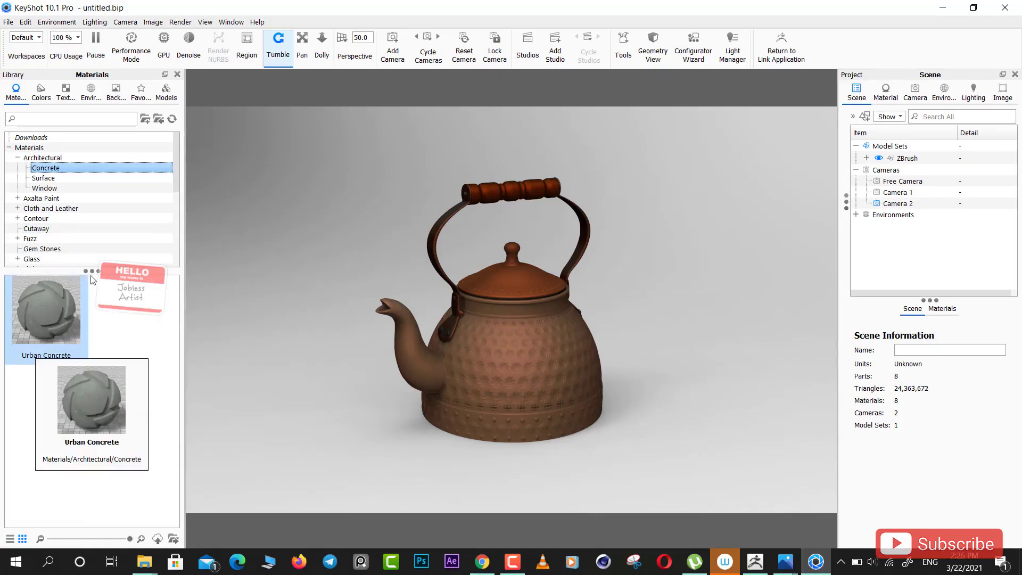
{"action": "left_click", "coordinate": [44, 177]}
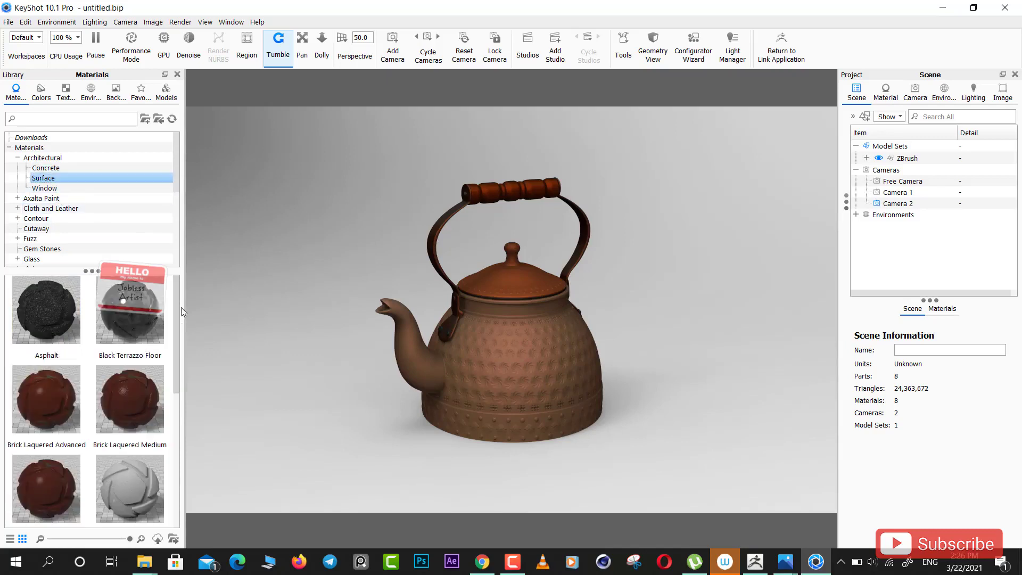
{"action": "mouse_move", "coordinate": [174, 296]}
{"action": "left_mouse_down"}
{"action": "mouse_move", "coordinate": [177, 389]}
{"action": "mouse_move", "coordinate": [189, 336]}
{"action": "left_mouse_up"}
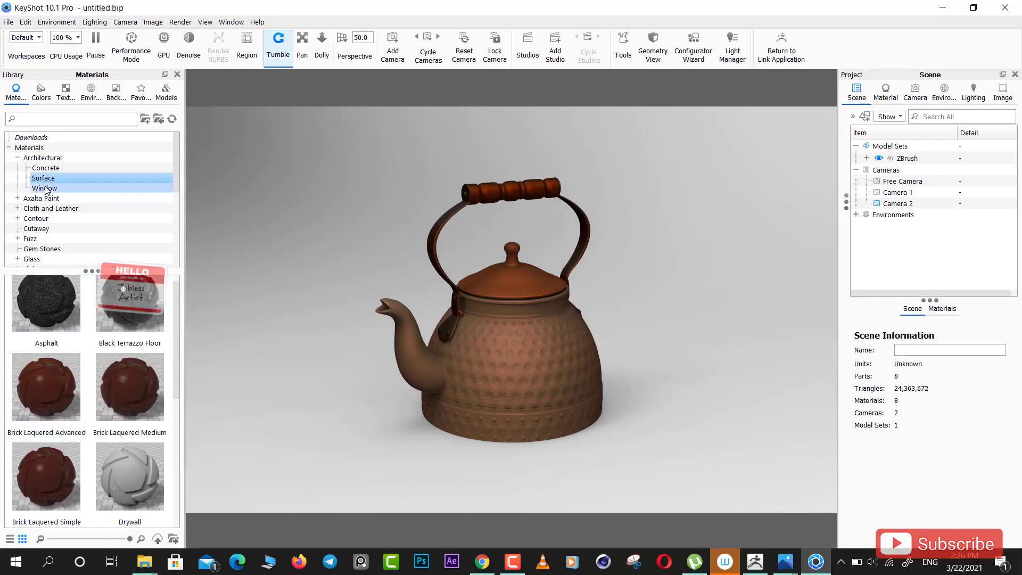
{"action": "left_click", "coordinate": [18, 157]}
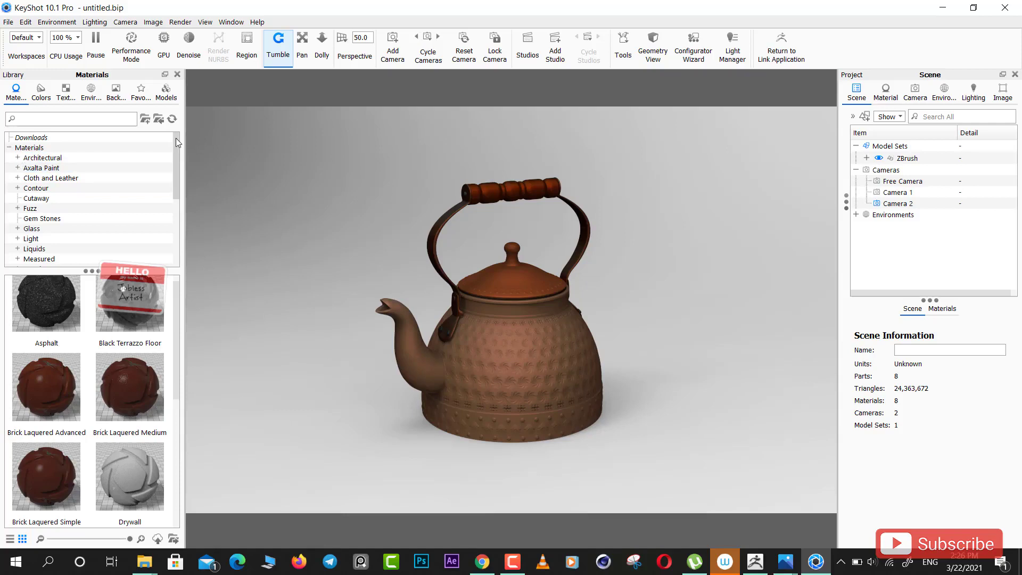
- Orbit the teapot to a new angle and display the Wood materials category in the library
{"action": "left_click_drag", "start_coordinate": [176, 139], "coordinate": [173, 209]}
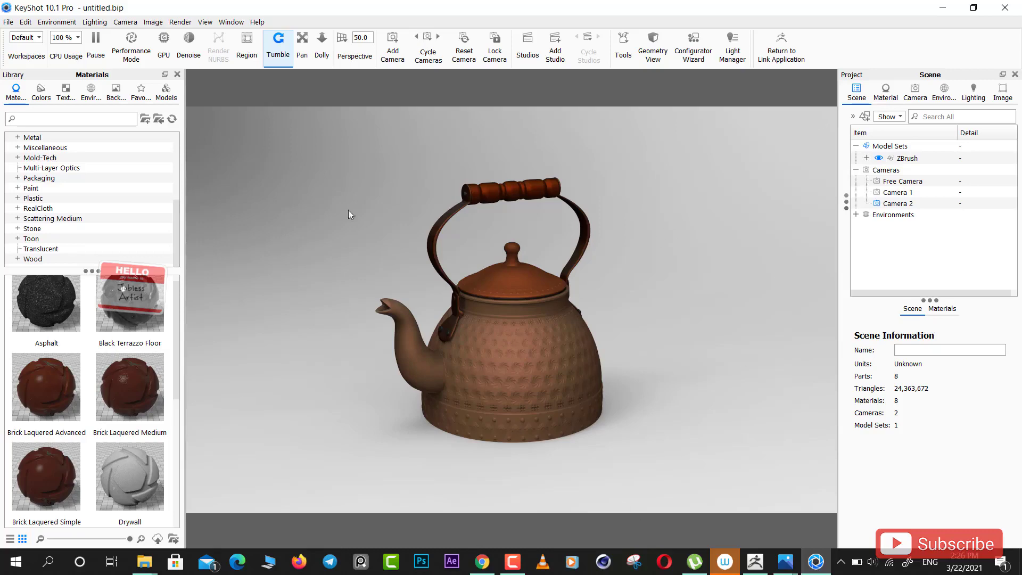
{"action": "left_click_drag", "start_coordinate": [703, 278], "coordinate": [720, 302]}
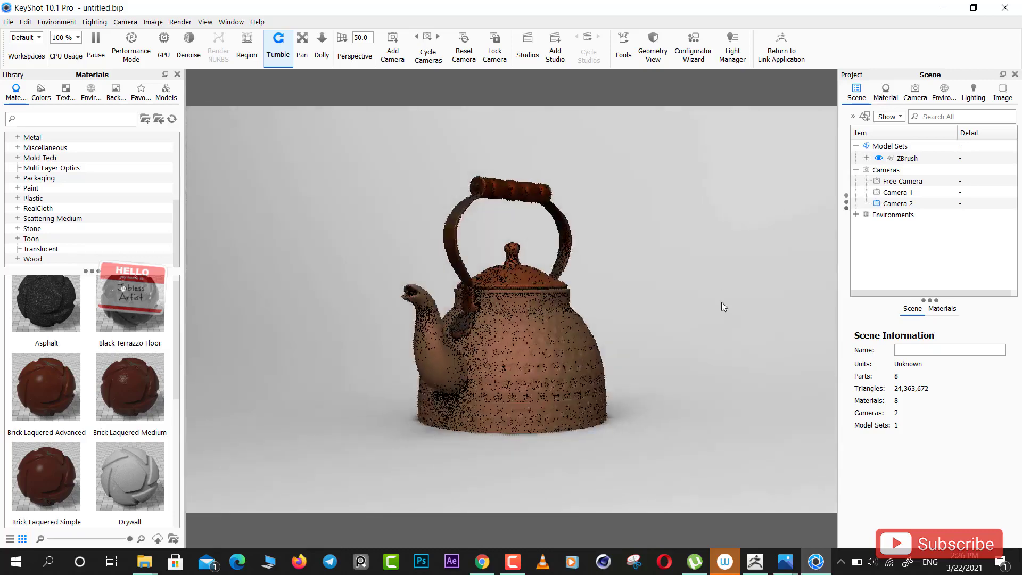
{"action": "mouse_move", "coordinate": [773, 374]}
{"action": "left_mouse_down"}
{"action": "mouse_move", "coordinate": [587, 367]}
{"action": "mouse_move", "coordinate": [533, 439]}
{"action": "mouse_move", "coordinate": [589, 311]}
{"action": "mouse_move", "coordinate": [589, 330]}
{"action": "mouse_move", "coordinate": [567, 337]}
{"action": "left_mouse_up"}
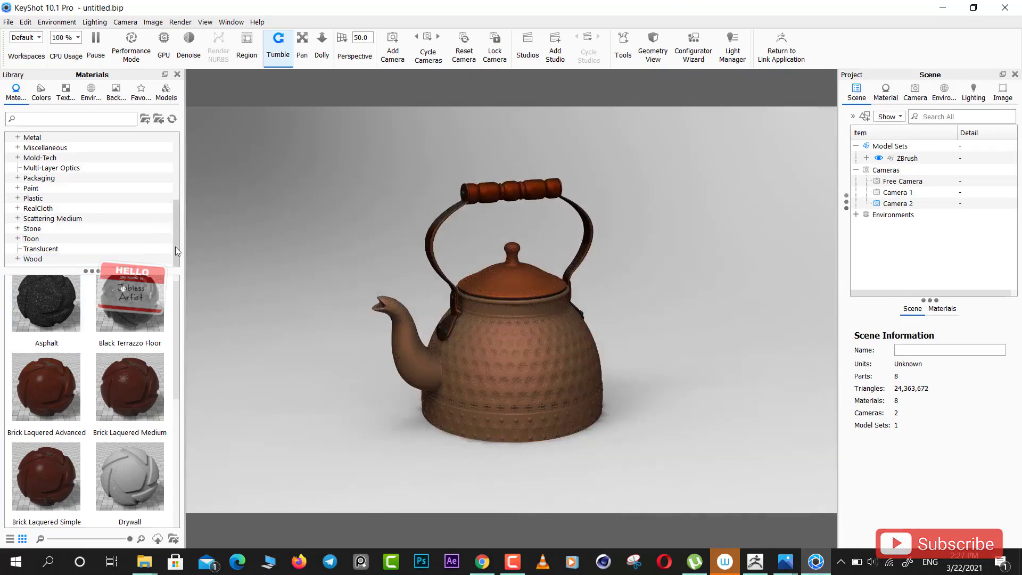
{"action": "left_click", "coordinate": [169, 259]}
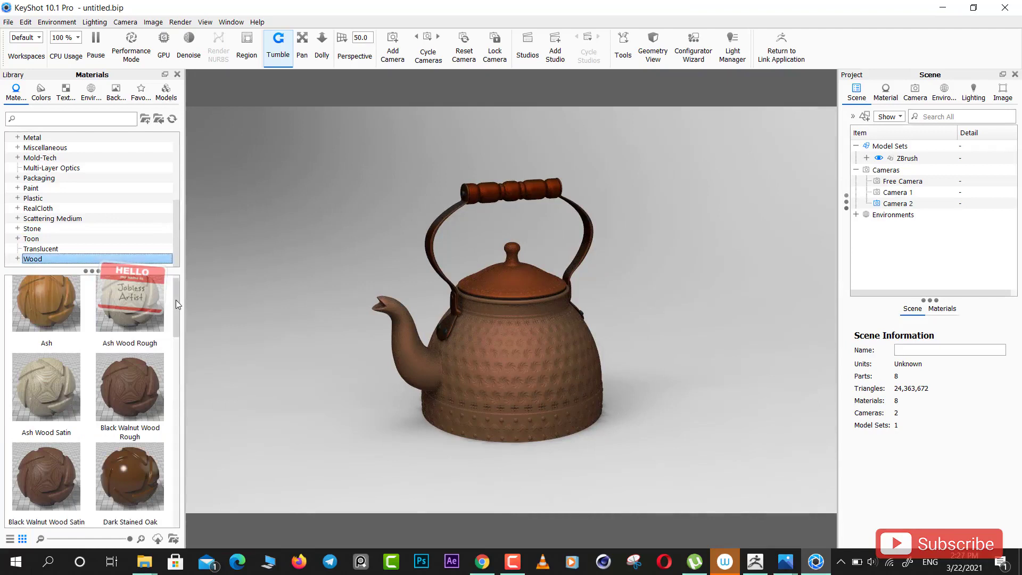
{"action": "left_click_drag", "start_coordinate": [176, 298], "coordinate": [177, 293]}
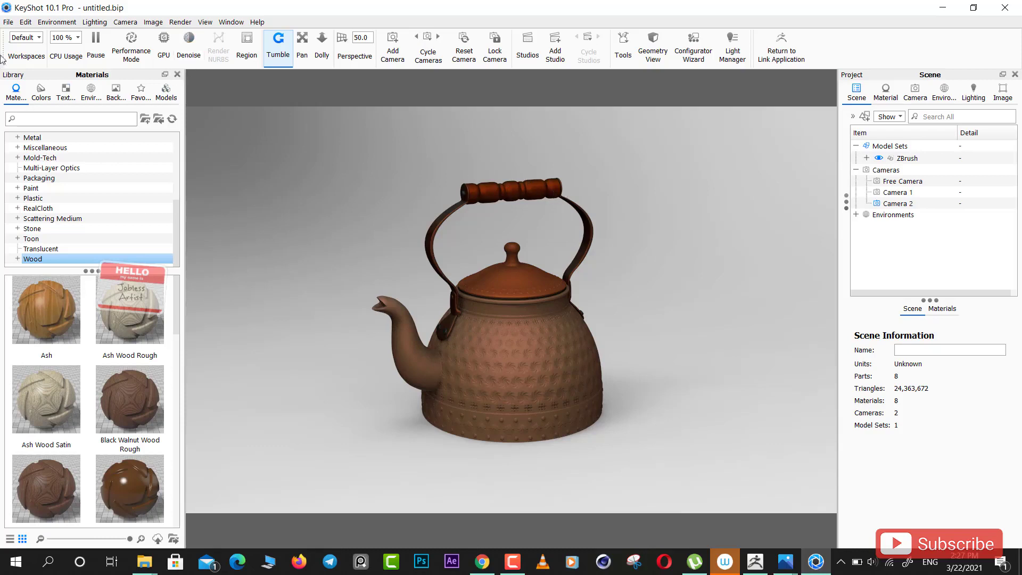
- Save the teapot scene as pot.bip in the KeyShot 10 folder
{"action": "left_click", "coordinate": [8, 22]}
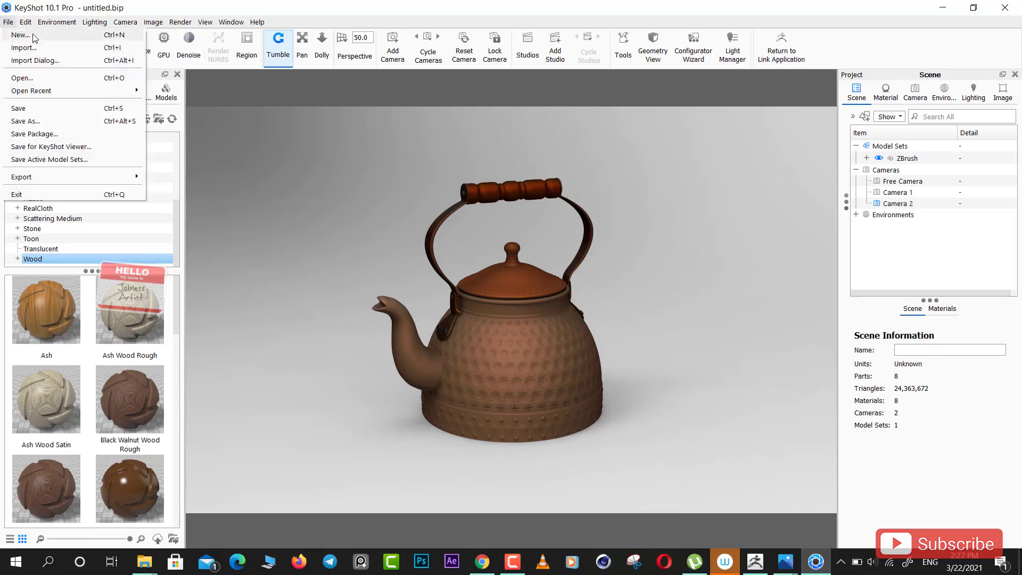
{"action": "left_click", "coordinate": [26, 122]}
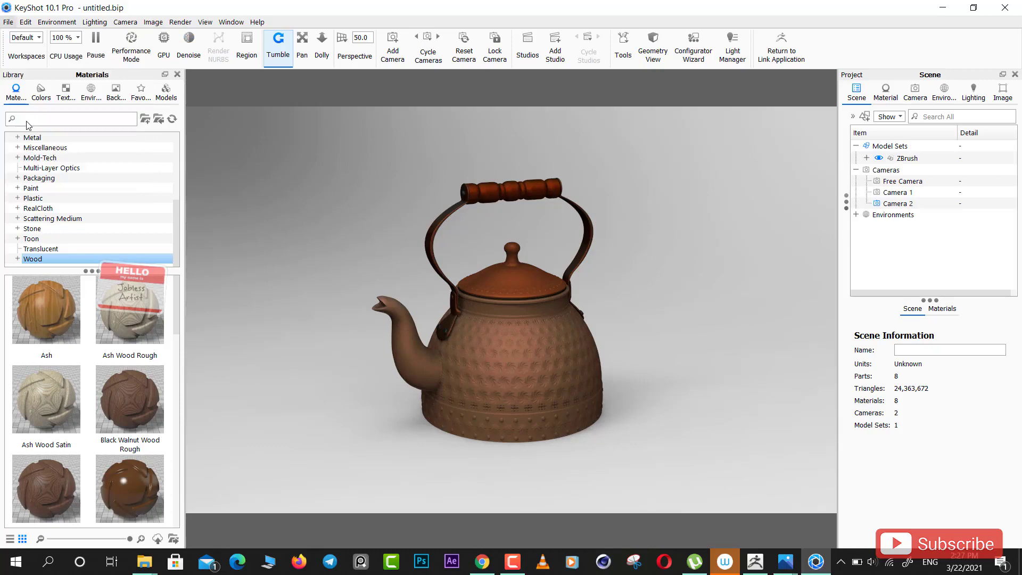
{"action": "type", "text": "pot"}
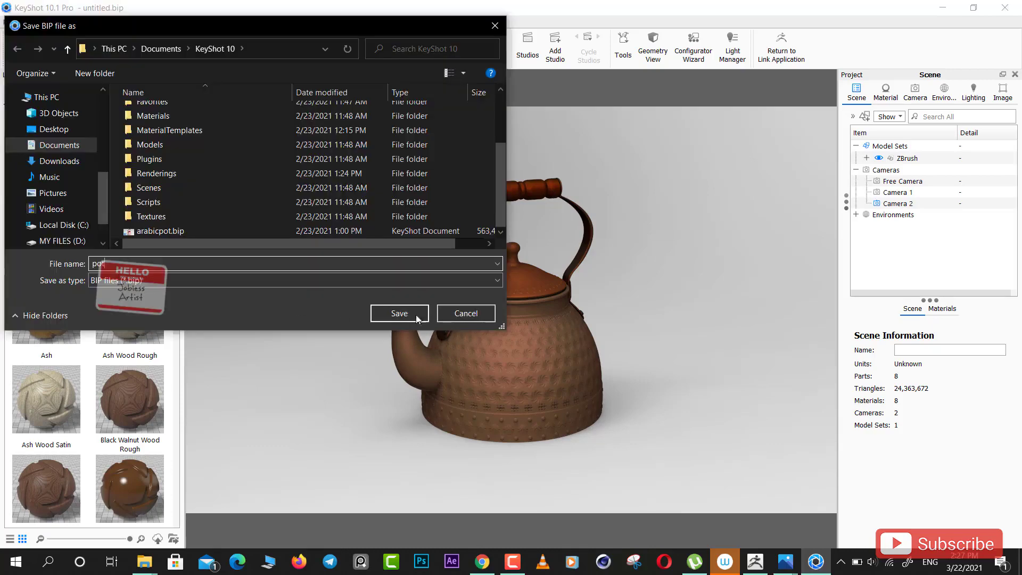
{"action": "left_click", "coordinate": [417, 315]}
{"action": "left_click", "coordinate": [530, 294]}
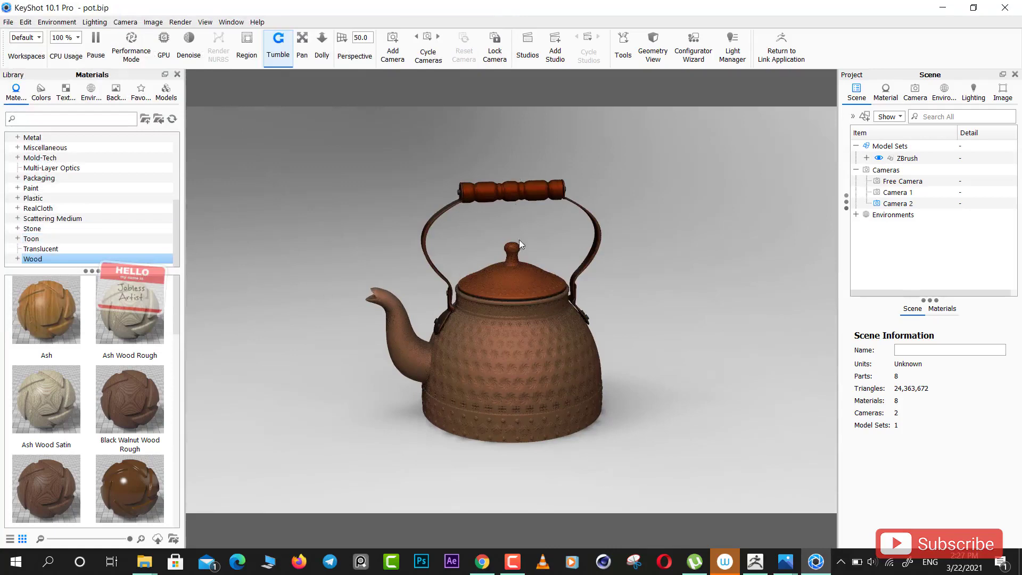
- Zoom in and apply Walnut wood to the teapot's handle grip
{"action": "scroll", "coordinate": [727, 240], "scroll_direction": "up", "scroll_amount": 2}
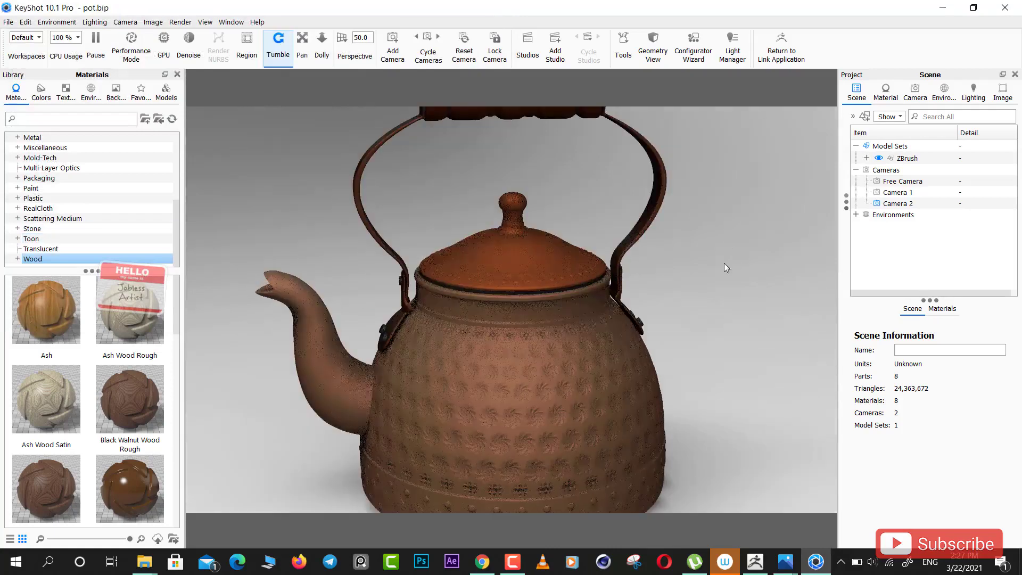
{"action": "scroll", "coordinate": [723, 263], "scroll_direction": "up", "scroll_amount": 2}
{"action": "scroll", "coordinate": [714, 352], "scroll_direction": "up", "scroll_amount": 2}
{"action": "scroll", "coordinate": [711, 401], "scroll_direction": "up", "scroll_amount": 2}
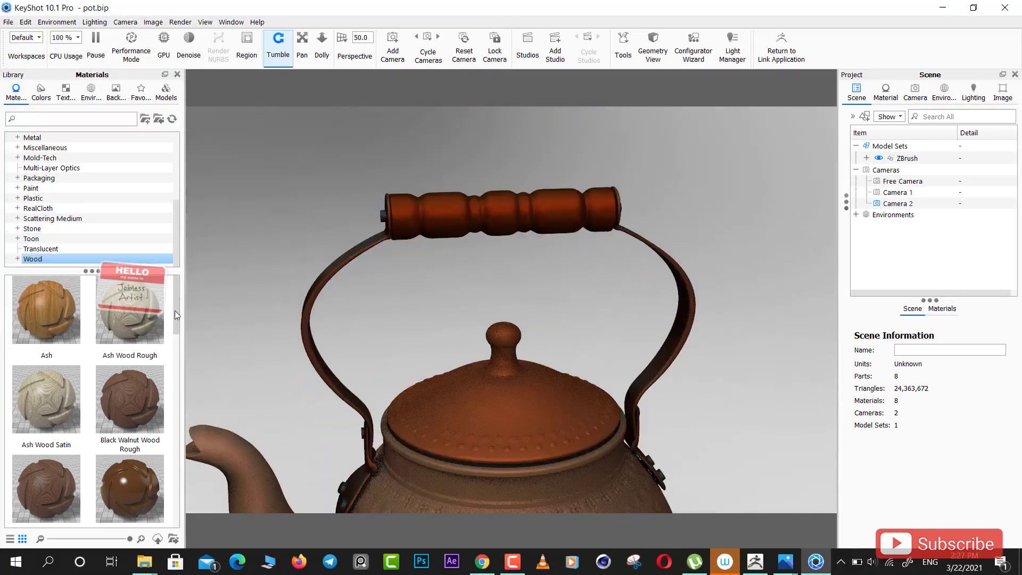
{"action": "mouse_move", "coordinate": [174, 311]}
{"action": "left_mouse_down"}
{"action": "mouse_move", "coordinate": [174, 346]}
{"action": "mouse_move", "coordinate": [174, 279]}
{"action": "mouse_move", "coordinate": [181, 477]}
{"action": "left_mouse_up"}
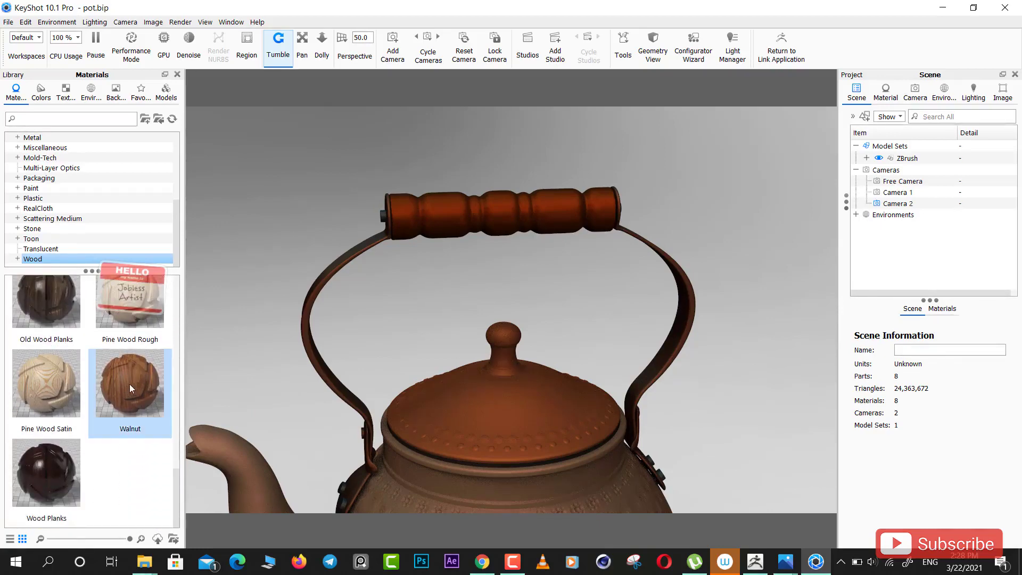
{"action": "mouse_move", "coordinate": [129, 384]}
{"action": "left_mouse_down"}
{"action": "mouse_move", "coordinate": [478, 212]}
{"action": "mouse_move", "coordinate": [514, 212]}
{"action": "mouse_move", "coordinate": [506, 216]}
{"action": "left_mouse_up"}
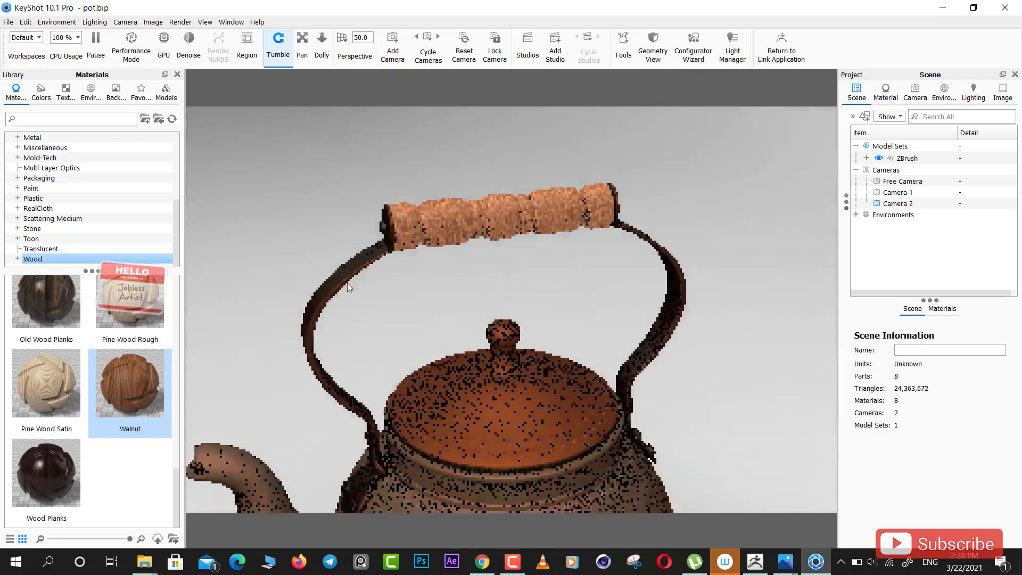
{"action": "left_click_drag", "start_coordinate": [347, 283], "coordinate": [794, 241]}
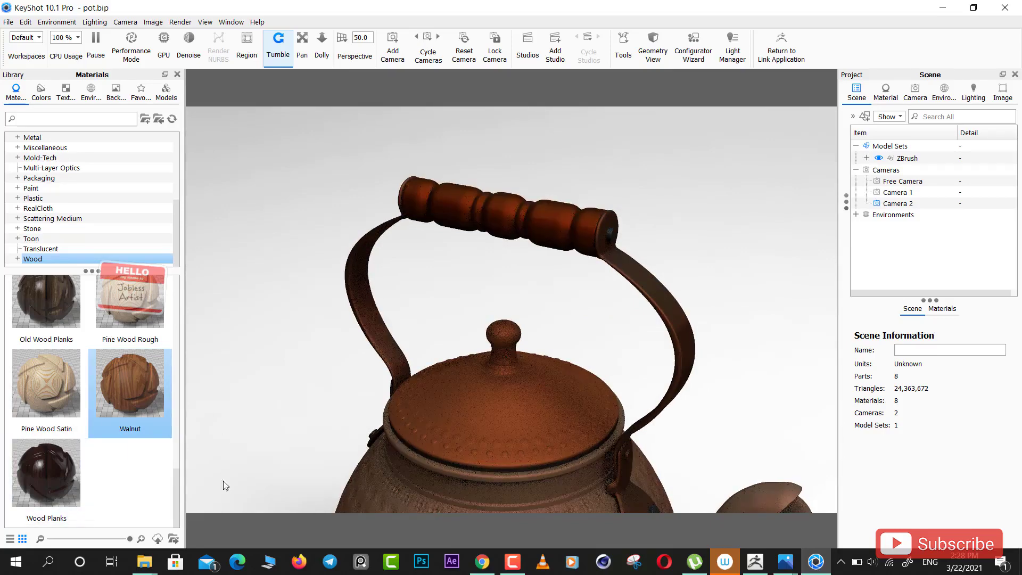
- Try Ash wood on the handle grip, then undo it
{"action": "left_click_drag", "start_coordinate": [177, 486], "coordinate": [177, 469]}
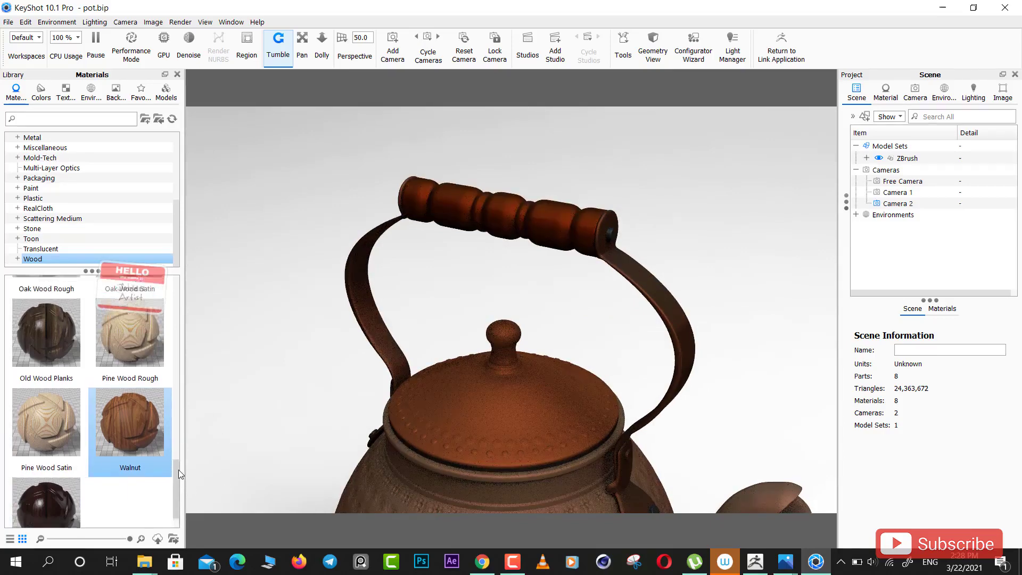
{"action": "left_click_drag", "start_coordinate": [180, 421], "coordinate": [179, 312]}
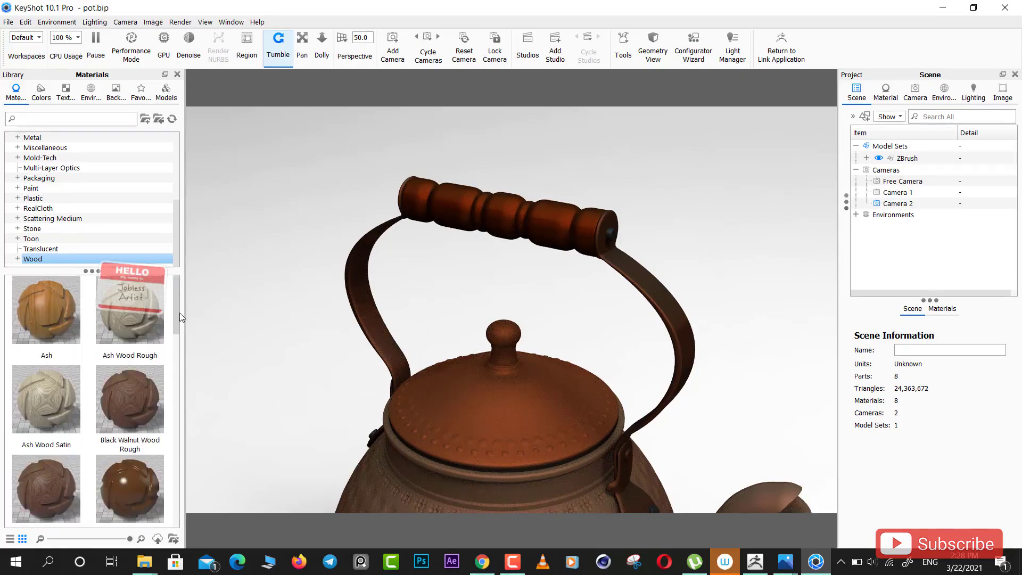
{"action": "left_click_drag", "start_coordinate": [23, 305], "coordinate": [540, 225]}
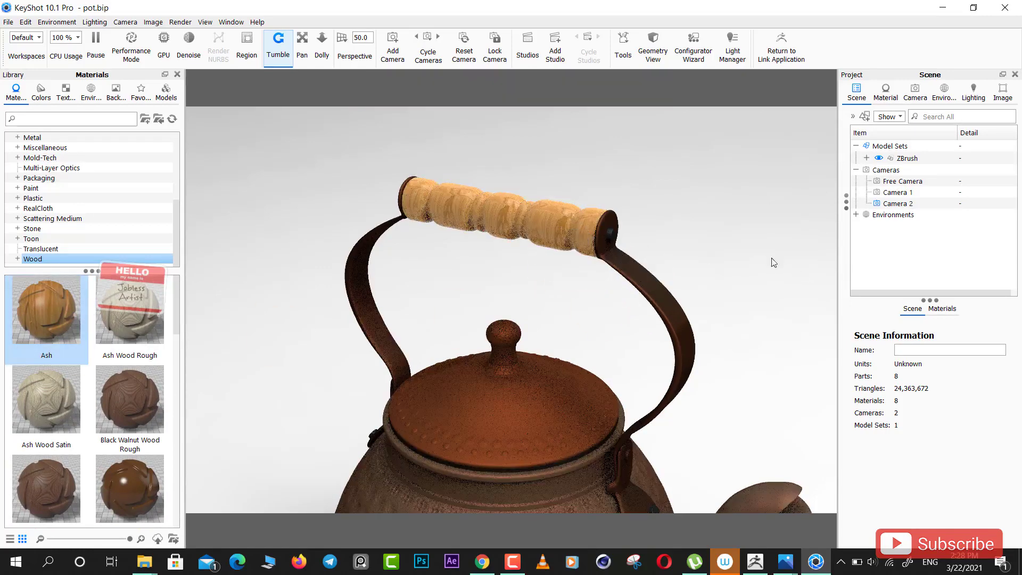
{"action": "mouse_move", "coordinate": [774, 221]}
{"action": "left_mouse_down"}
{"action": "mouse_move", "coordinate": [624, 349]}
{"action": "mouse_move", "coordinate": [427, 320]}
{"action": "mouse_move", "coordinate": [615, 256]}
{"action": "left_mouse_up"}
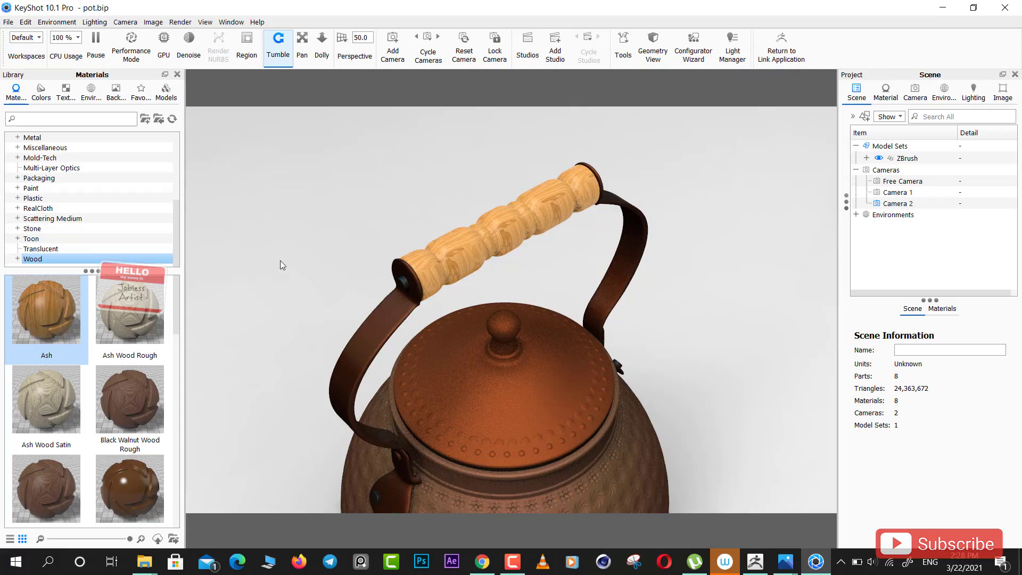
{"action": "key", "text": "ctrl+z"}
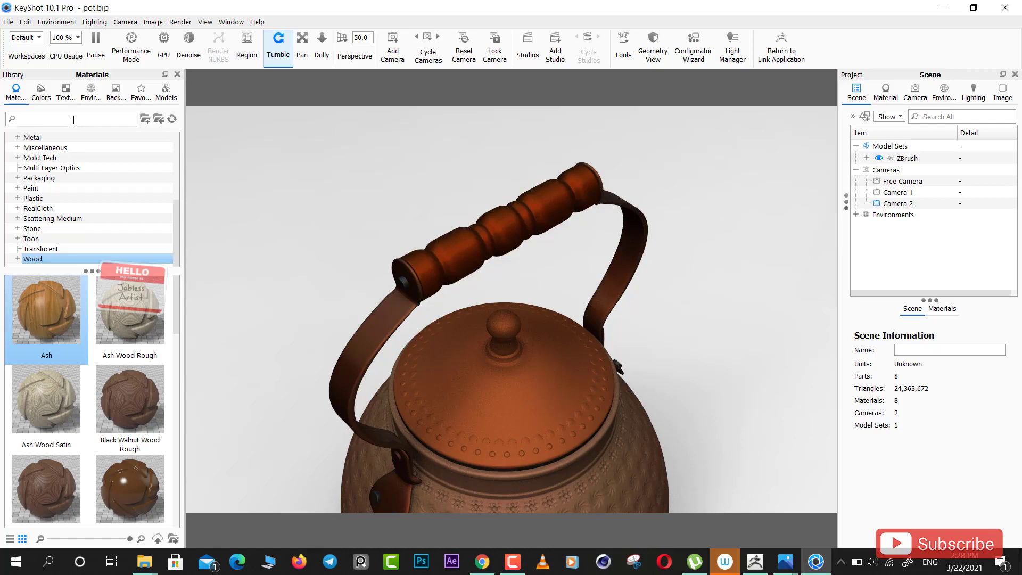
- Filter the library by 'wood' and apply Wood Planks to the handle grip
{"action": "type", "text": "wood"}
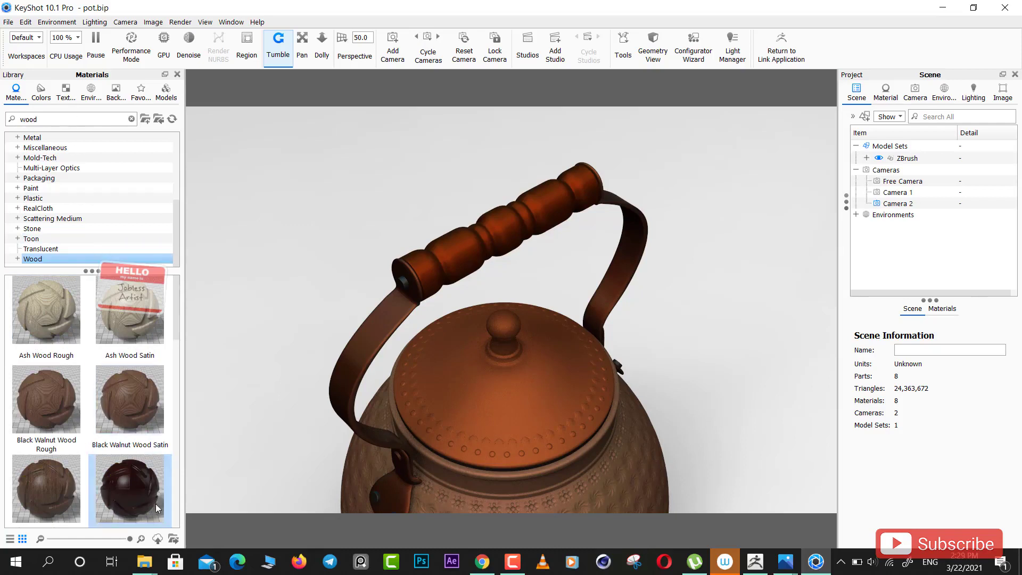
{"action": "scroll", "coordinate": [155, 504], "scroll_direction": "down", "scroll_amount": 5}
{"action": "left_click", "coordinate": [158, 459]}
{"action": "scroll", "coordinate": [150, 369], "scroll_direction": "down", "scroll_amount": 3}
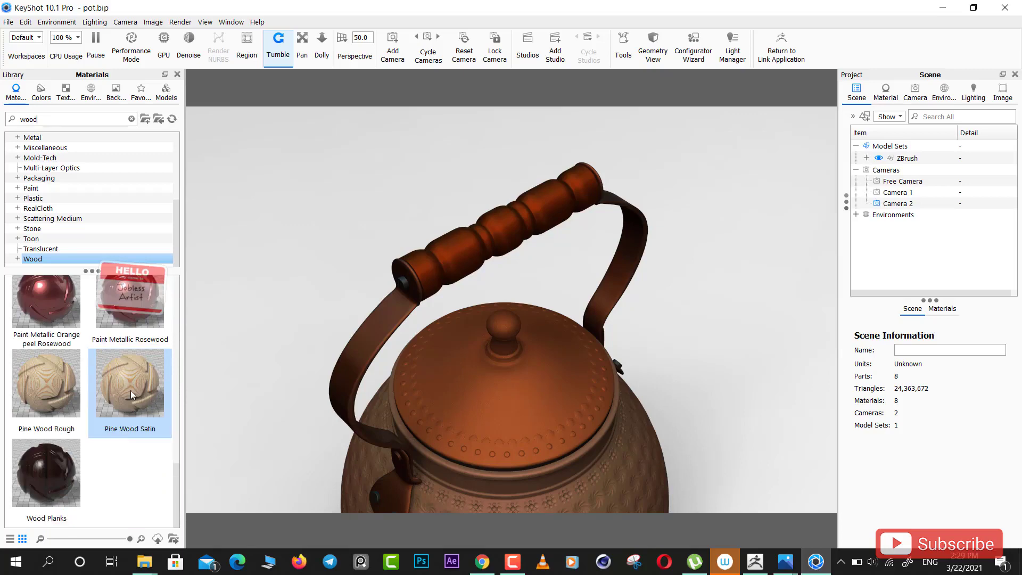
{"action": "left_click_drag", "start_coordinate": [45, 479], "coordinate": [501, 230]}
- Orbit around the kettle to inspect the dark Wood Planks grip
{"action": "left_click_drag", "start_coordinate": [705, 292], "coordinate": [687, 209]}
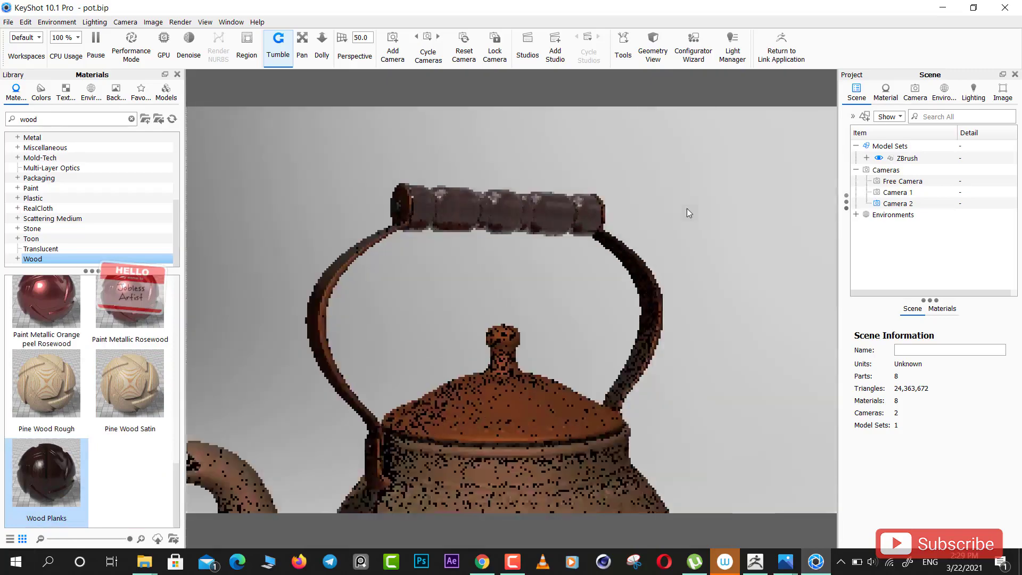
{"action": "left_click_drag", "start_coordinate": [752, 278], "coordinate": [546, 295]}
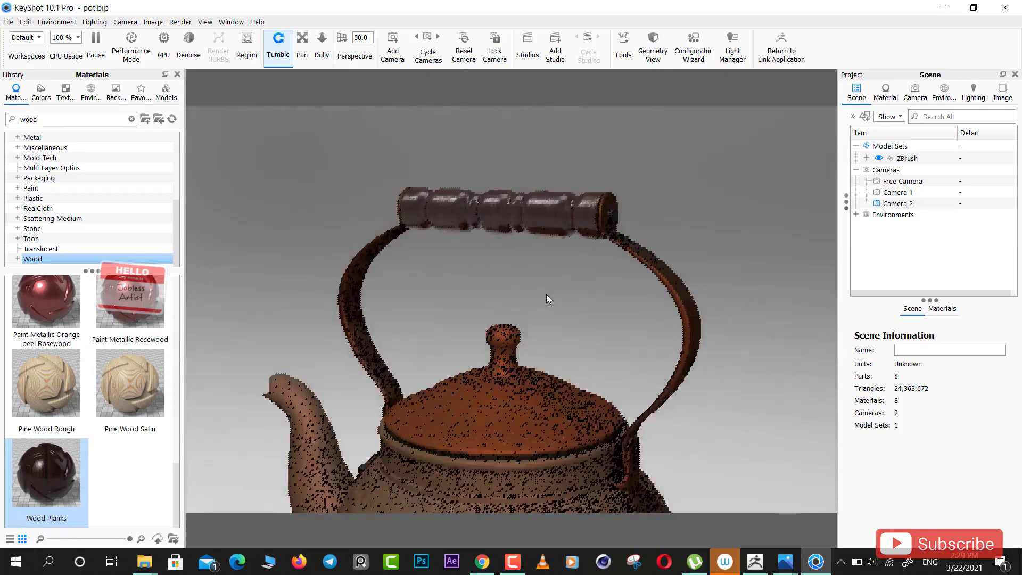
{"action": "left_click_drag", "start_coordinate": [586, 267], "coordinate": [870, 262]}
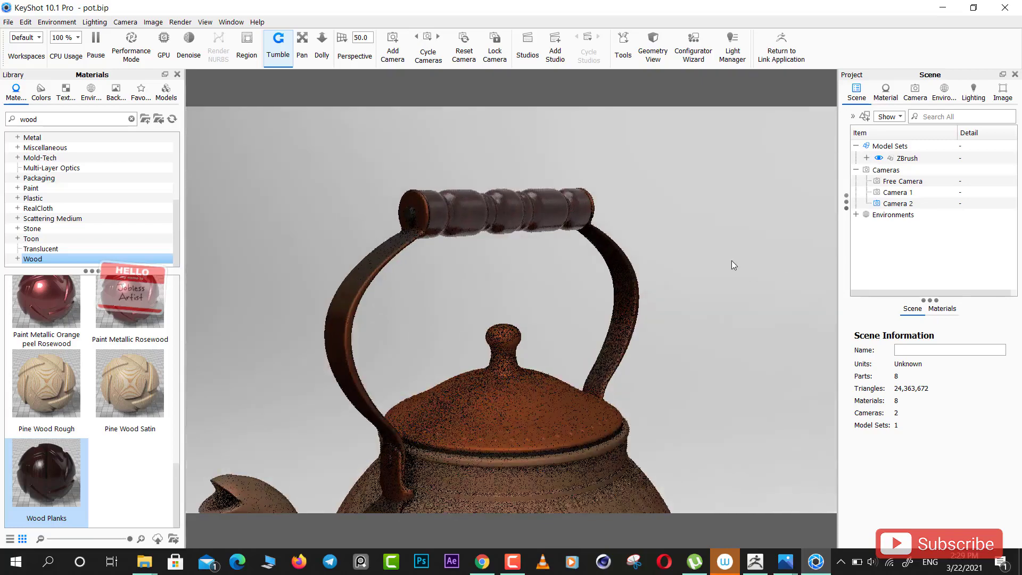
{"action": "mouse_move", "coordinate": [755, 384]}
{"action": "left_mouse_down"}
{"action": "mouse_move", "coordinate": [756, 303]}
{"action": "mouse_move", "coordinate": [791, 324]}
{"action": "left_mouse_up"}
{"action": "left_click_drag", "start_coordinate": [747, 415], "coordinate": [743, 476]}
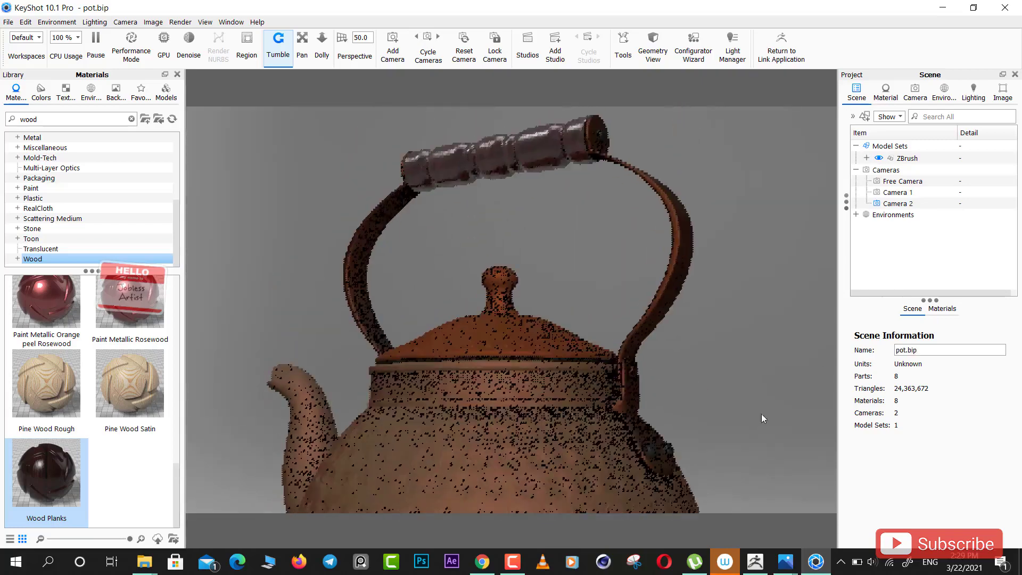
{"action": "left_click_drag", "start_coordinate": [761, 413], "coordinate": [681, 180]}
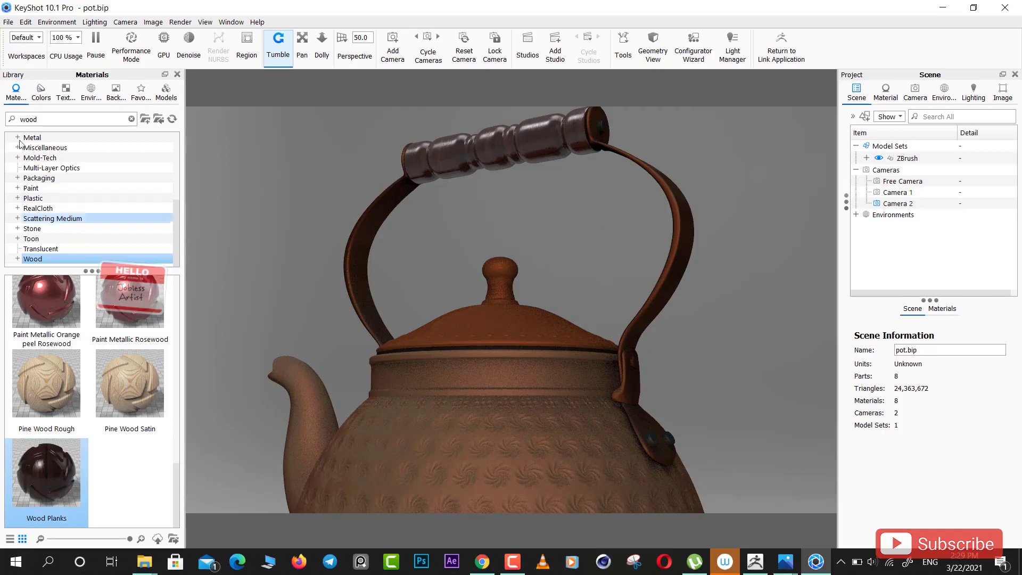
{"action": "left_click_drag", "start_coordinate": [100, 119], "coordinate": [1, 119]}
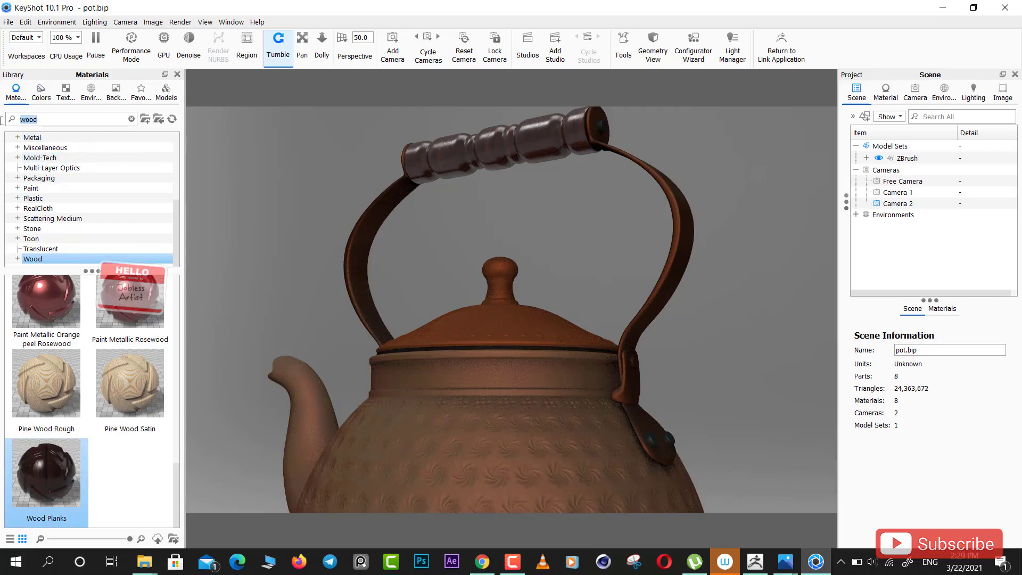
- Filter the library by 'copper' and apply Copper Polished to the handle's metal arms
{"action": "type", "text": "copper"}
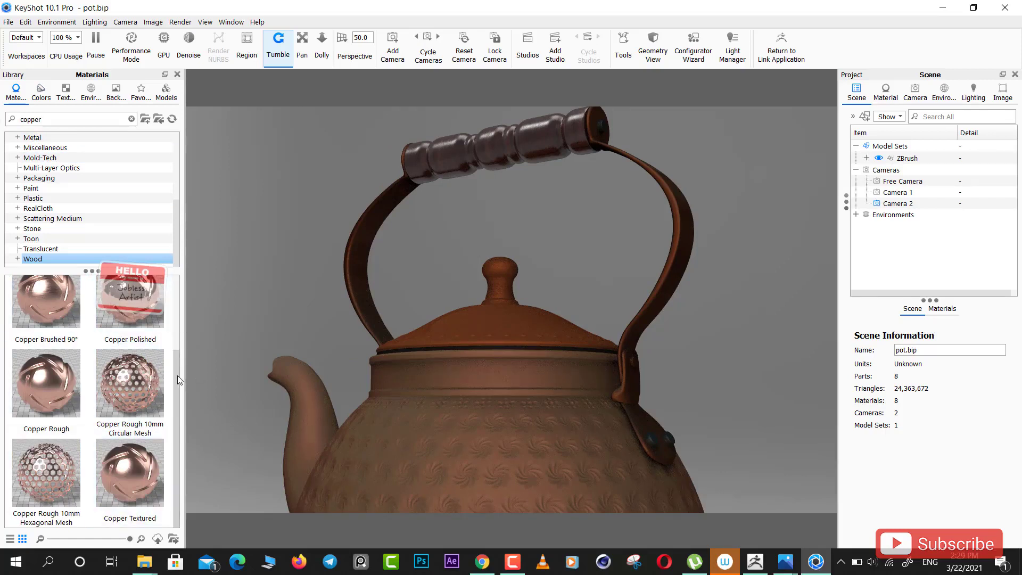
{"action": "left_click_drag", "start_coordinate": [177, 375], "coordinate": [176, 287]}
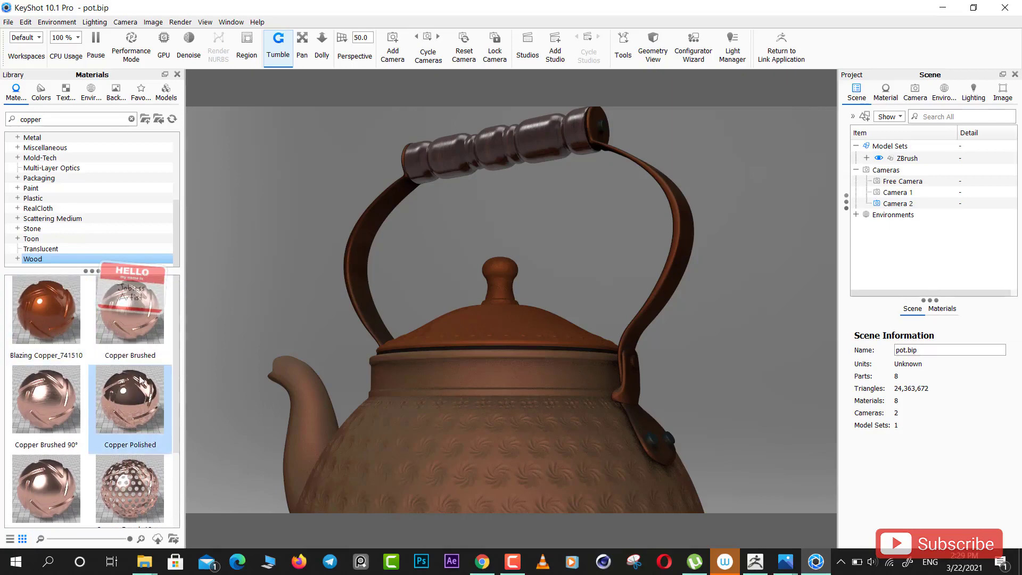
{"action": "mouse_move", "coordinate": [129, 312]}
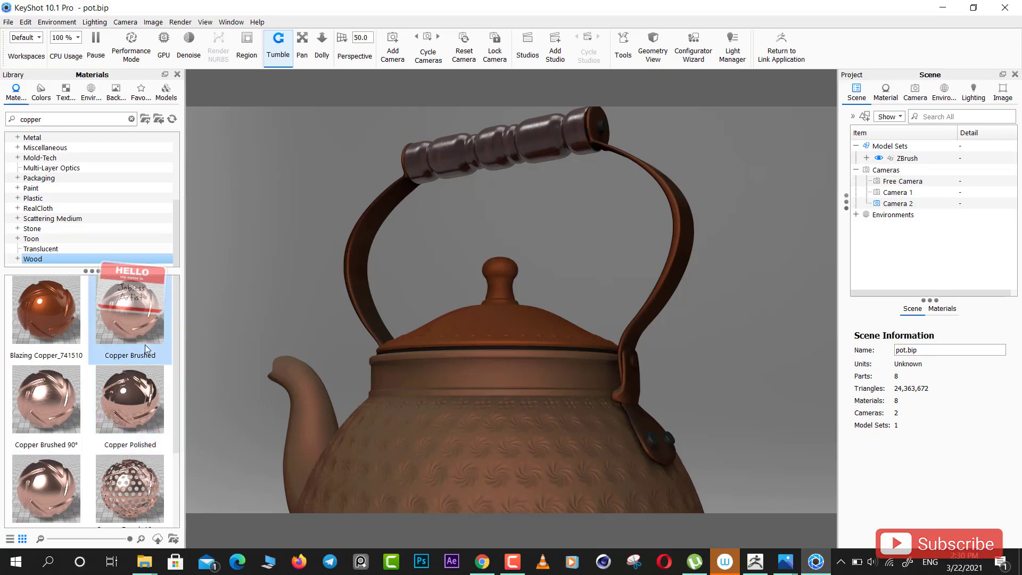
{"action": "mouse_move", "coordinate": [124, 433]}
{"action": "left_mouse_down"}
{"action": "mouse_move", "coordinate": [697, 303]}
{"action": "mouse_move", "coordinate": [685, 232]}
{"action": "mouse_move", "coordinate": [681, 241]}
{"action": "left_mouse_up"}
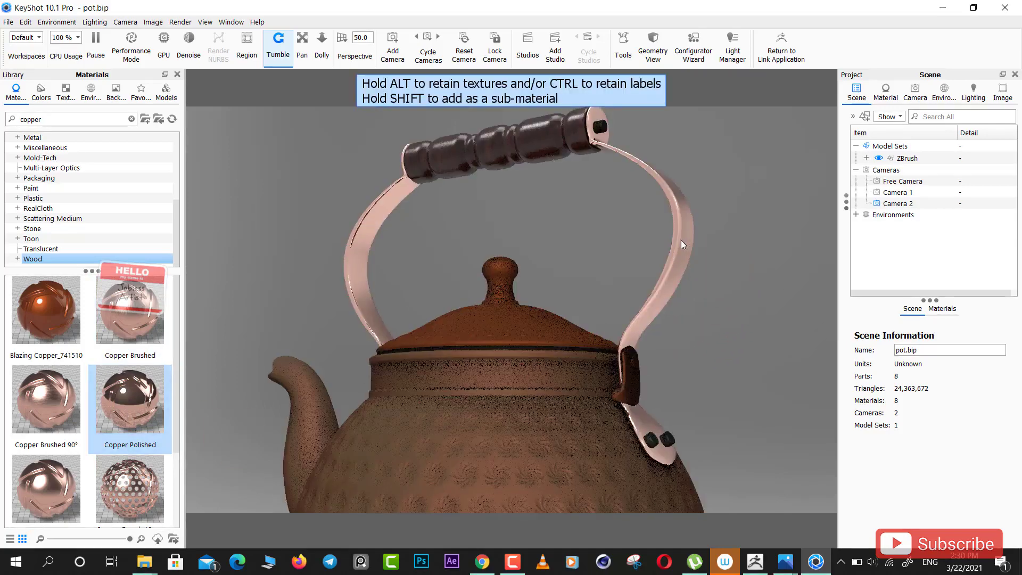
{"action": "left_click_drag", "start_coordinate": [550, 247], "coordinate": [828, 293]}
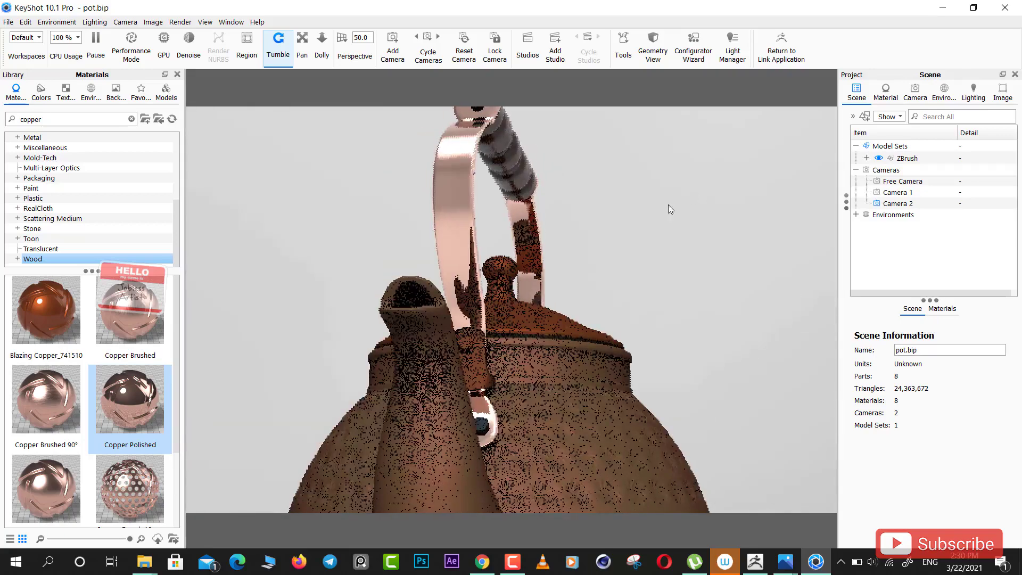
- Orbit and zoom around the kettle to inspect the polished copper handle
{"action": "mouse_move", "coordinate": [668, 204]}
{"action": "left_mouse_down"}
{"action": "mouse_move", "coordinate": [706, 190]}
{"action": "mouse_move", "coordinate": [697, 238]}
{"action": "mouse_move", "coordinate": [716, 220]}
{"action": "left_mouse_up"}
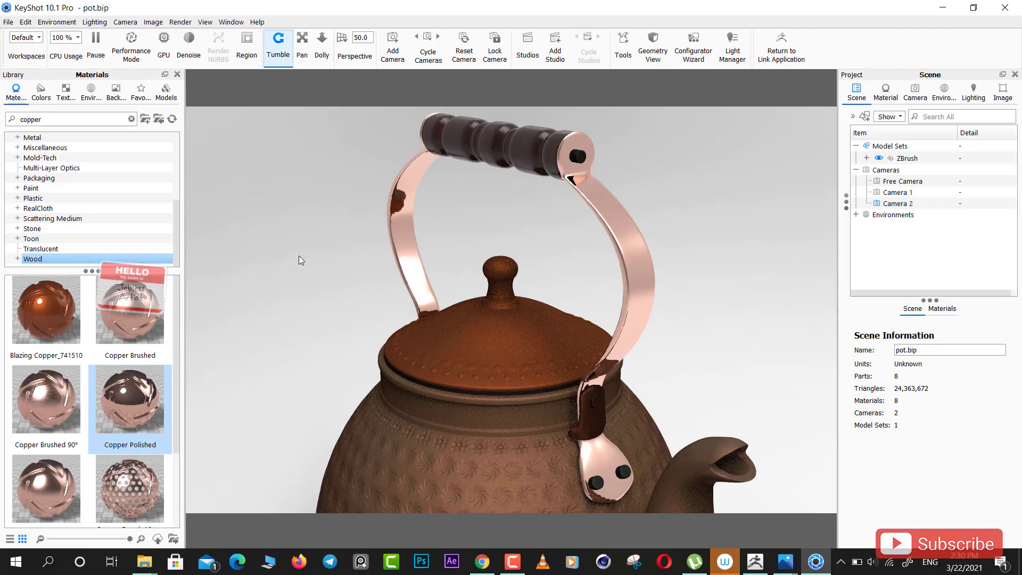
{"action": "left_click_drag", "start_coordinate": [299, 260], "coordinate": [531, 319]}
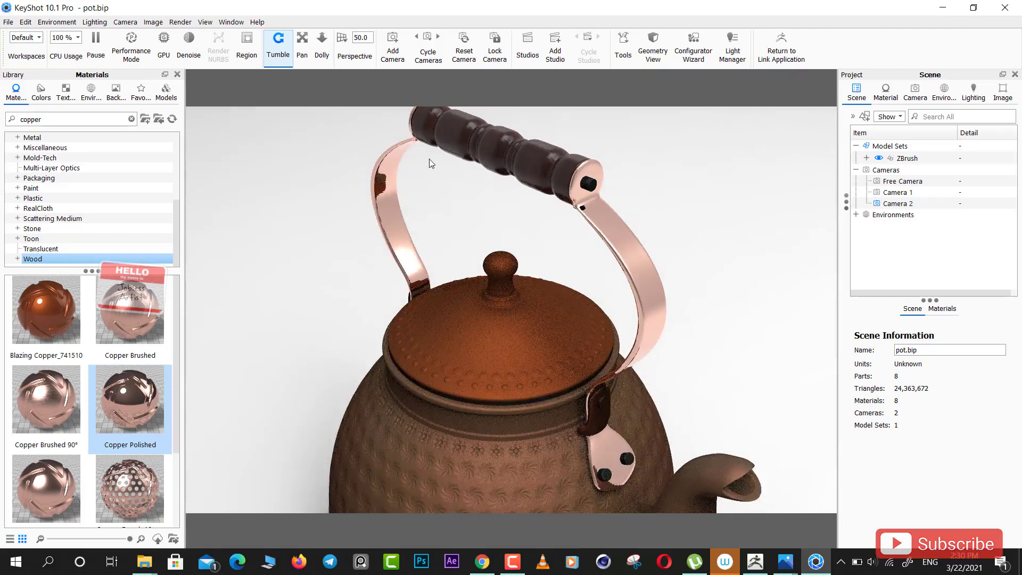
{"action": "mouse_move", "coordinate": [769, 252]}
{"action": "left_mouse_down"}
{"action": "mouse_move", "coordinate": [659, 187]}
{"action": "mouse_move", "coordinate": [672, 216]}
{"action": "mouse_move", "coordinate": [474, 220]}
{"action": "left_mouse_up"}
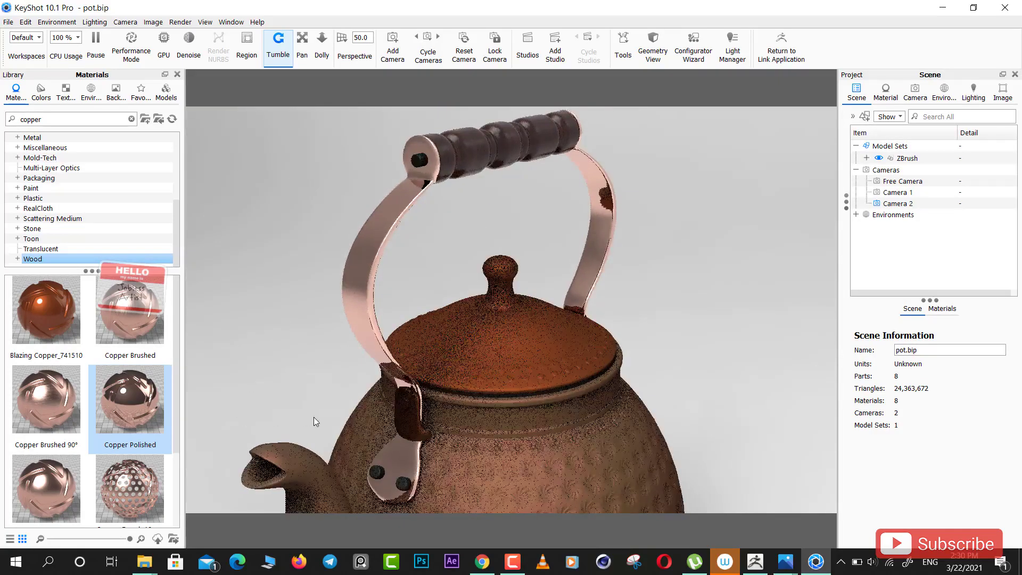
{"action": "left_click_drag", "start_coordinate": [689, 401], "coordinate": [688, 296]}
{"action": "scroll", "coordinate": [688, 295], "scroll_direction": "up", "scroll_amount": 2}
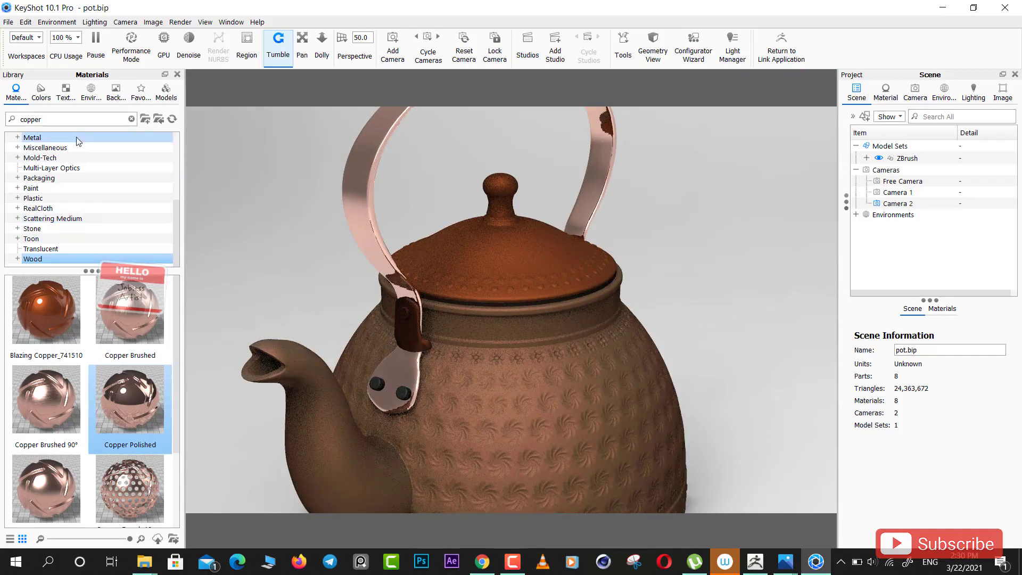
{"action": "left_click_drag", "start_coordinate": [81, 118], "coordinate": [10, 121]}
- Filter the library by 'silve' and apply Silver Polished to the handle's clip
{"action": "type", "text": "s"}
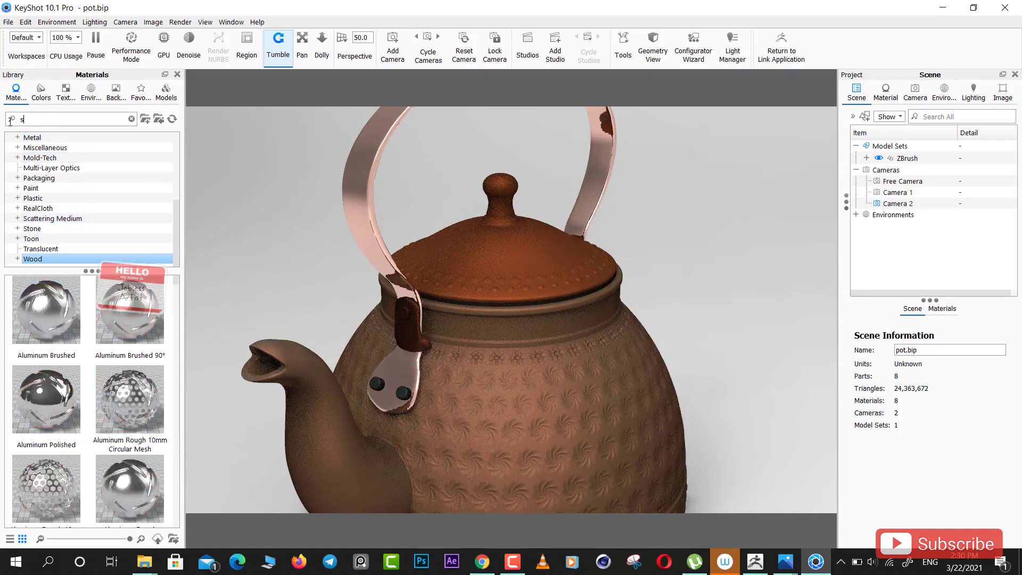
{"action": "type", "text": "ilver"}
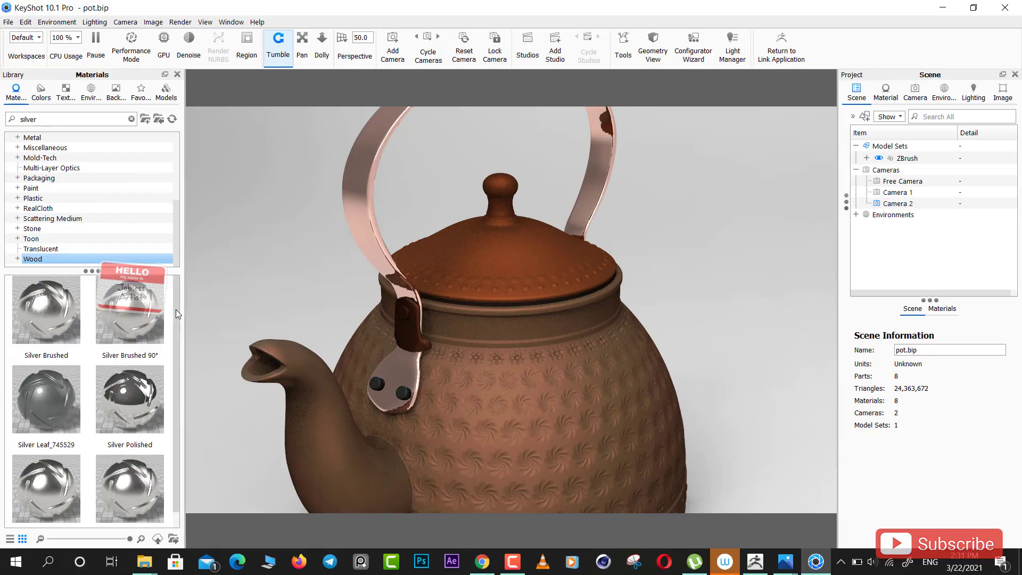
{"action": "left_click_drag", "start_coordinate": [177, 312], "coordinate": [180, 336]}
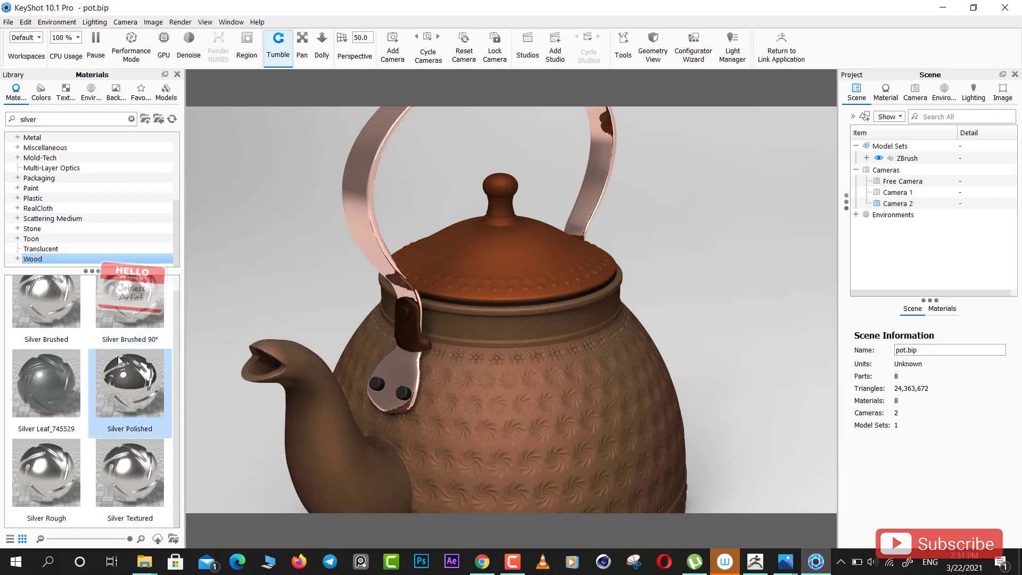
{"action": "left_click", "coordinate": [116, 308]}
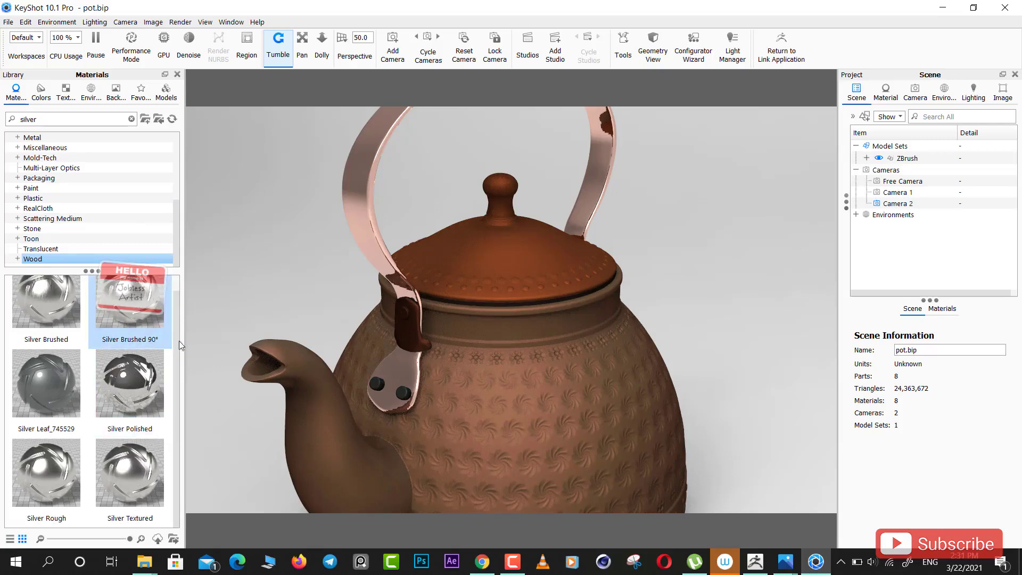
{"action": "left_click", "coordinate": [139, 400]}
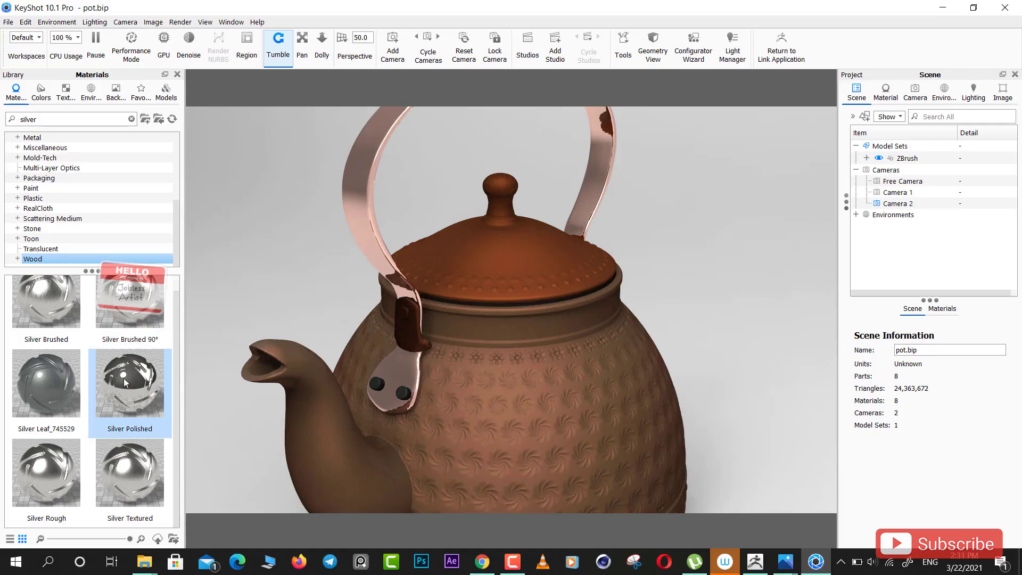
{"action": "left_click_drag", "start_coordinate": [126, 383], "coordinate": [414, 338]}
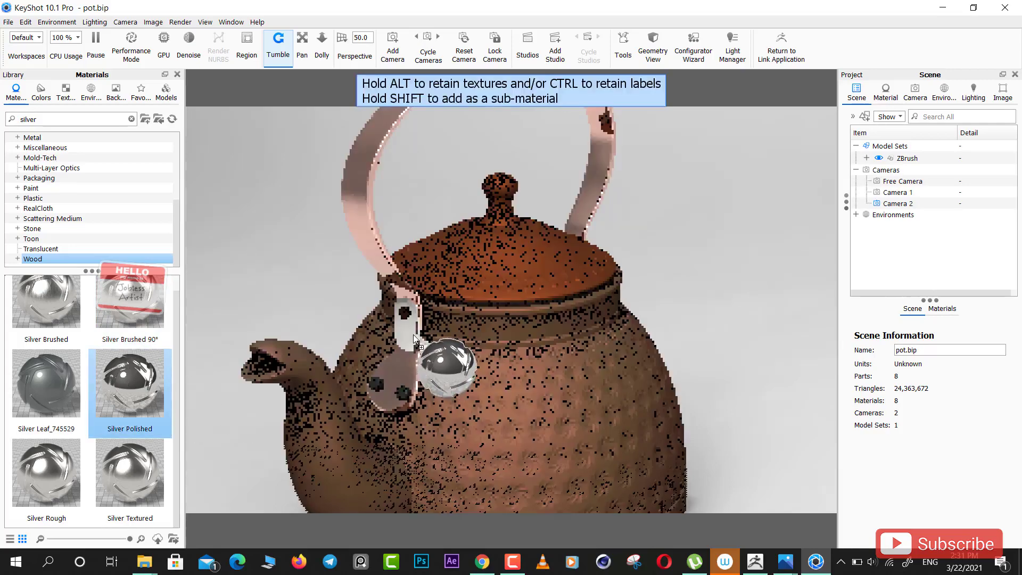
{"action": "left_click_drag", "start_coordinate": [415, 337], "coordinate": [453, 335]}
- Keep the handle copper after trying Silver Polished on it, then save the scene
{"action": "left_click_drag", "start_coordinate": [726, 274], "coordinate": [317, 230]}
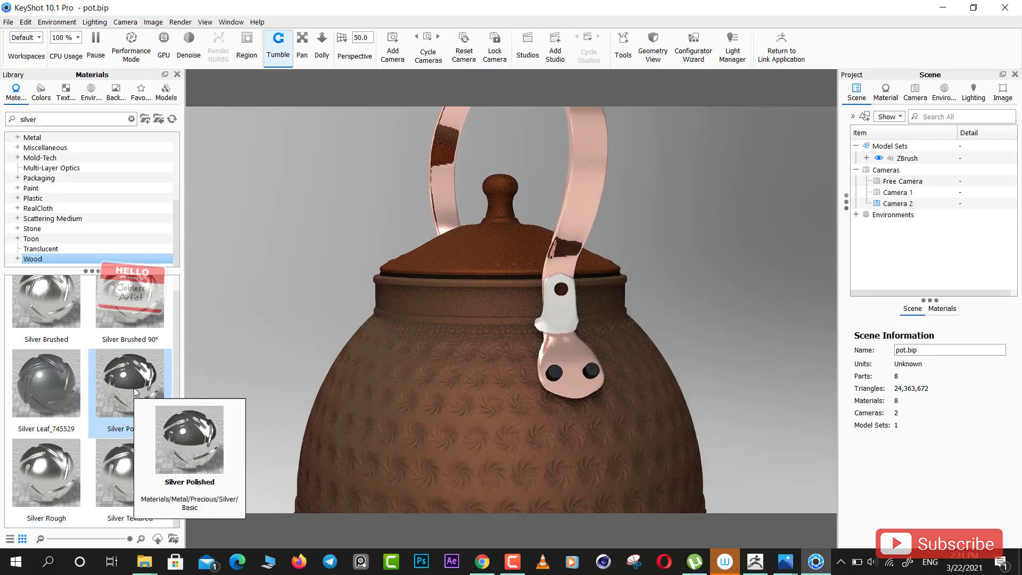
{"action": "left_click_drag", "start_coordinate": [191, 392], "coordinate": [576, 383]}
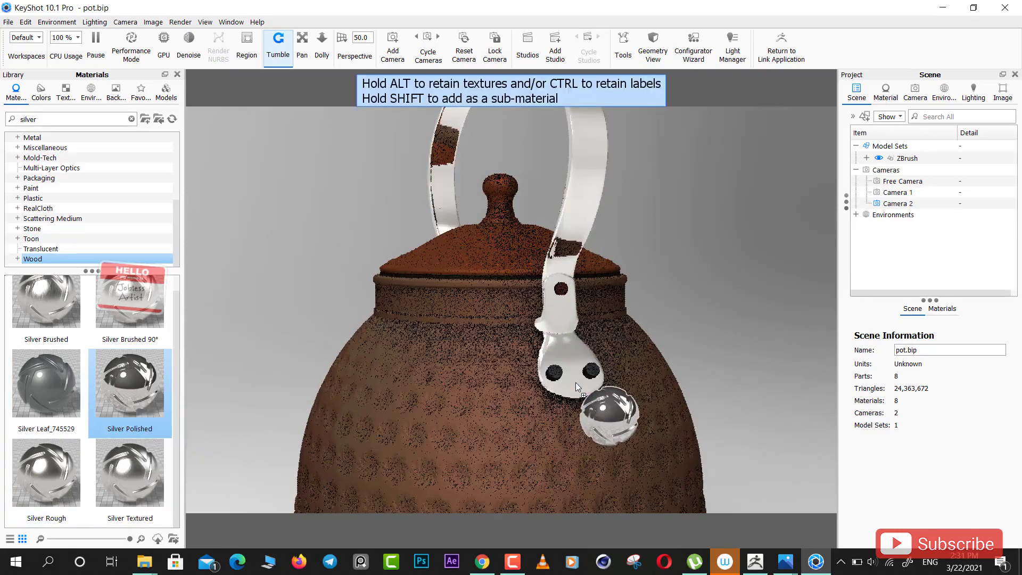
{"action": "left_click_drag", "start_coordinate": [576, 382], "coordinate": [137, 384]}
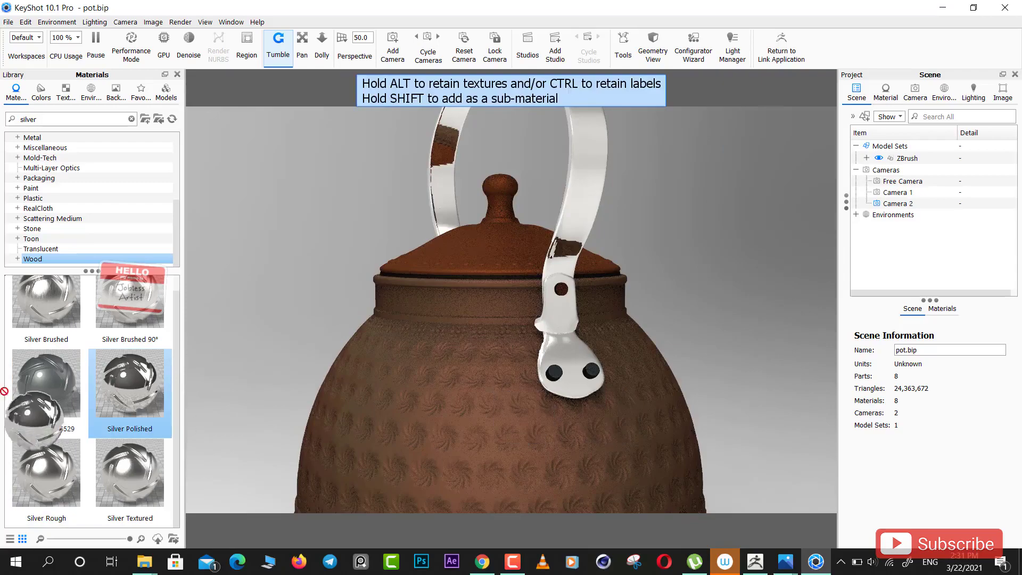
{"action": "mouse_move", "coordinate": [260, 205]}
{"action": "left_mouse_down"}
{"action": "mouse_move", "coordinate": [592, 241]}
{"action": "mouse_move", "coordinate": [775, 222]}
{"action": "left_mouse_up"}
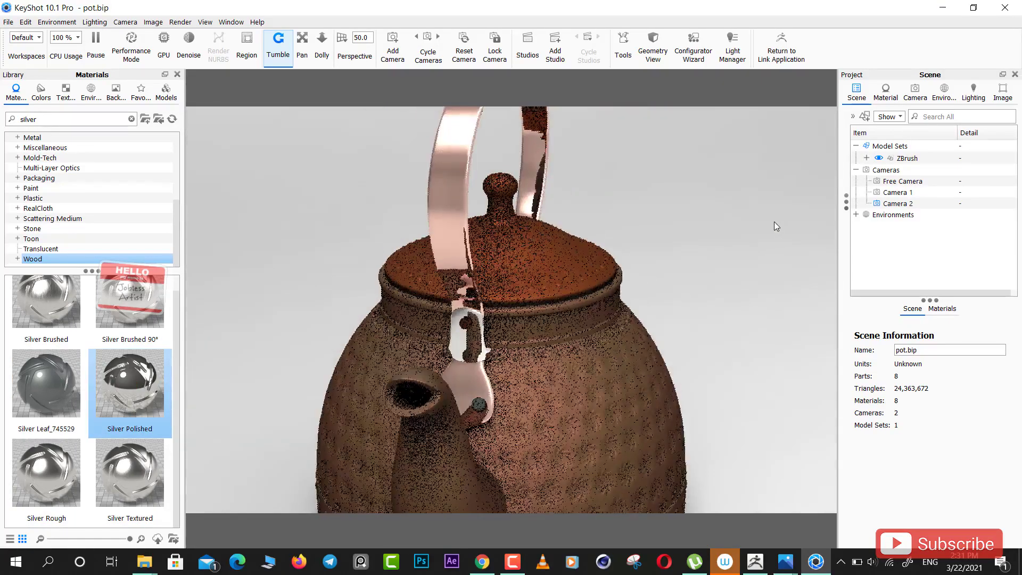
{"action": "key", "text": "ctrl+s"}
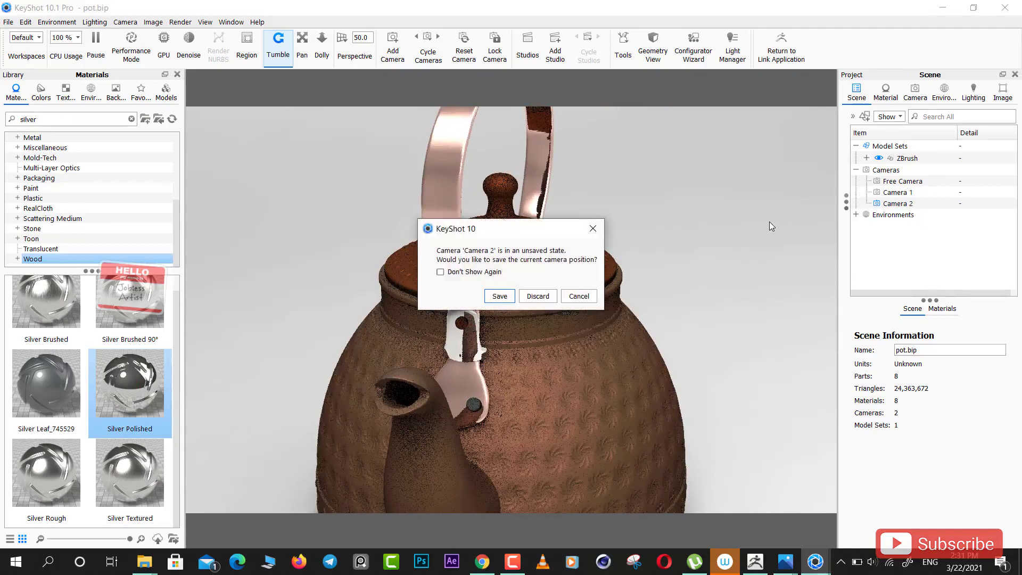
- Discard the changed camera position to finish saving, then orbit and zoom onto the handle clip
{"action": "left_click", "coordinate": [546, 298]}
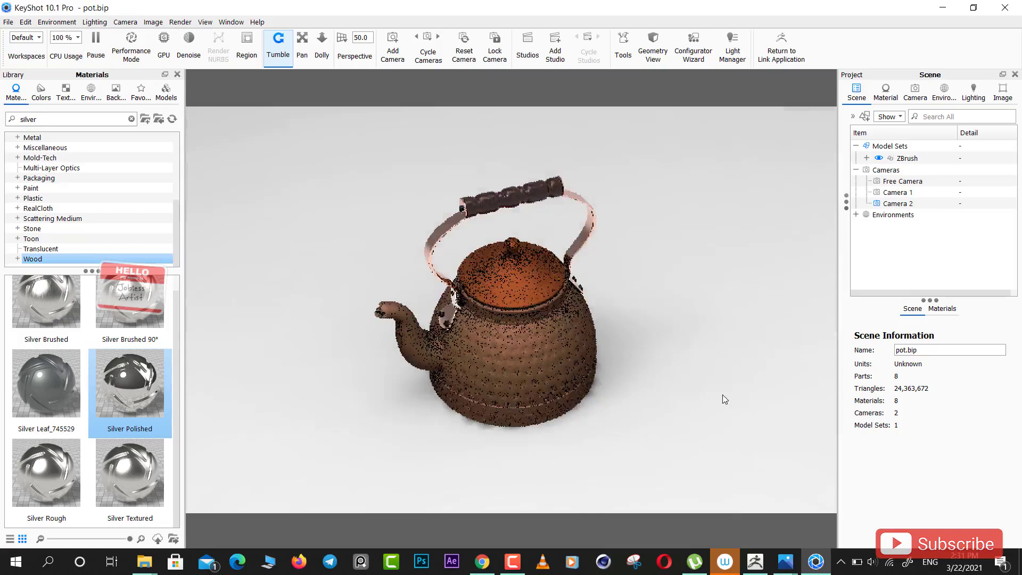
{"action": "mouse_move", "coordinate": [723, 395]}
{"action": "left_mouse_down"}
{"action": "mouse_move", "coordinate": [821, 320]}
{"action": "mouse_move", "coordinate": [799, 302]}
{"action": "left_mouse_up"}
{"action": "scroll", "coordinate": [525, 228], "scroll_direction": "up", "scroll_amount": 2}
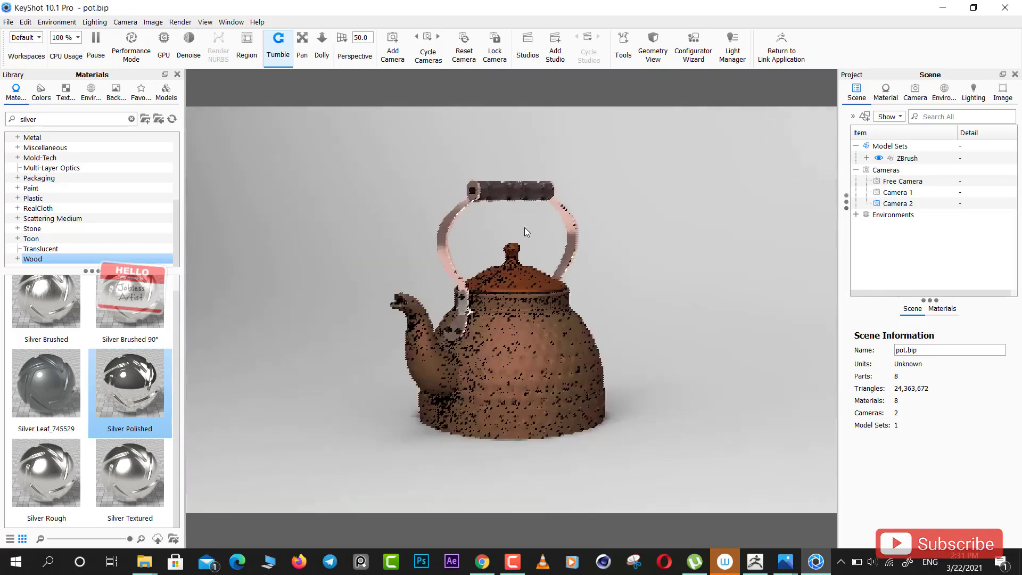
{"action": "scroll", "coordinate": [514, 251], "scroll_direction": "up", "scroll_amount": 3}
{"action": "scroll", "coordinate": [514, 250], "scroll_direction": "up", "scroll_amount": 5}
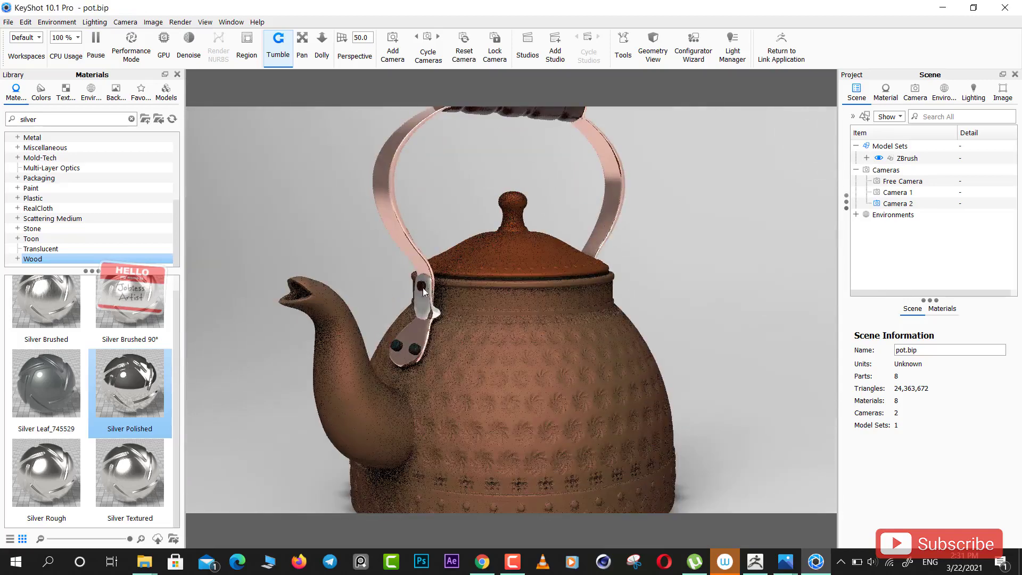
{"action": "mouse_move", "coordinate": [784, 266]}
{"action": "left_mouse_down"}
{"action": "mouse_move", "coordinate": [599, 301]}
{"action": "mouse_move", "coordinate": [438, 249]}
{"action": "left_mouse_up"}
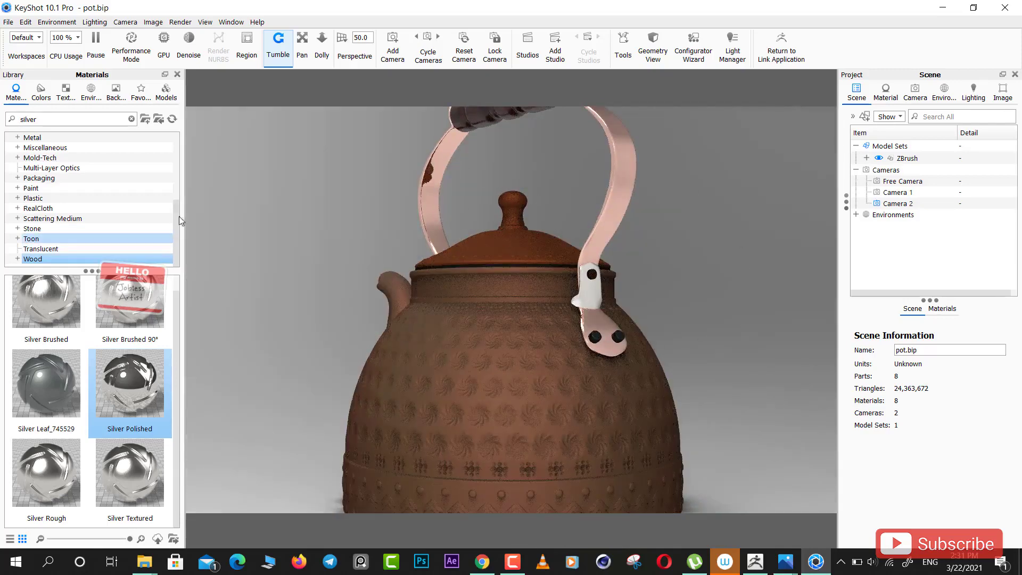
{"action": "left_click_drag", "start_coordinate": [40, 119], "coordinate": [1, 119]}
- Filter the library by 'gol' and apply Pacific Gold to the handle's hinge pins
{"action": "type", "text": "go"}
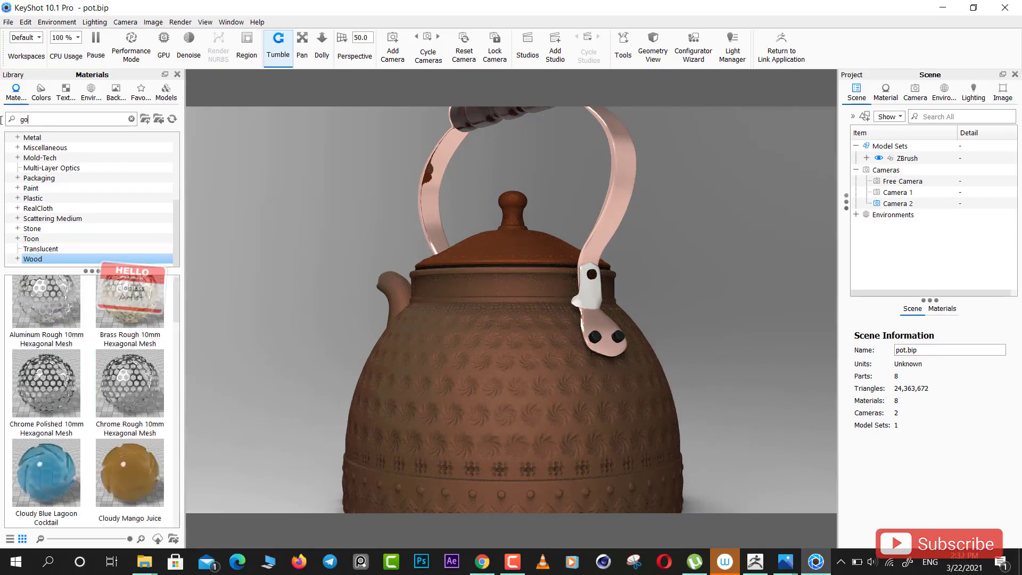
{"action": "type", "text": "l"}
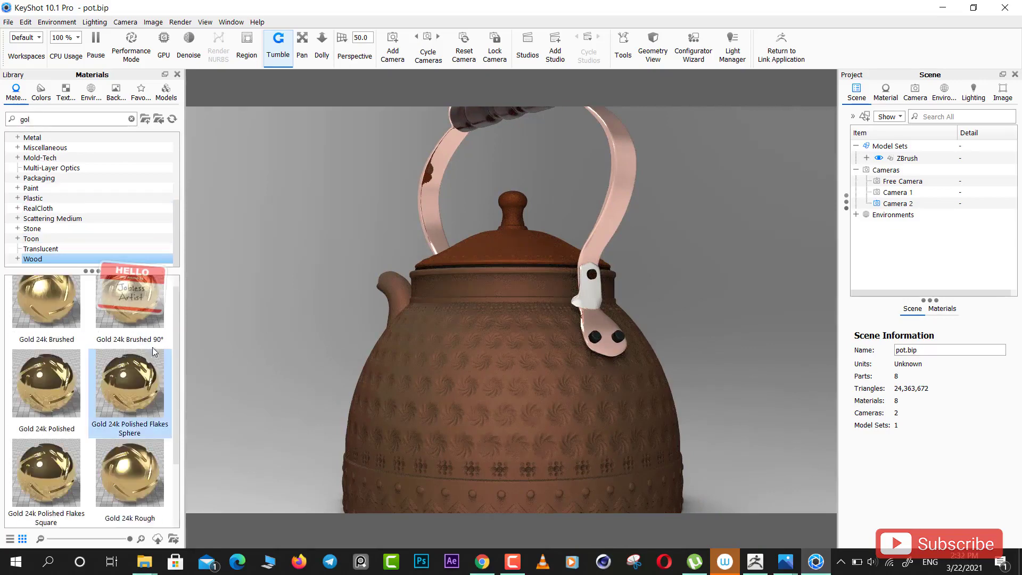
{"action": "mouse_move", "coordinate": [131, 379]}
{"action": "left_mouse_down"}
{"action": "mouse_move", "coordinate": [593, 277]}
{"action": "mouse_move", "coordinate": [596, 338]}
{"action": "left_mouse_up"}
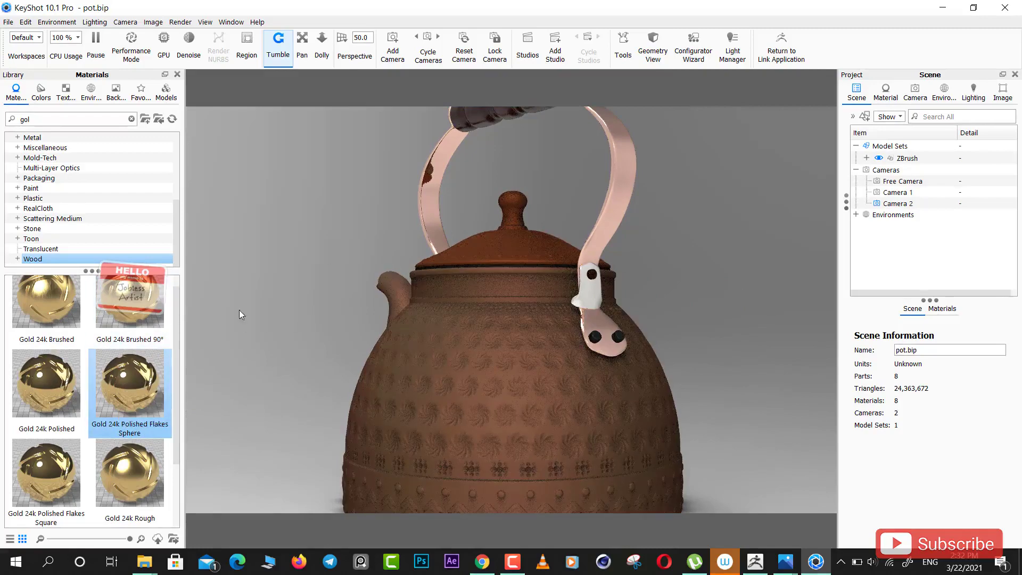
{"action": "left_click_drag", "start_coordinate": [271, 201], "coordinate": [569, 179]}
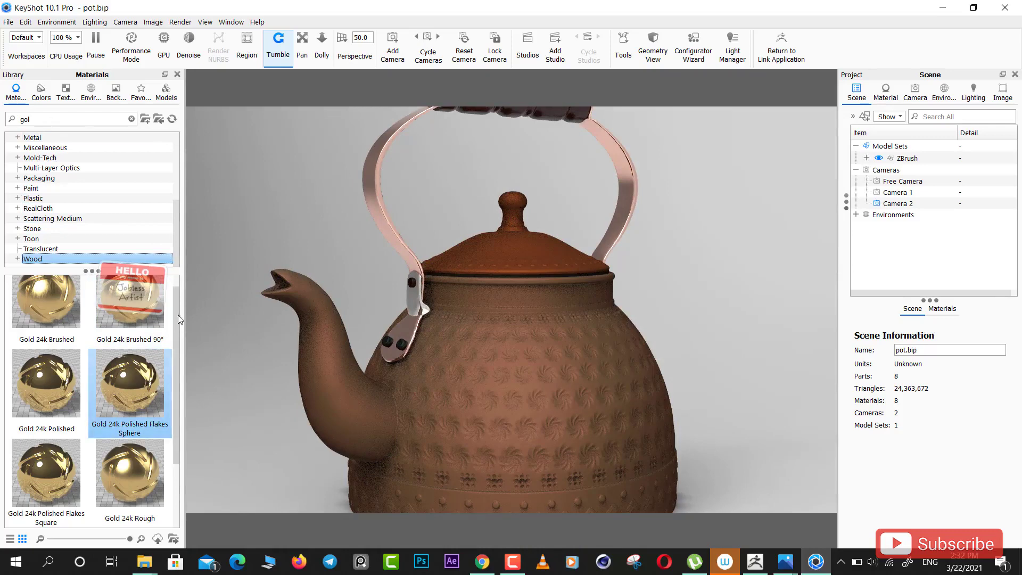
{"action": "scroll", "coordinate": [181, 403], "scroll_direction": "down", "scroll_amount": 1}
{"action": "left_click_drag", "start_coordinate": [134, 476], "coordinate": [414, 288]}
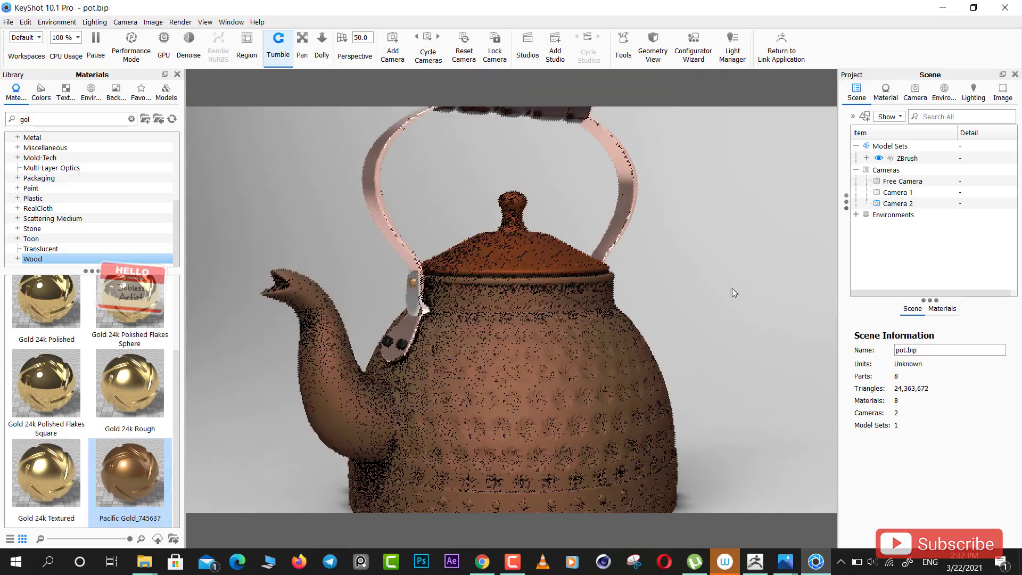
{"action": "mouse_move", "coordinate": [663, 310]}
{"action": "left_mouse_down"}
{"action": "mouse_move", "coordinate": [417, 303]}
{"action": "mouse_move", "coordinate": [382, 289]}
{"action": "left_mouse_up"}
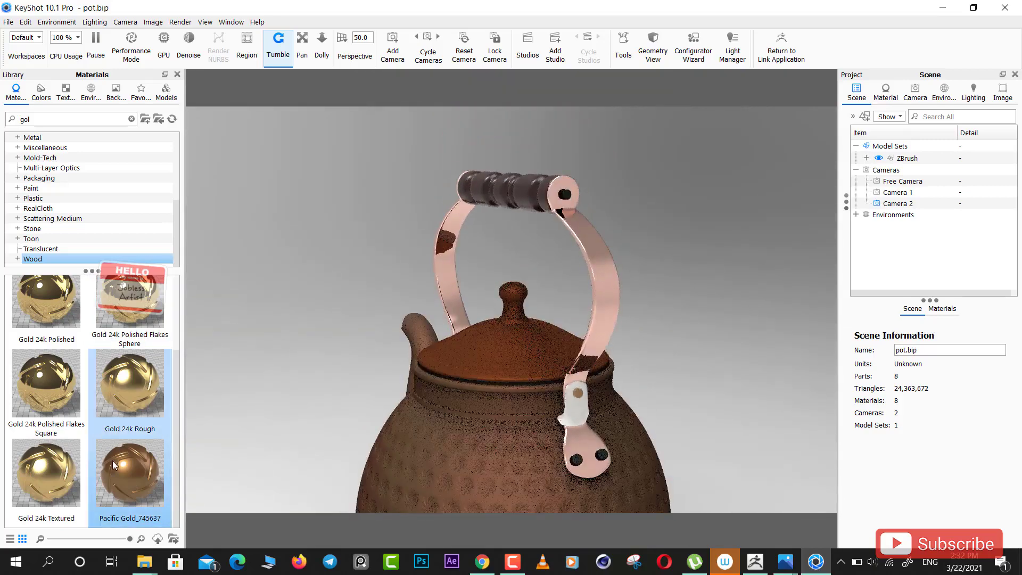
{"action": "left_click_drag", "start_coordinate": [119, 492], "coordinate": [568, 194]}
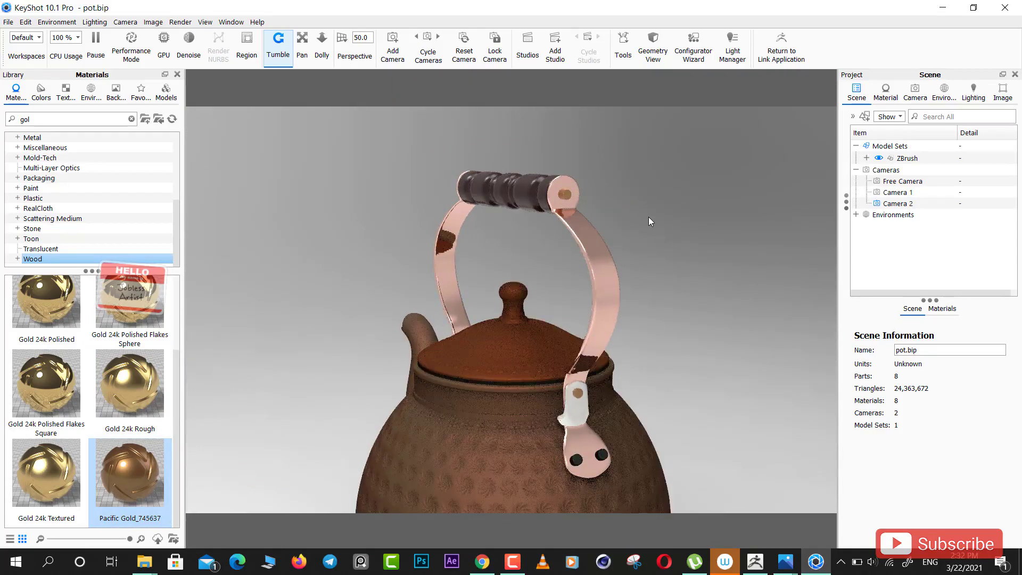
{"action": "mouse_move", "coordinate": [648, 216]}
{"action": "left_mouse_down"}
{"action": "mouse_move", "coordinate": [713, 252]}
{"action": "mouse_move", "coordinate": [828, 203]}
{"action": "mouse_move", "coordinate": [724, 225]}
{"action": "mouse_move", "coordinate": [723, 339]}
{"action": "left_mouse_up"}
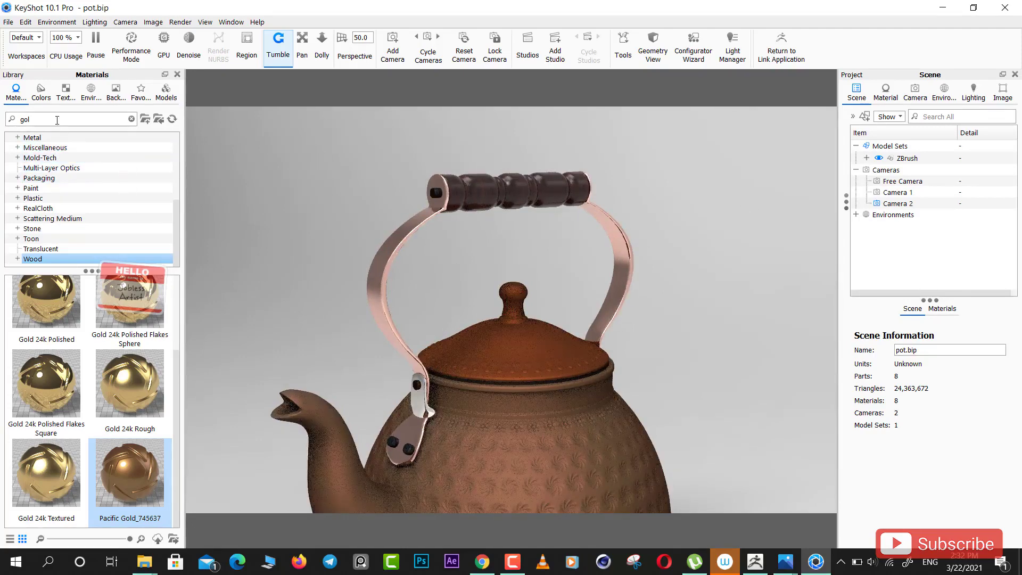
- Clear the library search, open the Metal category, and dismiss a Windows Security notification
{"action": "type", "text": "co"}
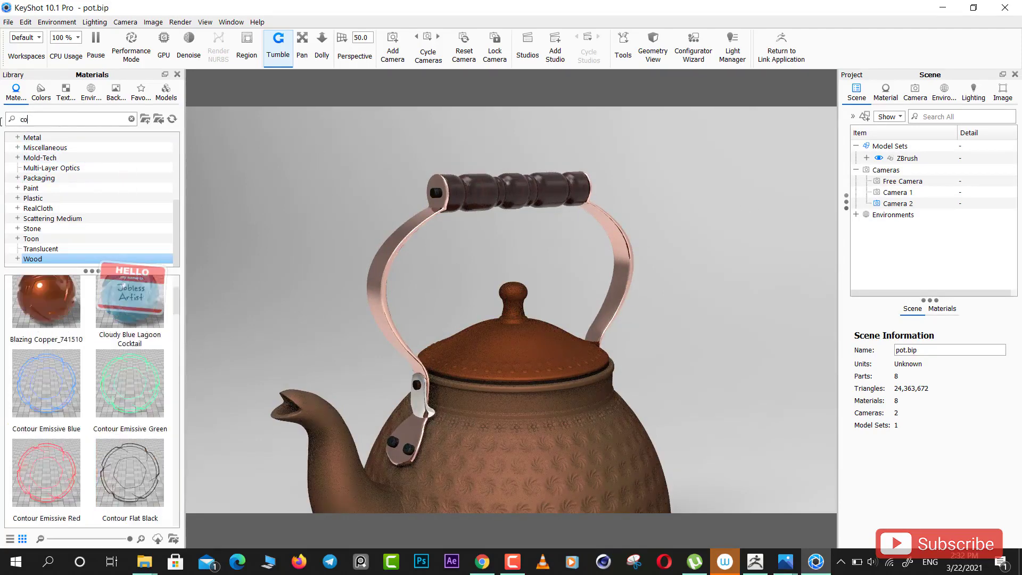
{"action": "type", "text": "pp"}
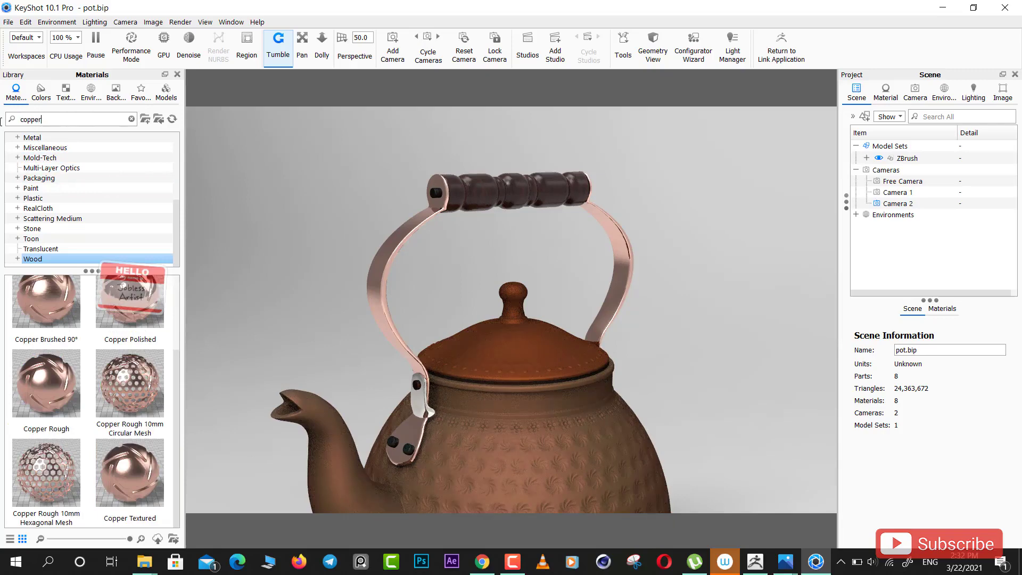
{"action": "key", "text": "BackSpace"}
{"action": "key", "text": "BackSpace"}
{"action": "key", "text": "BackSpace"}
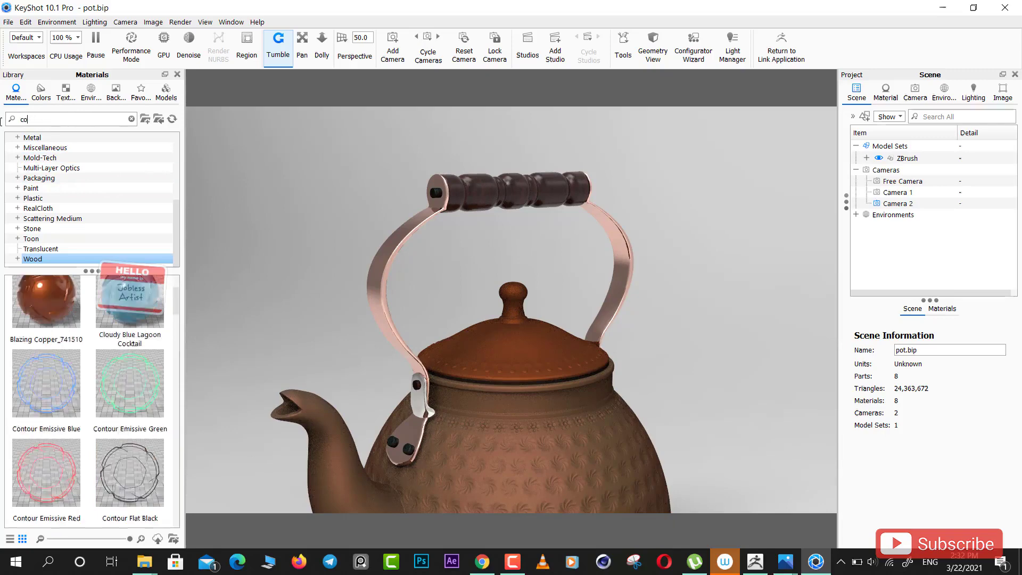
{"action": "type", "text": "zinc"}
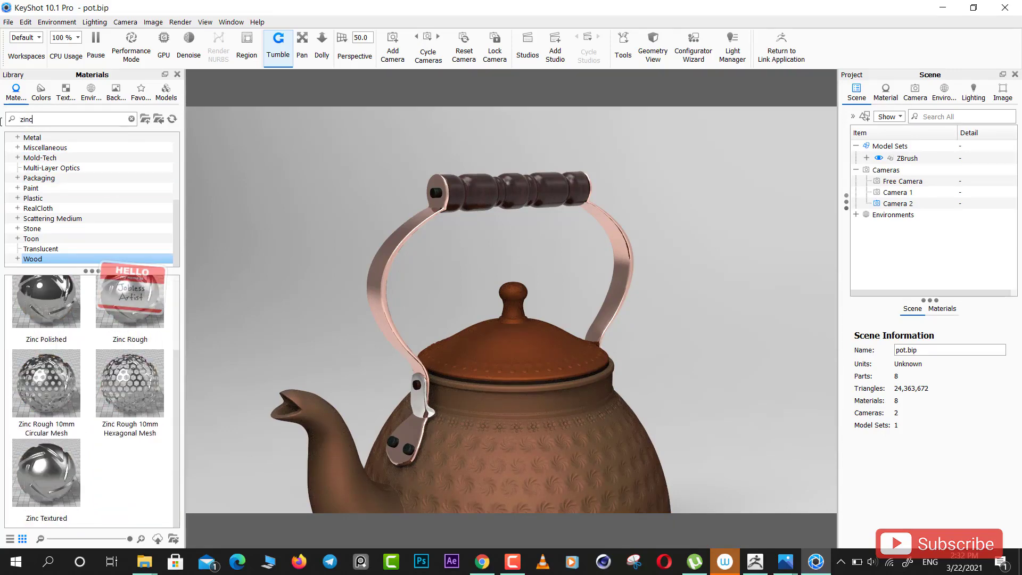
{"action": "key", "text": "BackSpace"}
{"action": "key", "text": "BackSpace"}
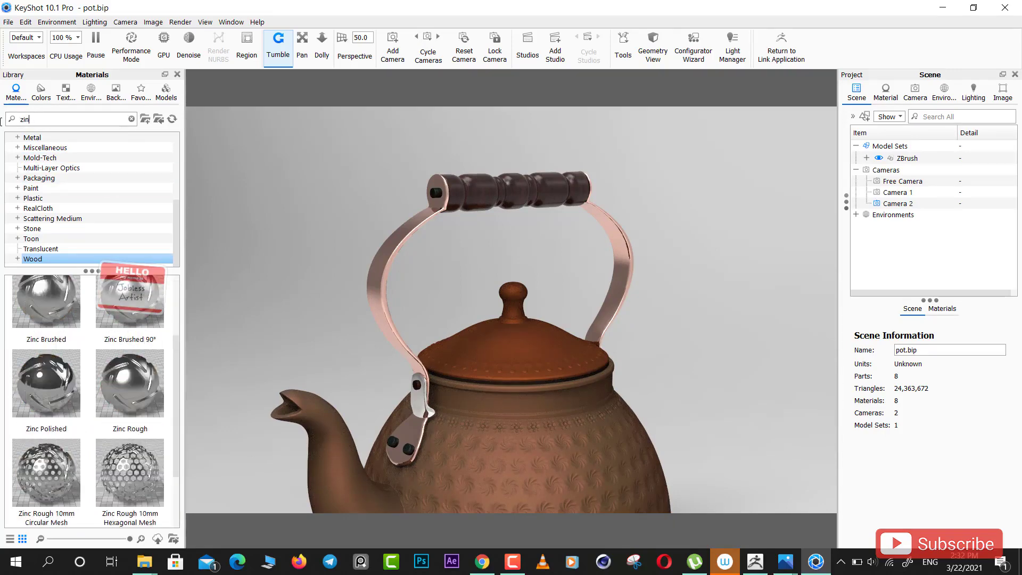
{"action": "key", "text": "BackSpace"}
{"action": "key", "text": "BackSpace"}
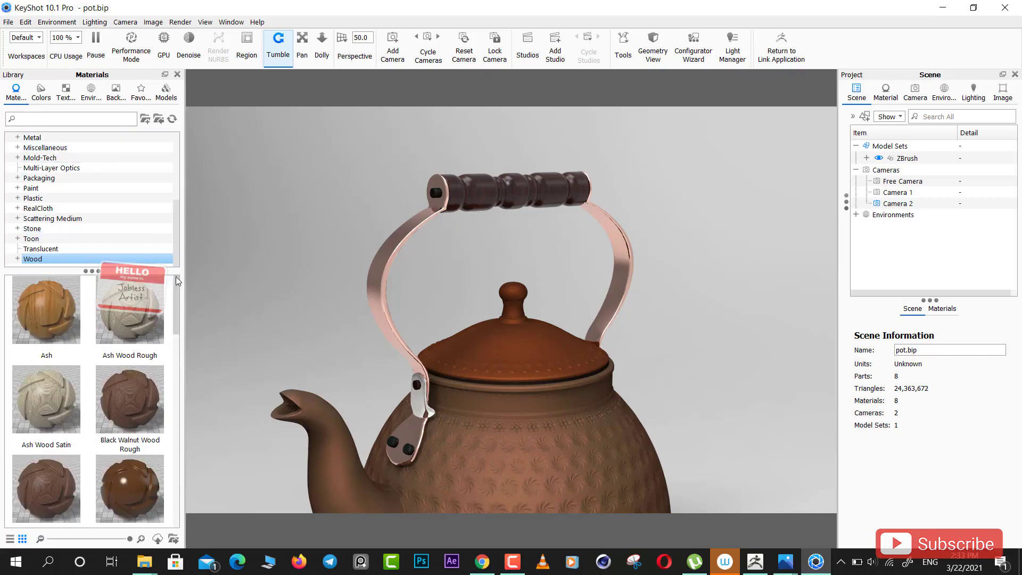
{"action": "left_click", "coordinate": [33, 138]}
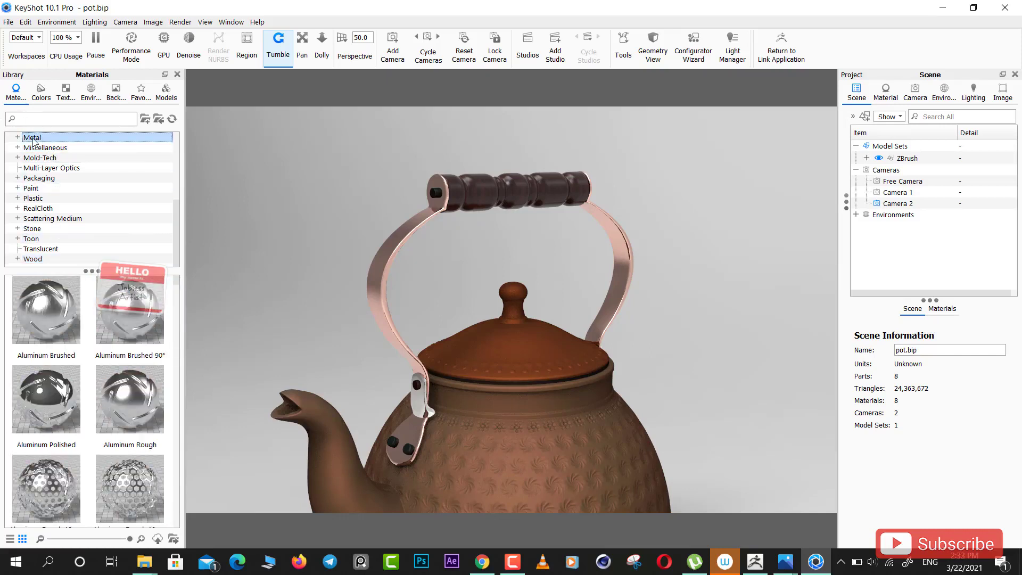
{"action": "scroll", "coordinate": [177, 280], "scroll_direction": "down", "scroll_amount": 2}
{"action": "scroll", "coordinate": [179, 310], "scroll_direction": "down", "scroll_amount": 2}
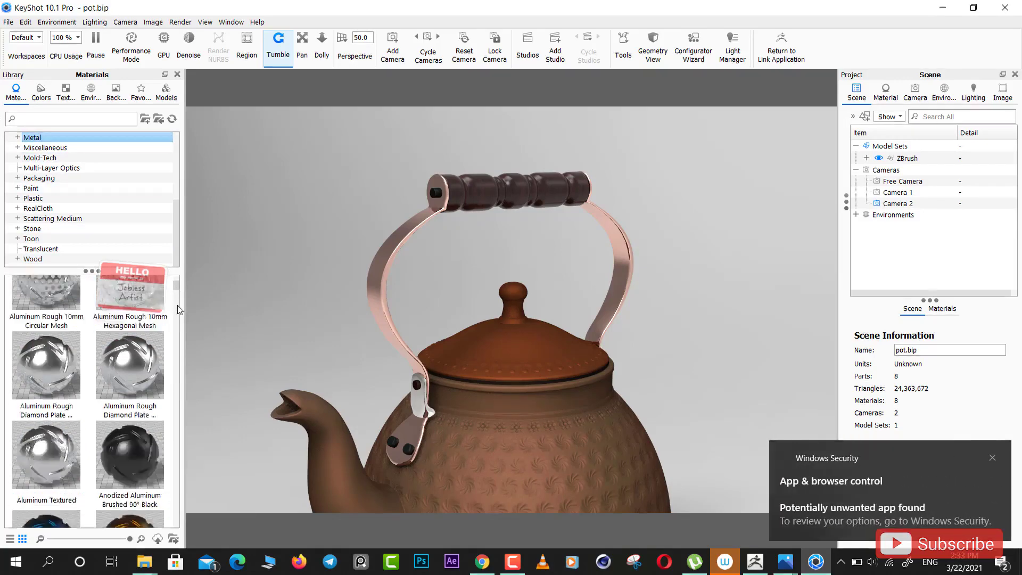
{"action": "scroll", "coordinate": [179, 310], "scroll_direction": "down", "scroll_amount": 3}
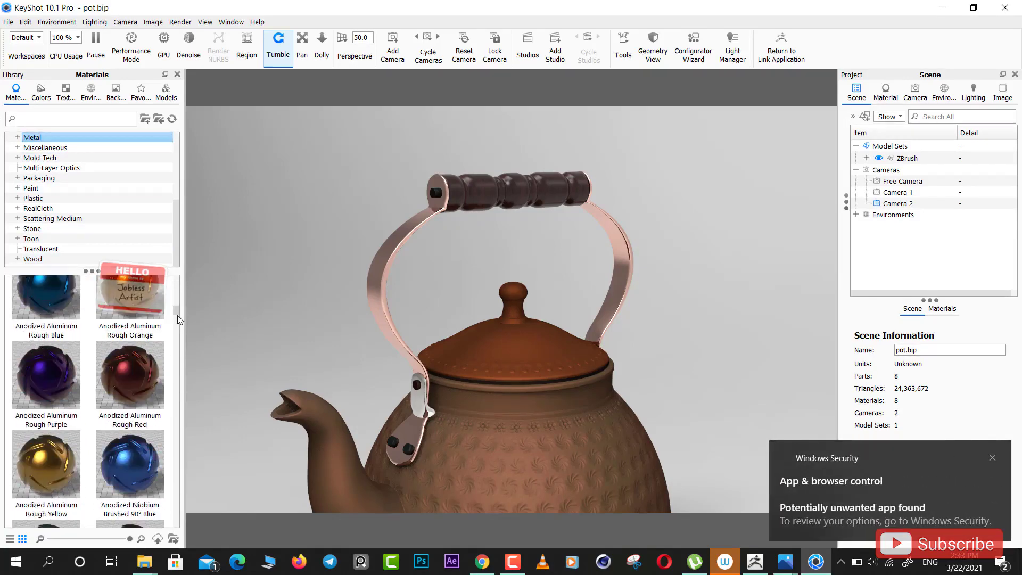
{"action": "left_click", "coordinate": [993, 457]}
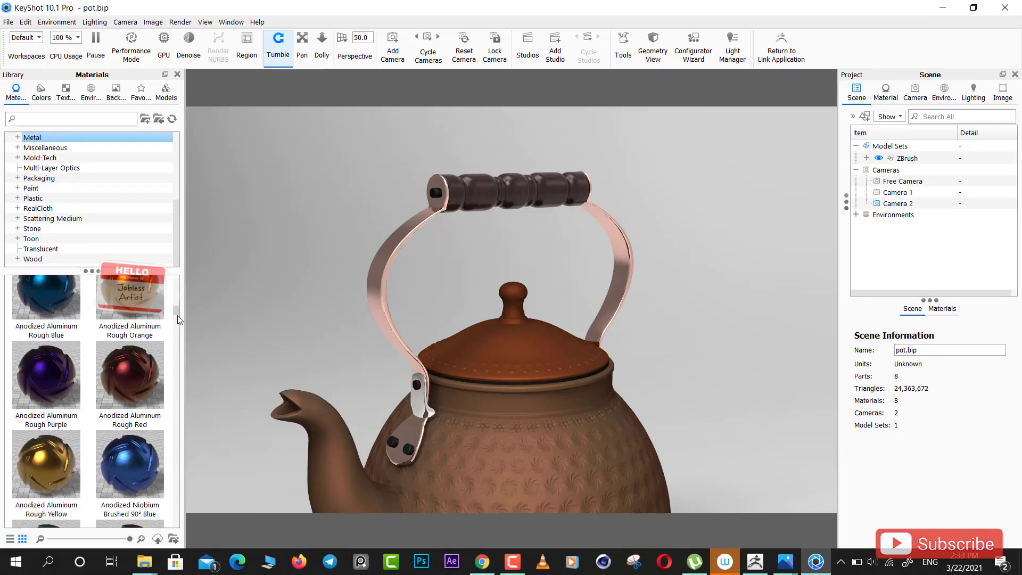
- Apply Metal Polished Black to the clip's lower rivets, not linked to the existing material
{"action": "scroll", "coordinate": [178, 316], "scroll_direction": "down", "scroll_amount": 4}
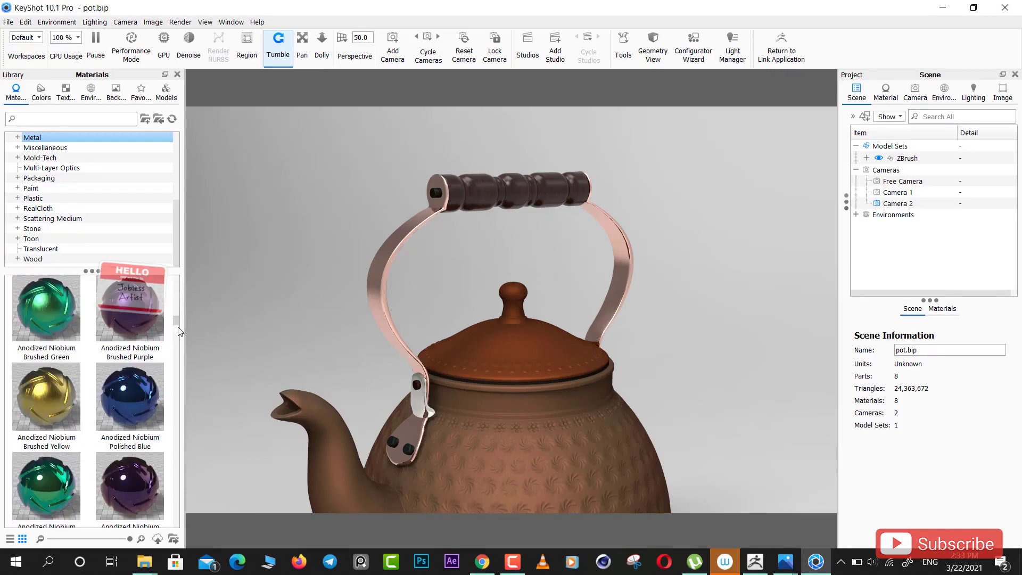
{"action": "scroll", "coordinate": [179, 331], "scroll_direction": "down", "scroll_amount": 1}
{"action": "scroll", "coordinate": [178, 331], "scroll_direction": "up", "scroll_amount": 2}
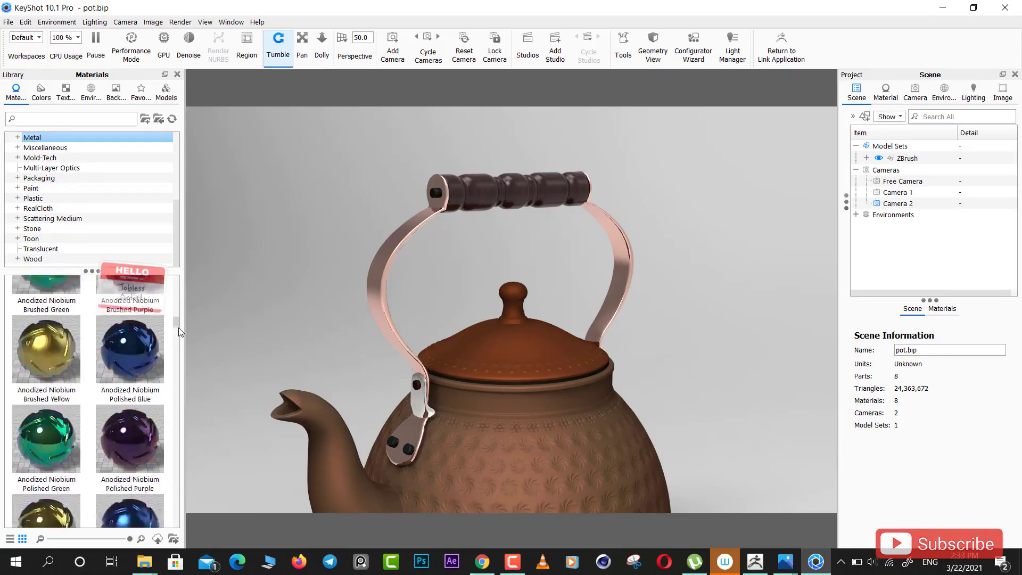
{"action": "left_click_drag", "start_coordinate": [178, 328], "coordinate": [181, 426]}
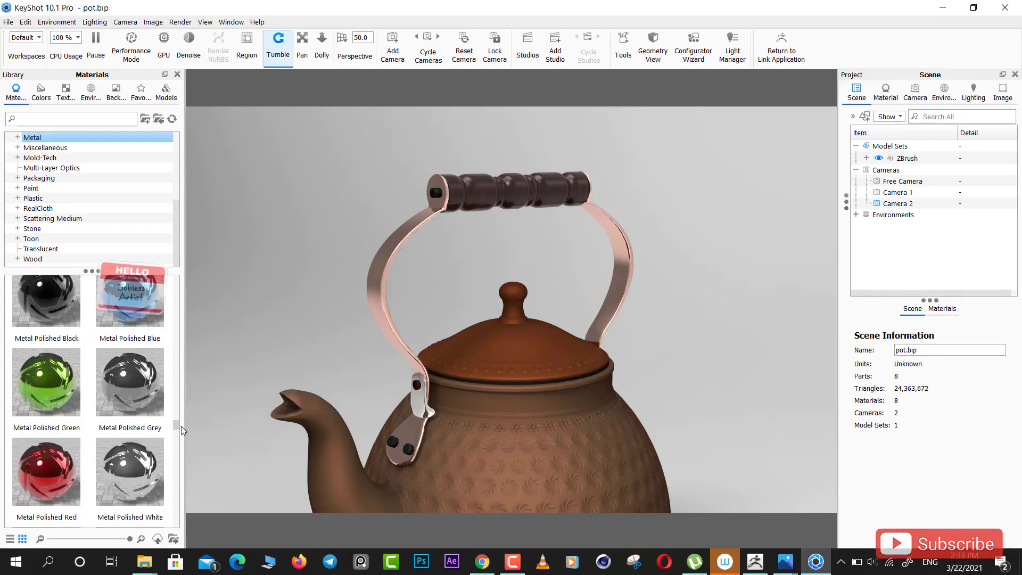
{"action": "left_click_drag", "start_coordinate": [53, 301], "coordinate": [436, 195]}
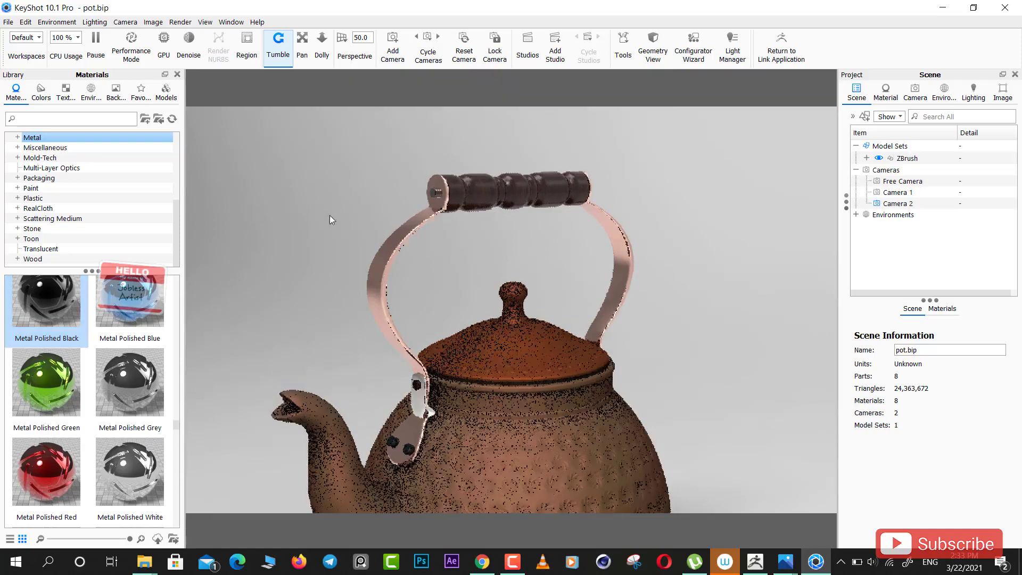
{"action": "mouse_move", "coordinate": [330, 215]}
{"action": "left_mouse_down"}
{"action": "mouse_move", "coordinate": [417, 214]}
{"action": "mouse_move", "coordinate": [539, 194]}
{"action": "left_mouse_up"}
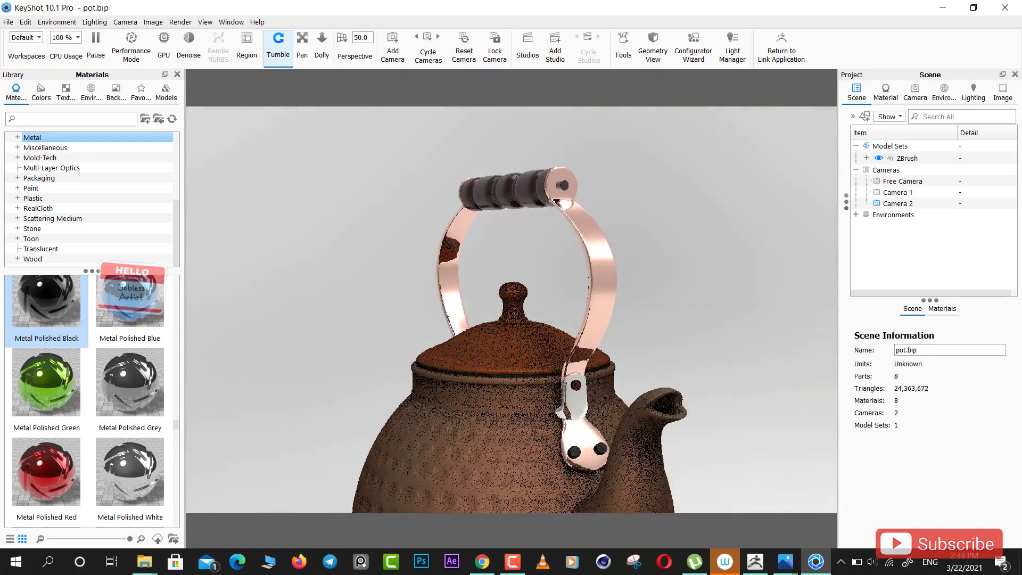
{"action": "left_click_drag", "start_coordinate": [43, 296], "coordinate": [578, 388]}
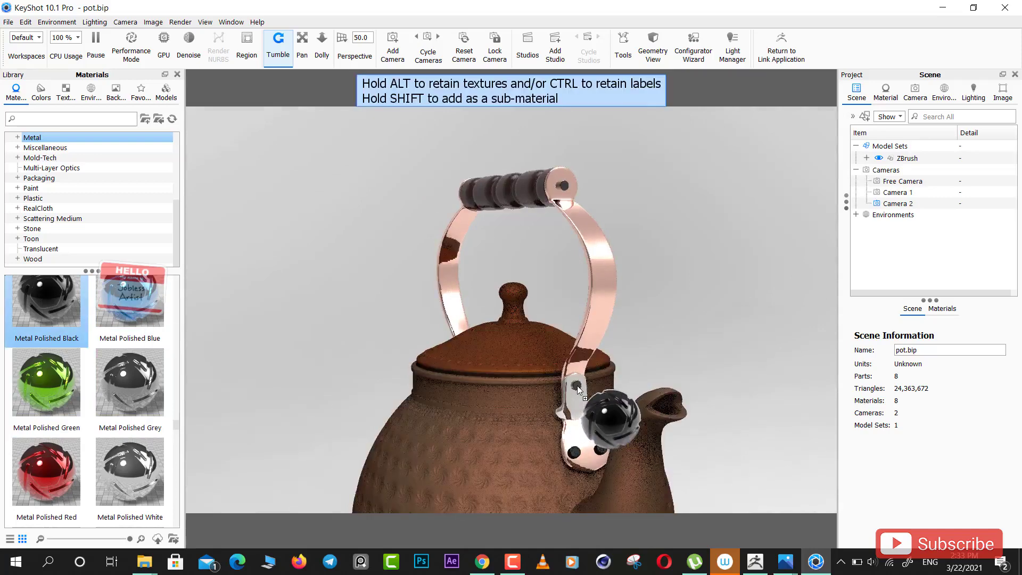
{"action": "left_click_drag", "start_coordinate": [578, 388], "coordinate": [578, 453]}
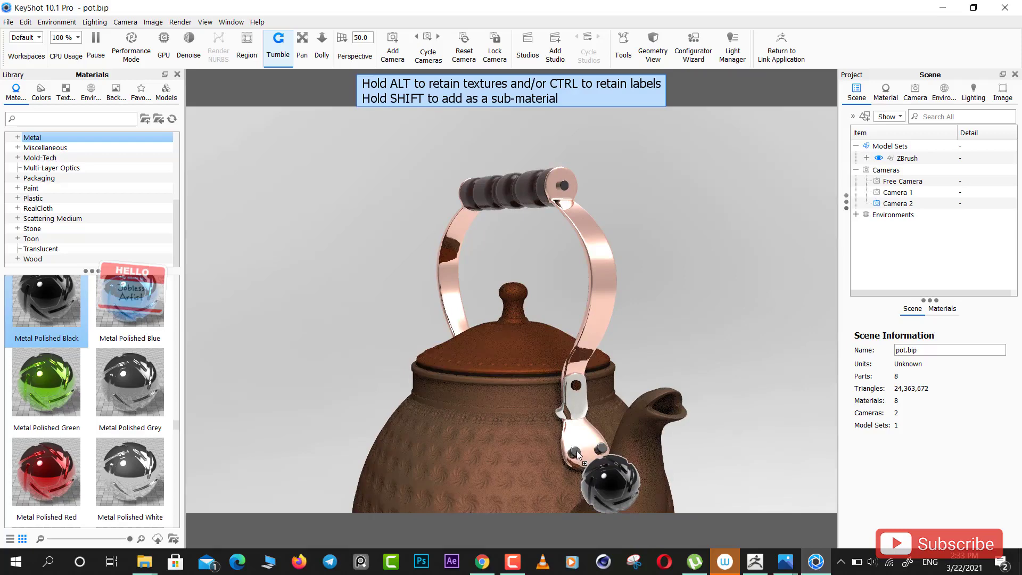
{"action": "left_click_drag", "start_coordinate": [577, 453], "coordinate": [577, 452]}
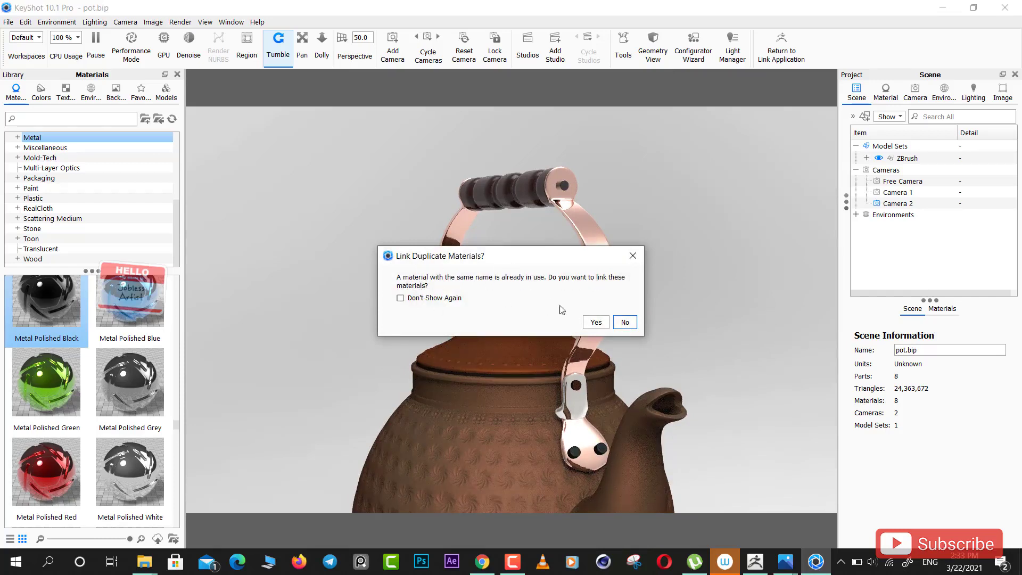
{"action": "left_click", "coordinate": [626, 326]}
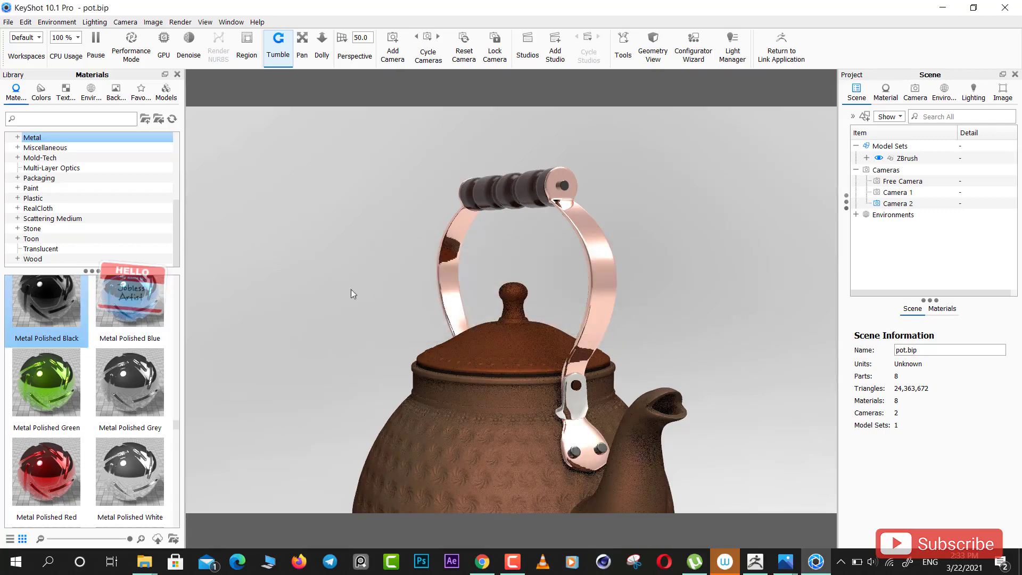
- Orbit to the other clip and briefly try Metal Polished Grey on it
{"action": "left_click_drag", "start_coordinate": [331, 247], "coordinate": [691, 221]}
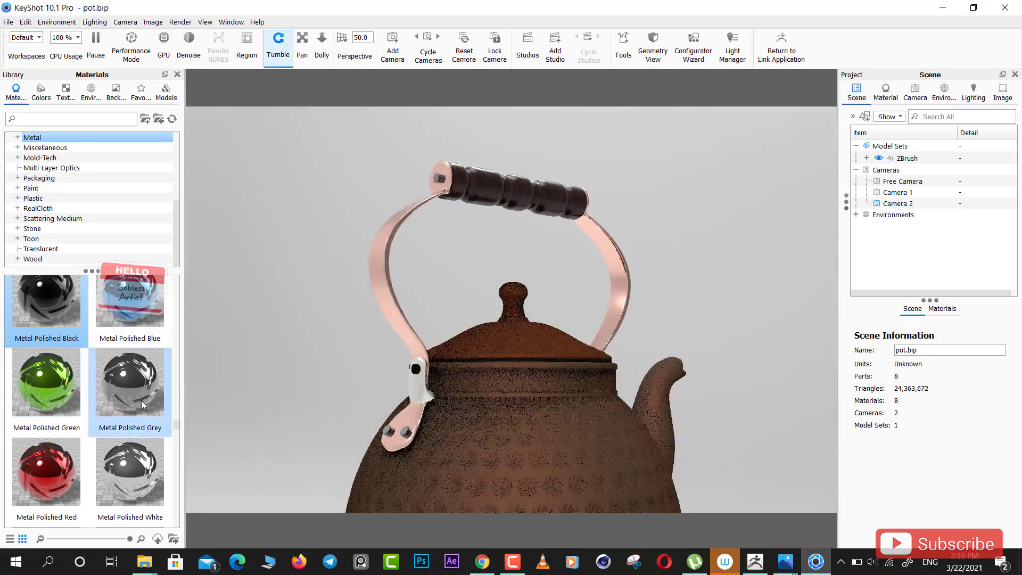
{"action": "scroll", "coordinate": [132, 384], "scroll_direction": "down", "scroll_amount": 3}
{"action": "scroll", "coordinate": [133, 388], "scroll_direction": "up", "scroll_amount": 3}
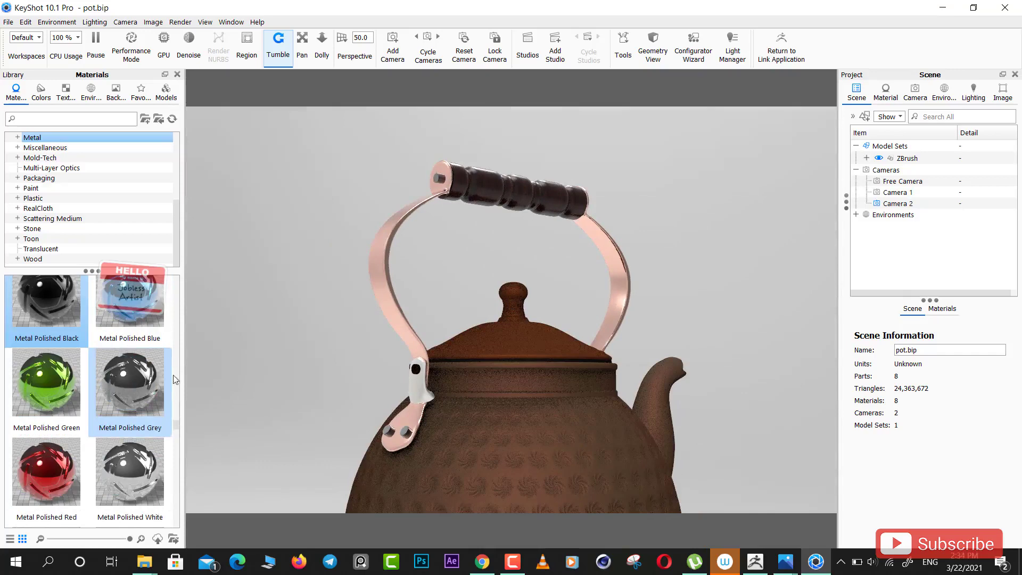
{"action": "left_click_drag", "start_coordinate": [133, 393], "coordinate": [415, 369]}
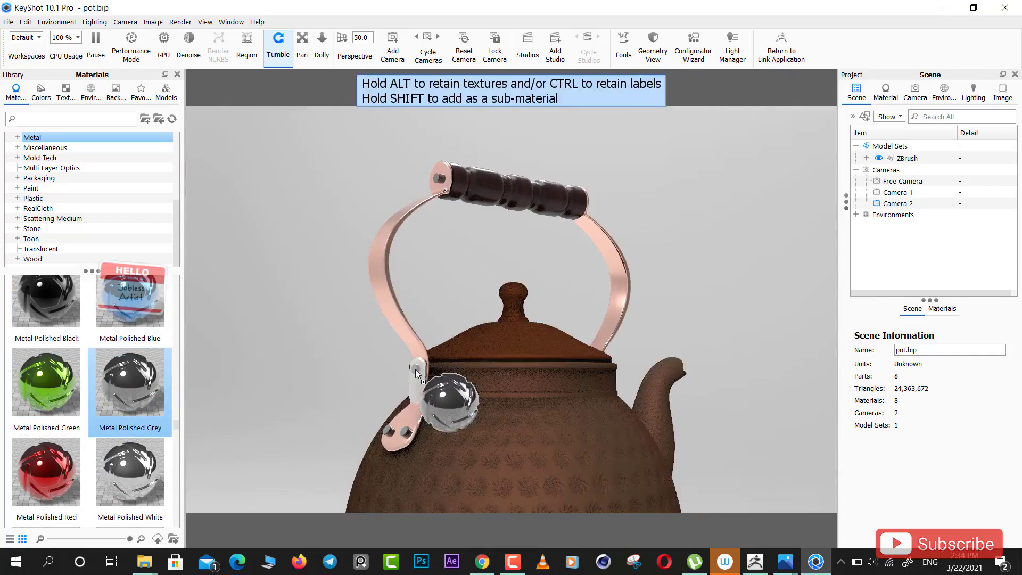
{"action": "left_click_drag", "start_coordinate": [415, 369], "coordinate": [415, 368]}
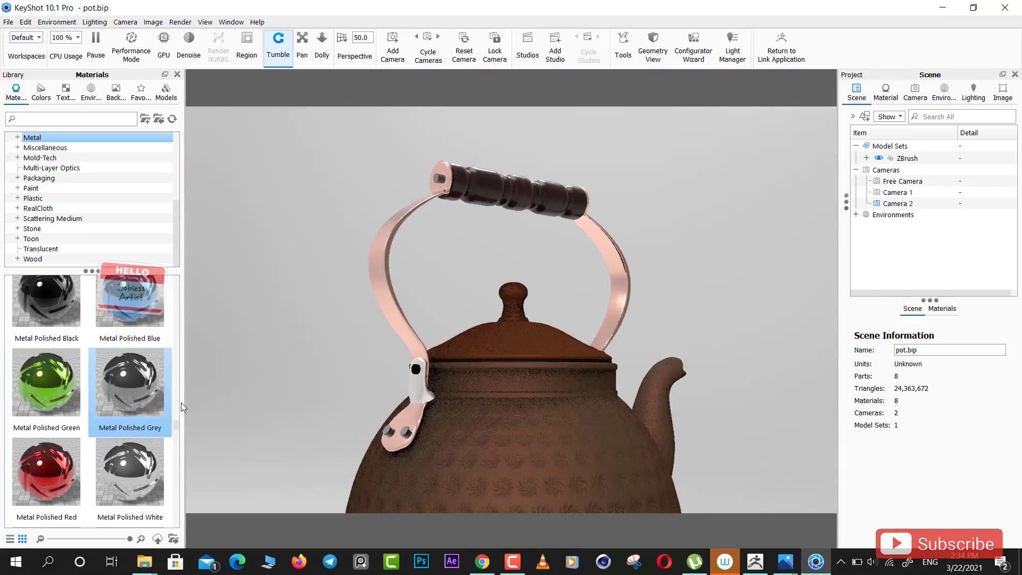
- Apply unlinked Metal Polished Black to the other clip's rivets and view the kettle from the front
{"action": "scroll", "coordinate": [171, 433], "scroll_direction": "down", "scroll_amount": 5}
{"action": "scroll", "coordinate": [171, 432], "scroll_direction": "down", "scroll_amount": 3}
{"action": "scroll", "coordinate": [171, 432], "scroll_direction": "up", "scroll_amount": 4}
{"action": "scroll", "coordinate": [171, 433], "scroll_direction": "up", "scroll_amount": 3}
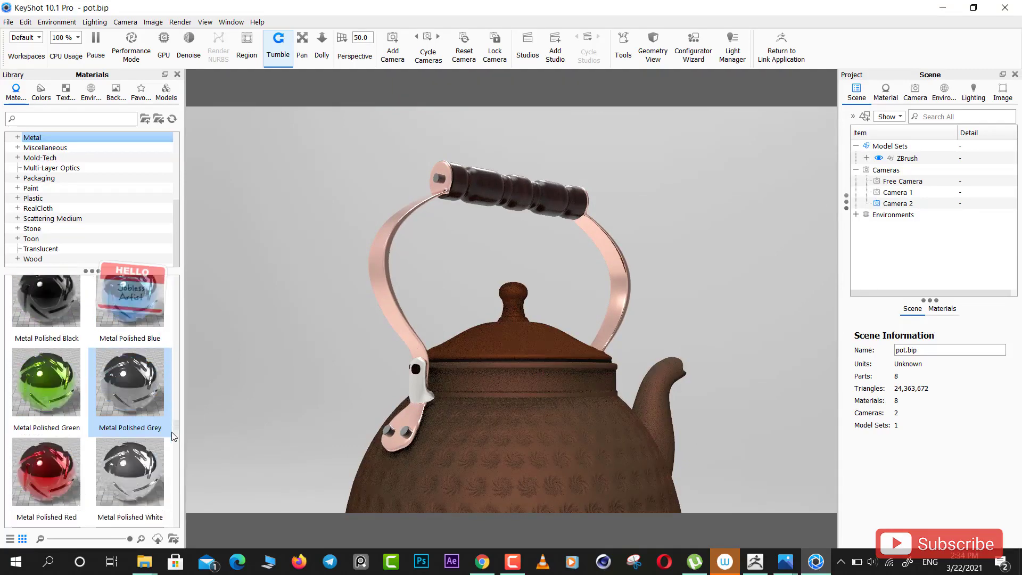
{"action": "scroll", "coordinate": [171, 432], "scroll_direction": "up", "scroll_amount": 1}
{"action": "scroll", "coordinate": [171, 432], "scroll_direction": "down", "scroll_amount": 1}
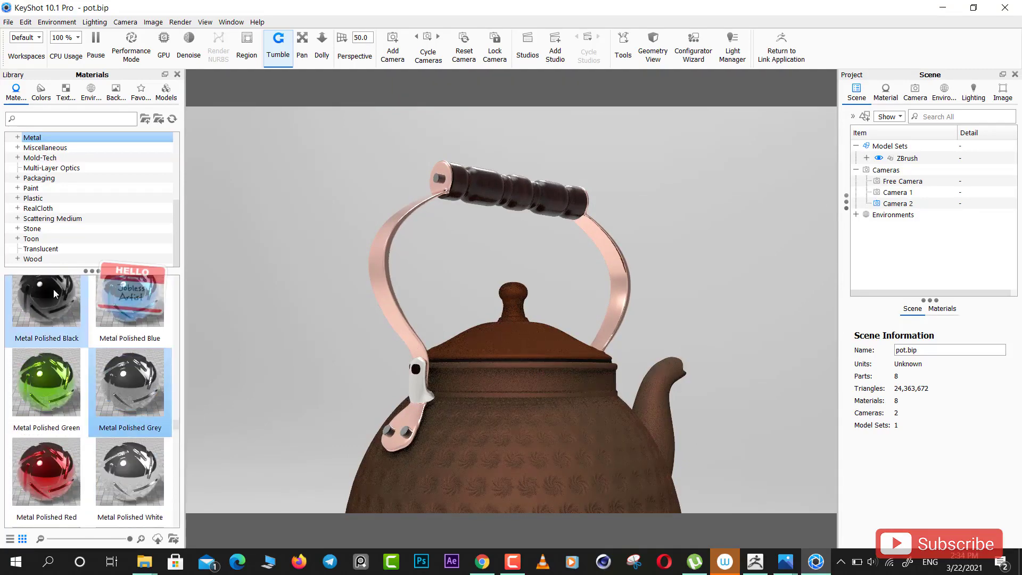
{"action": "left_click_drag", "start_coordinate": [53, 291], "coordinate": [416, 373]}
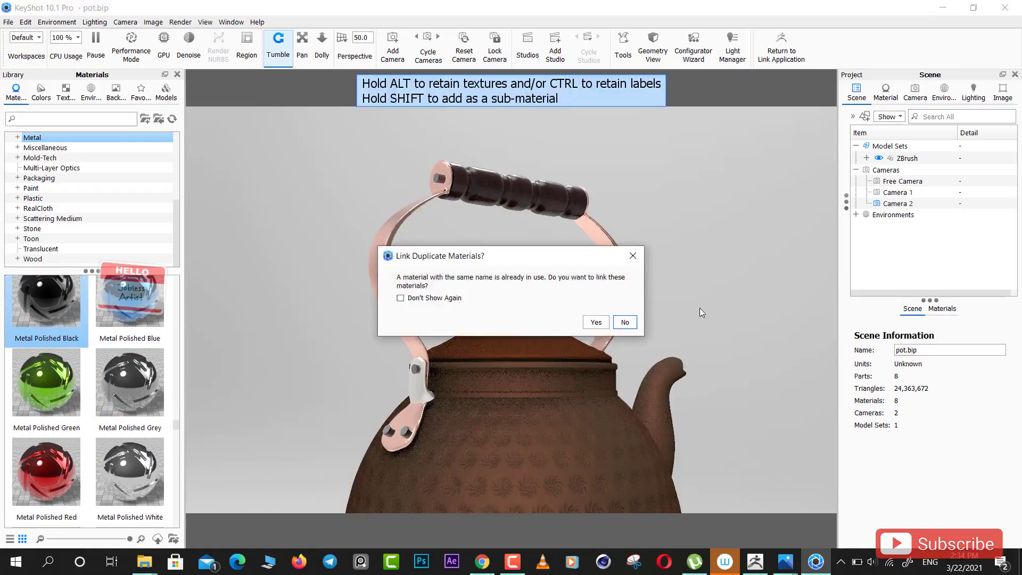
{"action": "left_click", "coordinate": [623, 322]}
{"action": "mouse_move", "coordinate": [312, 338]}
{"action": "left_mouse_down"}
{"action": "mouse_move", "coordinate": [807, 332]}
{"action": "mouse_move", "coordinate": [721, 243]}
{"action": "mouse_move", "coordinate": [765, 298]}
{"action": "left_mouse_up"}
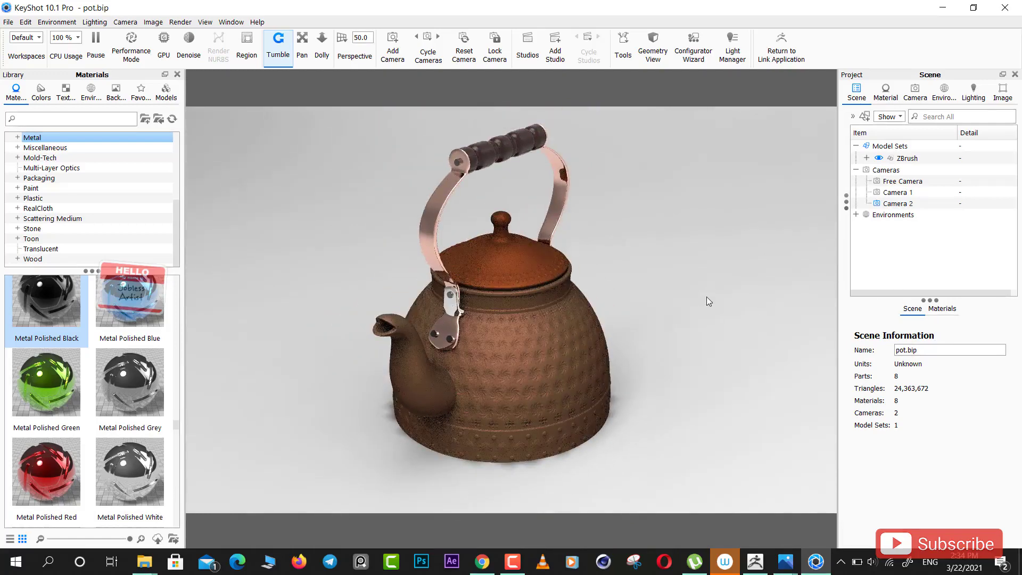
- Save without the camera change, then apply White Ceramic to the teapot body and zoom in
{"action": "key", "text": "ctrl+s"}
{"action": "left_click", "coordinate": [534, 296]}
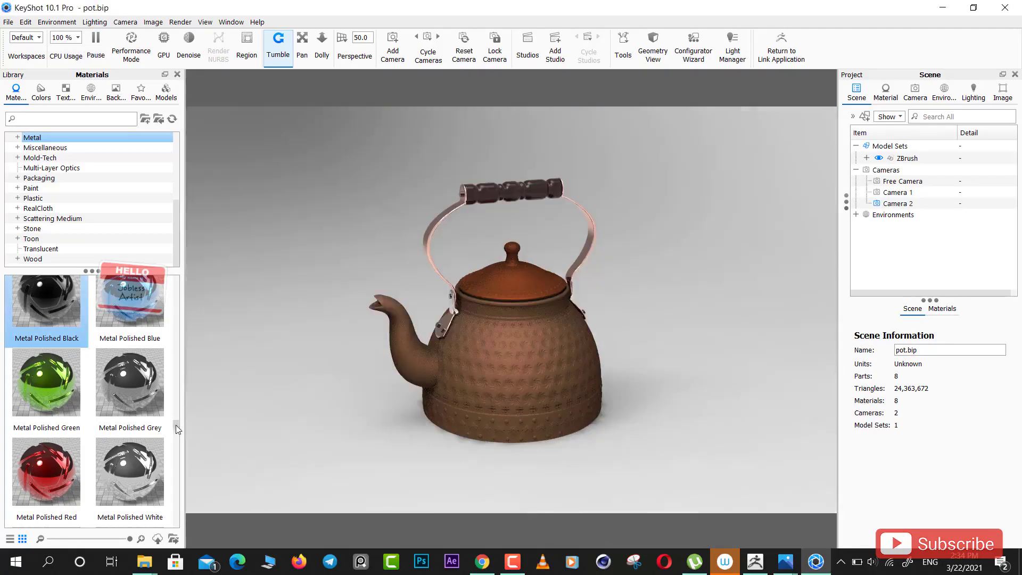
{"action": "left_click", "coordinate": [53, 119]}
{"action": "type", "text": "c"}
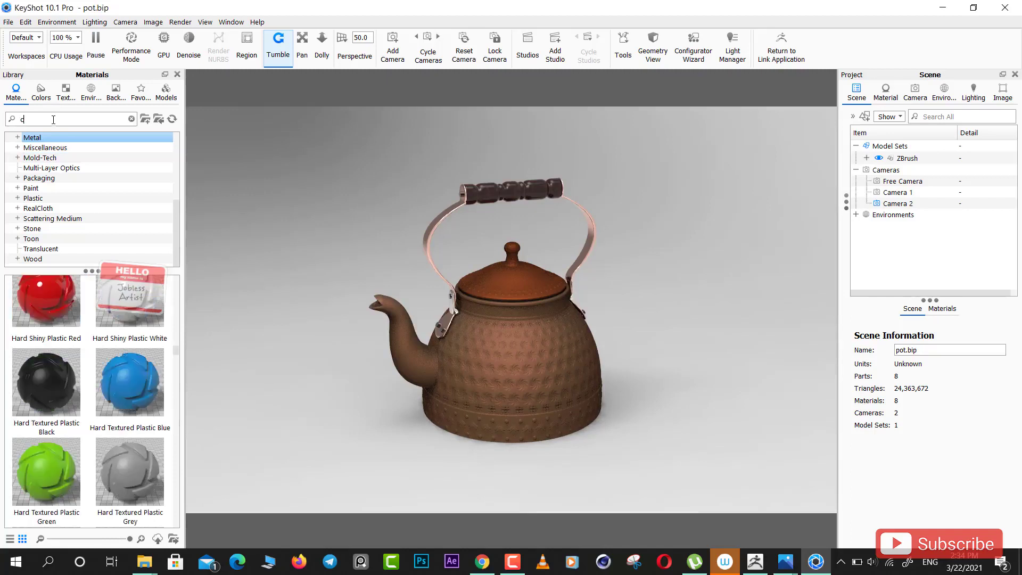
{"action": "type", "text": "eramic"}
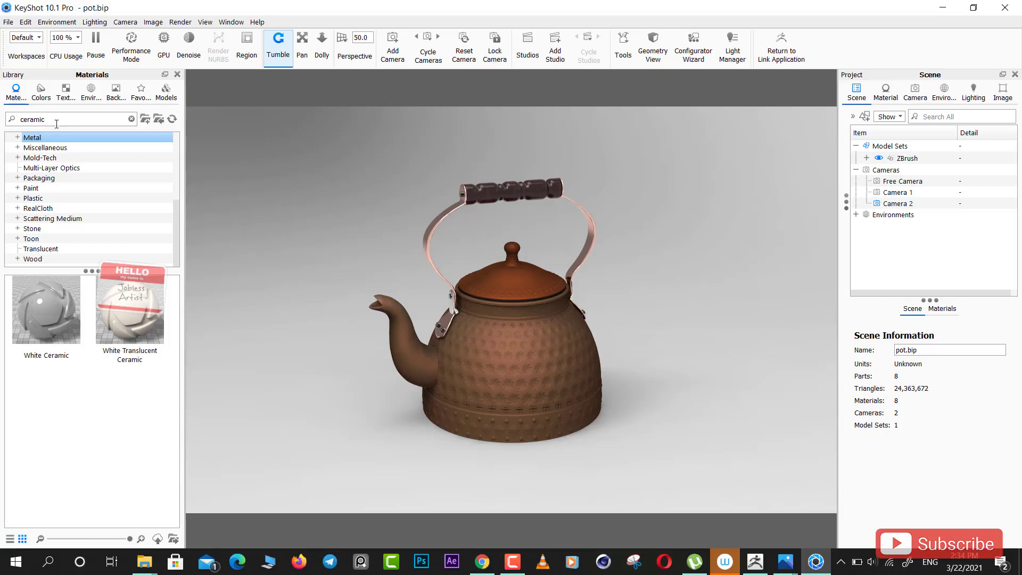
{"action": "left_click", "coordinate": [136, 313]}
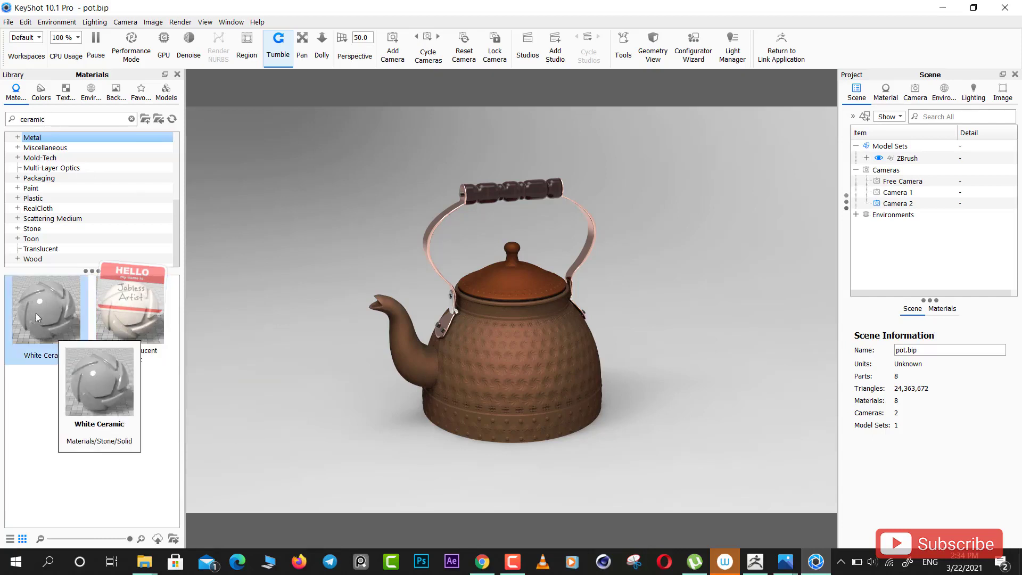
{"action": "mouse_move", "coordinate": [49, 312]}
{"action": "left_mouse_down"}
{"action": "mouse_move", "coordinate": [541, 355]}
{"action": "mouse_move", "coordinate": [532, 378]}
{"action": "left_mouse_up"}
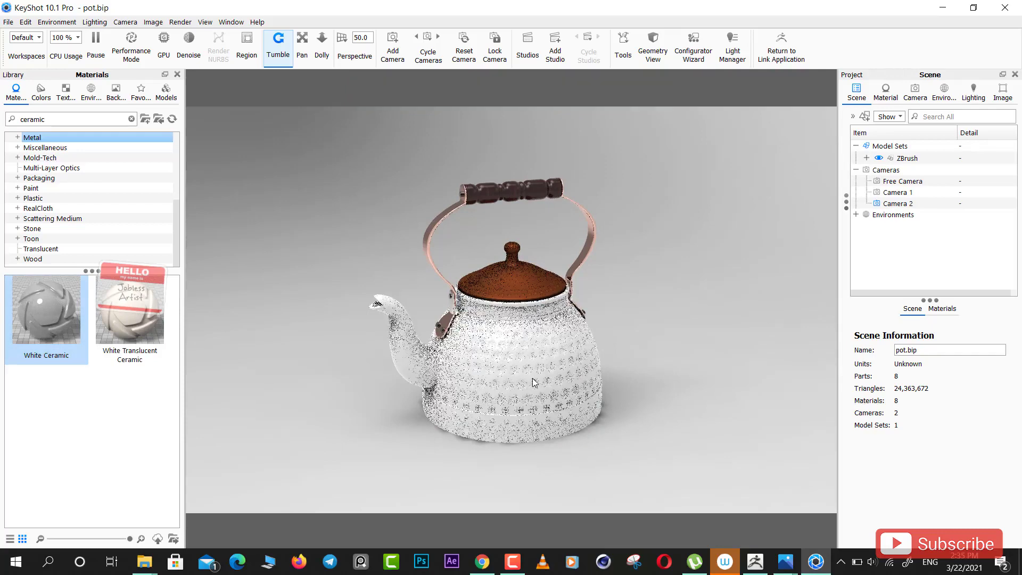
{"action": "left_click_drag", "start_coordinate": [759, 327], "coordinate": [872, 325]}
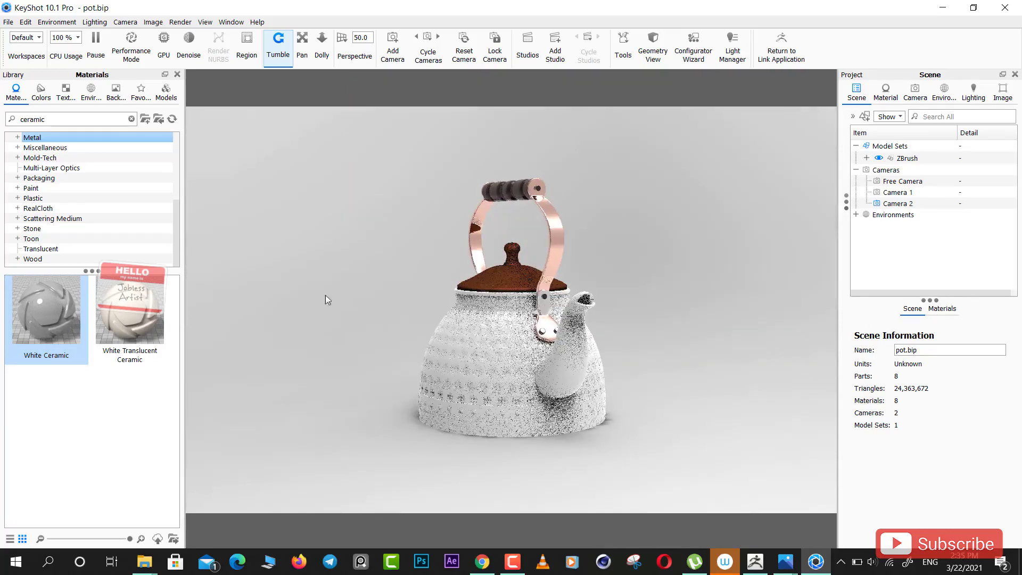
{"action": "scroll", "coordinate": [369, 279], "scroll_direction": "up", "scroll_amount": 3}
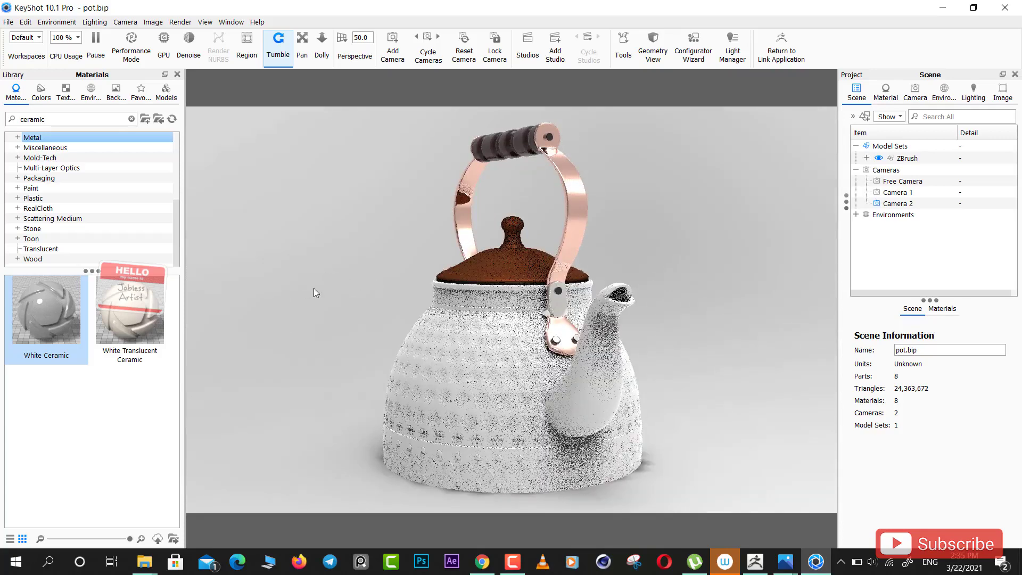
- Show White Ceramic #1's material properties, keep the type as Plastic, and bring up its #D1D1D1 Diffuse colour
{"action": "left_click", "coordinate": [885, 93]}
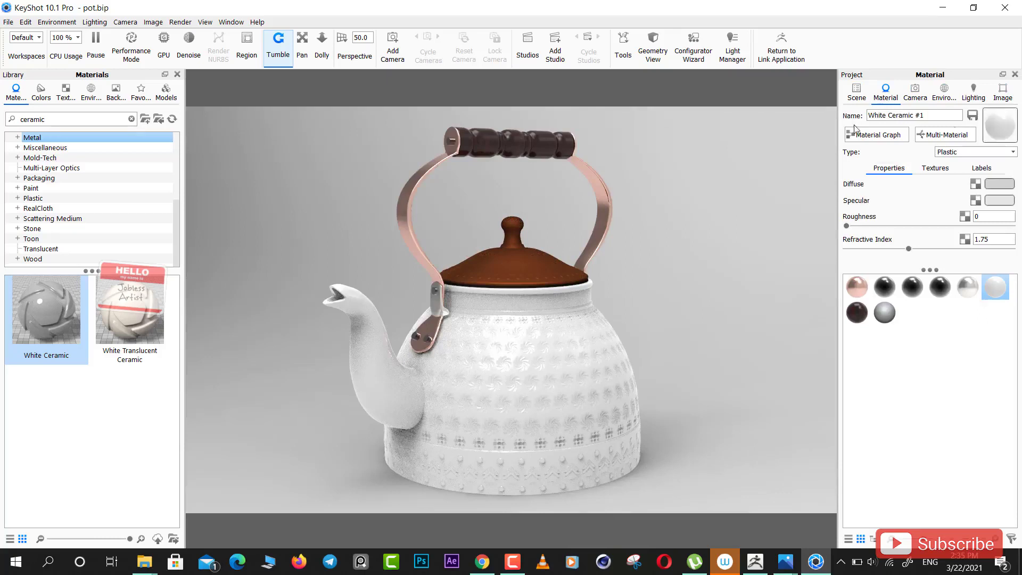
{"action": "left_click", "coordinate": [959, 153]}
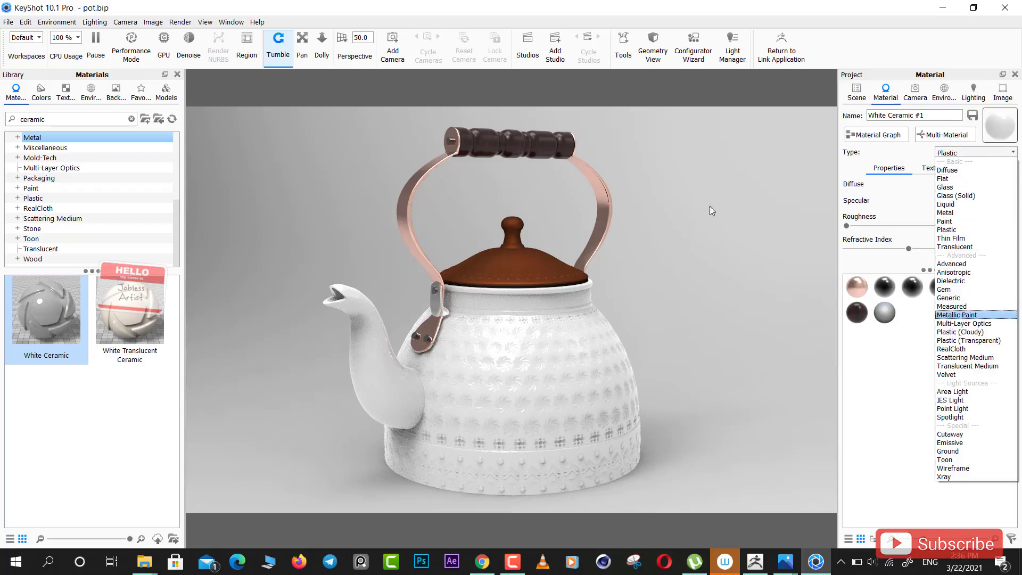
{"action": "left_click", "coordinate": [717, 169]}
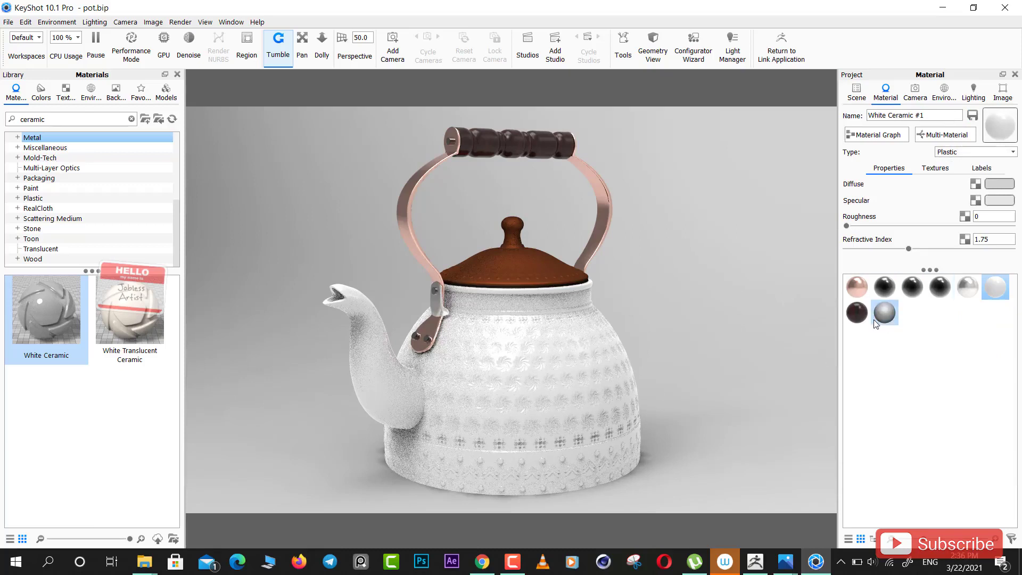
{"action": "left_click", "coordinate": [990, 184]}
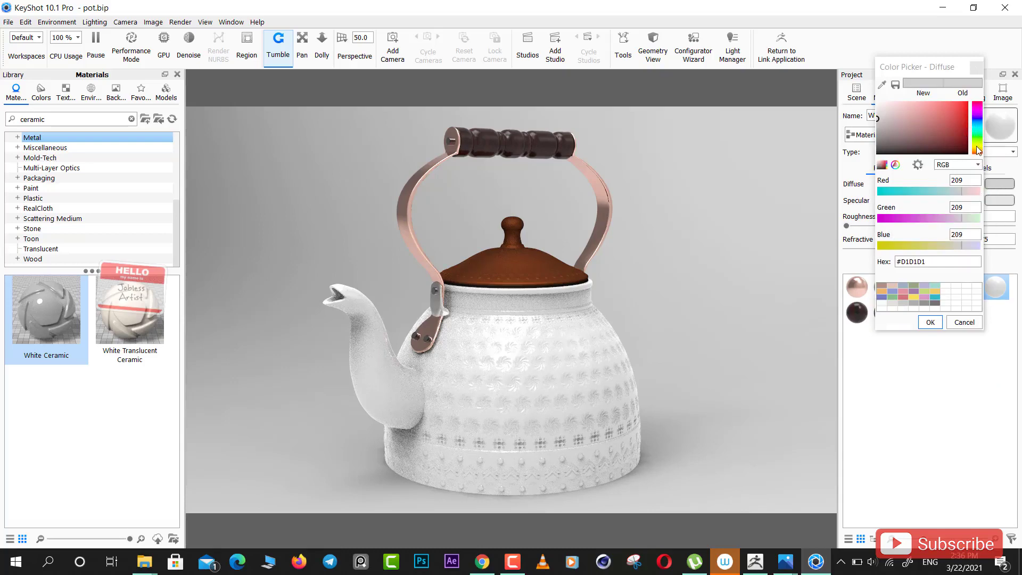
- Try bright yellow and cyan shades for the teapot body's diffuse colour
{"action": "left_click_drag", "start_coordinate": [977, 151], "coordinate": [957, 110]}
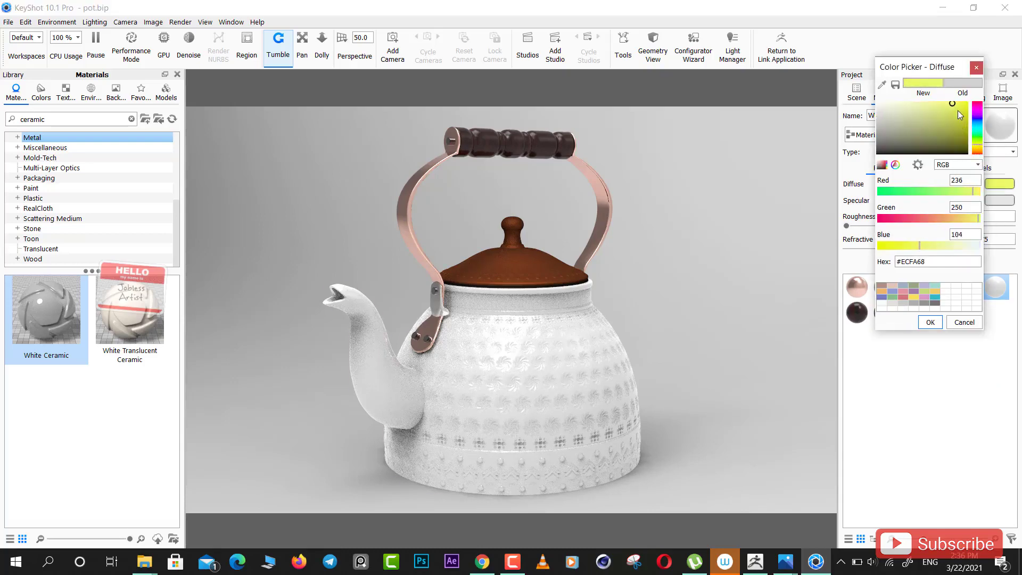
{"action": "left_click", "coordinate": [958, 111]}
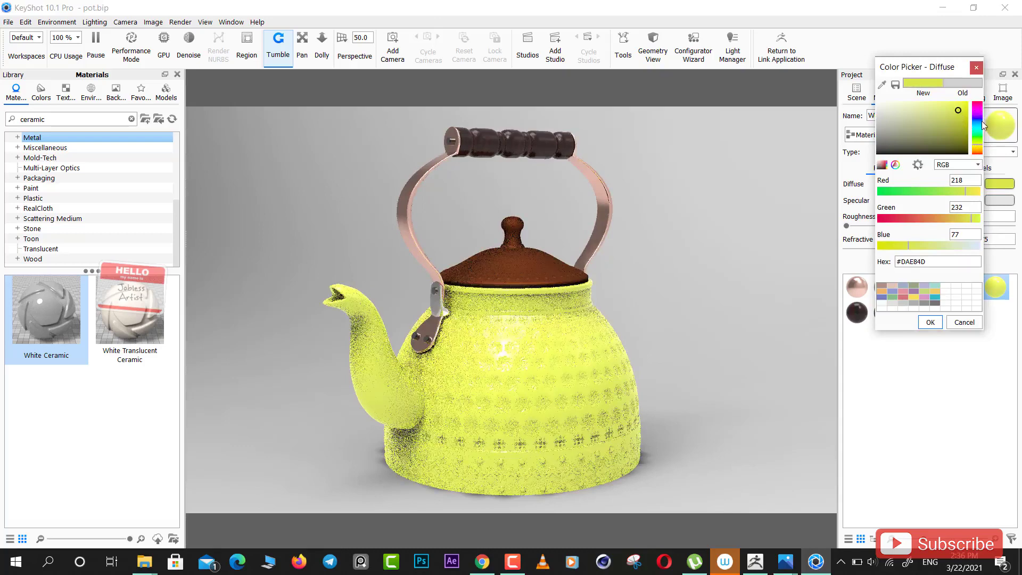
{"action": "left_click", "coordinate": [978, 126]}
{"action": "left_click", "coordinate": [959, 109]}
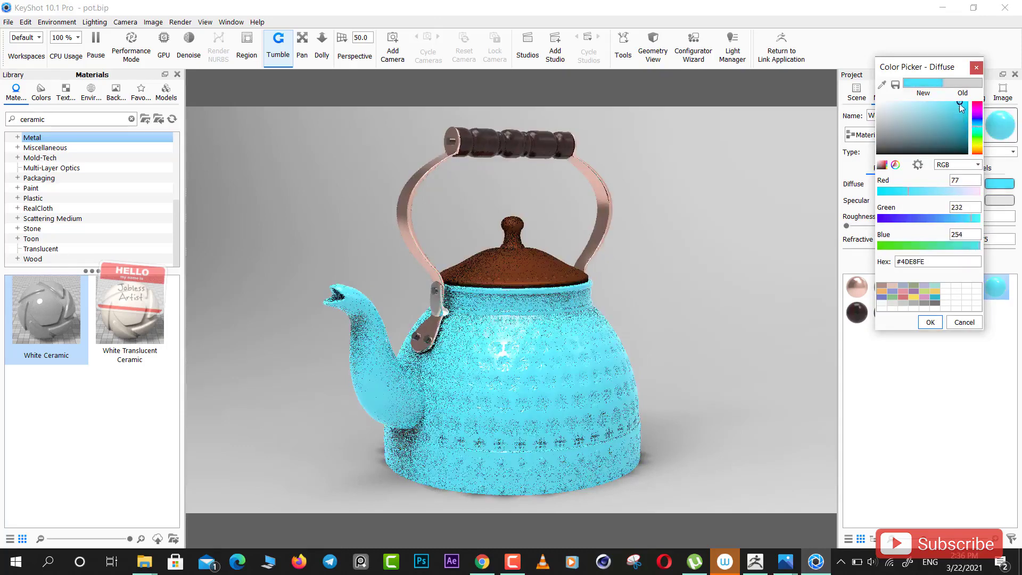
{"action": "left_click", "coordinate": [980, 150]}
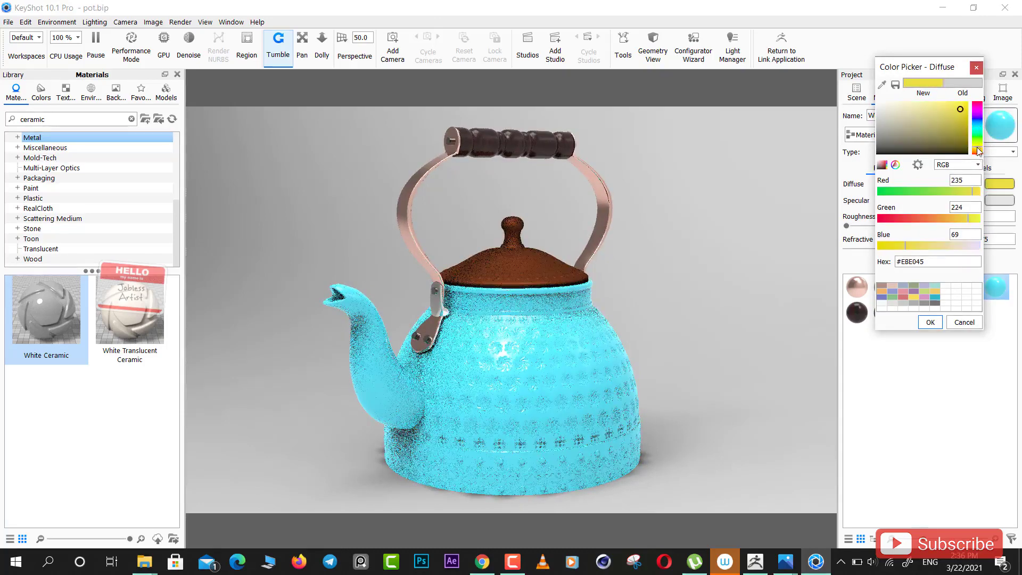
{"action": "left_click", "coordinate": [962, 109]}
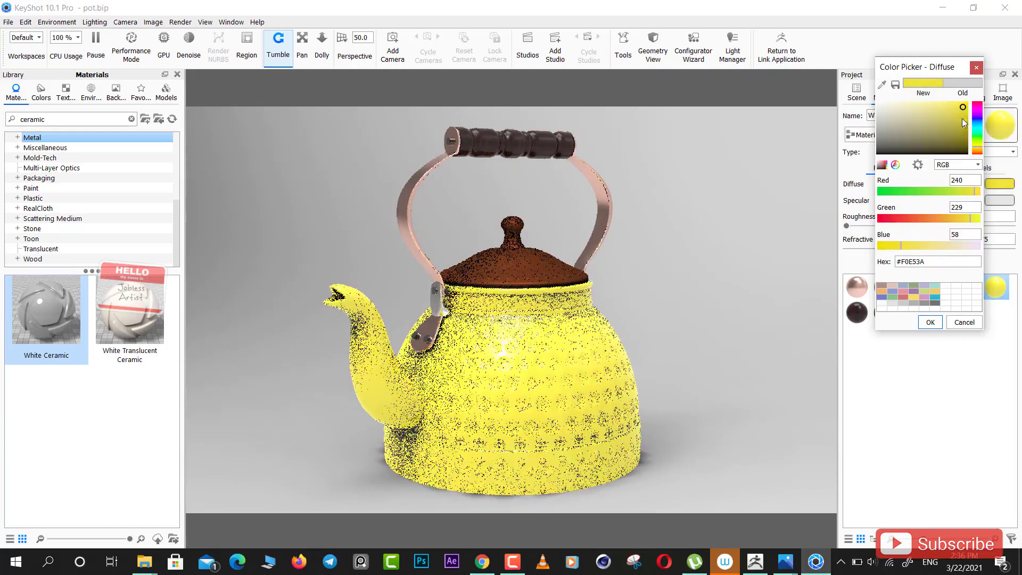
- Darken the body toward olive, confirm green, then change the diffuse colour to red #D20000
{"action": "left_click", "coordinate": [956, 136]}
{"action": "left_click", "coordinate": [955, 139]}
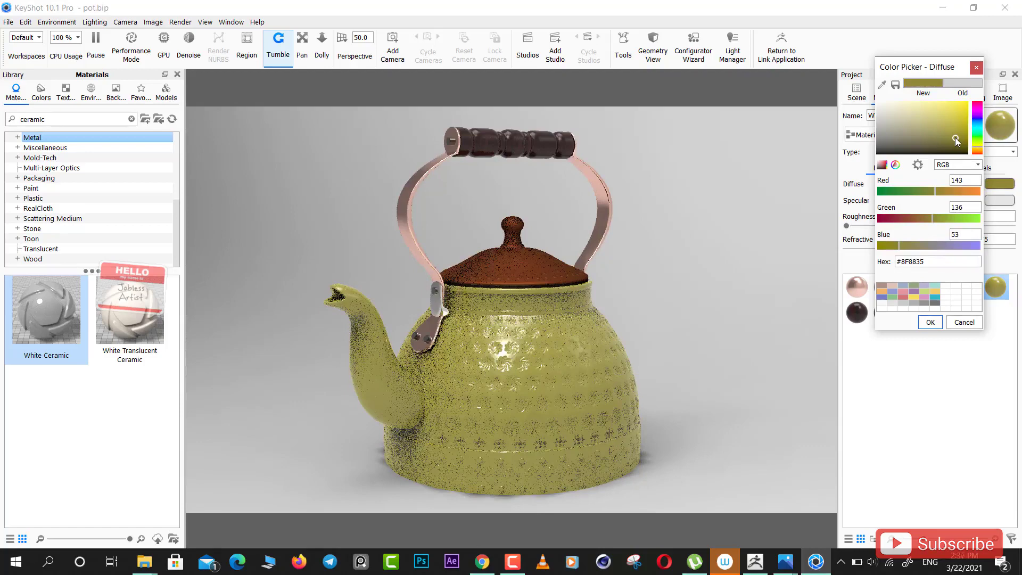
{"action": "left_click", "coordinate": [956, 135]}
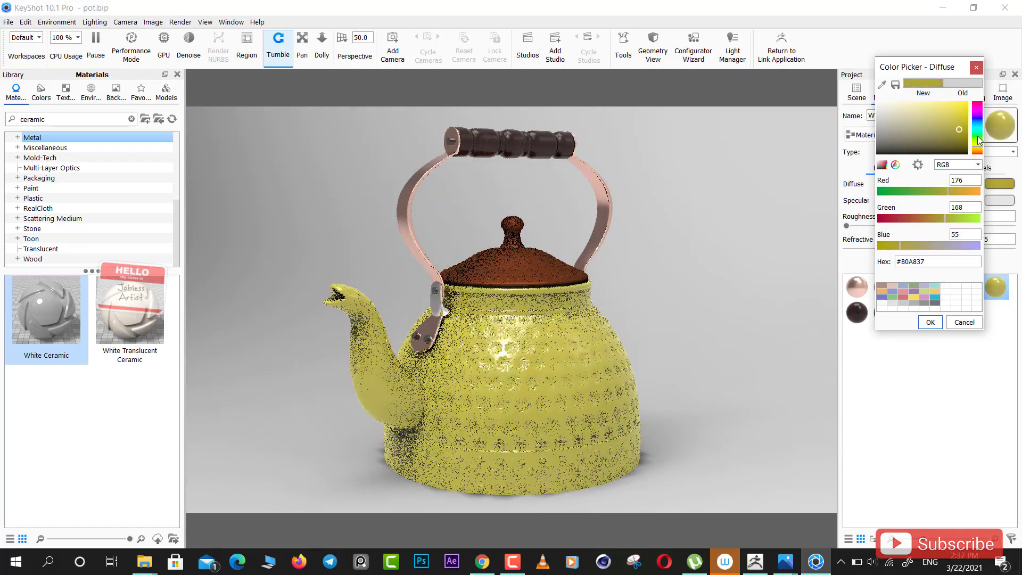
{"action": "left_click", "coordinate": [978, 137]}
{"action": "left_click", "coordinate": [980, 69]}
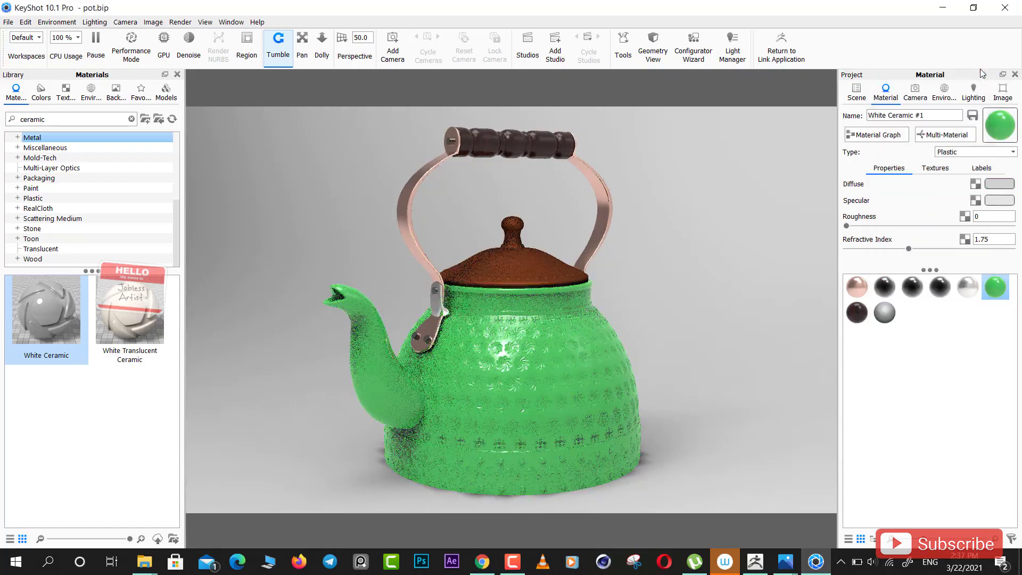
{"action": "left_click", "coordinate": [999, 183]}
{"action": "left_click", "coordinate": [969, 117]}
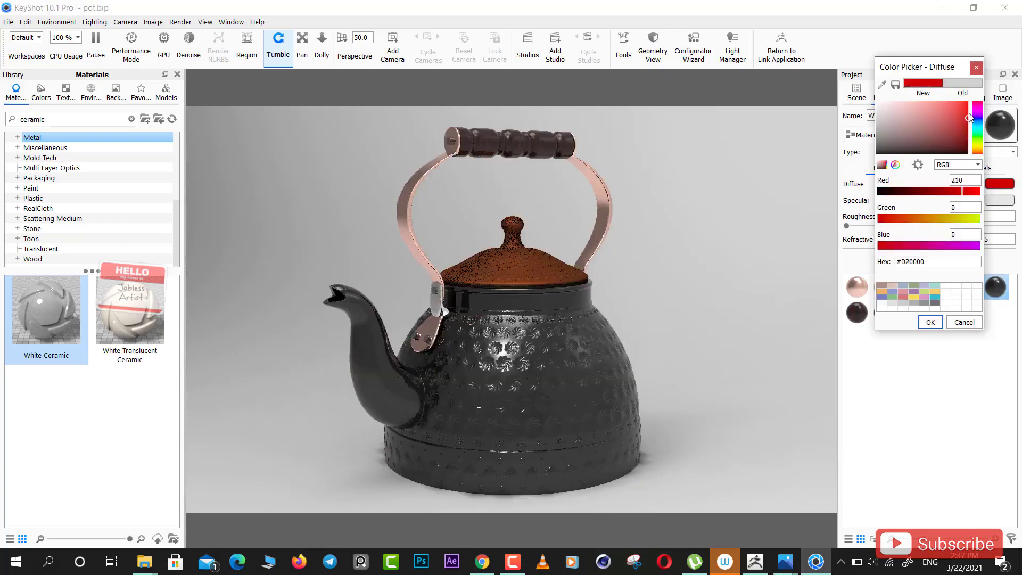
- After trying black, reds and cyan, confirm dark green #195140 as the body's diffuse colour
{"action": "left_click_drag", "start_coordinate": [970, 117], "coordinate": [957, 154]}
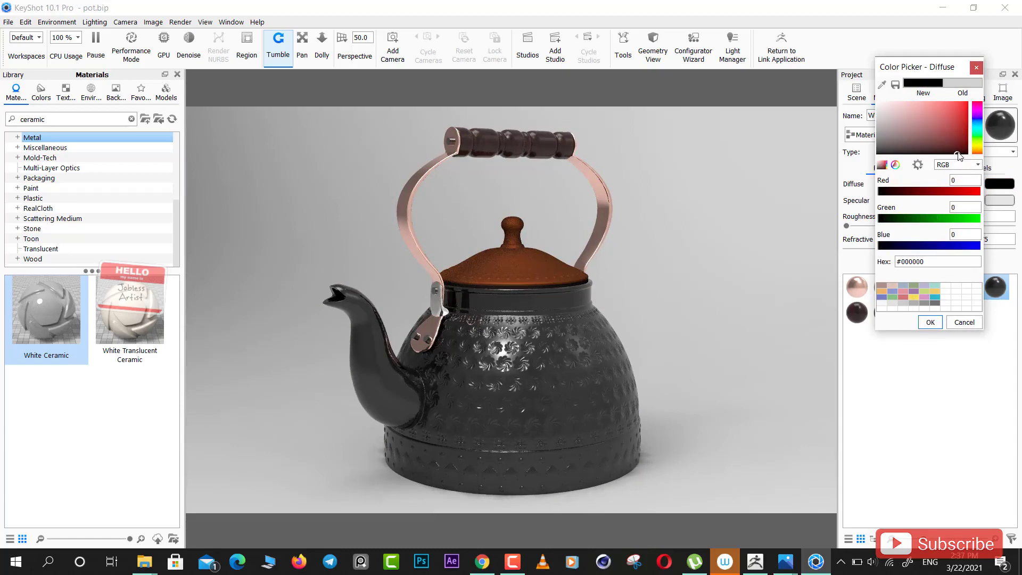
{"action": "left_click_drag", "start_coordinate": [959, 156], "coordinate": [967, 121]}
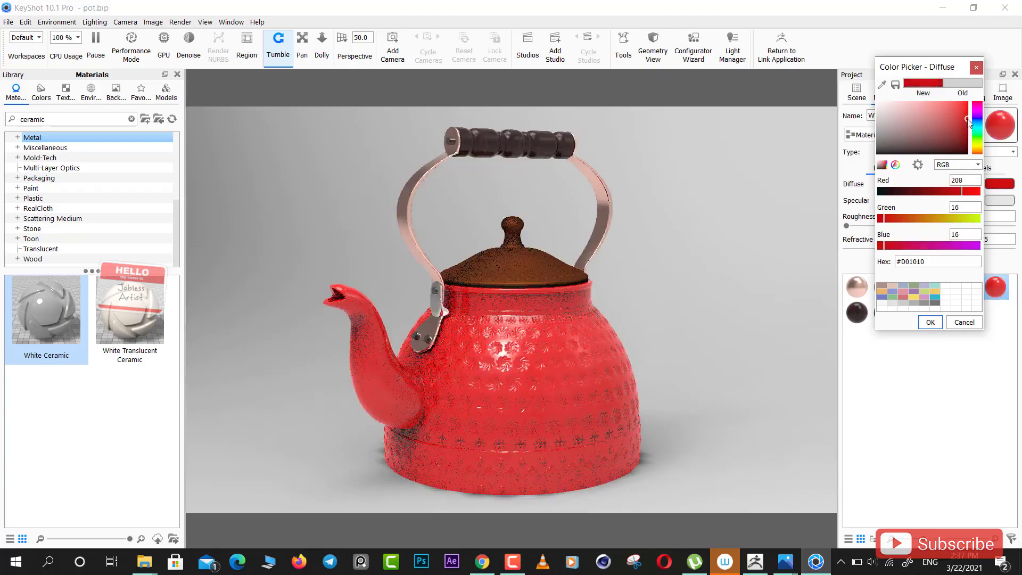
{"action": "mouse_move", "coordinate": [968, 120]}
{"action": "left_mouse_down"}
{"action": "mouse_move", "coordinate": [961, 103]}
{"action": "mouse_move", "coordinate": [948, 121]}
{"action": "mouse_move", "coordinate": [977, 154]}
{"action": "left_mouse_up"}
{"action": "left_click", "coordinate": [978, 133]}
{"action": "left_click", "coordinate": [956, 149]}
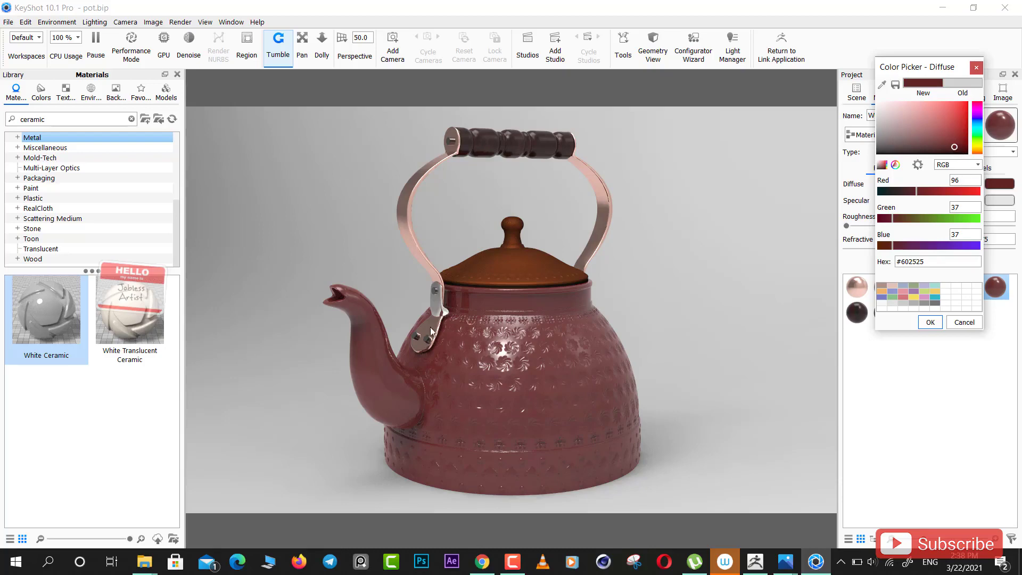
{"action": "left_click_drag", "start_coordinate": [956, 149], "coordinate": [957, 111]}
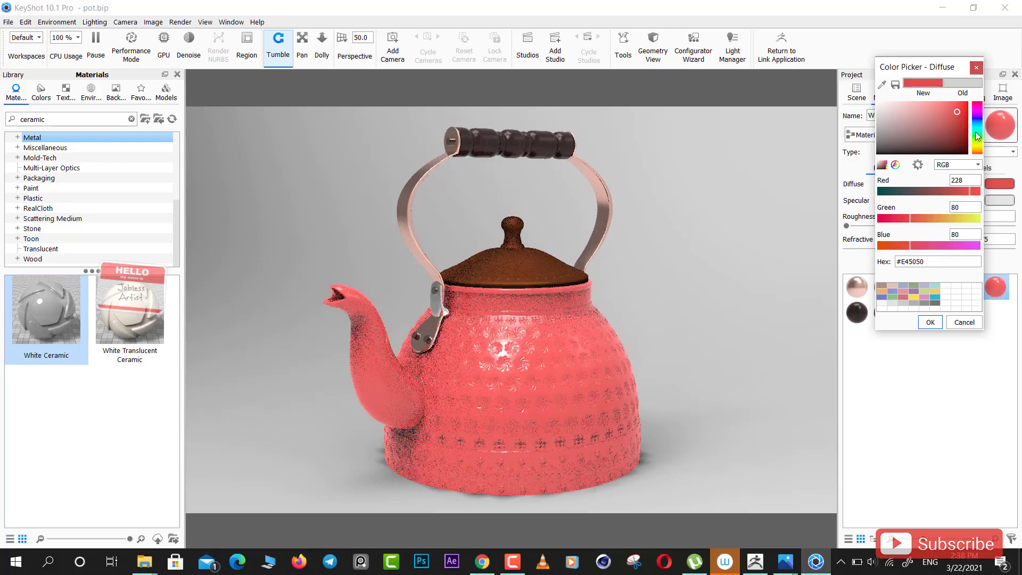
{"action": "left_click", "coordinate": [978, 132]}
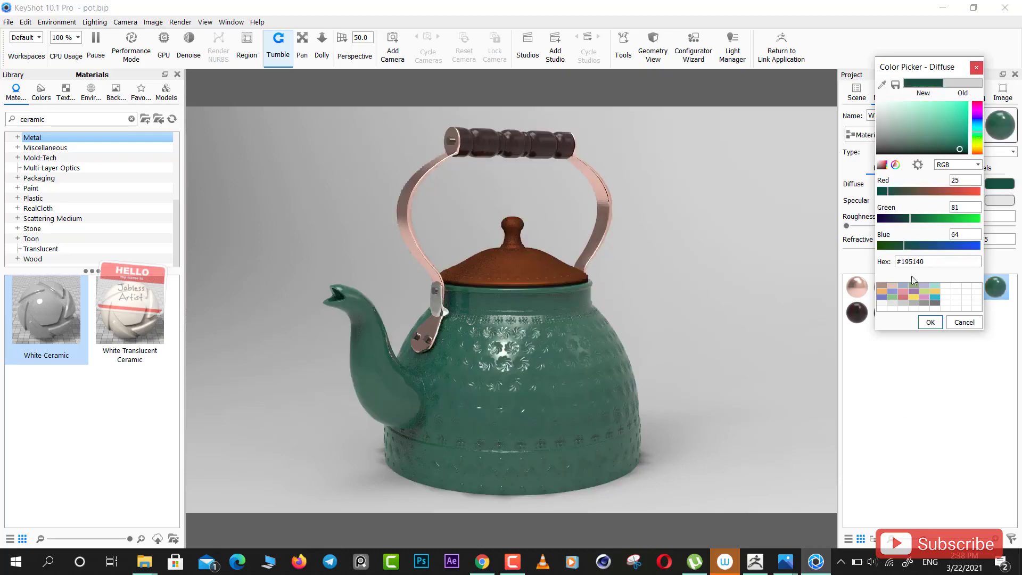
{"action": "left_click", "coordinate": [930, 322]}
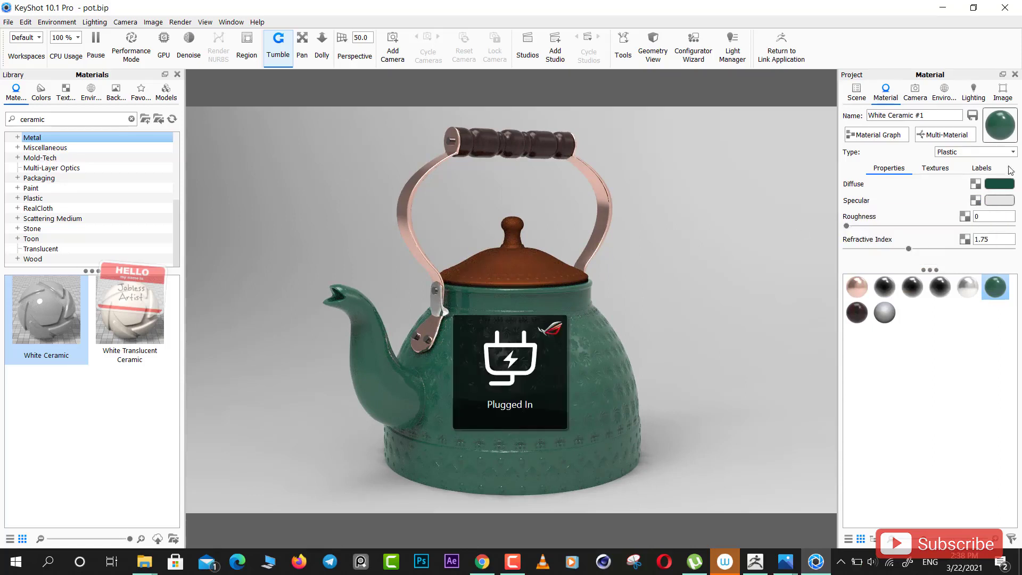
- Give the body a magenta #E14DE2 specular colour and raise its roughness to about 0.14
{"action": "left_click", "coordinate": [997, 205]}
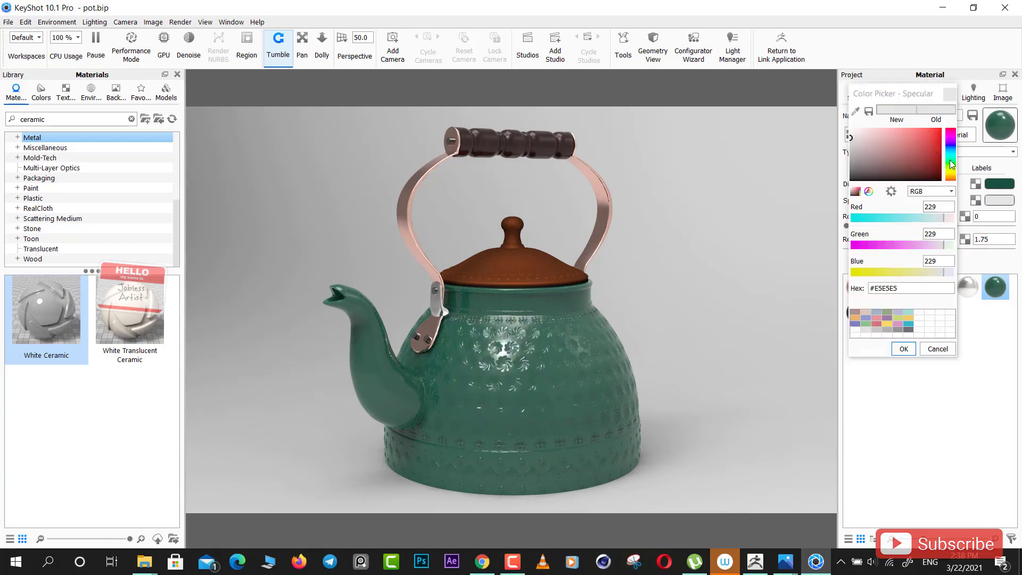
{"action": "left_click", "coordinate": [950, 161]}
{"action": "mouse_move", "coordinate": [921, 147]}
{"action": "left_mouse_down"}
{"action": "mouse_move", "coordinate": [931, 136]}
{"action": "mouse_move", "coordinate": [880, 165]}
{"action": "mouse_move", "coordinate": [919, 156]}
{"action": "left_mouse_up"}
{"action": "left_click", "coordinate": [950, 170]}
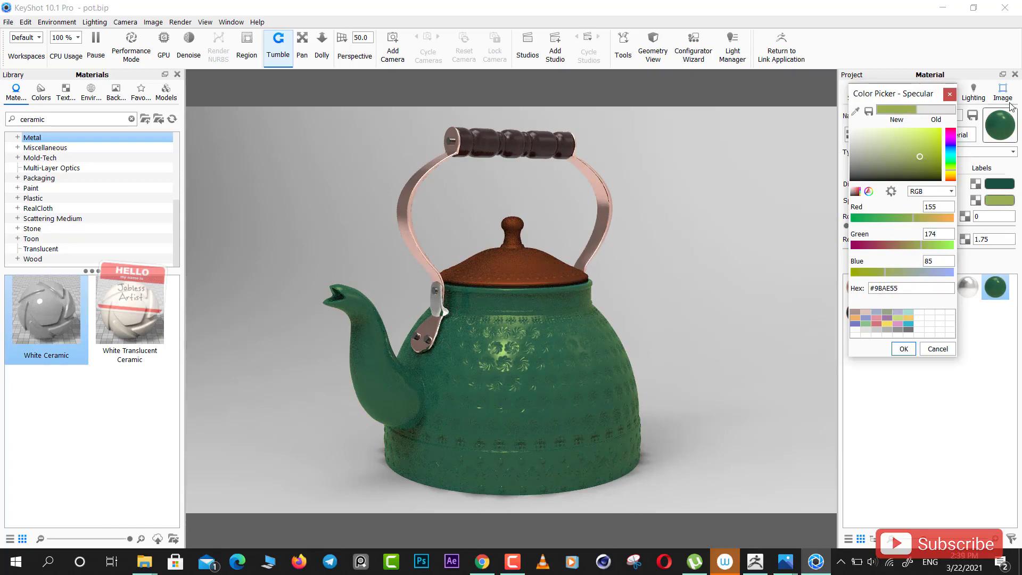
{"action": "left_click", "coordinate": [951, 140]}
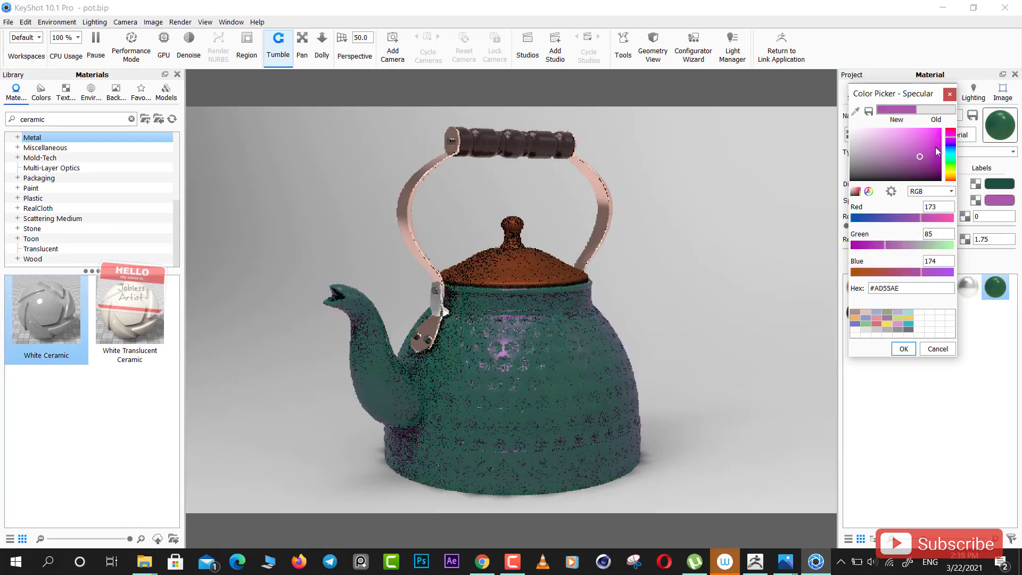
{"action": "left_click_drag", "start_coordinate": [922, 155], "coordinate": [931, 139]}
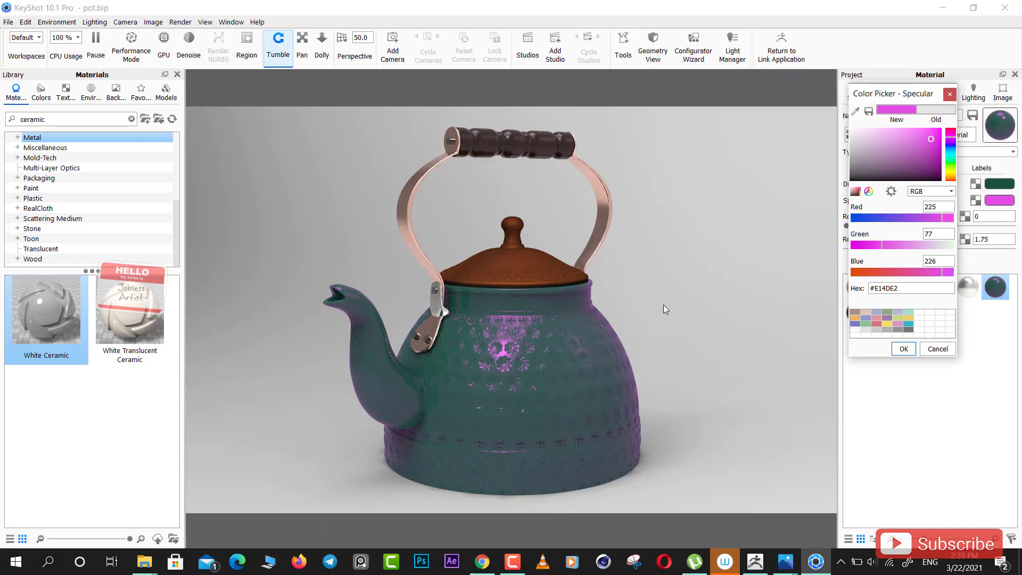
{"action": "left_click", "coordinate": [904, 349]}
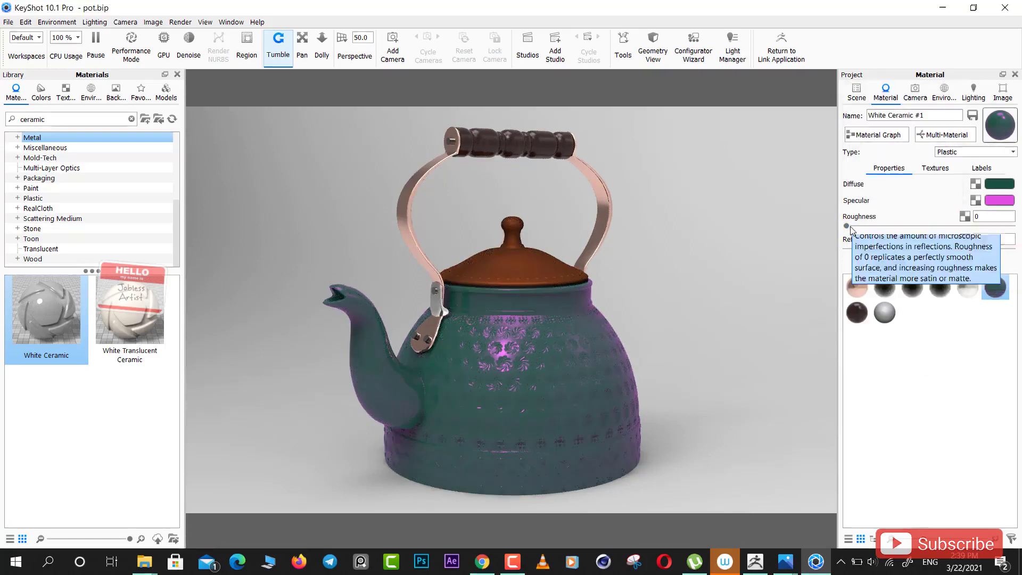
{"action": "left_click_drag", "start_coordinate": [846, 226], "coordinate": [924, 227]}
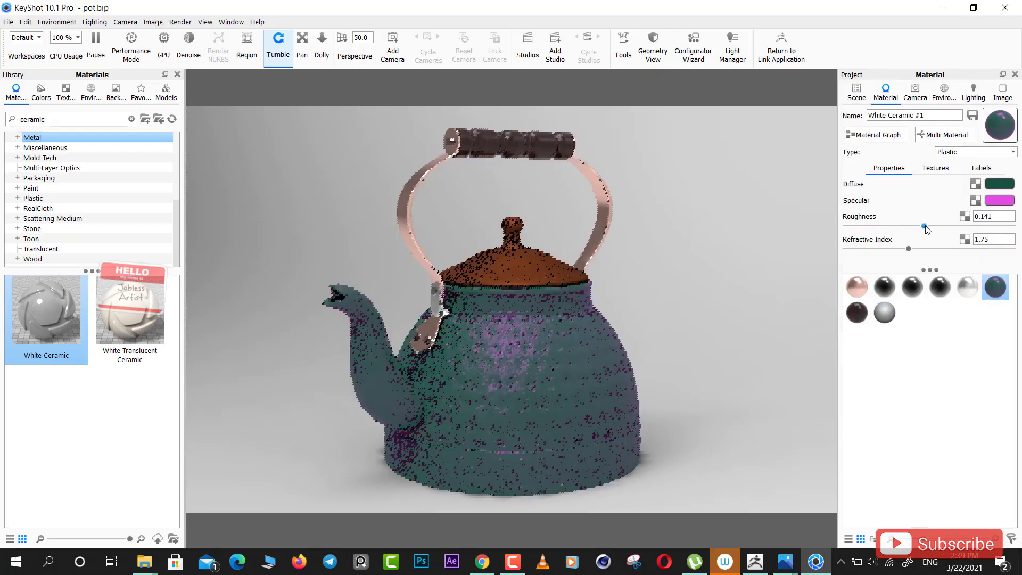
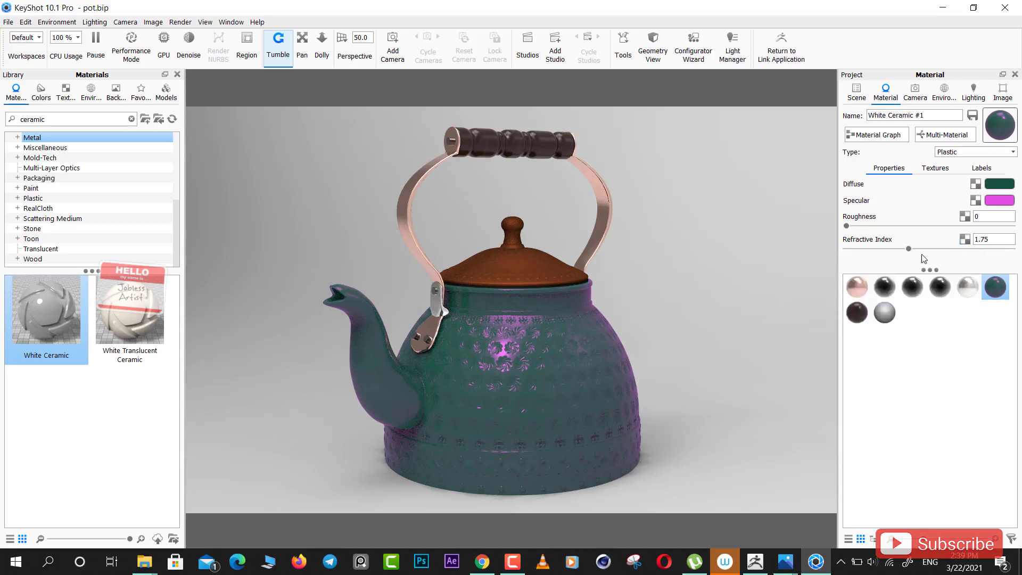
- Set the body material's refractive index to 1.75 and clear the 'ceramic' library search
{"action": "left_click_drag", "start_coordinate": [909, 248], "coordinate": [925, 249]}
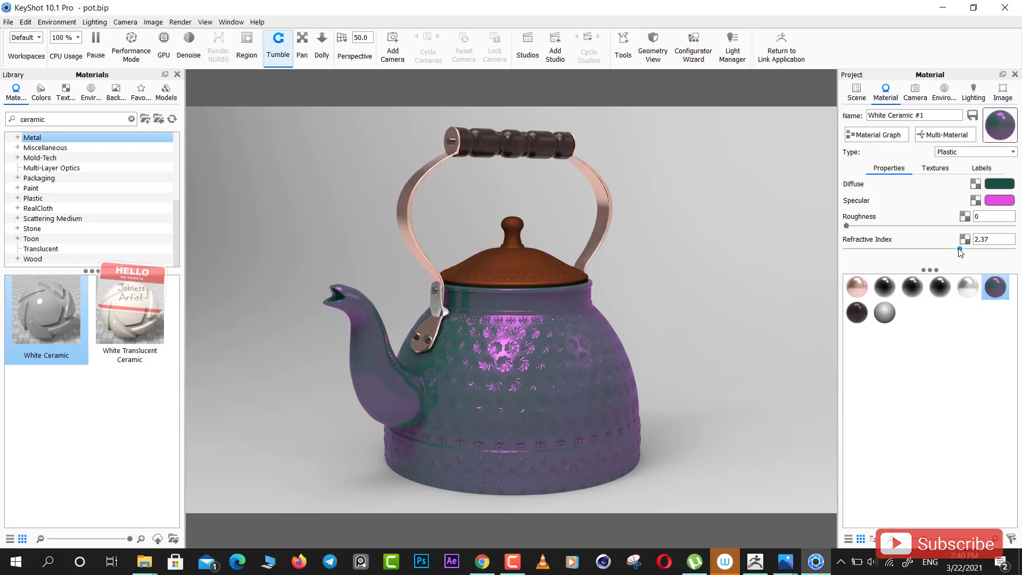
{"action": "mouse_move", "coordinate": [960, 249]}
{"action": "left_mouse_down"}
{"action": "mouse_move", "coordinate": [899, 249]}
{"action": "mouse_move", "coordinate": [966, 249]}
{"action": "mouse_move", "coordinate": [919, 249]}
{"action": "left_mouse_up"}
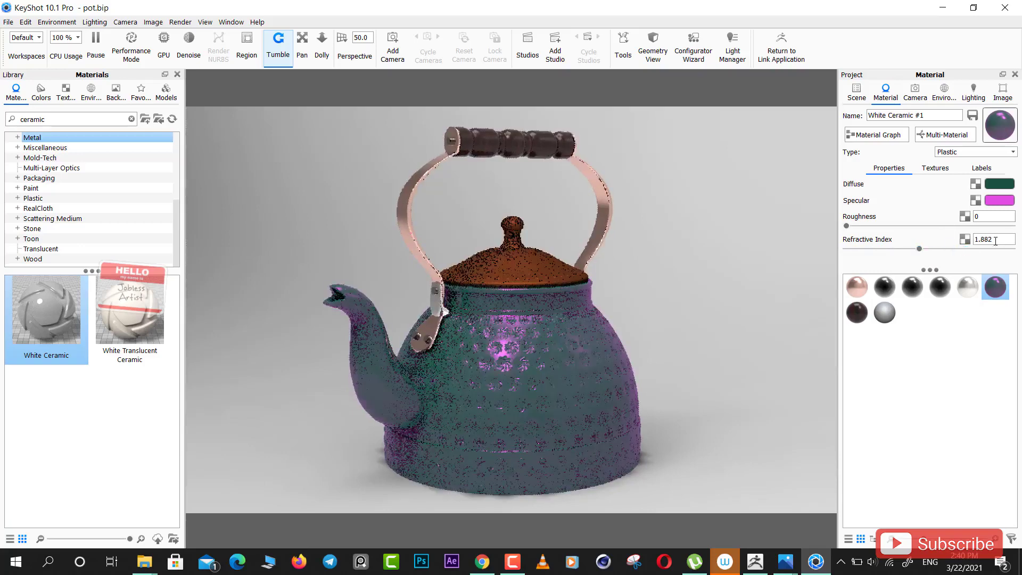
{"action": "left_click_drag", "start_coordinate": [997, 242], "coordinate": [972, 240]}
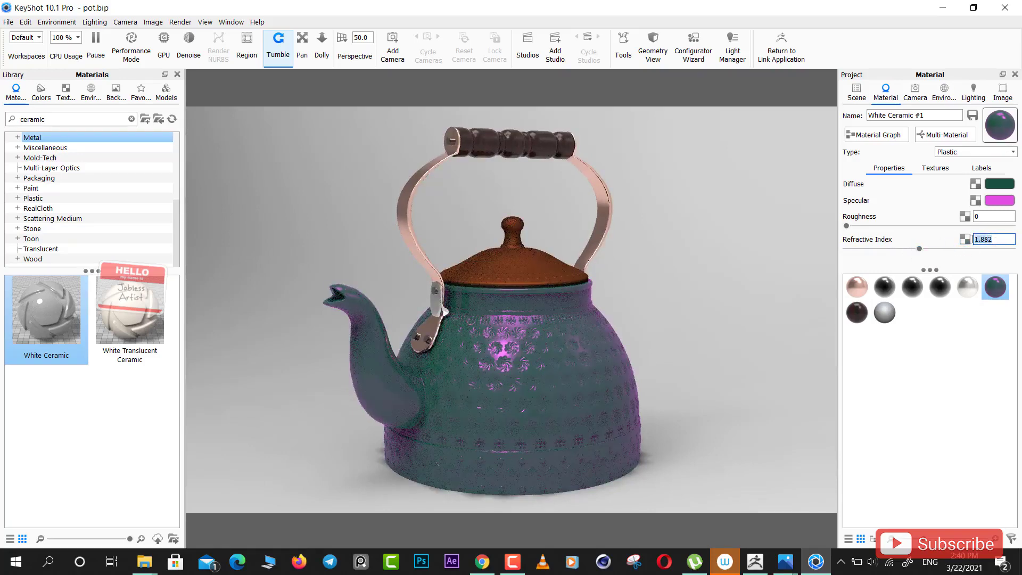
{"action": "type", "text": "1.75"}
{"action": "key", "text": "Return"}
{"action": "left_click_drag", "start_coordinate": [49, 119], "coordinate": [1, 119]}
{"action": "key", "text": "BackSpace"}
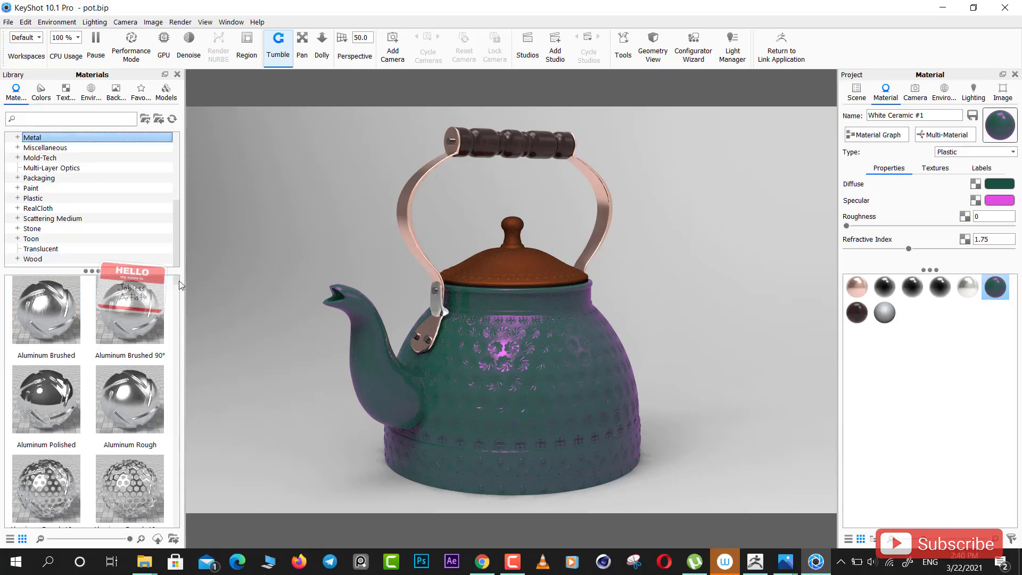
- Give the body Anodized Titanium Brushed 90° Purple and check the green lid's Titanium preset
{"action": "mouse_move", "coordinate": [177, 283]}
{"action": "left_mouse_down"}
{"action": "mouse_move", "coordinate": [175, 339]}
{"action": "mouse_move", "coordinate": [513, 260]}
{"action": "left_mouse_up"}
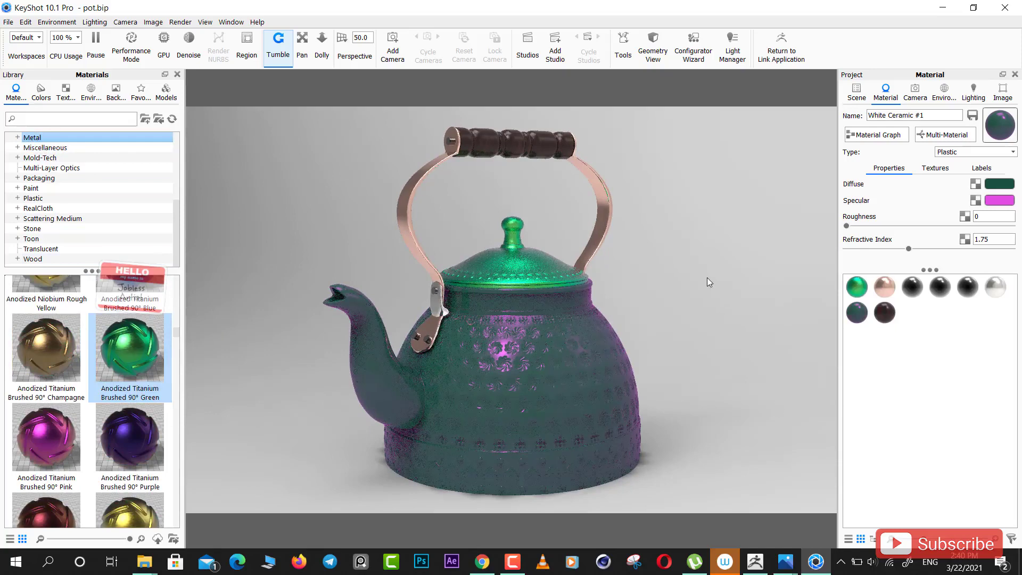
{"action": "mouse_move", "coordinate": [707, 279]}
{"action": "left_mouse_down"}
{"action": "mouse_move", "coordinate": [727, 334]}
{"action": "mouse_move", "coordinate": [722, 289]}
{"action": "left_mouse_up"}
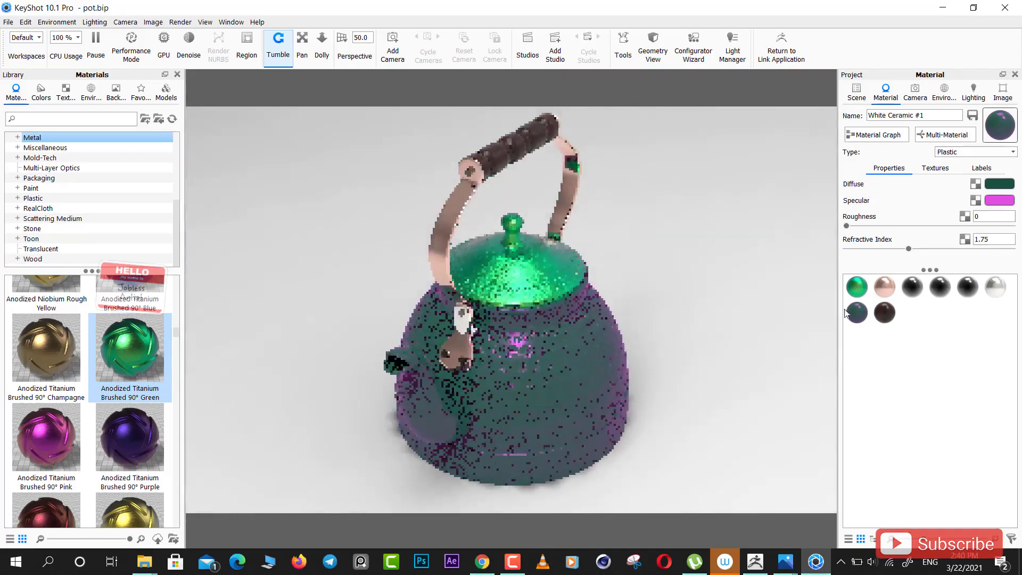
{"action": "left_click_drag", "start_coordinate": [820, 314], "coordinate": [676, 311]}
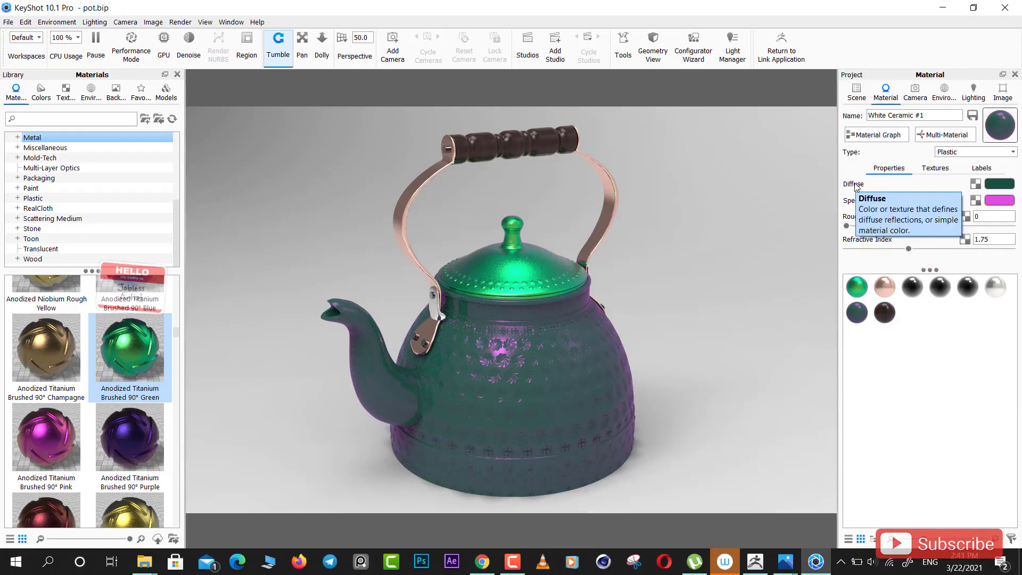
{"action": "double_click", "coordinate": [856, 285]}
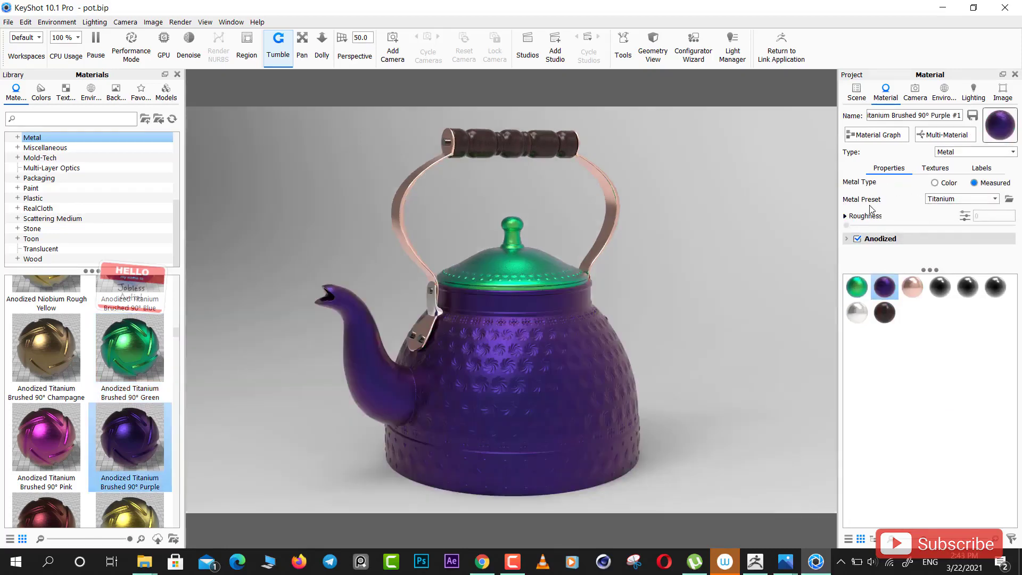
{"action": "left_click", "coordinate": [995, 199]}
{"action": "left_click", "coordinate": [994, 199]}
- Filter the material library to glass materials
{"action": "left_click", "coordinate": [612, 224]}
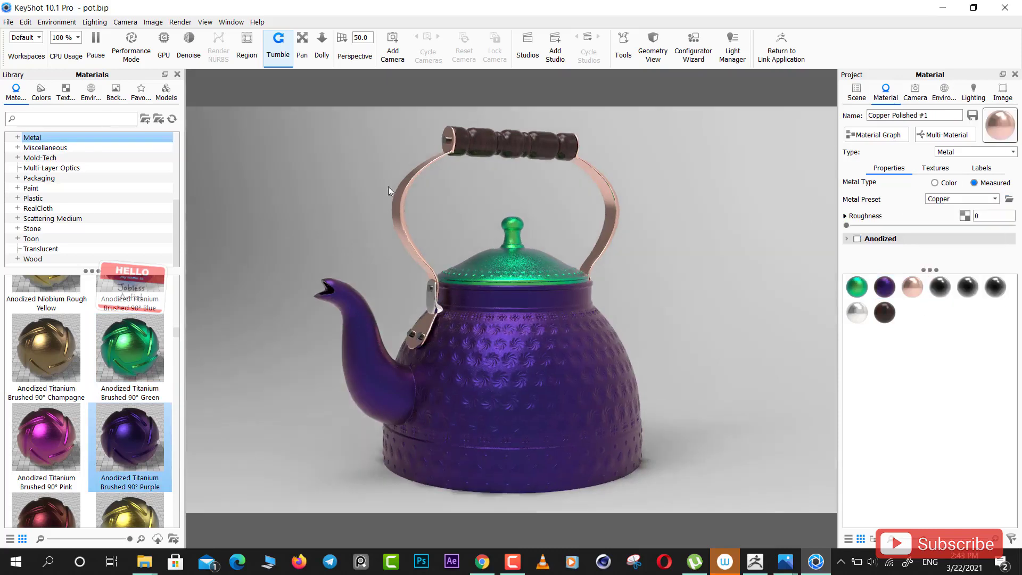
{"action": "left_click", "coordinate": [57, 122]}
{"action": "type", "text": "glass"}
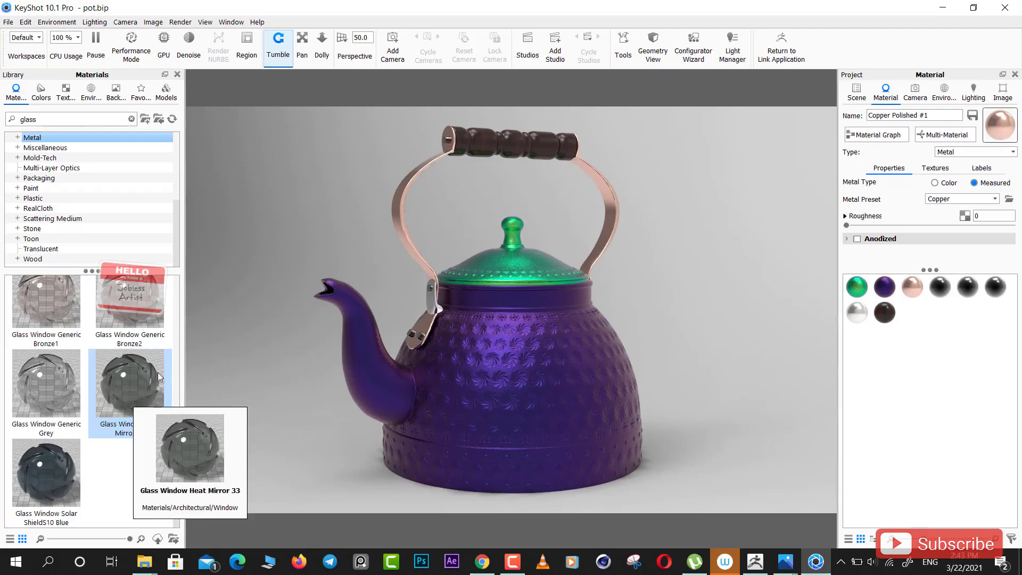
{"action": "mouse_move", "coordinate": [178, 511]}
{"action": "left_mouse_down"}
{"action": "mouse_move", "coordinate": [190, 465]}
{"action": "mouse_move", "coordinate": [190, 476]}
{"action": "left_mouse_up"}
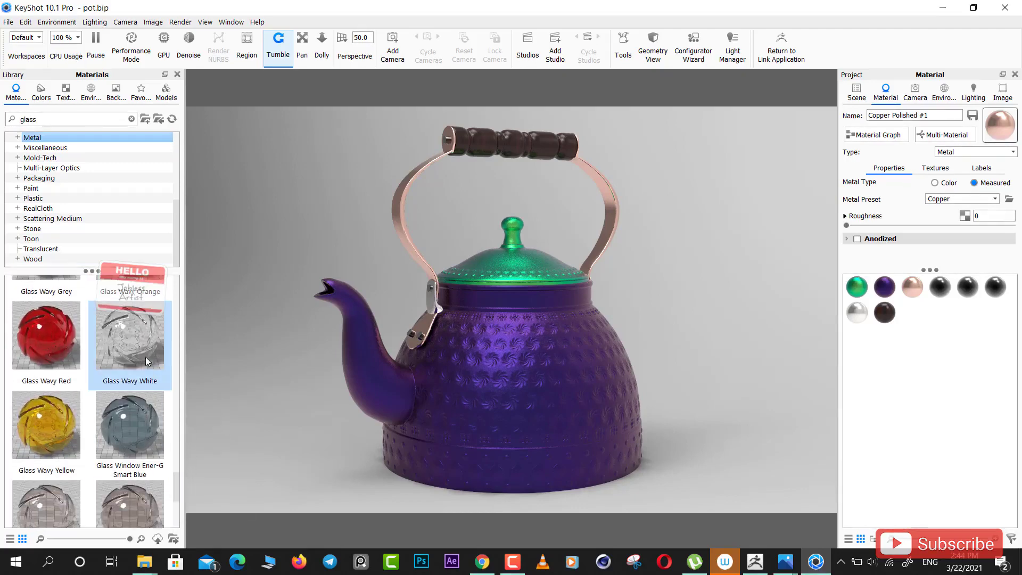
{"action": "left_click_drag", "start_coordinate": [146, 357], "coordinate": [500, 404]}
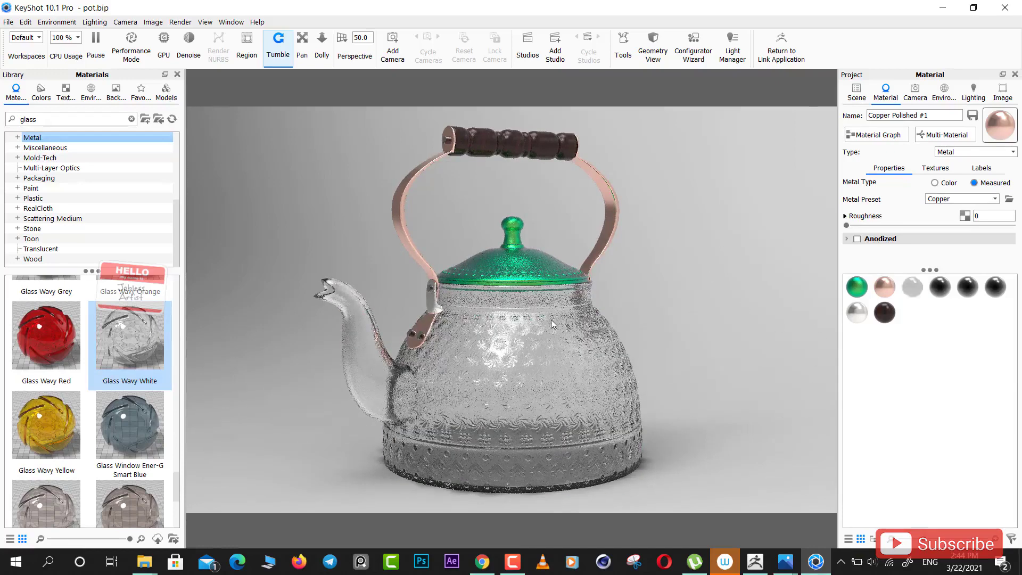
{"action": "left_click", "coordinate": [856, 287]}
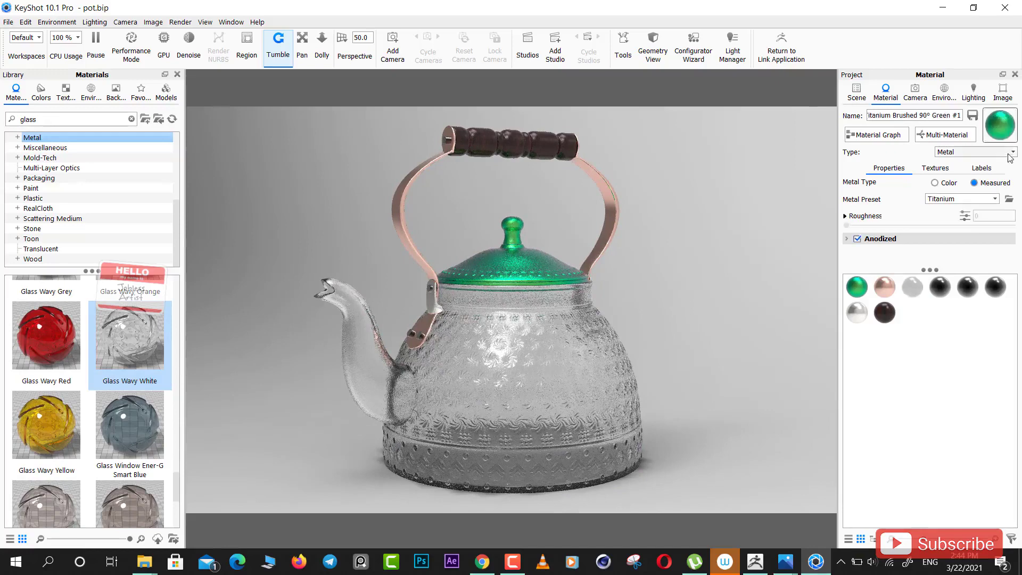
{"action": "left_click", "coordinate": [974, 152]}
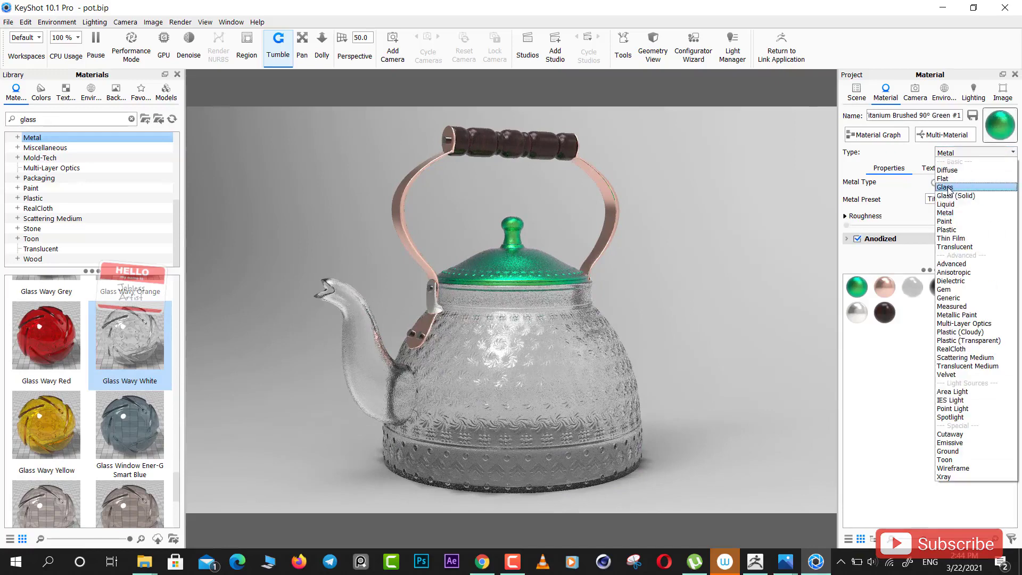
{"action": "left_click", "coordinate": [947, 188]}
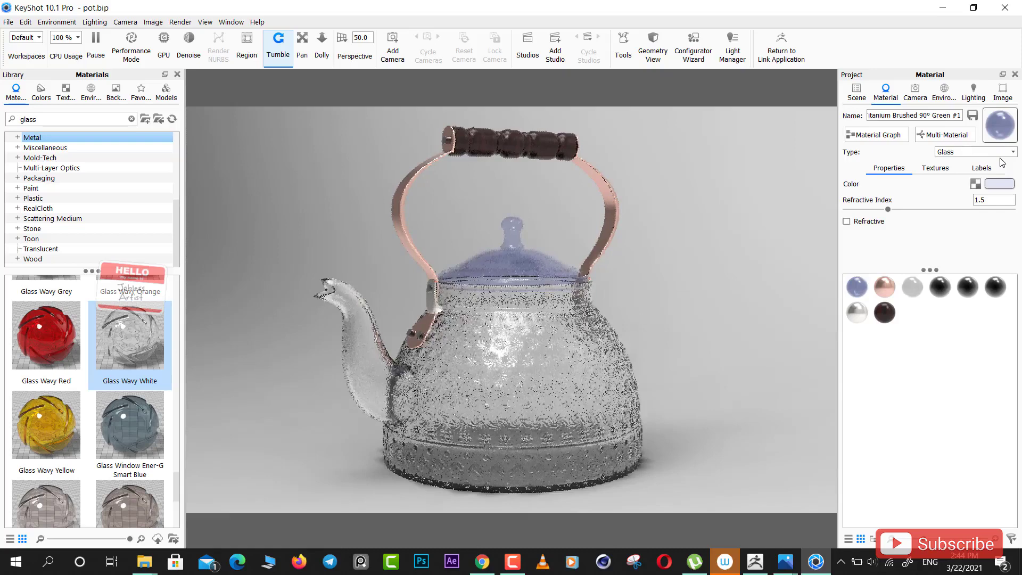
{"action": "left_click_drag", "start_coordinate": [695, 286], "coordinate": [711, 350]}
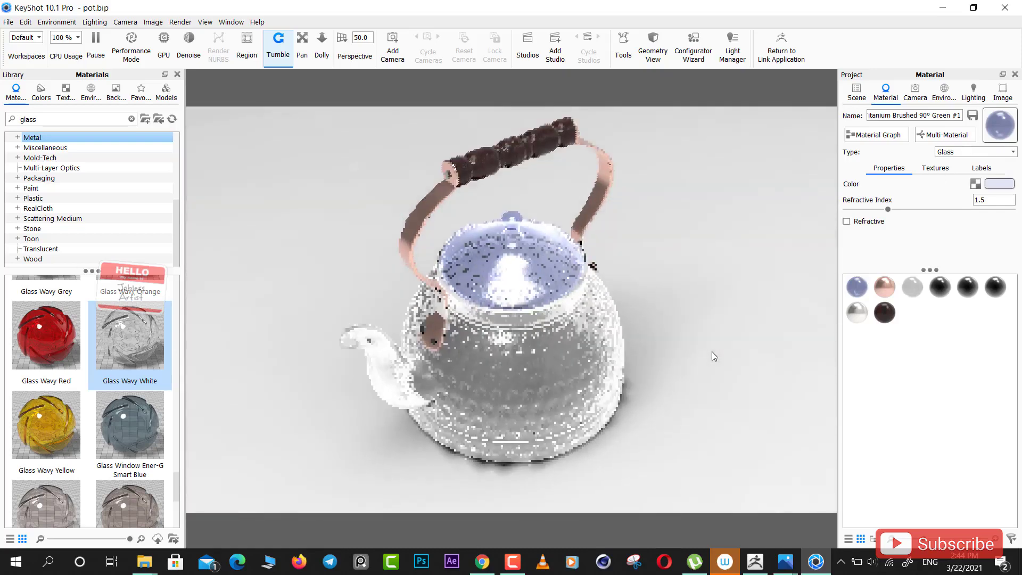
{"action": "key", "text": "ctrl+z"}
{"action": "key", "text": "ctrl+z"}
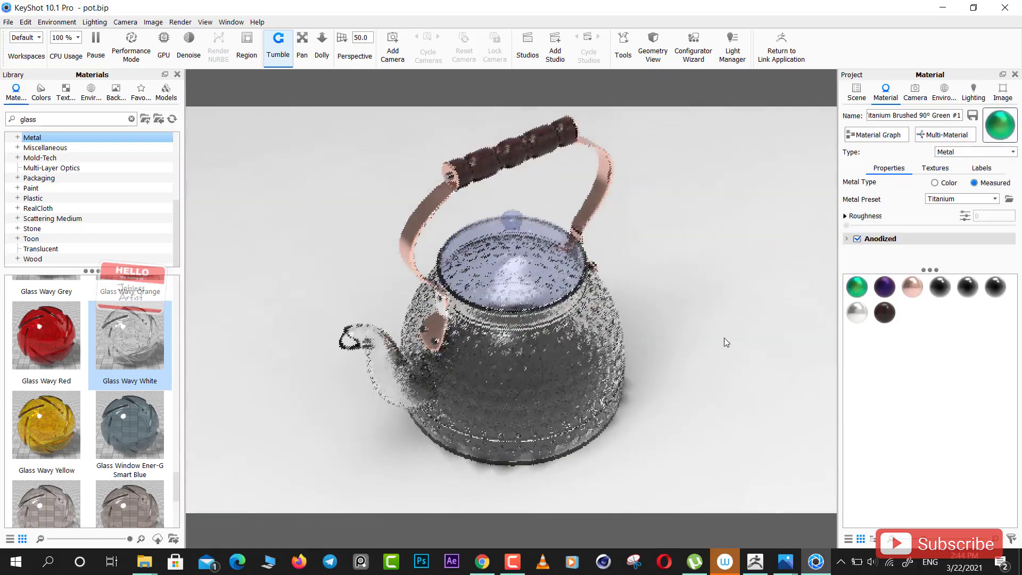
{"action": "left_click_drag", "start_coordinate": [722, 348], "coordinate": [713, 265]}
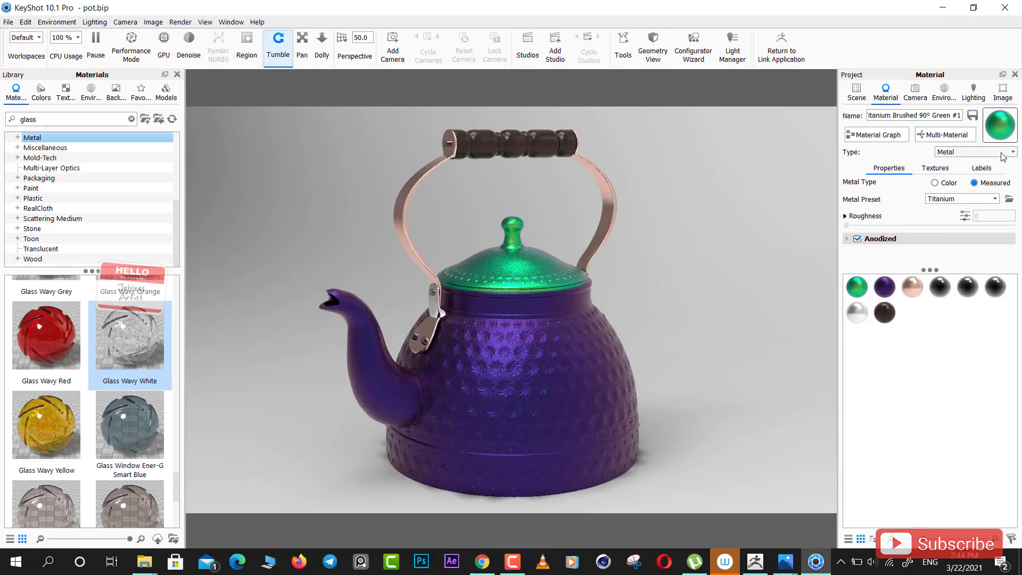
- Try Diffuse, Flat, Glass, Thin Film, Anisotropic and RealCloth material types on the lid
{"action": "left_click", "coordinate": [958, 155]}
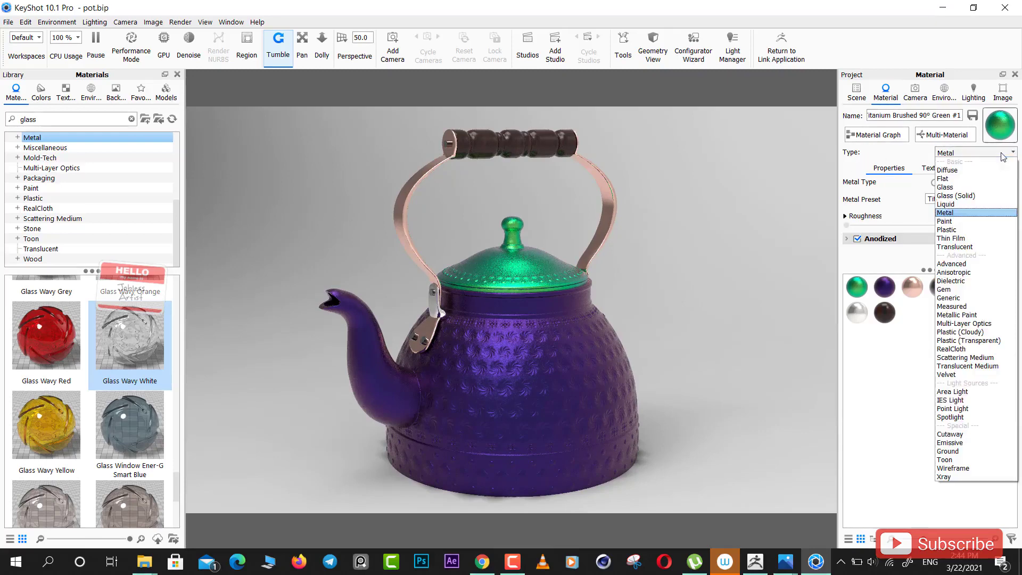
{"action": "left_click", "coordinate": [953, 170]}
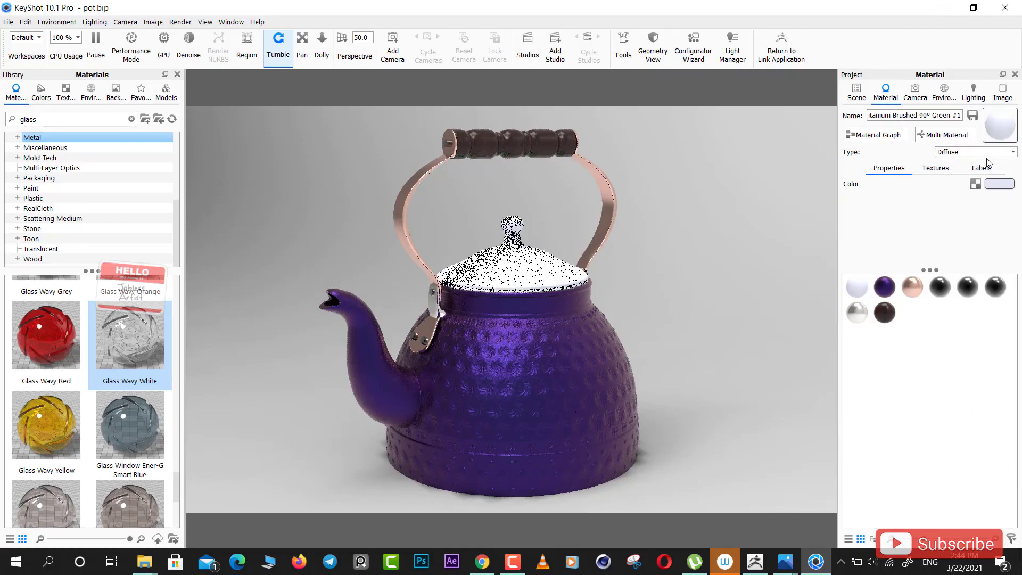
{"action": "left_click", "coordinate": [963, 152]}
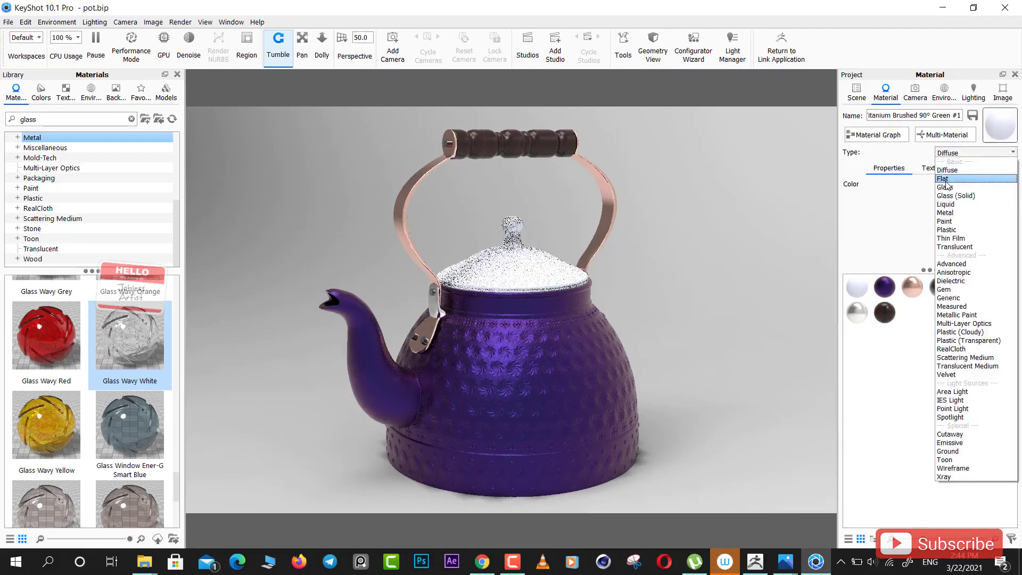
{"action": "left_click", "coordinate": [947, 185]}
{"action": "left_click", "coordinate": [1007, 152]}
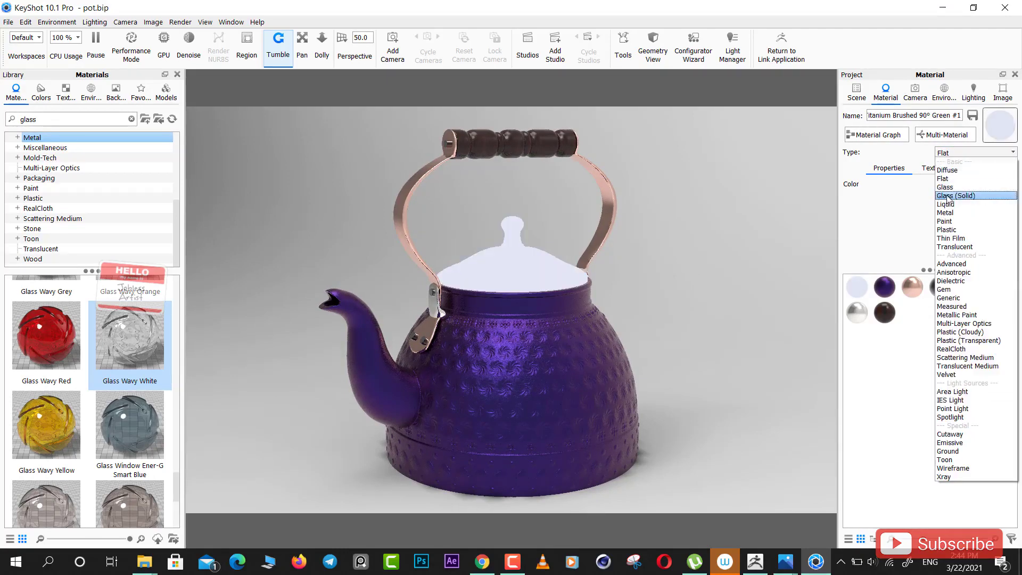
{"action": "left_click", "coordinate": [947, 188]}
{"action": "left_click", "coordinate": [1008, 152]}
{"action": "left_click", "coordinate": [951, 237]}
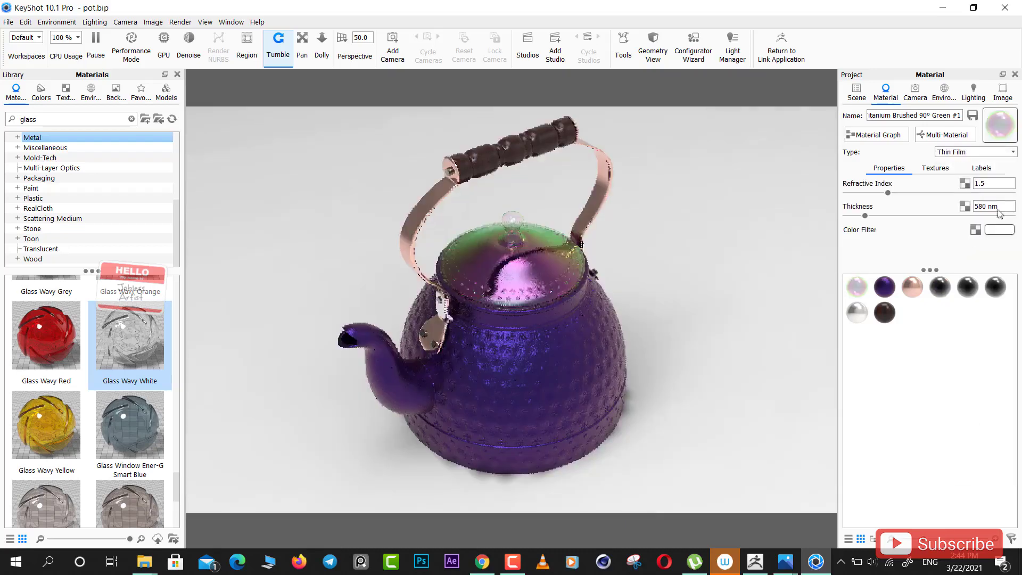
{"action": "left_click", "coordinate": [1001, 152]}
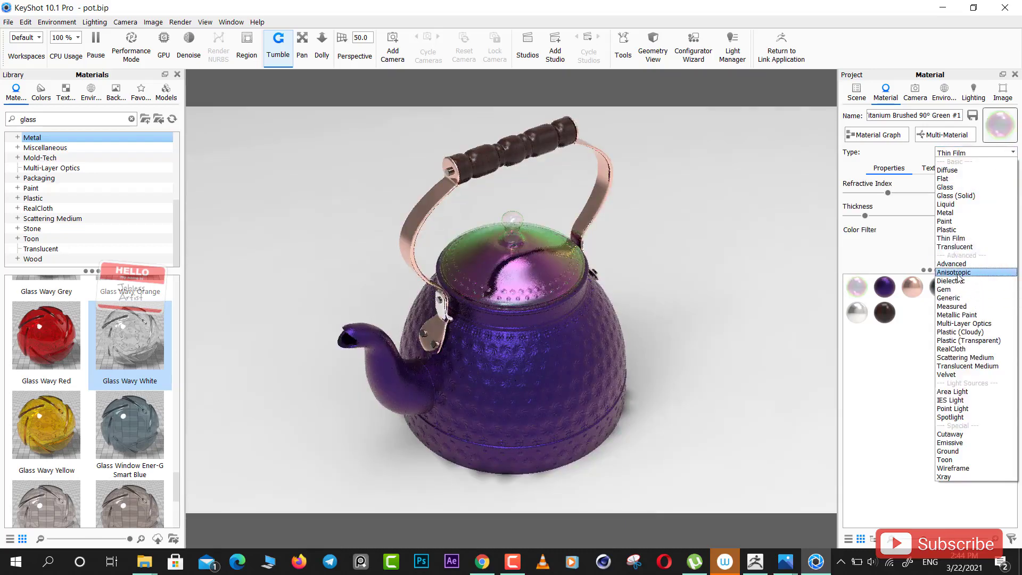
{"action": "left_click", "coordinate": [958, 273]}
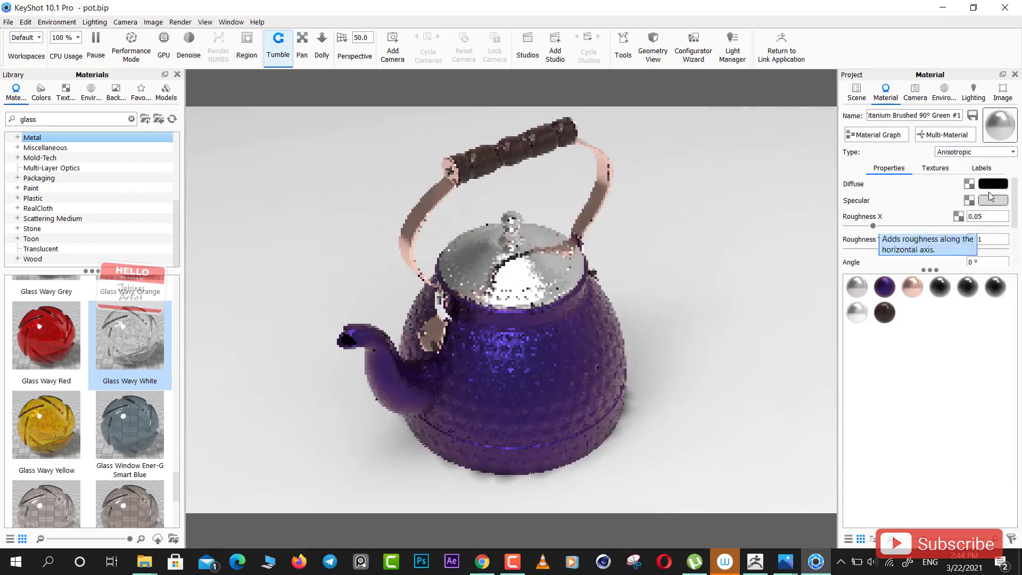
{"action": "left_click", "coordinate": [1006, 153]}
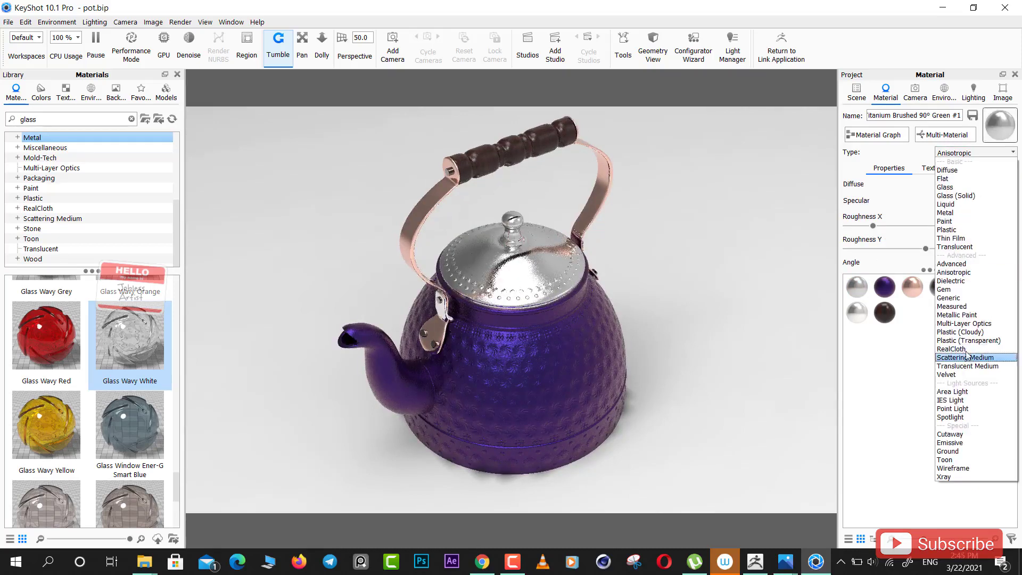
{"action": "left_click", "coordinate": [964, 350]}
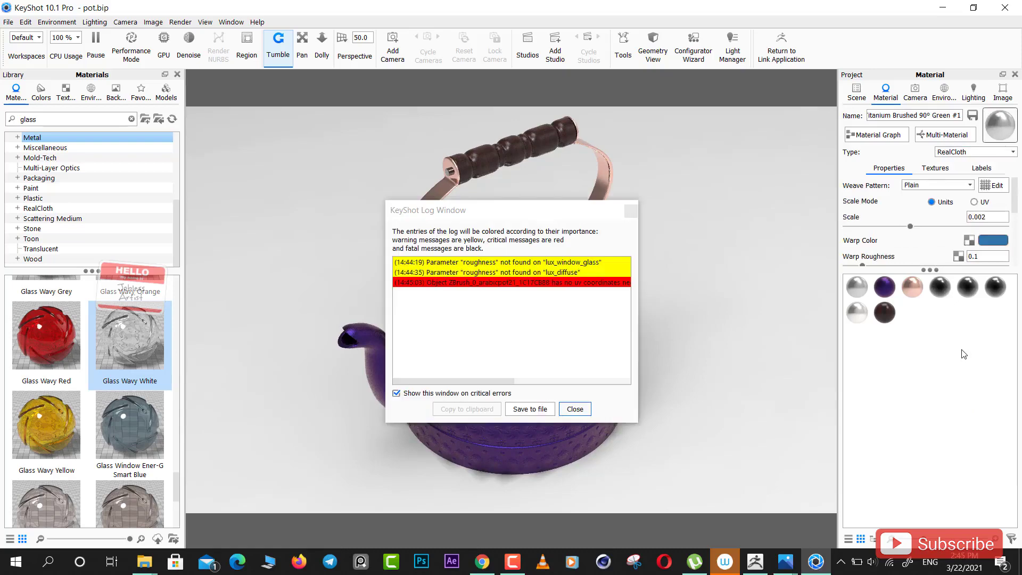
{"action": "left_click", "coordinate": [630, 211]}
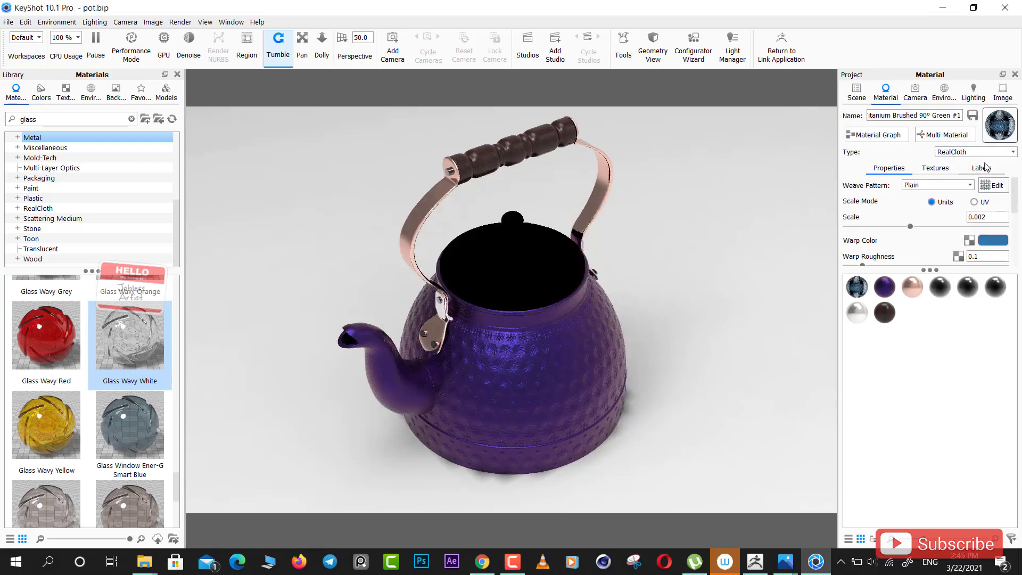
{"action": "scroll", "coordinate": [986, 154], "scroll_direction": "up", "scroll_amount": 15}
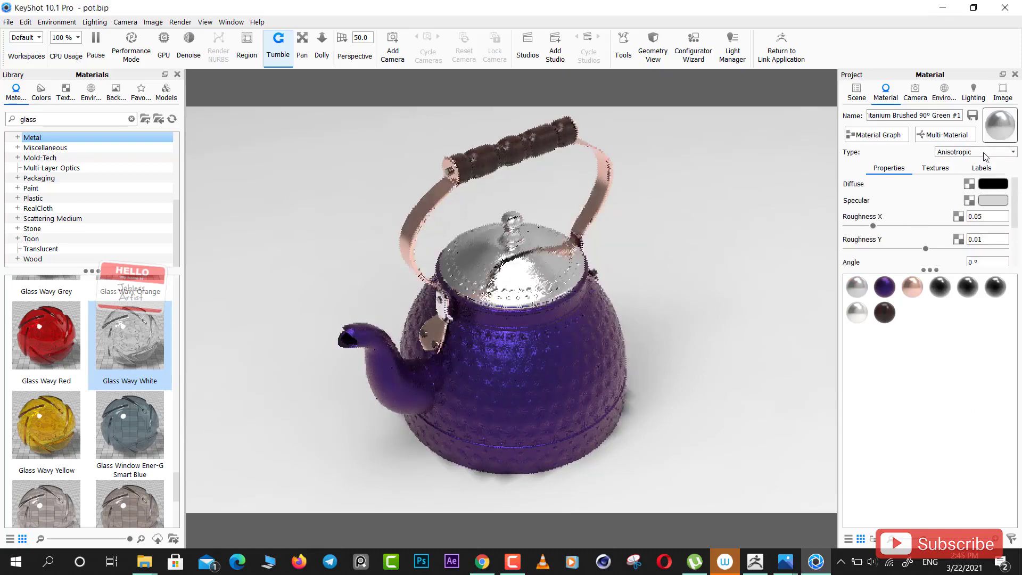
- Set the lid material to Plastic (Transparent) and turn the camera to a low front view
{"action": "left_click", "coordinate": [986, 153]}
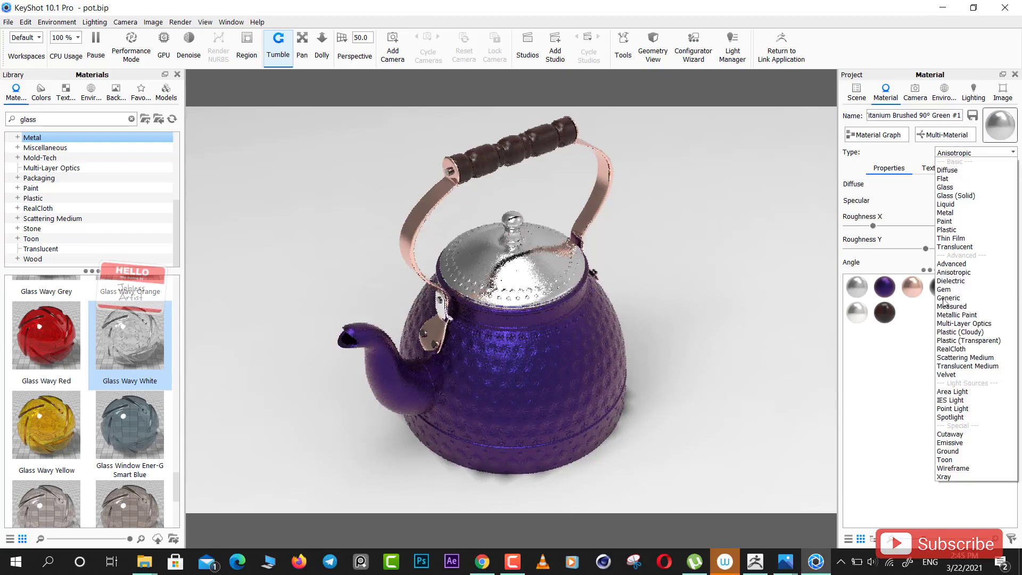
{"action": "left_click", "coordinate": [961, 340]}
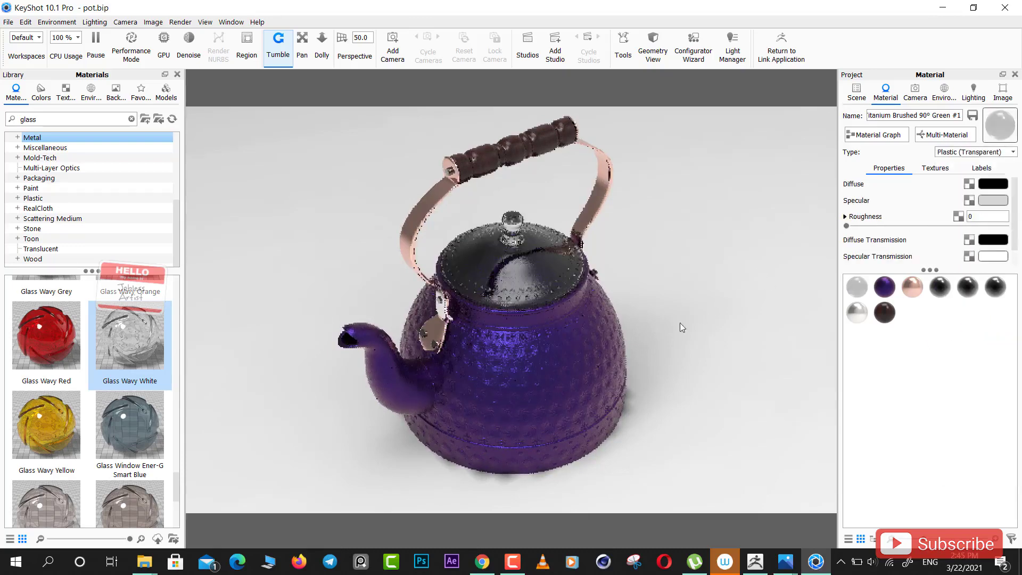
{"action": "left_click_drag", "start_coordinate": [720, 299], "coordinate": [736, 291]}
{"action": "left_click_drag", "start_coordinate": [758, 327], "coordinate": [669, 322]}
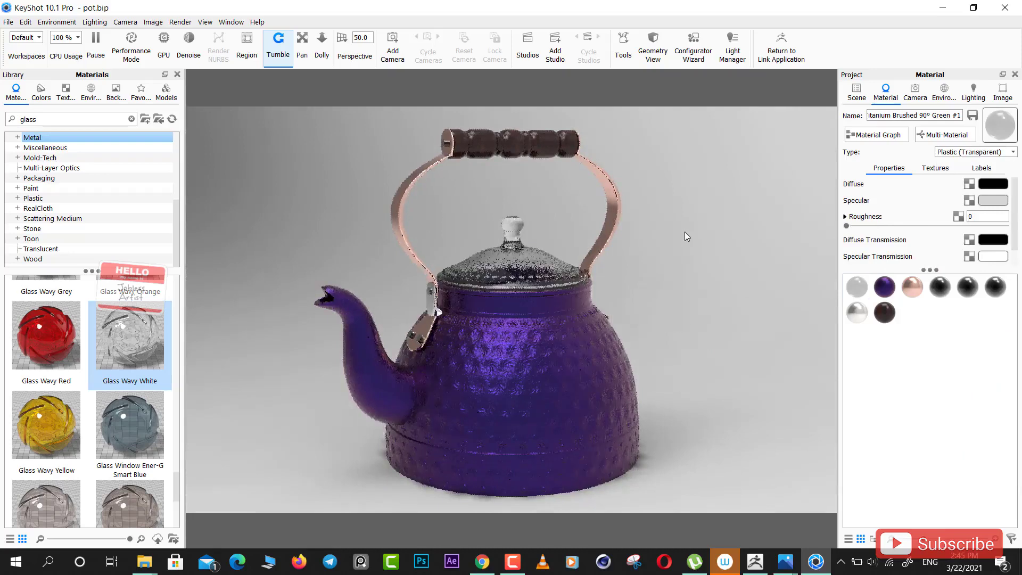
- Give the transparent plastic lid a green diffuse colour
{"action": "left_click", "coordinate": [986, 189]}
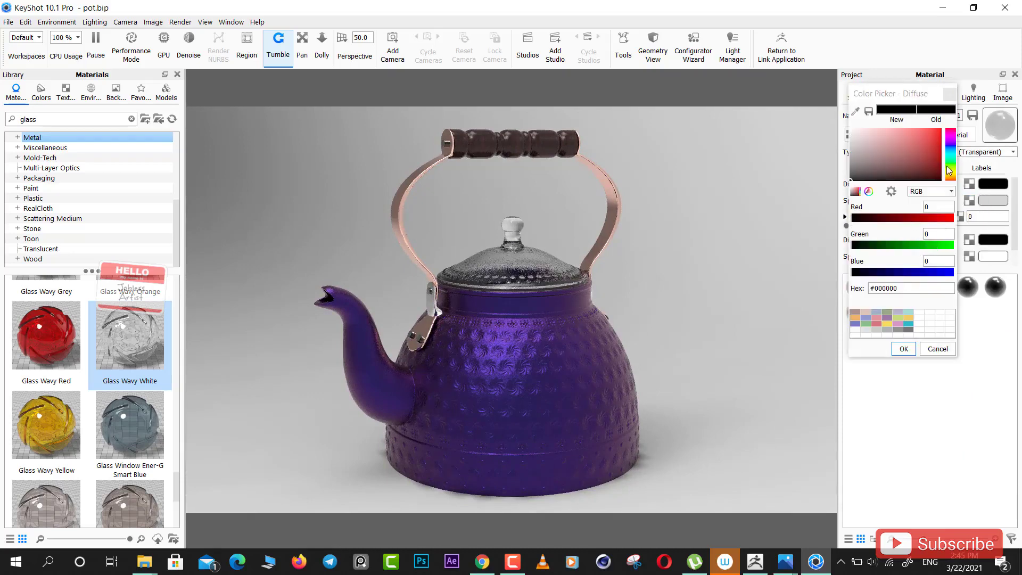
{"action": "mouse_move", "coordinate": [949, 170]}
{"action": "left_mouse_down"}
{"action": "mouse_move", "coordinate": [943, 154]}
{"action": "mouse_move", "coordinate": [959, 164]}
{"action": "left_mouse_up"}
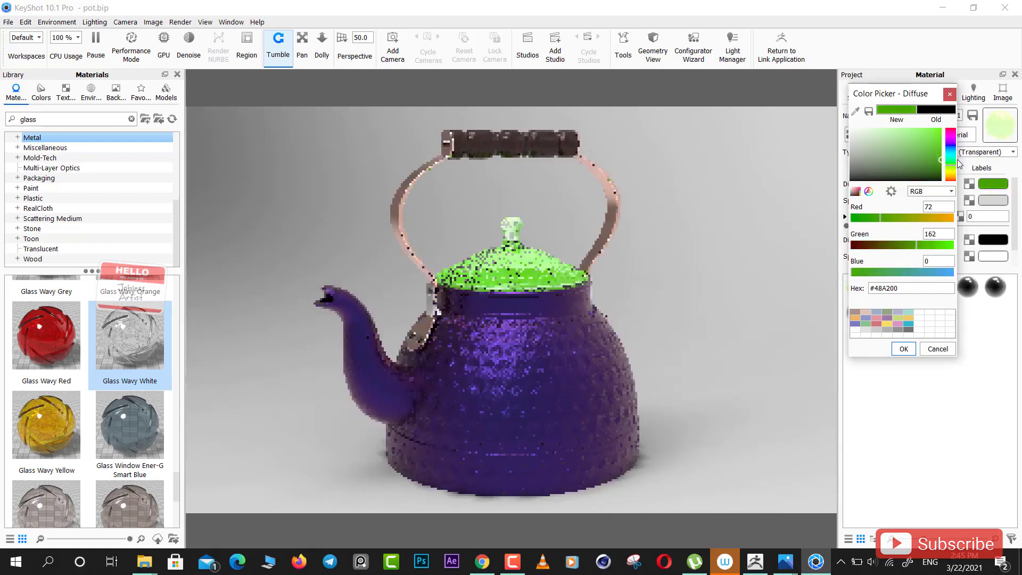
{"action": "left_click_drag", "start_coordinate": [959, 165], "coordinate": [961, 166]}
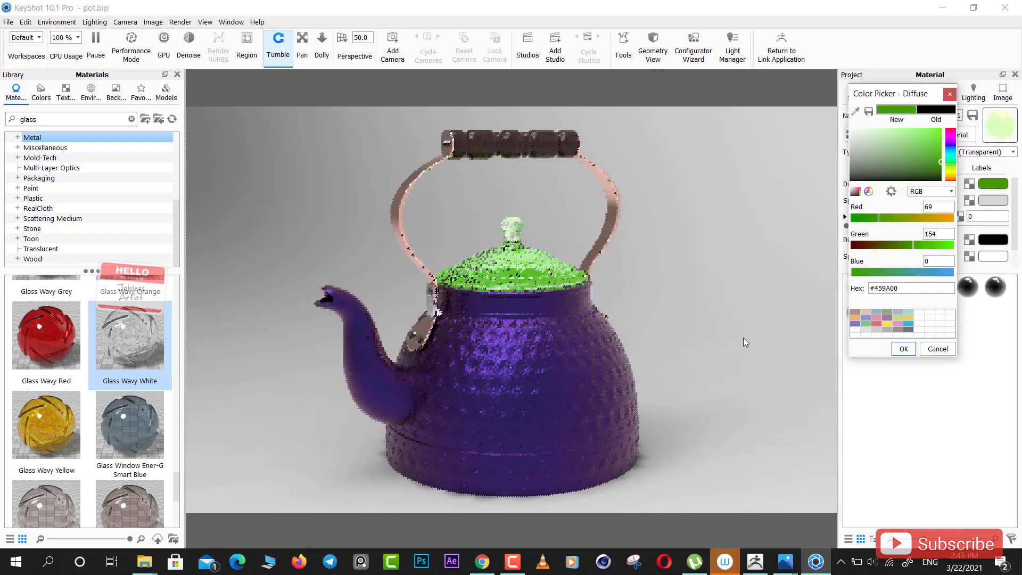
{"action": "left_click", "coordinate": [903, 349]}
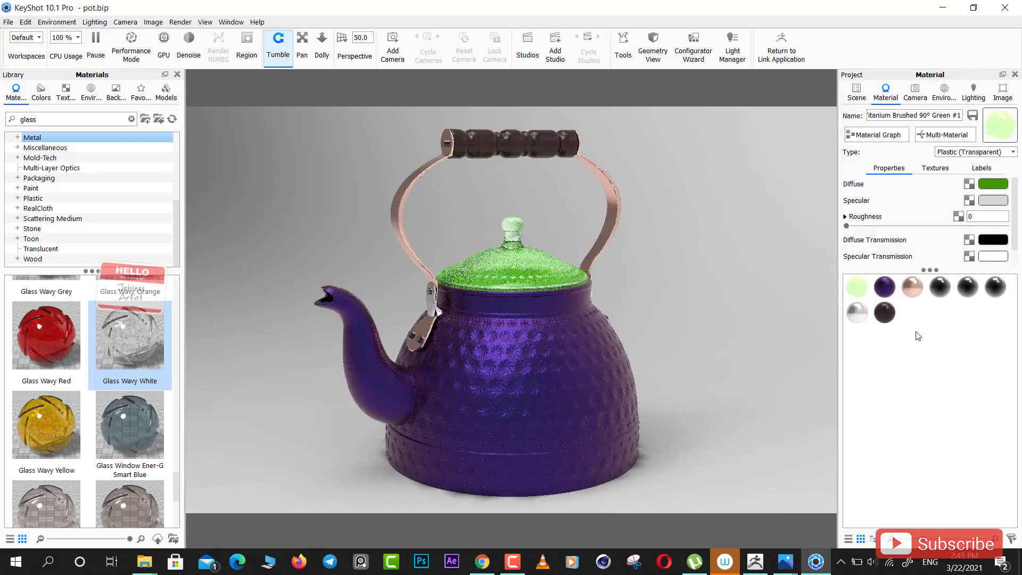
{"action": "left_click", "coordinate": [970, 201]}
{"action": "left_click", "coordinate": [492, 18]}
- Set the lid's specular colour to teal #006888
{"action": "left_click", "coordinate": [992, 201]}
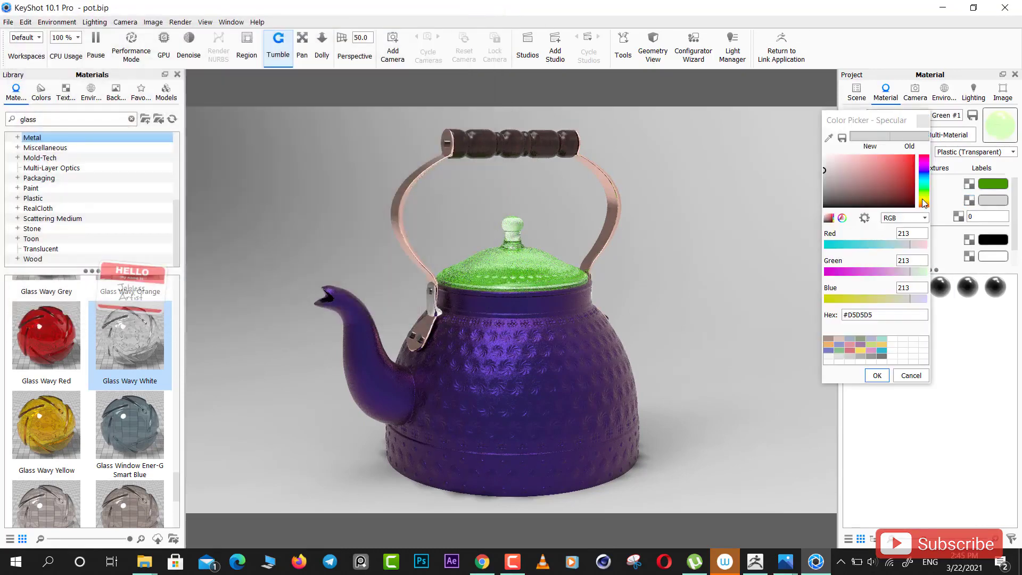
{"action": "left_click", "coordinate": [924, 182]}
{"action": "left_click_drag", "start_coordinate": [915, 177], "coordinate": [916, 192]}
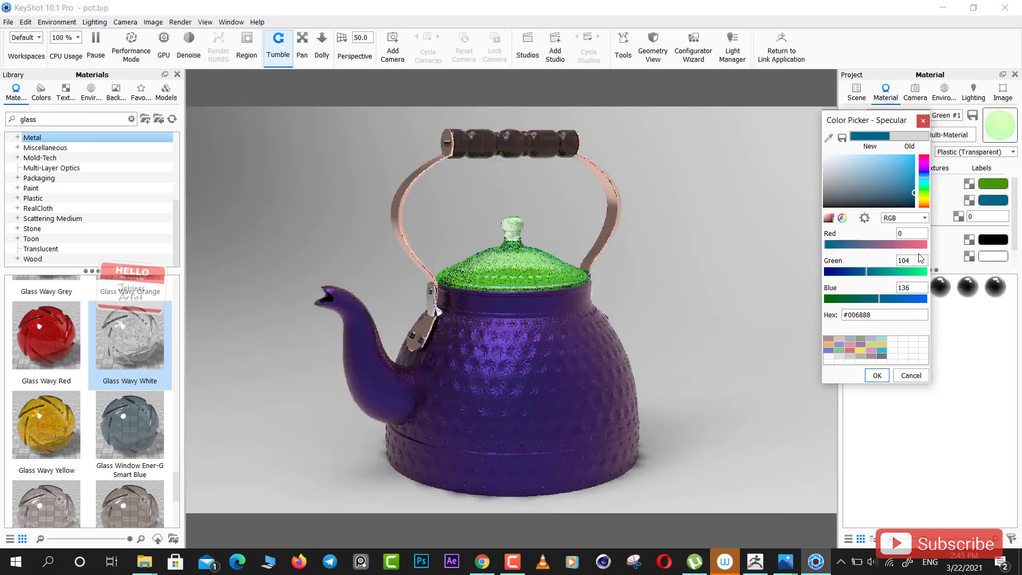
{"action": "left_click", "coordinate": [877, 376]}
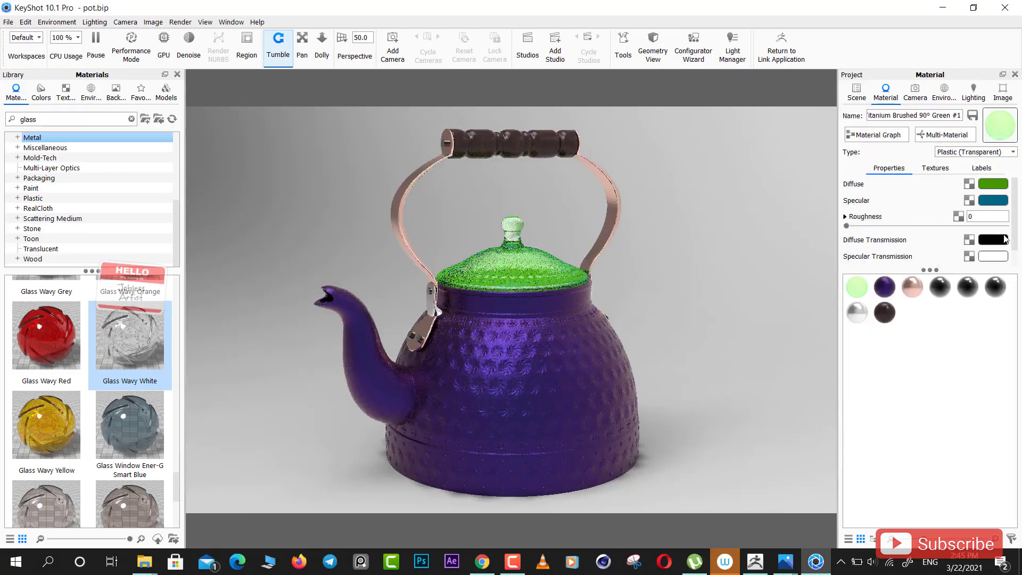
- Darken the lid's diffuse colour to a muted green (#3C6D28)
{"action": "left_click", "coordinate": [992, 187]}
{"action": "left_click_drag", "start_coordinate": [907, 192], "coordinate": [902, 198]}
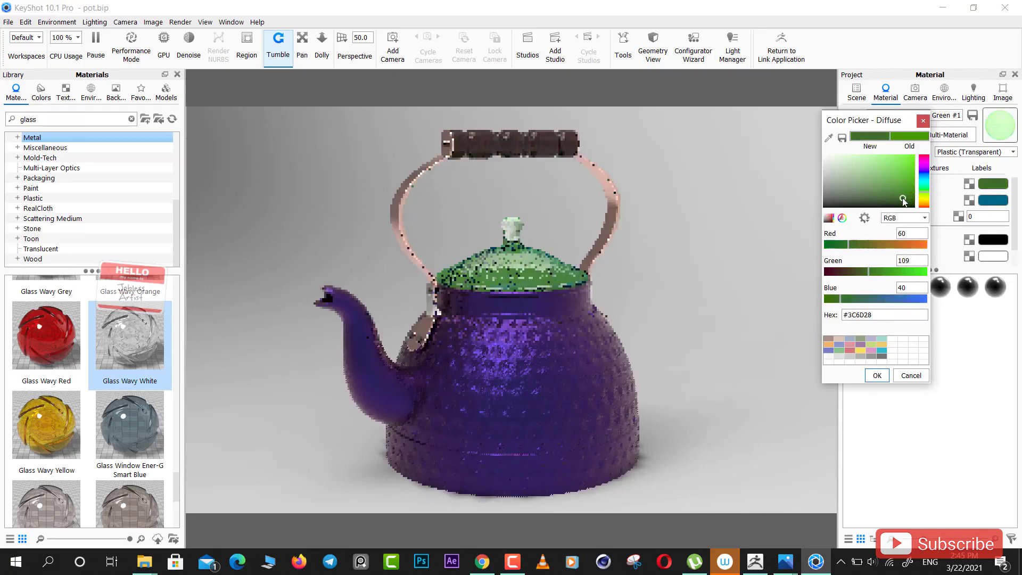
{"action": "left_click", "coordinate": [875, 376]}
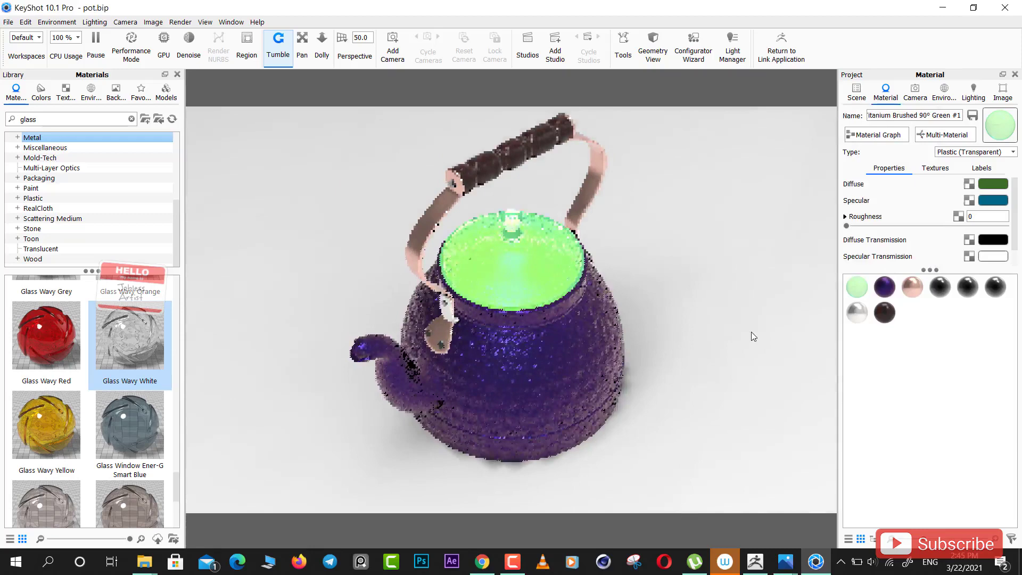
{"action": "left_click_drag", "start_coordinate": [752, 331], "coordinate": [710, 244]}
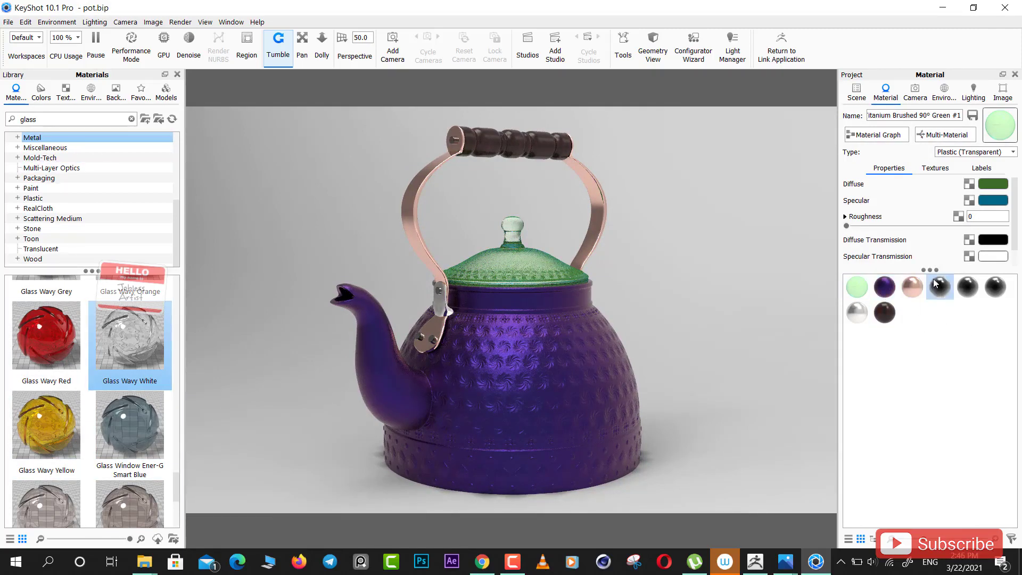
{"action": "left_click", "coordinate": [885, 288]}
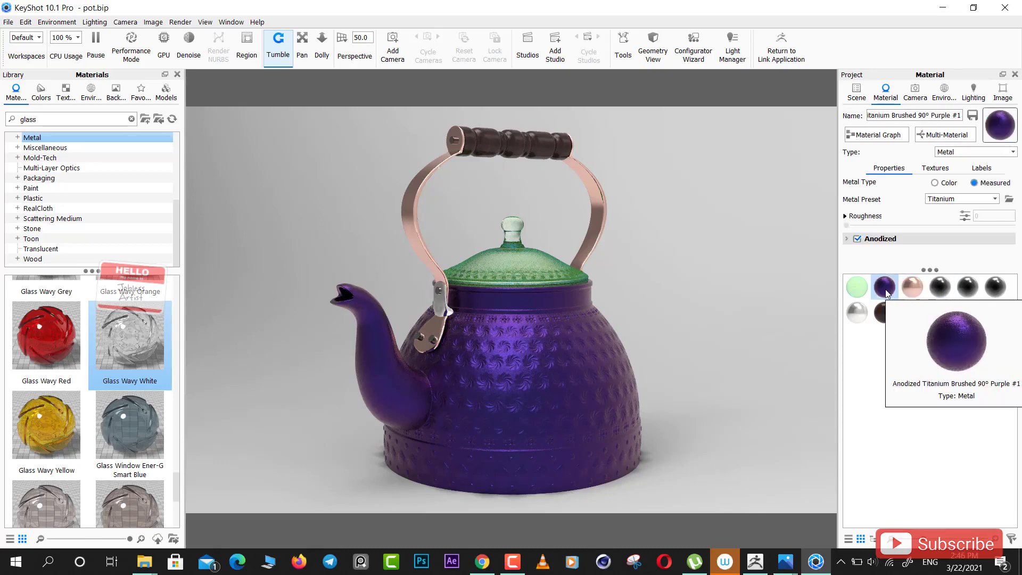
{"action": "left_click", "coordinate": [974, 152]}
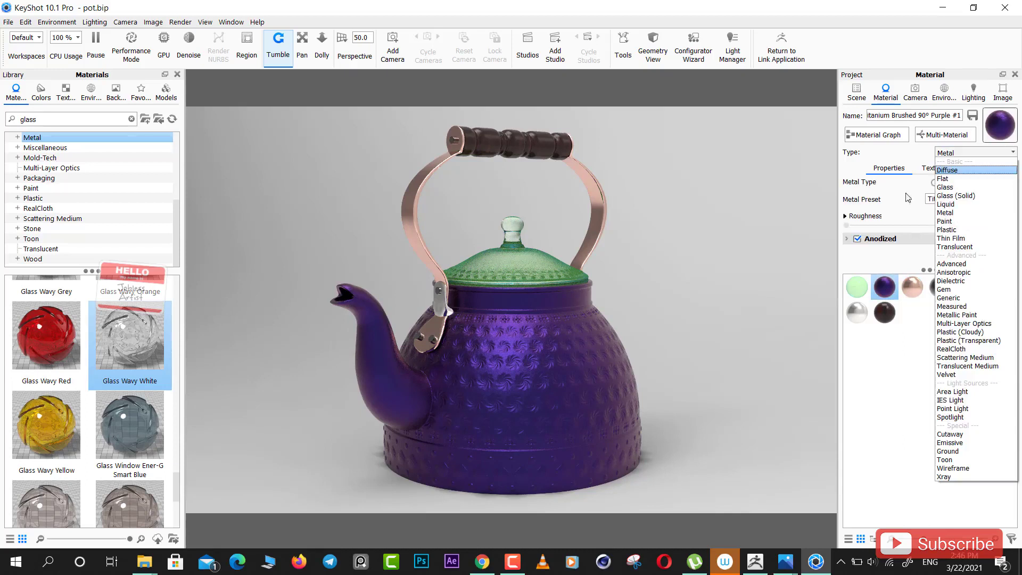
{"action": "left_click", "coordinate": [958, 191]}
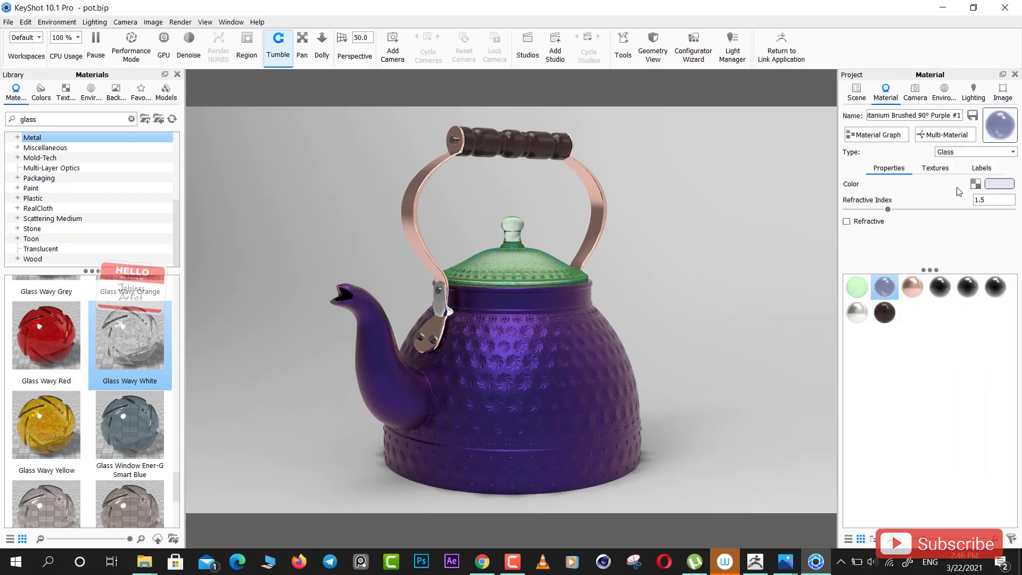
{"action": "left_click", "coordinate": [986, 210]}
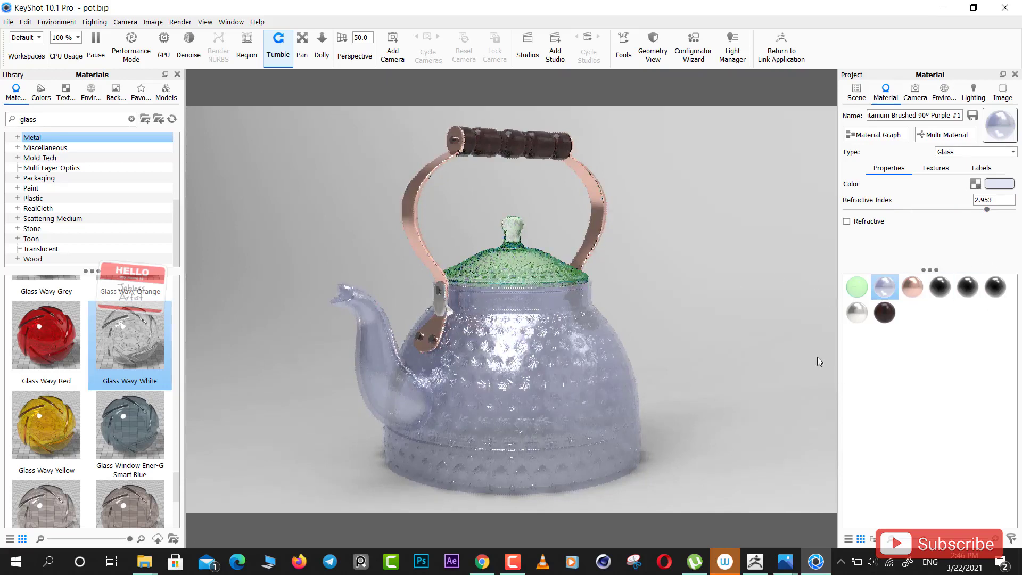
{"action": "double_click", "coordinate": [988, 210]}
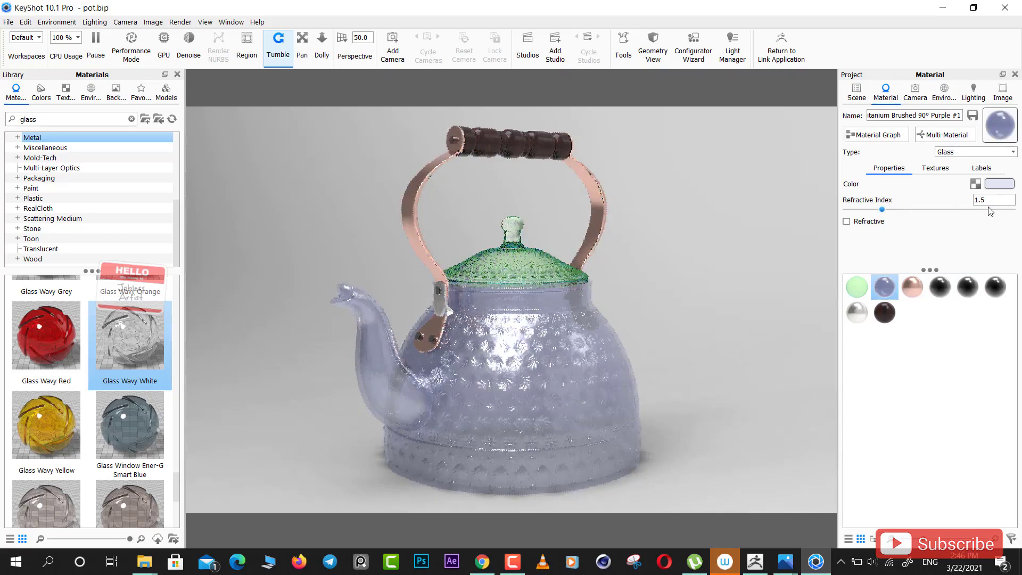
{"action": "key", "text": "ctrl+z"}
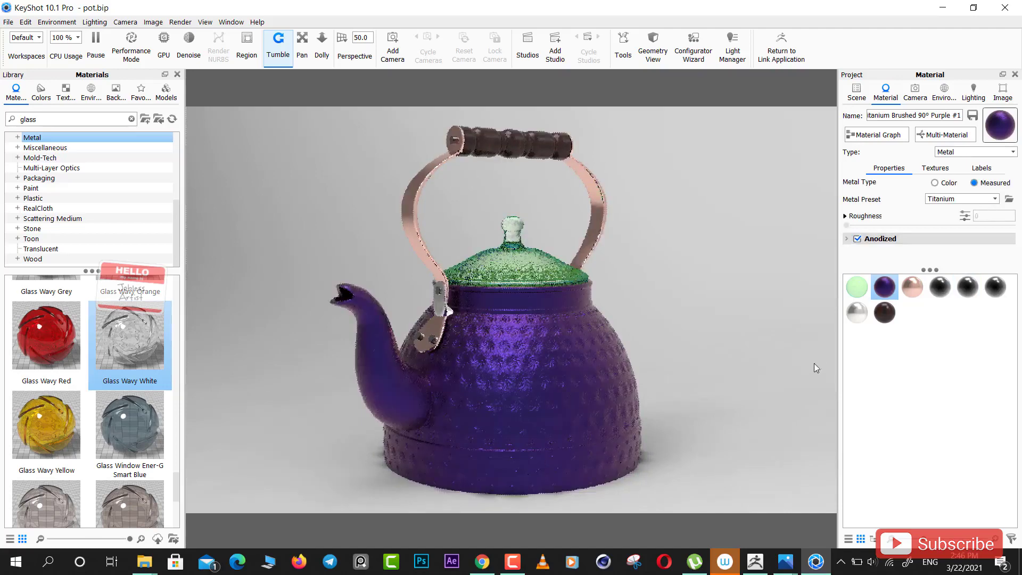
- Apply Glass Wavy Red to the body, then unlinked Glass Wavy Yellow to lid and body
{"action": "left_click_drag", "start_coordinate": [41, 339], "coordinate": [450, 400]}
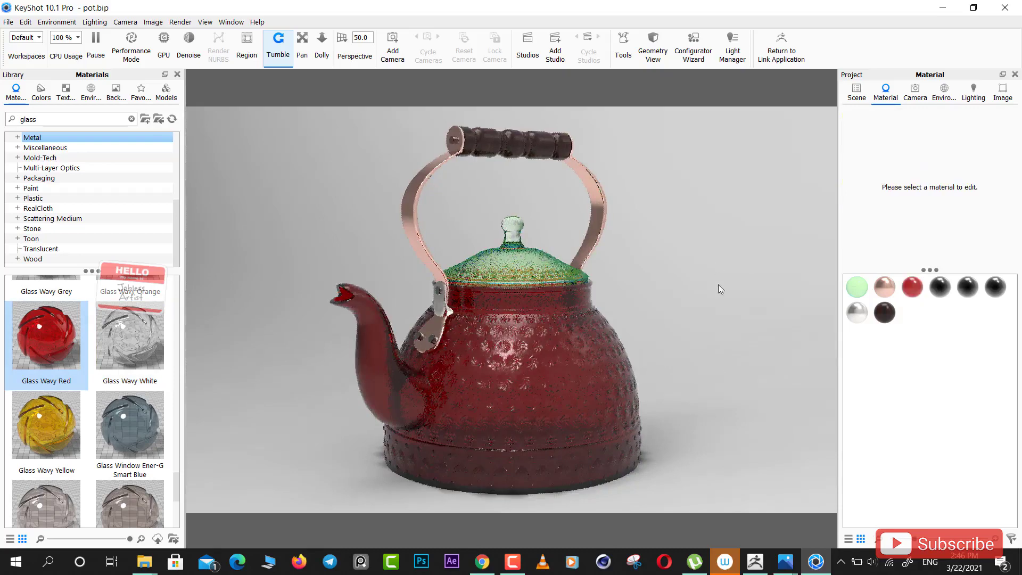
{"action": "mouse_move", "coordinate": [717, 284]}
{"action": "left_mouse_down"}
{"action": "mouse_move", "coordinate": [726, 333]}
{"action": "mouse_move", "coordinate": [707, 284]}
{"action": "left_mouse_up"}
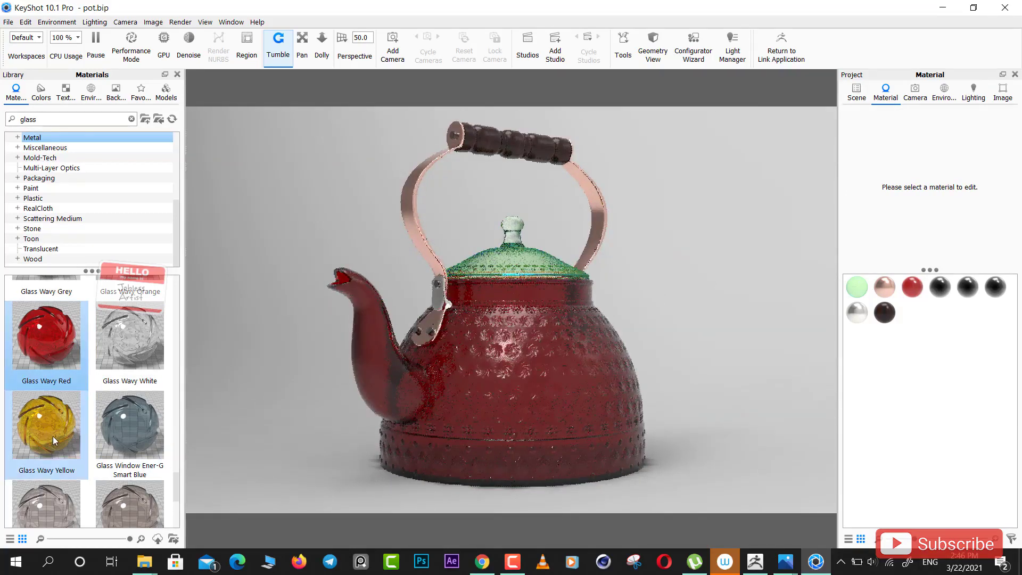
{"action": "left_click_drag", "start_coordinate": [55, 429], "coordinate": [525, 258]}
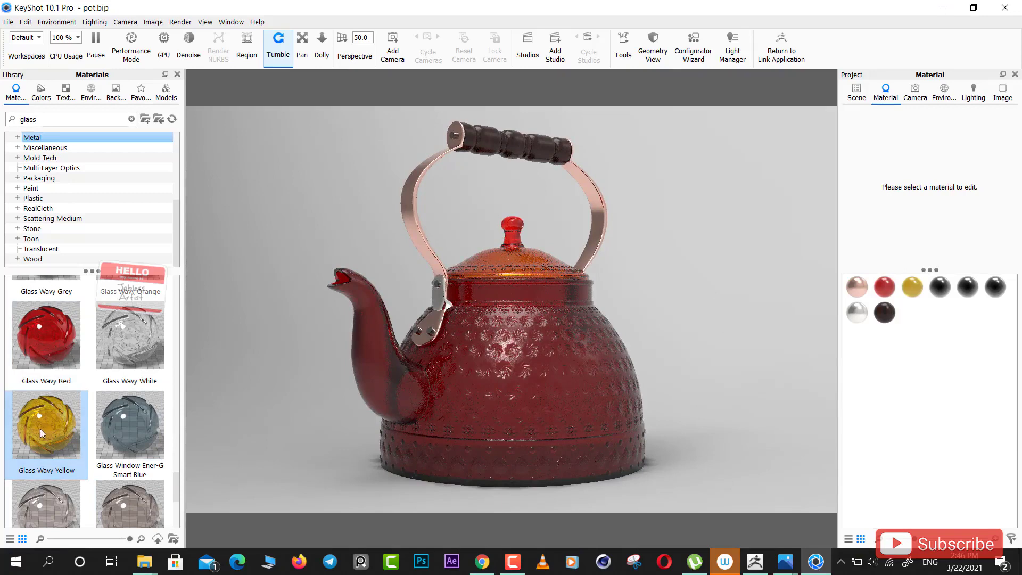
{"action": "mouse_move", "coordinate": [40, 430]}
{"action": "left_mouse_down"}
{"action": "mouse_move", "coordinate": [496, 370]}
{"action": "mouse_move", "coordinate": [485, 388]}
{"action": "left_mouse_up"}
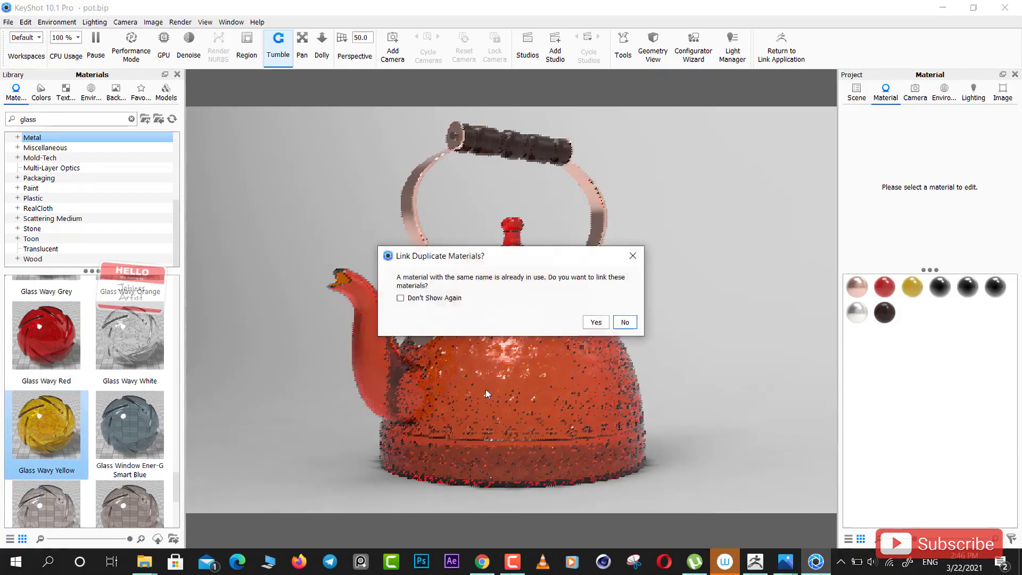
{"action": "left_click", "coordinate": [629, 325]}
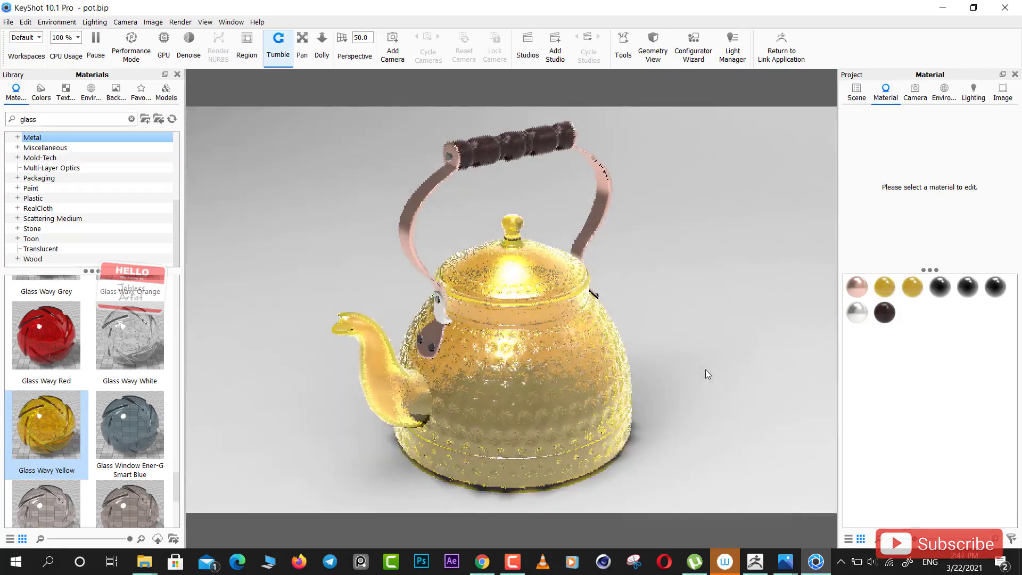
{"action": "left_click_drag", "start_coordinate": [704, 369], "coordinate": [690, 374]}
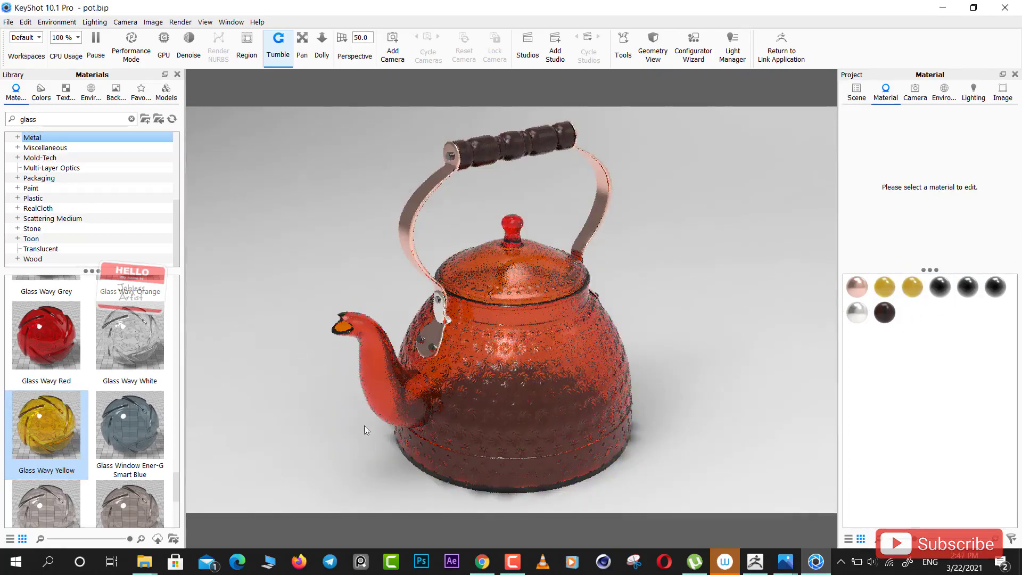
{"action": "left_click", "coordinate": [882, 288]}
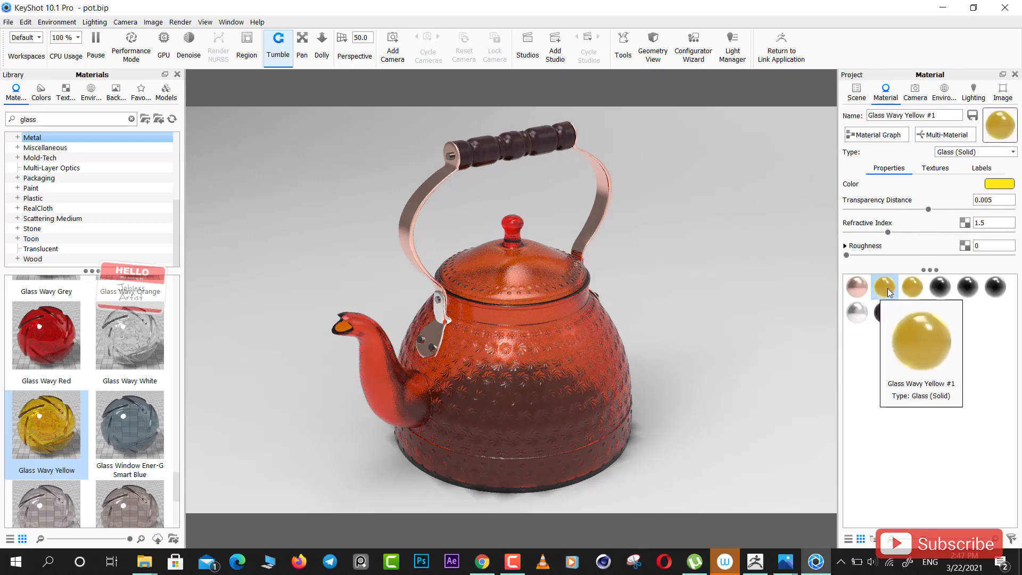
- Drop Glass Wavy Yellow onto the kettle again, keeping the duplicate unlinked
{"action": "left_click", "coordinate": [912, 288], "text": "ctrl"}
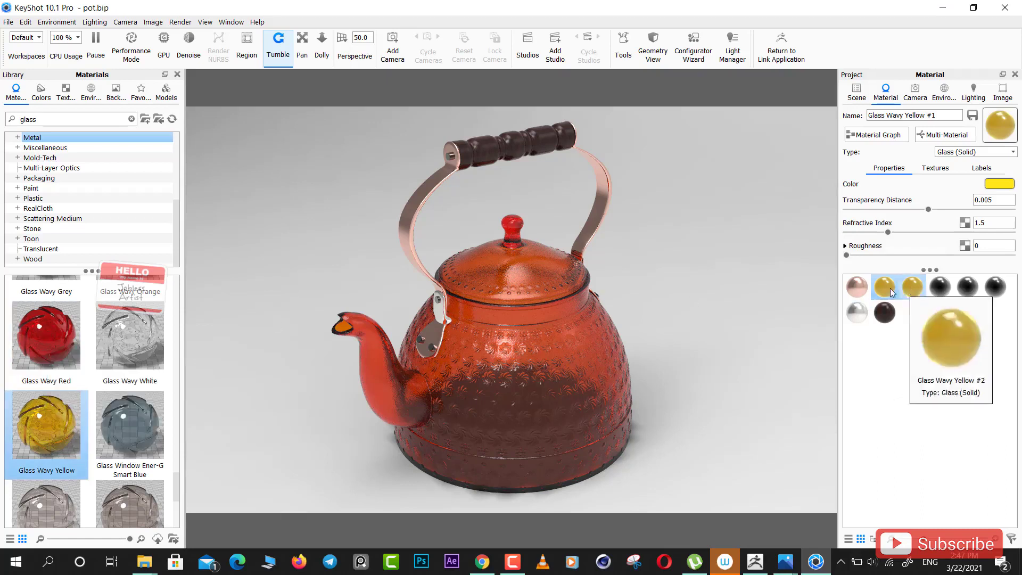
{"action": "left_click_drag", "start_coordinate": [46, 426], "coordinate": [583, 410]}
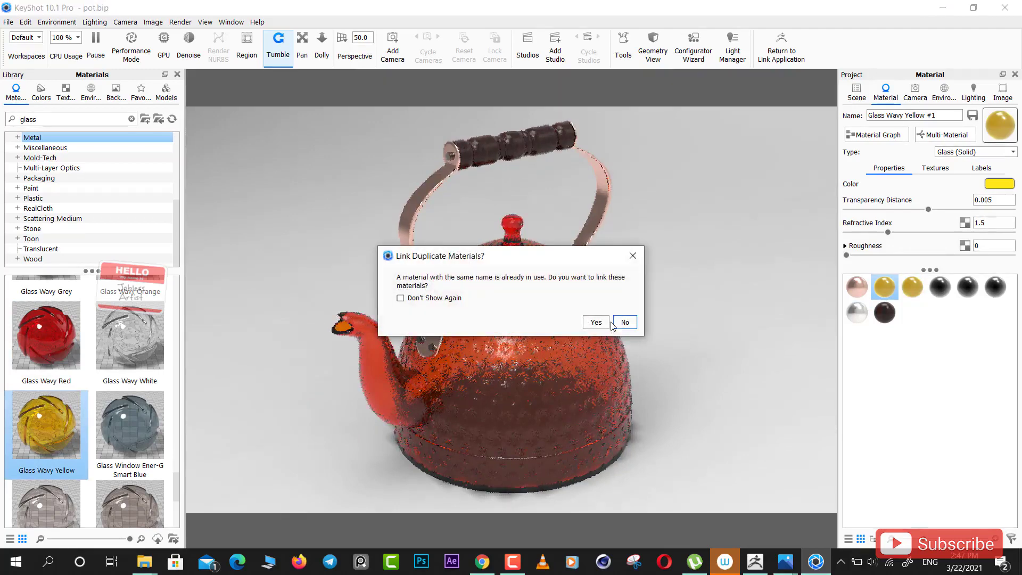
{"action": "left_click", "coordinate": [623, 323]}
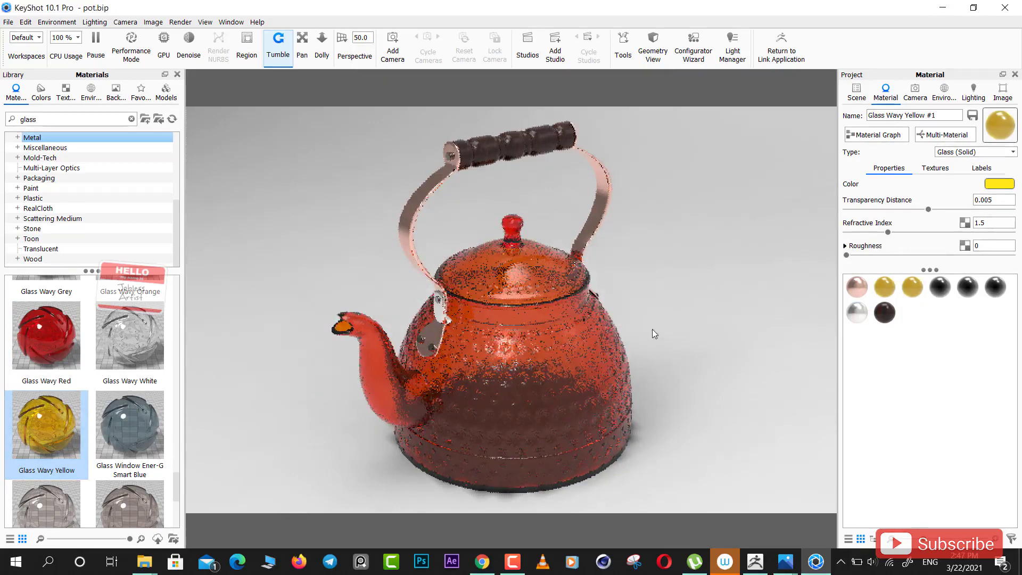
{"action": "left_click_drag", "start_coordinate": [652, 329], "coordinate": [649, 318]}
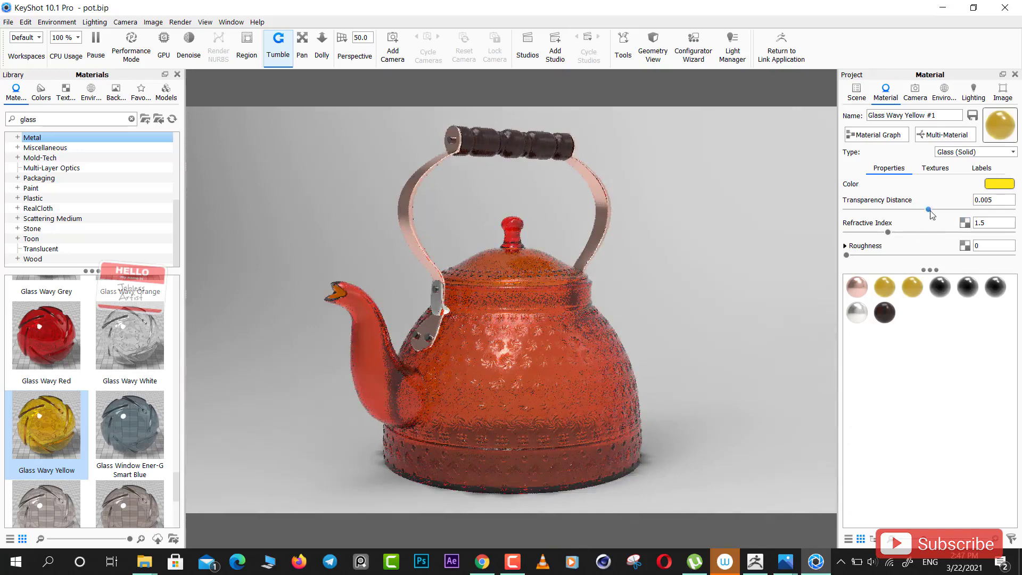
- Tint the glass colour green, then undo to restore the red body glass
{"action": "left_click", "coordinate": [991, 184]}
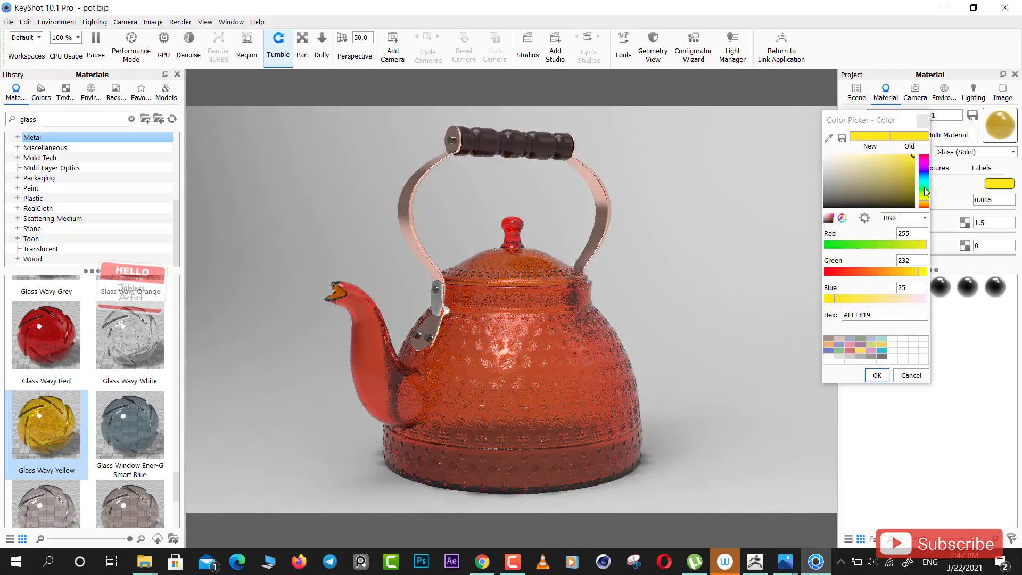
{"action": "left_click", "coordinate": [925, 190]}
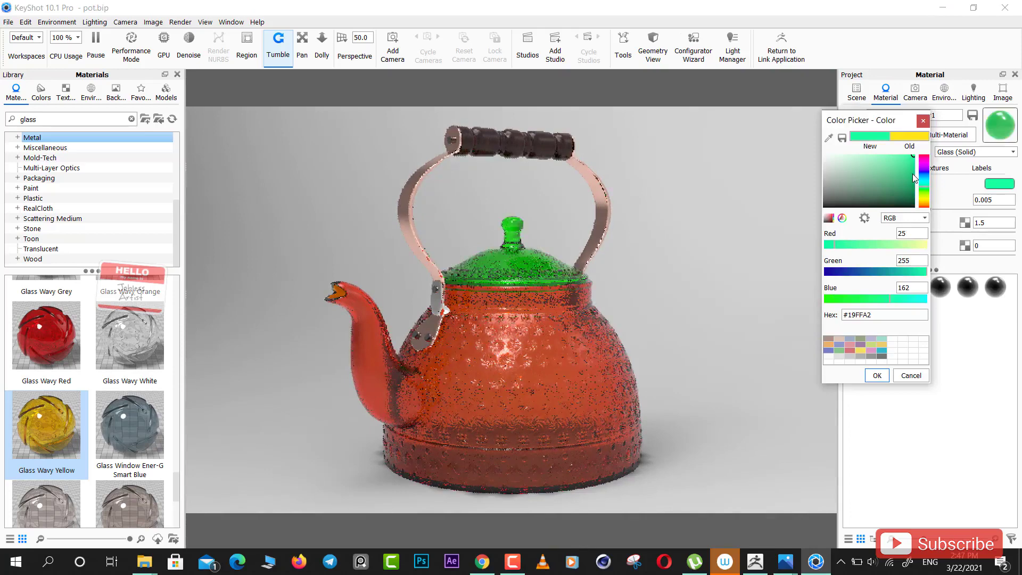
{"action": "mouse_move", "coordinate": [909, 175]}
{"action": "left_mouse_down"}
{"action": "mouse_move", "coordinate": [920, 156]}
{"action": "mouse_move", "coordinate": [926, 171]}
{"action": "mouse_move", "coordinate": [935, 158]}
{"action": "left_mouse_up"}
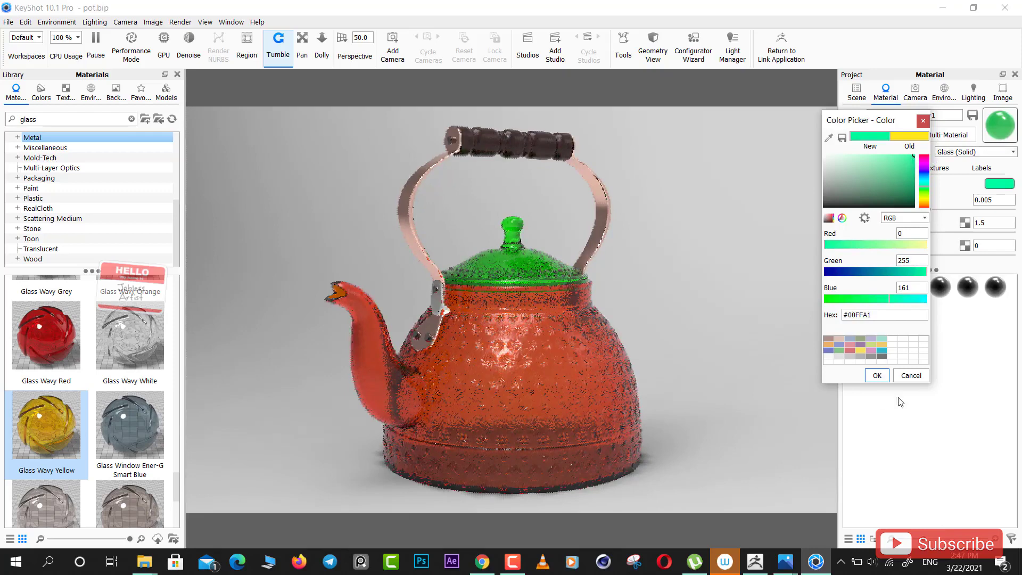
{"action": "left_click", "coordinate": [884, 377]}
{"action": "mouse_move", "coordinate": [670, 272]}
{"action": "left_mouse_down"}
{"action": "mouse_move", "coordinate": [654, 314]}
{"action": "mouse_move", "coordinate": [610, 298]}
{"action": "mouse_move", "coordinate": [666, 366]}
{"action": "left_mouse_up"}
{"action": "key", "text": "ctrl+z"}
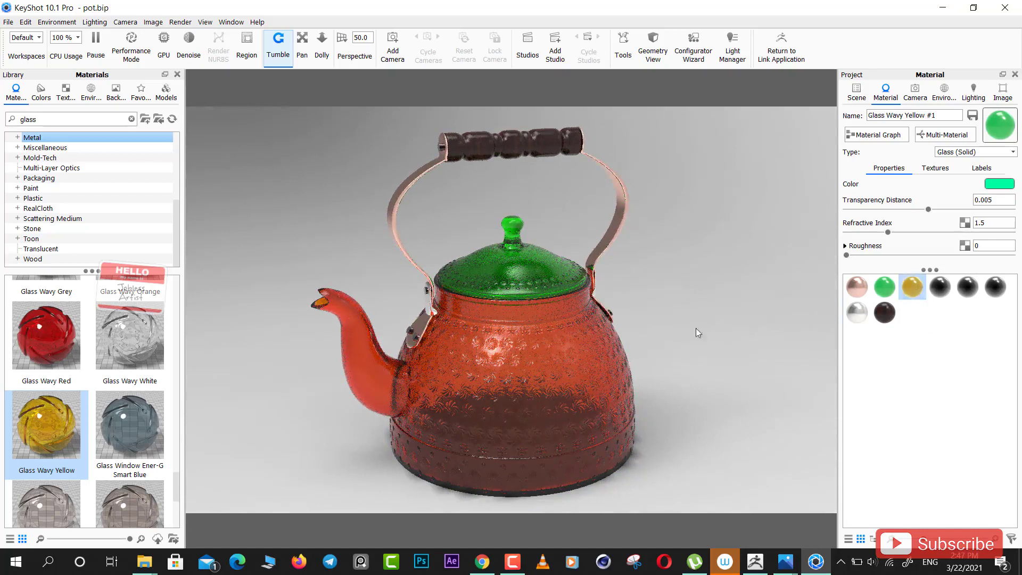
- Try another hue on Glass Wavy Yellow #3, keeping its colour yellow #FFE219
{"action": "left_click", "coordinate": [912, 287]}
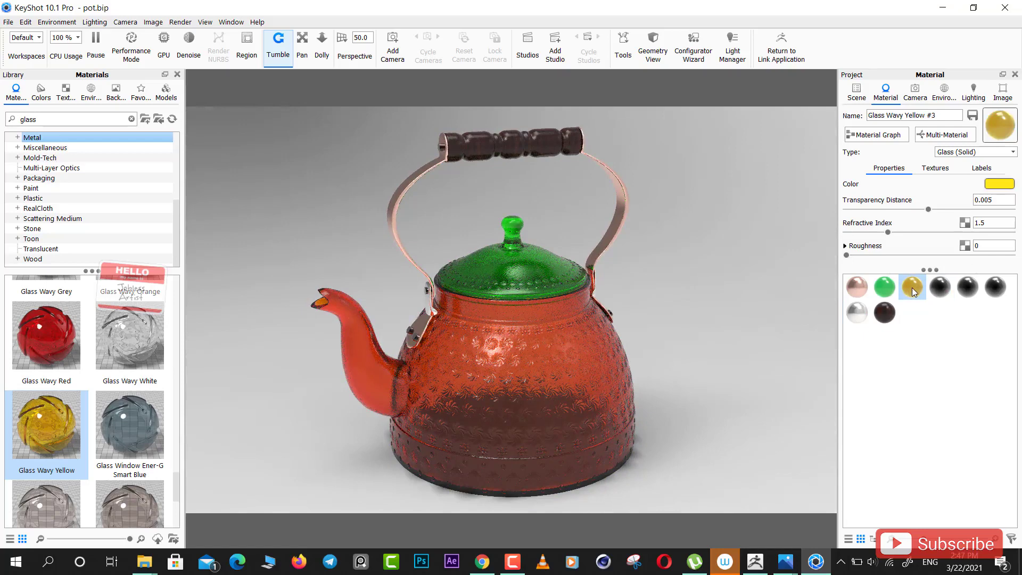
{"action": "left_click", "coordinate": [998, 186]}
{"action": "mouse_move", "coordinate": [925, 193]}
{"action": "left_mouse_down"}
{"action": "mouse_move", "coordinate": [925, 180]}
{"action": "mouse_move", "coordinate": [924, 203]}
{"action": "left_mouse_up"}
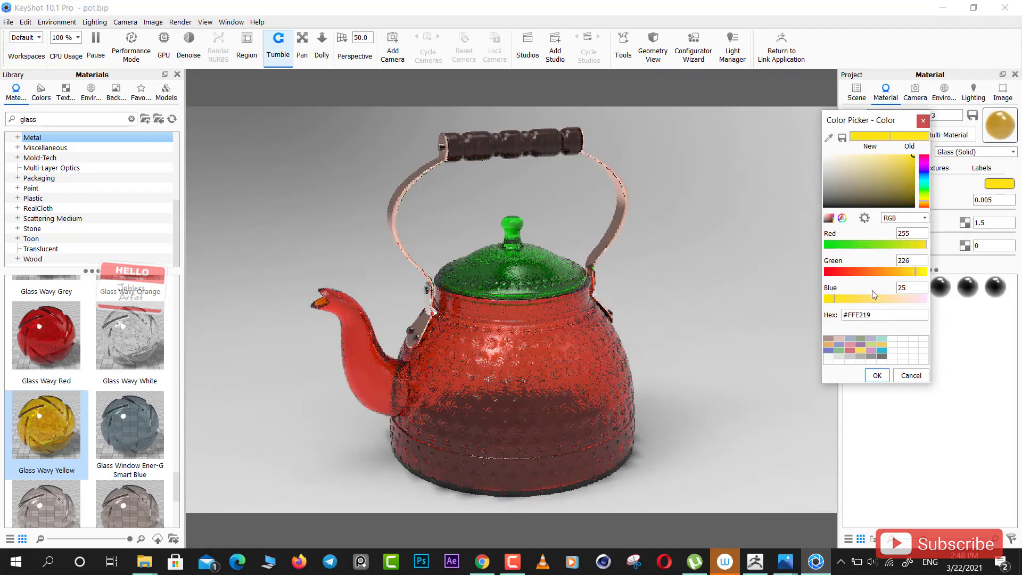
{"action": "left_click", "coordinate": [877, 375]}
{"action": "left_click_drag", "start_coordinate": [705, 422], "coordinate": [720, 277]}
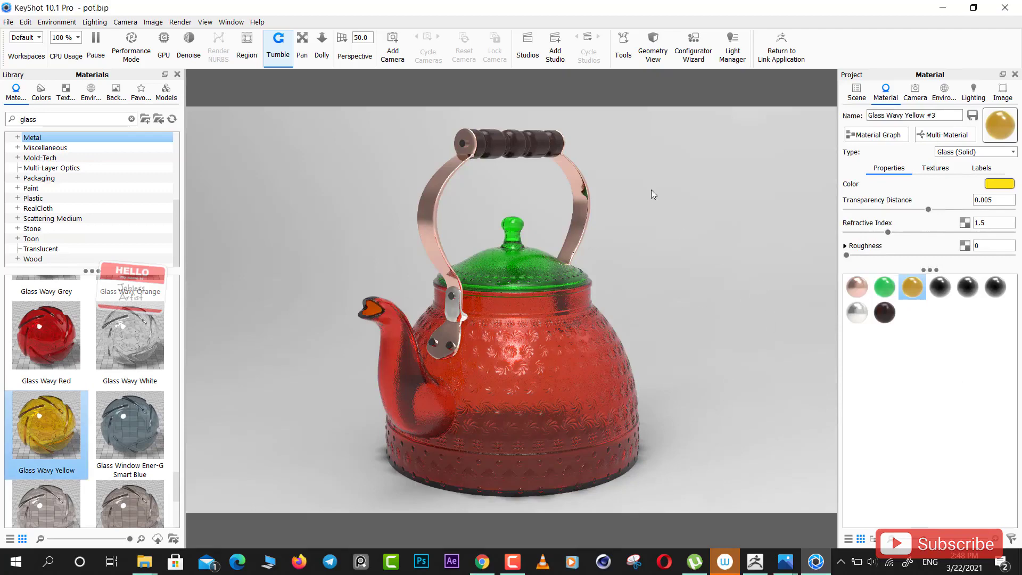
{"action": "left_click_drag", "start_coordinate": [679, 211], "coordinate": [639, 211]}
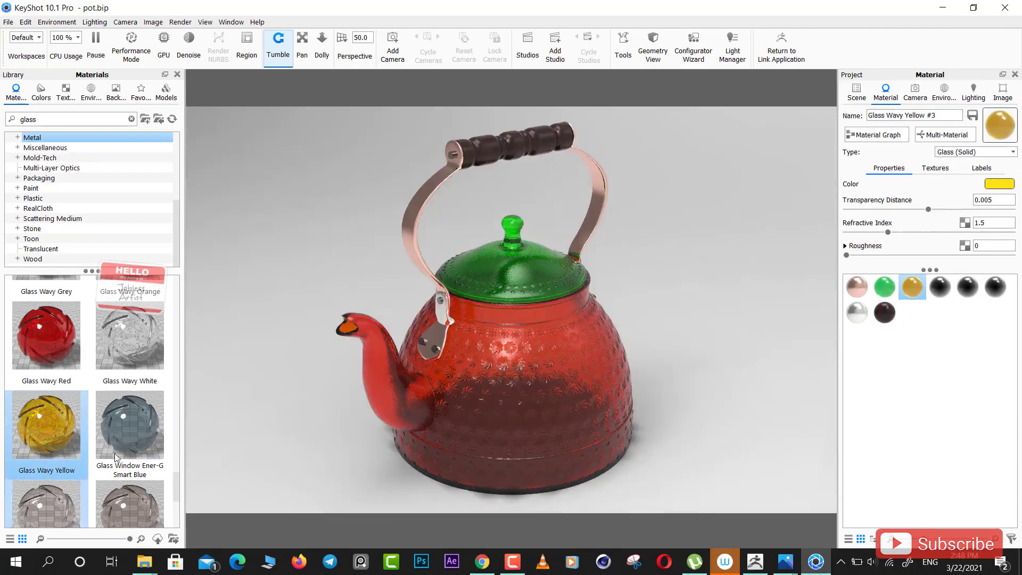
- Show the Colors library and scroll through the preset swatches
{"action": "left_click", "coordinate": [44, 96]}
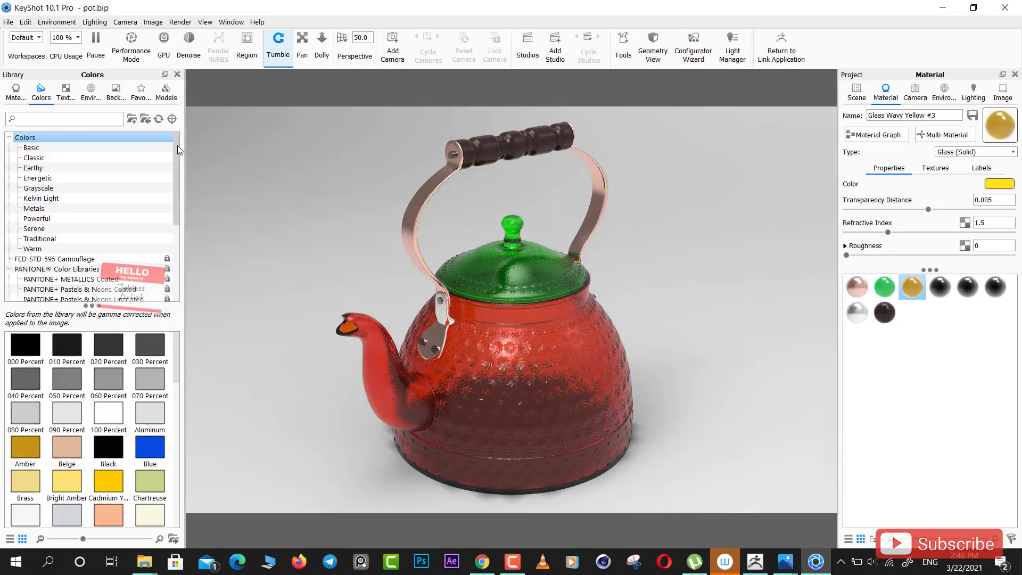
{"action": "left_click_drag", "start_coordinate": [177, 145], "coordinate": [170, 241]}
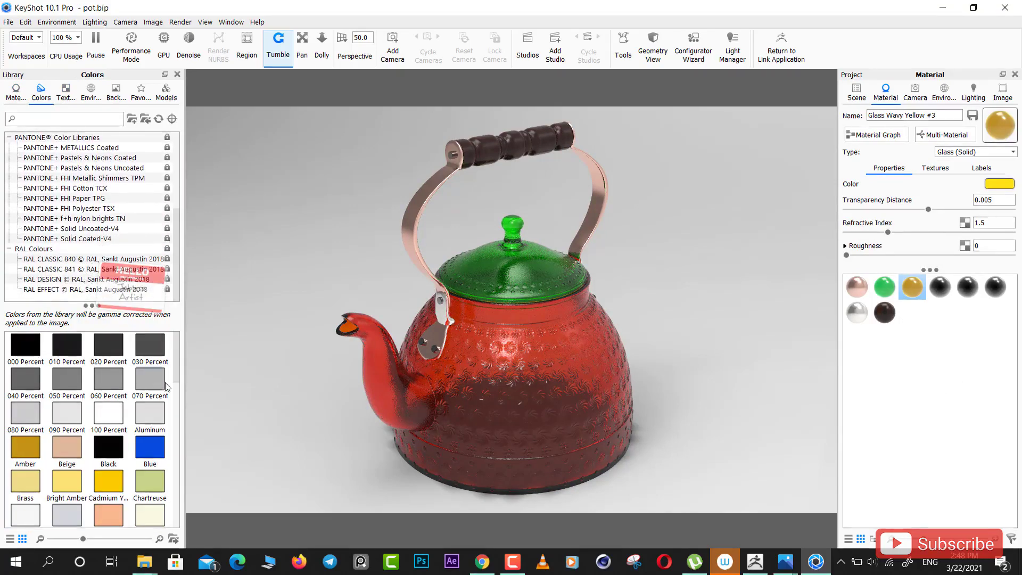
{"action": "left_click_drag", "start_coordinate": [177, 362], "coordinate": [178, 419]}
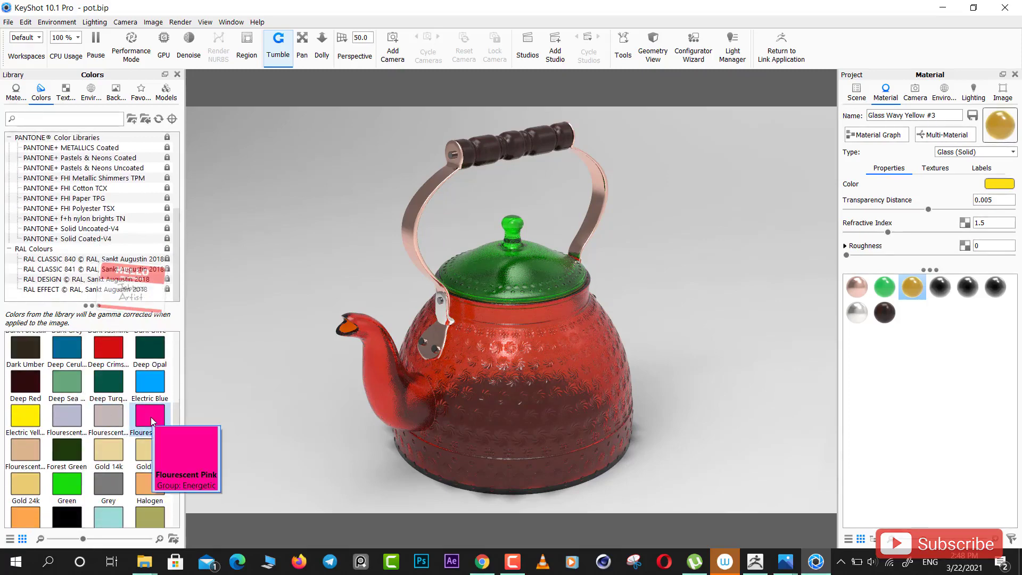
- Apply Flourescent Pink to the glass colour, undo it, then try Electric Blue
{"action": "left_click_drag", "start_coordinate": [152, 417], "coordinate": [1013, 197]}
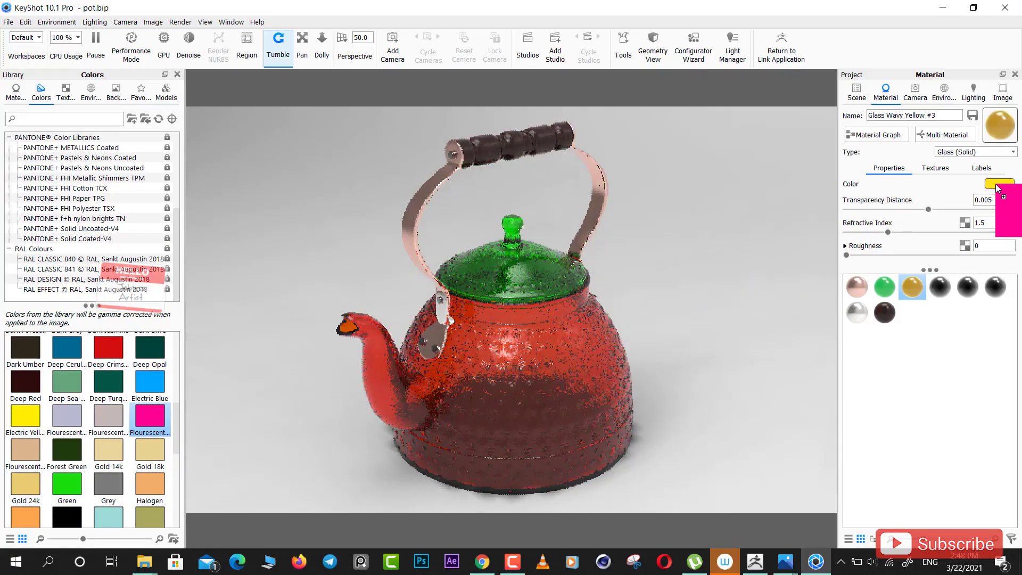
{"action": "left_click_drag", "start_coordinate": [1012, 197], "coordinate": [997, 188]}
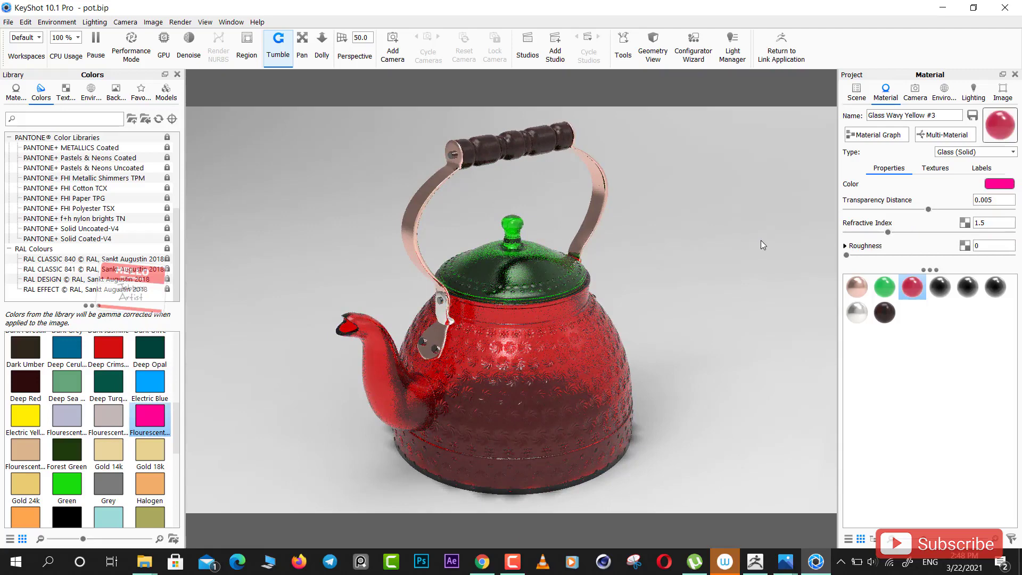
{"action": "key", "text": "ctrl+z"}
{"action": "left_click_drag", "start_coordinate": [150, 381], "coordinate": [1002, 188]}
- Apply the DiamondPlate texture to the lid as a bump map, then undo it
{"action": "left_click", "coordinate": [66, 91]}
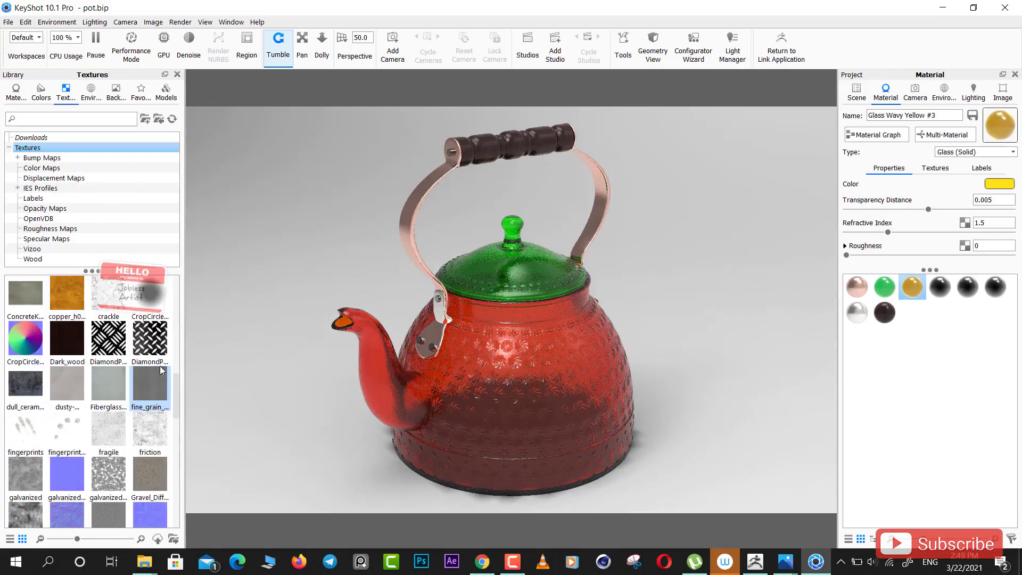
{"action": "mouse_move", "coordinate": [150, 341]}
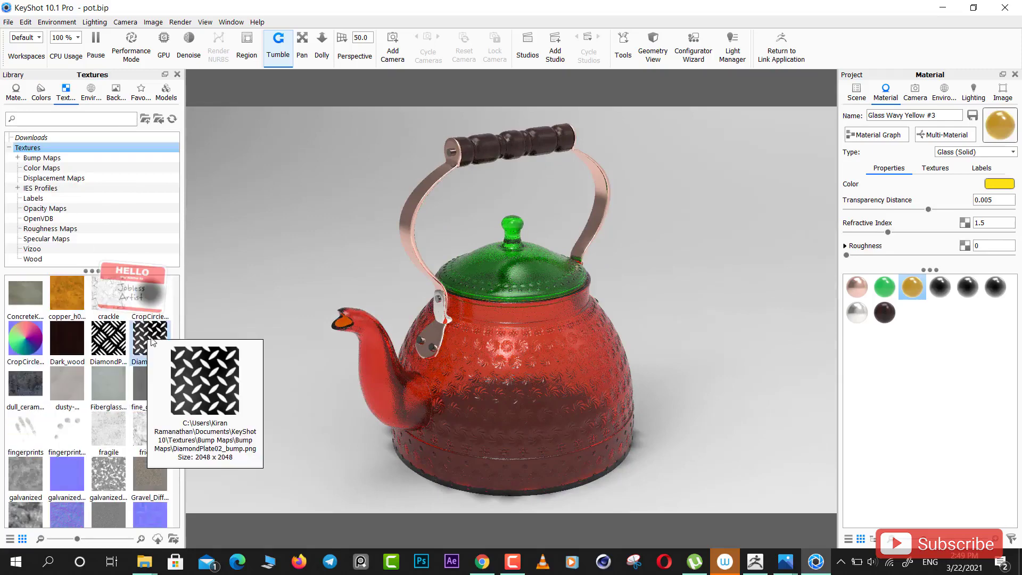
{"action": "left_click_drag", "start_coordinate": [149, 341], "coordinate": [529, 274]}
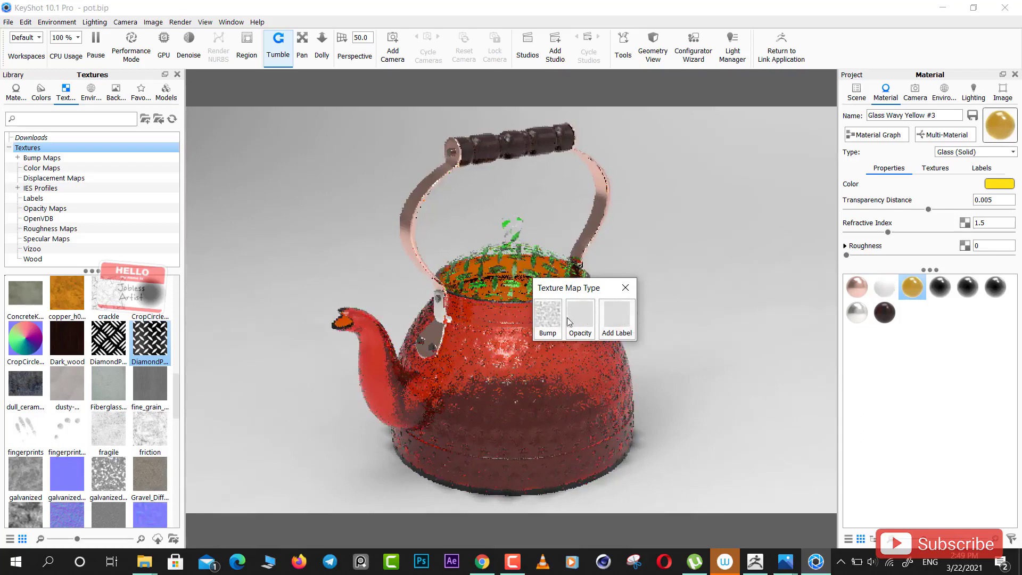
{"action": "left_click", "coordinate": [551, 321]}
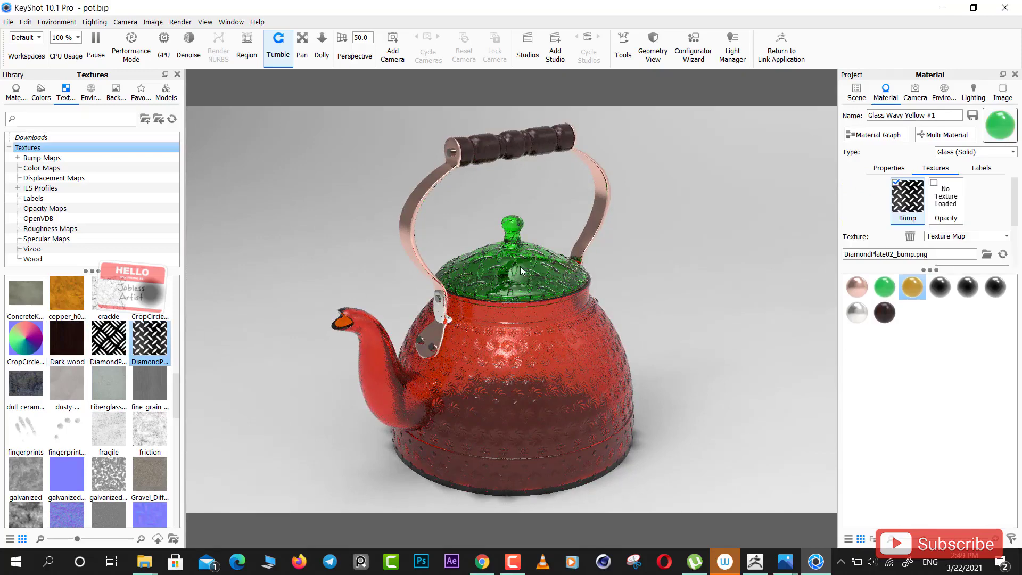
{"action": "key", "text": "ctrl+z"}
- Apply DiamondPlate to the lid as opacity, undo it, and scroll the Textures library
{"action": "left_click_drag", "start_coordinate": [150, 339], "coordinate": [520, 277]}
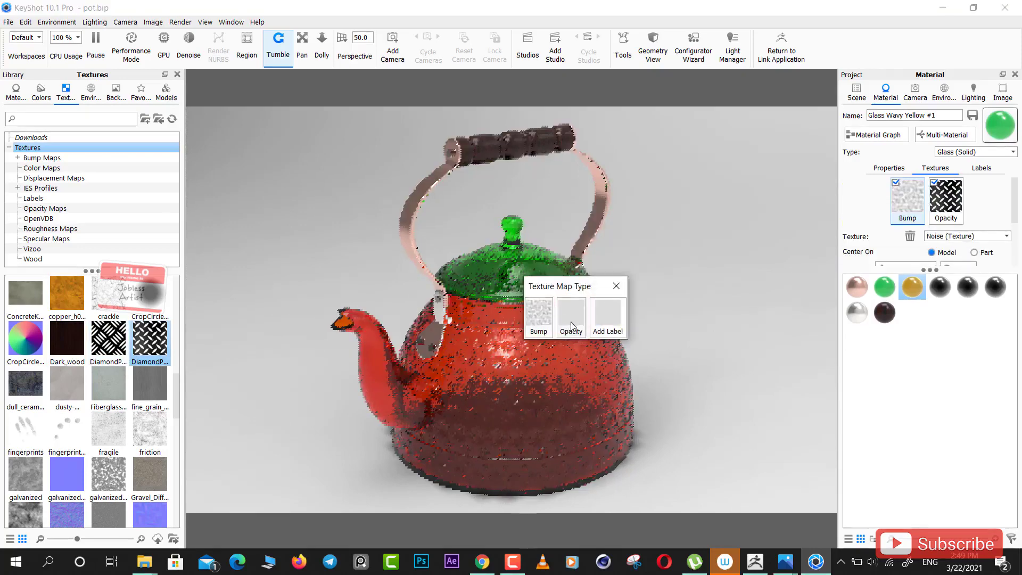
{"action": "left_click", "coordinate": [570, 326]}
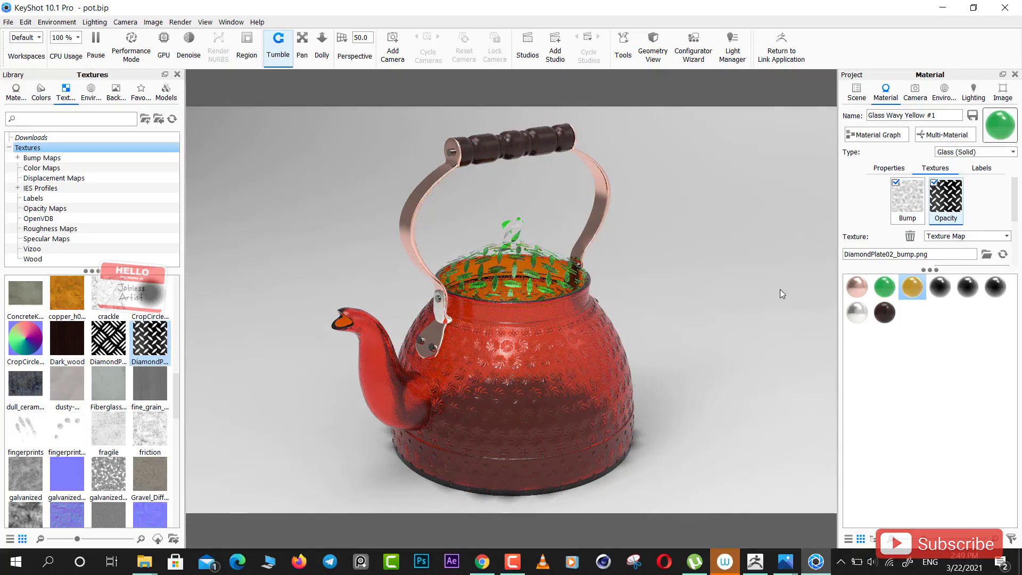
{"action": "key", "text": "ctrl+z"}
{"action": "scroll", "coordinate": [174, 449], "scroll_direction": "down", "scroll_amount": 5}
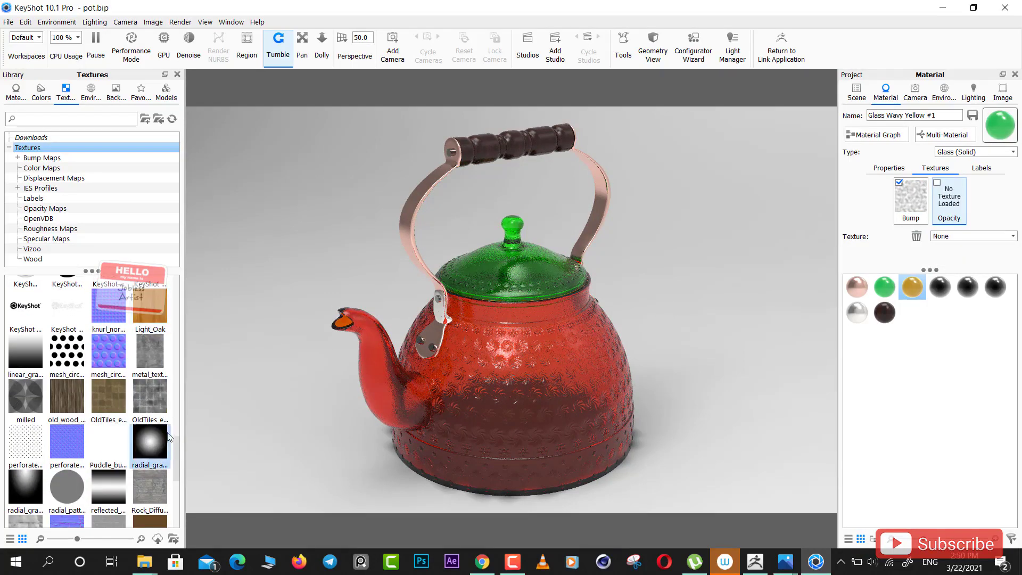
{"action": "scroll", "coordinate": [175, 458], "scroll_direction": "down", "scroll_amount": 2}
{"action": "scroll", "coordinate": [175, 476], "scroll_direction": "down", "scroll_amount": 2}
{"action": "scroll", "coordinate": [174, 487], "scroll_direction": "down", "scroll_amount": 2}
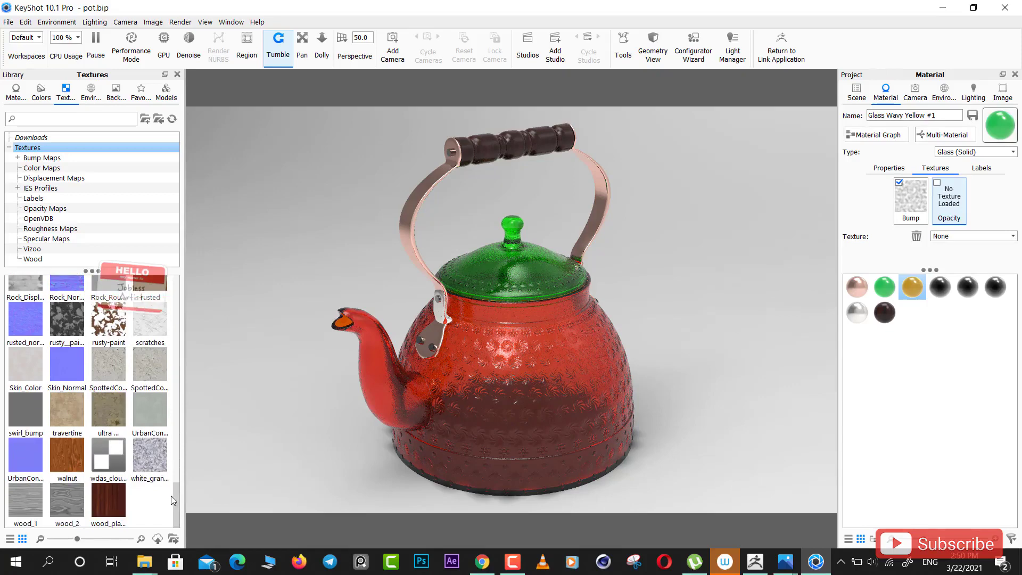
{"action": "left_click_drag", "start_coordinate": [171, 496], "coordinate": [196, 281]}
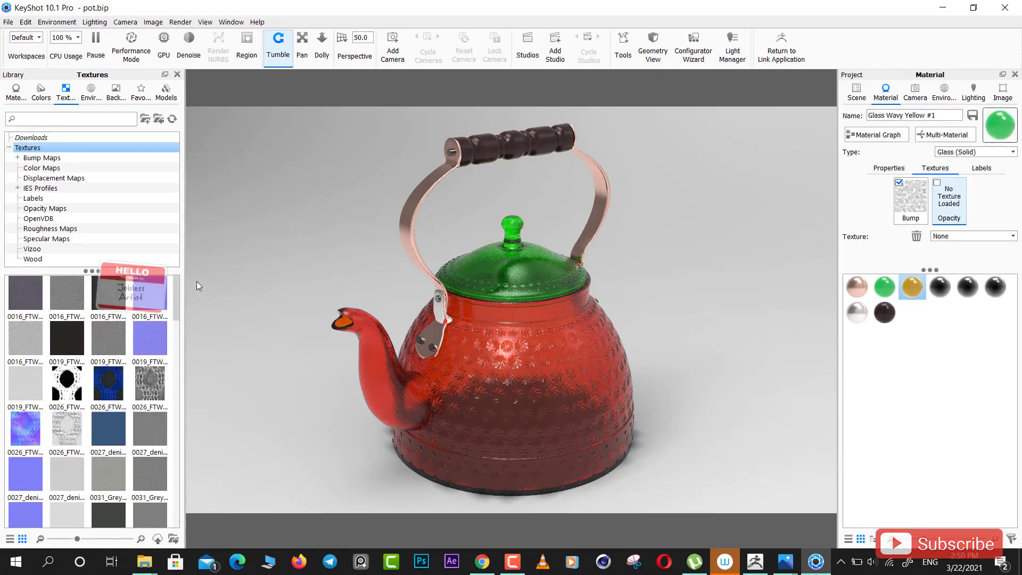
- Show the Environments library and scroll down to the Aversis outdoor HDRIs
{"action": "left_click", "coordinate": [91, 94]}
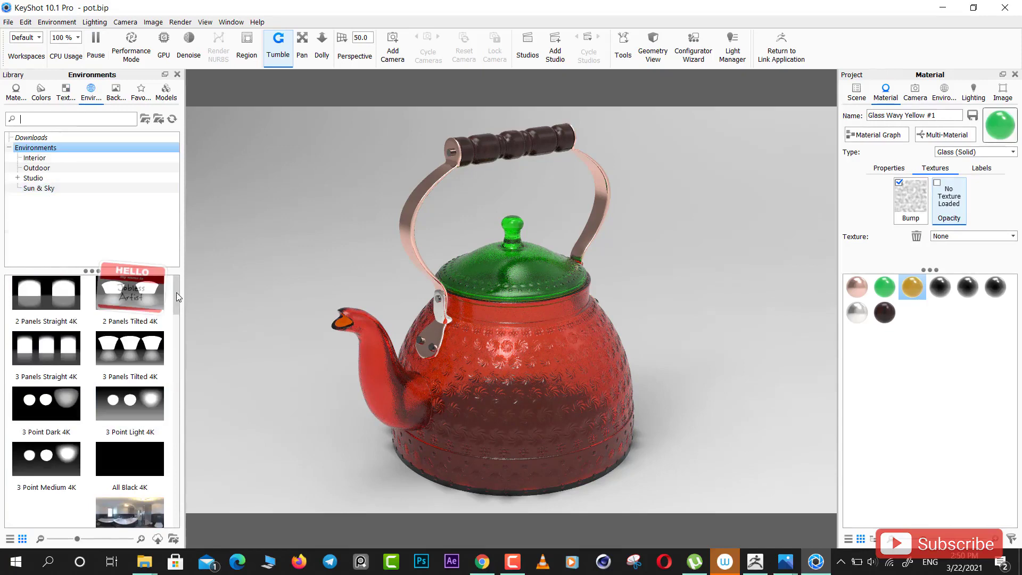
{"action": "left_click_drag", "start_coordinate": [177, 292], "coordinate": [177, 329]}
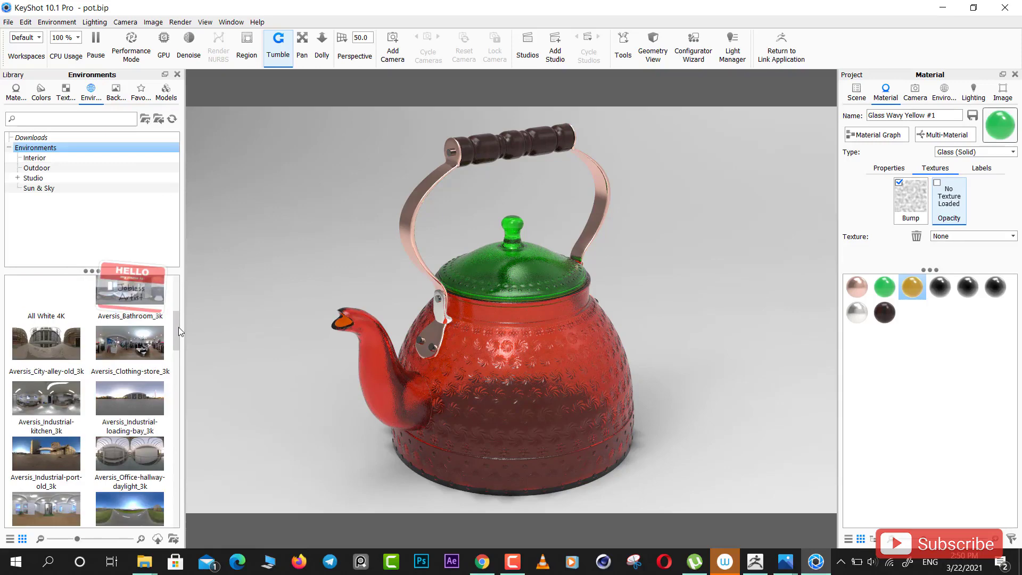
{"action": "left_click_drag", "start_coordinate": [178, 327], "coordinate": [172, 356]}
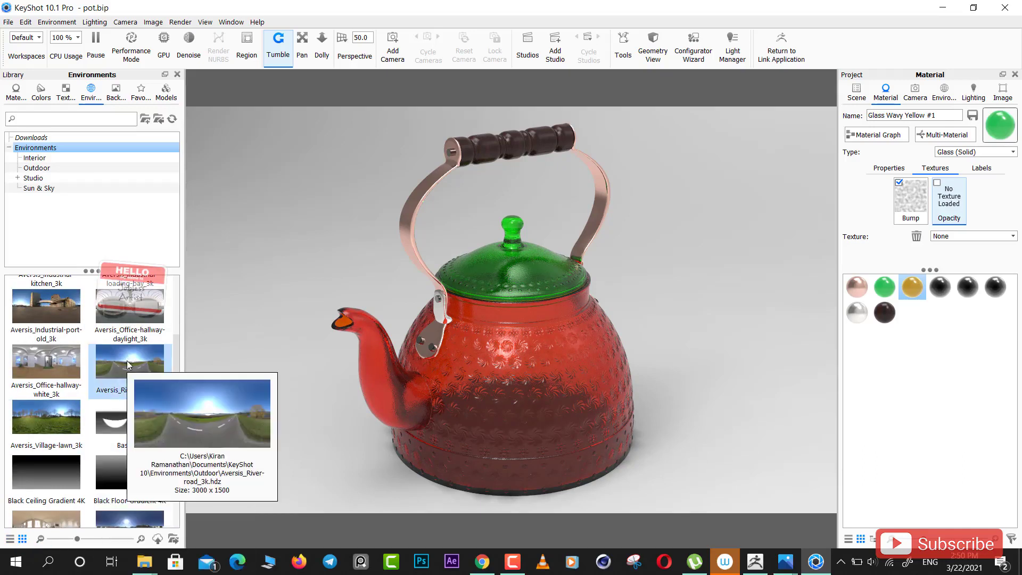
- Set Aversis_River-road_3k as the environment and orbit to frame the kettle on the road
{"action": "mouse_move", "coordinate": [127, 364]}
{"action": "left_mouse_down"}
{"action": "mouse_move", "coordinate": [300, 200]}
{"action": "mouse_move", "coordinate": [298, 189]}
{"action": "left_mouse_up"}
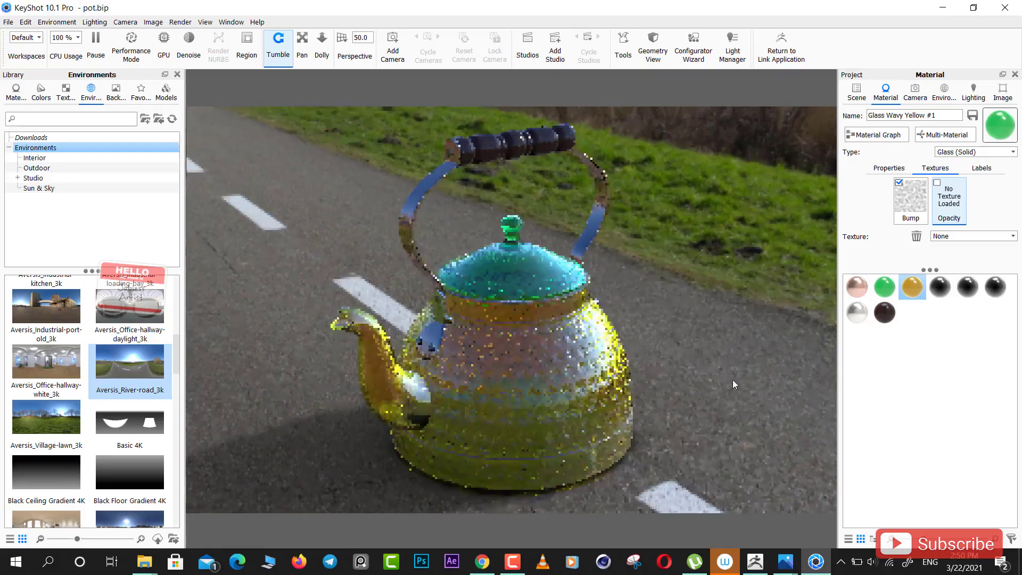
{"action": "mouse_move", "coordinate": [732, 379]}
{"action": "left_mouse_down"}
{"action": "mouse_move", "coordinate": [722, 360]}
{"action": "mouse_move", "coordinate": [683, 388]}
{"action": "mouse_move", "coordinate": [502, 369]}
{"action": "mouse_move", "coordinate": [661, 349]}
{"action": "mouse_move", "coordinate": [807, 360]}
{"action": "mouse_move", "coordinate": [692, 362]}
{"action": "left_mouse_up"}
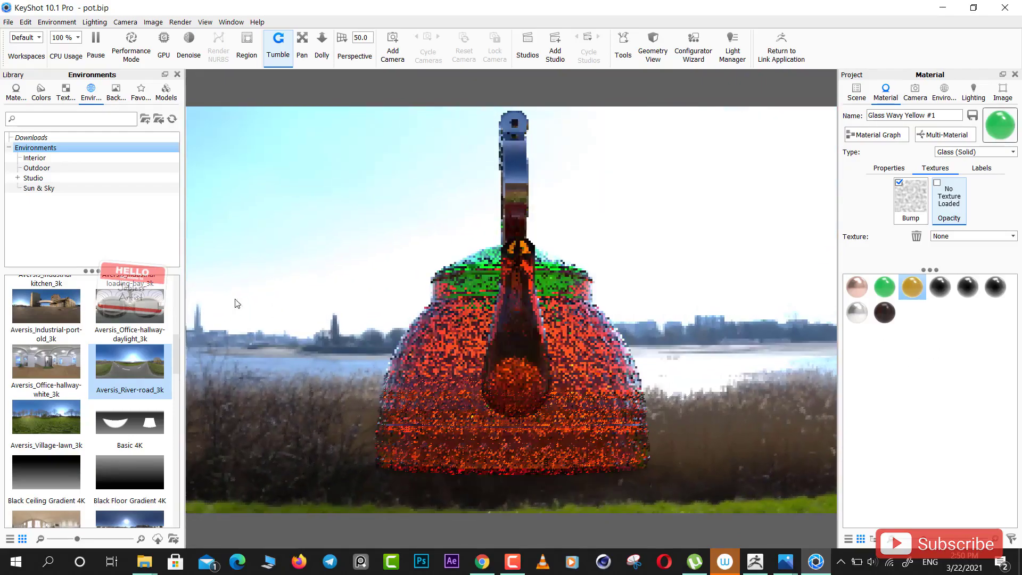
{"action": "mouse_move", "coordinate": [392, 278]}
{"action": "left_mouse_down"}
{"action": "mouse_move", "coordinate": [394, 164]}
{"action": "mouse_move", "coordinate": [356, 126]}
{"action": "left_mouse_up"}
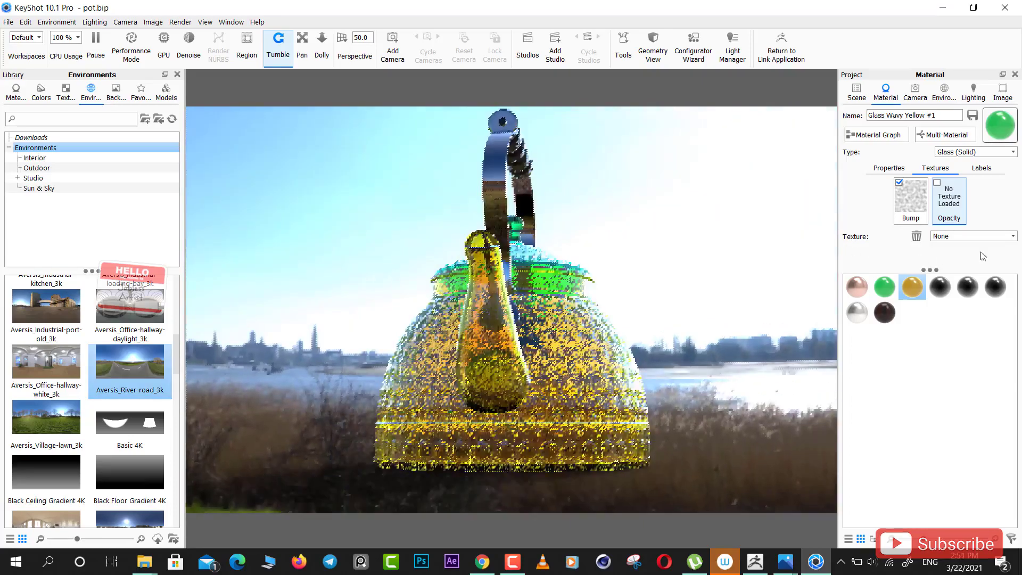
{"action": "left_click_drag", "start_coordinate": [532, 266], "coordinate": [487, 90]}
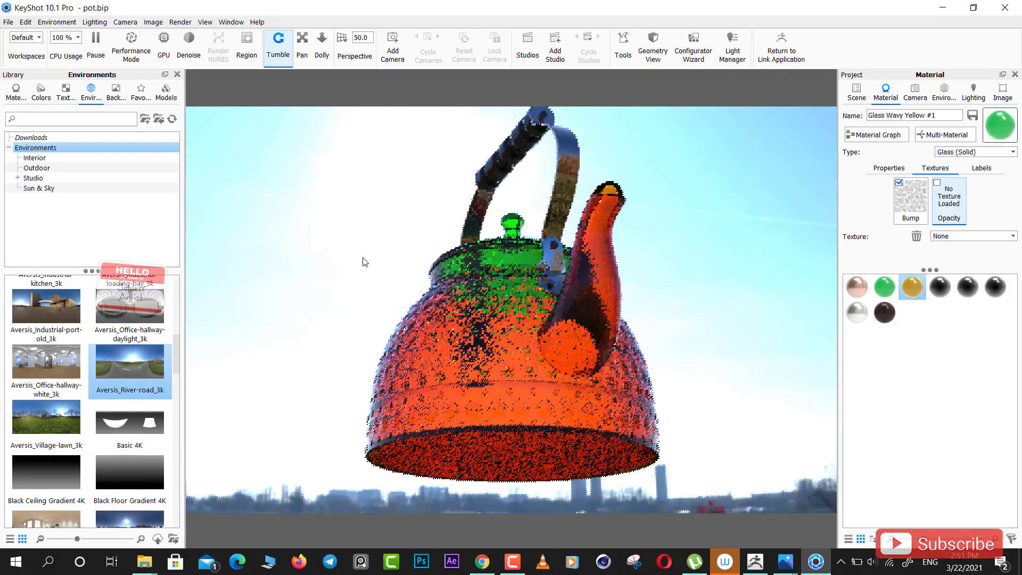
{"action": "mouse_move", "coordinate": [742, 312]}
{"action": "left_mouse_down"}
{"action": "mouse_move", "coordinate": [594, 357]}
{"action": "mouse_move", "coordinate": [416, 337]}
{"action": "mouse_move", "coordinate": [410, 303]}
{"action": "mouse_move", "coordinate": [429, 303]}
{"action": "mouse_move", "coordinate": [421, 304]}
{"action": "left_mouse_up"}
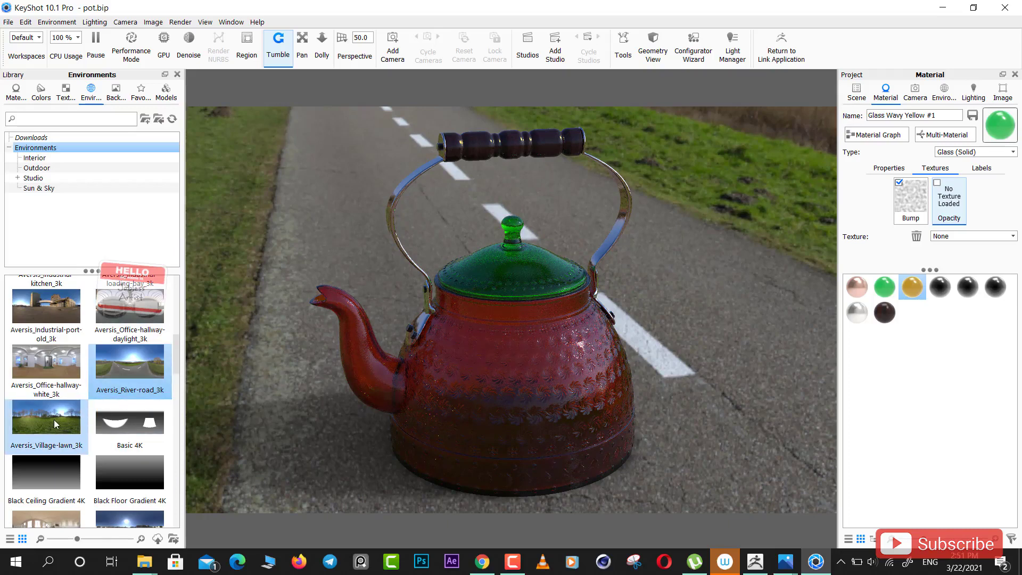
- Apply the Aversis_Village-lawn_3k environment and orbit to a rear view with trees behind the kettle
{"action": "mouse_move", "coordinate": [46, 417]}
{"action": "mouse_move", "coordinate": [33, 417]}
{"action": "left_mouse_down"}
{"action": "mouse_move", "coordinate": [252, 228]}
{"action": "mouse_move", "coordinate": [292, 167]}
{"action": "left_mouse_up"}
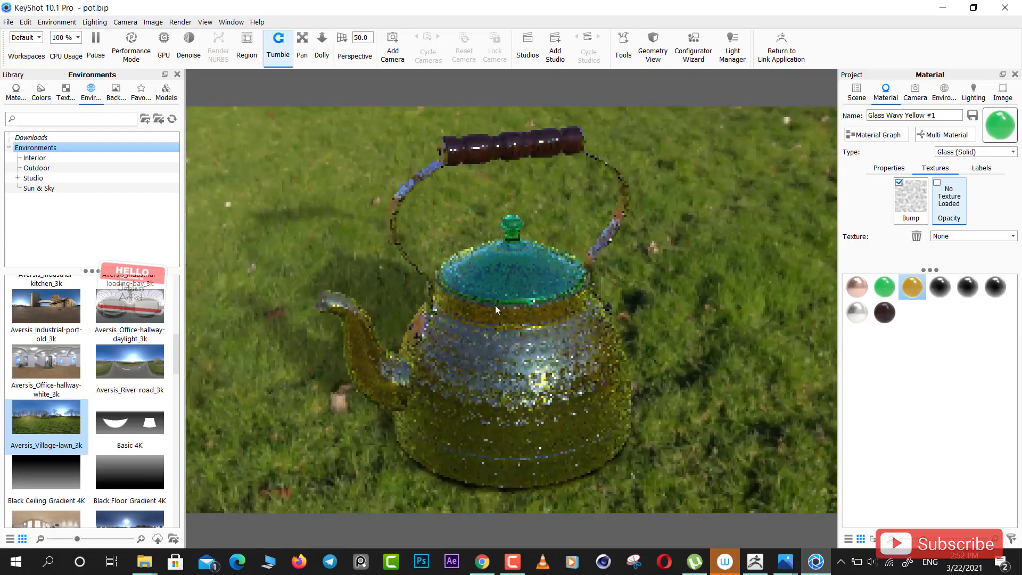
{"action": "left_click_drag", "start_coordinate": [495, 304], "coordinate": [382, 258]}
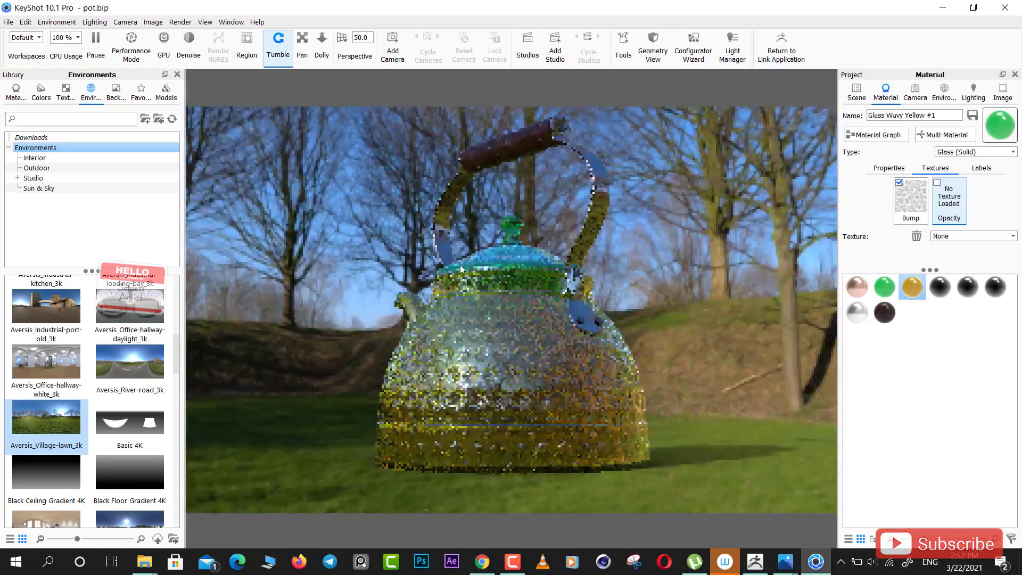
{"action": "mouse_move", "coordinate": [460, 264]}
{"action": "left_mouse_down"}
{"action": "mouse_move", "coordinate": [640, 280]}
{"action": "mouse_move", "coordinate": [480, 280]}
{"action": "left_mouse_up"}
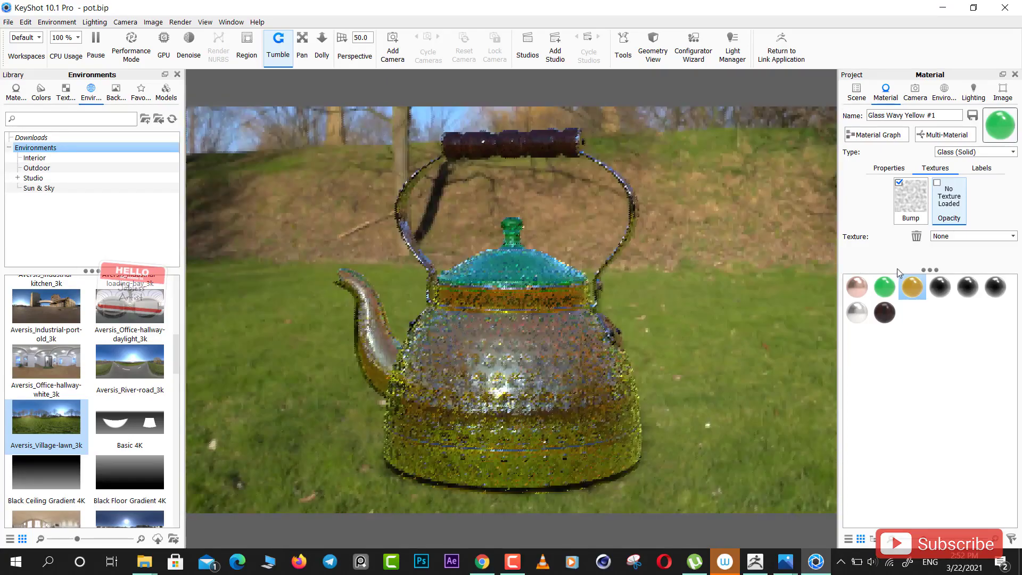
{"action": "left_click_drag", "start_coordinate": [716, 215], "coordinate": [615, 199]}
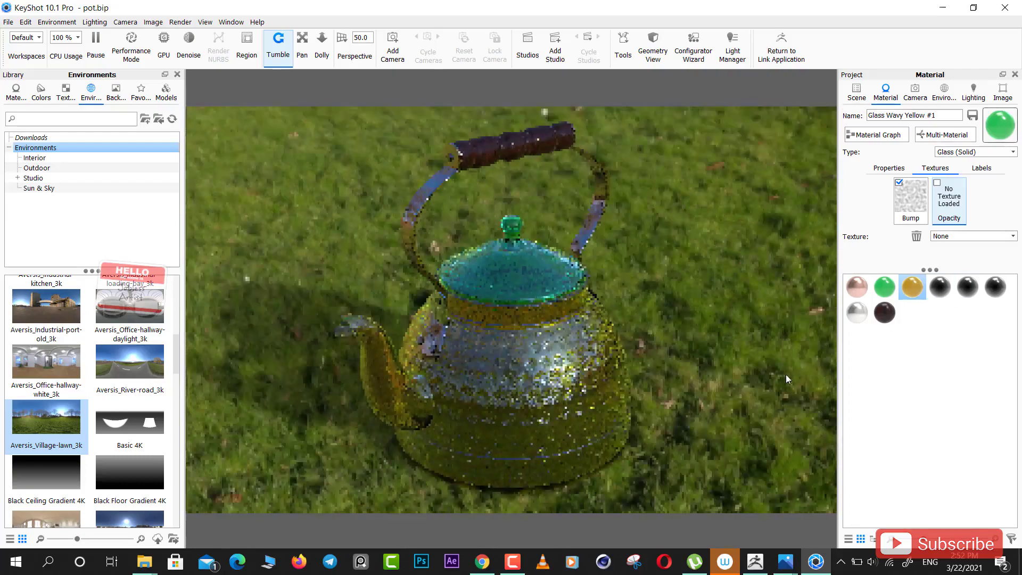
{"action": "left_click_drag", "start_coordinate": [755, 353], "coordinate": [826, 358]}
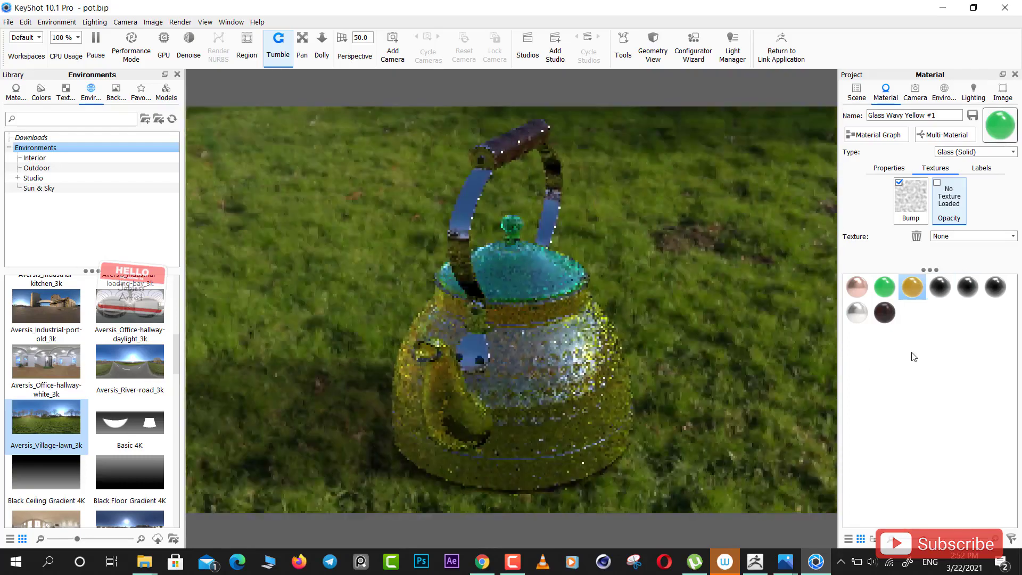
{"action": "left_click_drag", "start_coordinate": [659, 303], "coordinate": [805, 298]}
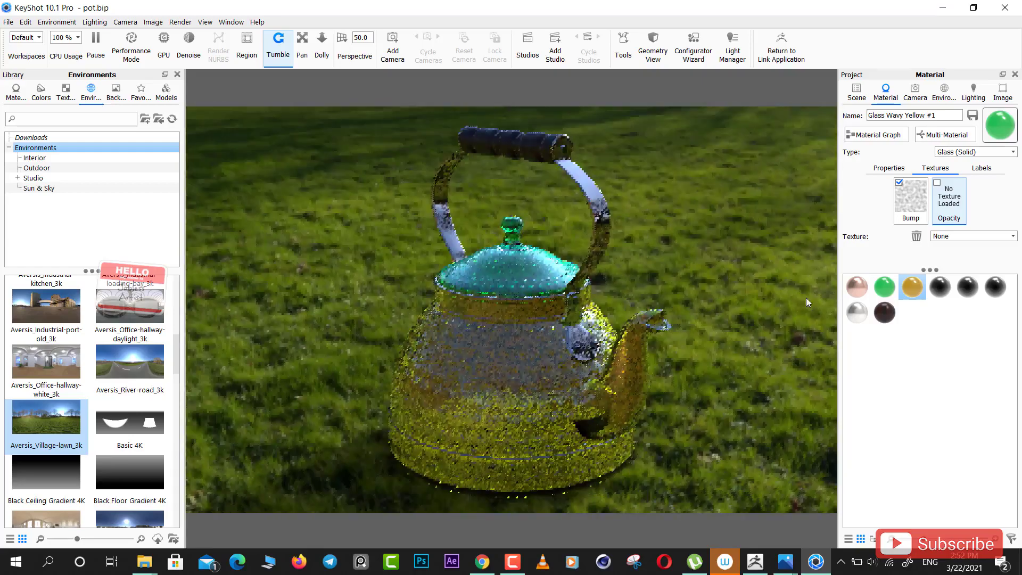
{"action": "left_click_drag", "start_coordinate": [313, 280], "coordinate": [602, 251]}
{"action": "mouse_move", "coordinate": [713, 276]}
{"action": "left_mouse_down"}
{"action": "mouse_move", "coordinate": [800, 281]}
{"action": "mouse_move", "coordinate": [193, 285]}
{"action": "left_mouse_up"}
- Apply Aversis_Office-hallway-daylight_3k and orbit to view the kettle in the railed hallway
{"action": "left_click_drag", "start_coordinate": [130, 312], "coordinate": [128, 308]}
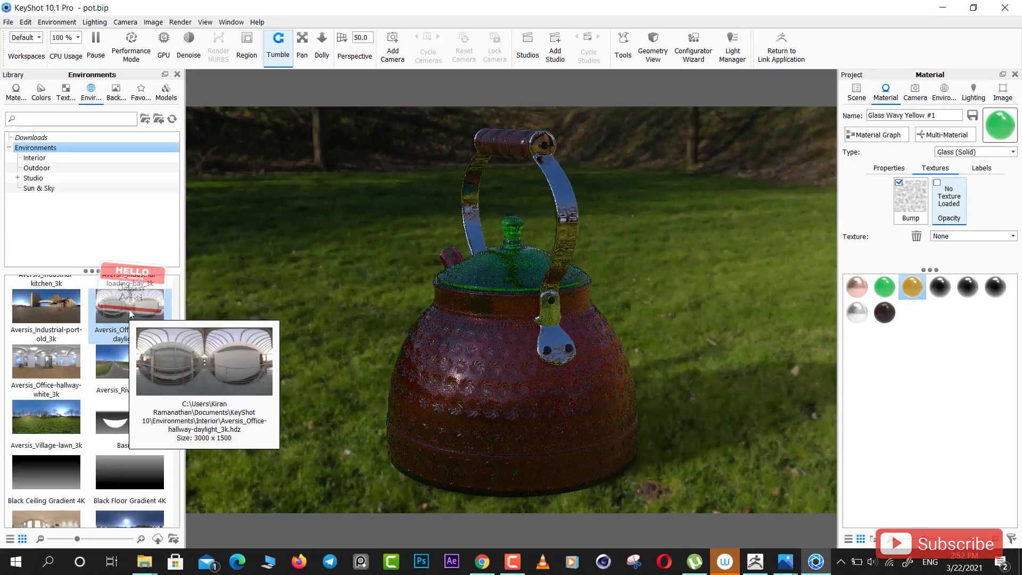
{"action": "mouse_move", "coordinate": [129, 302]}
{"action": "left_click_drag", "start_coordinate": [116, 309], "coordinate": [295, 235]}
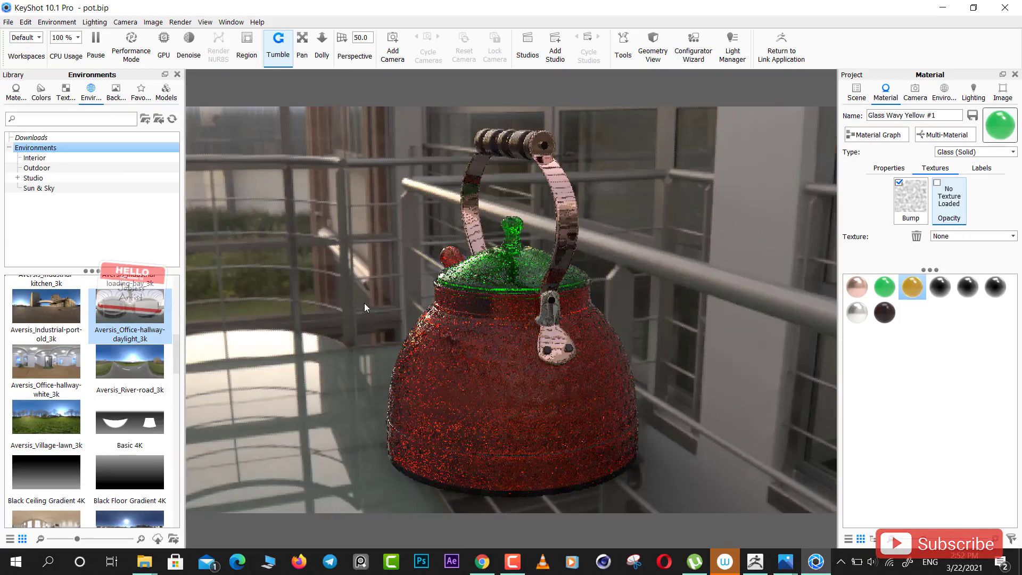
{"action": "mouse_move", "coordinate": [358, 282]}
{"action": "left_mouse_down"}
{"action": "mouse_move", "coordinate": [678, 341]}
{"action": "mouse_move", "coordinate": [829, 293]}
{"action": "mouse_move", "coordinate": [908, 243]}
{"action": "mouse_move", "coordinate": [839, 318]}
{"action": "mouse_move", "coordinate": [615, 191]}
{"action": "left_mouse_up"}
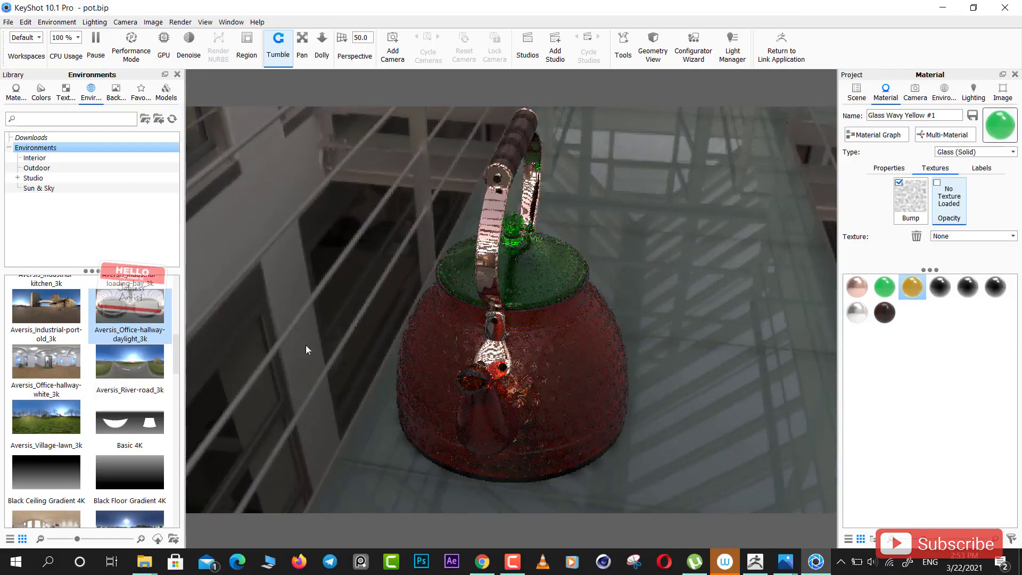
{"action": "mouse_move", "coordinate": [305, 344]}
{"action": "left_mouse_down"}
{"action": "mouse_move", "coordinate": [486, 206]}
{"action": "mouse_move", "coordinate": [724, 215]}
{"action": "mouse_move", "coordinate": [985, 244]}
{"action": "mouse_move", "coordinate": [493, 146]}
{"action": "mouse_move", "coordinate": [303, 314]}
{"action": "mouse_move", "coordinate": [276, 321]}
{"action": "mouse_move", "coordinate": [659, 352]}
{"action": "mouse_move", "coordinate": [753, 349]}
{"action": "left_mouse_up"}
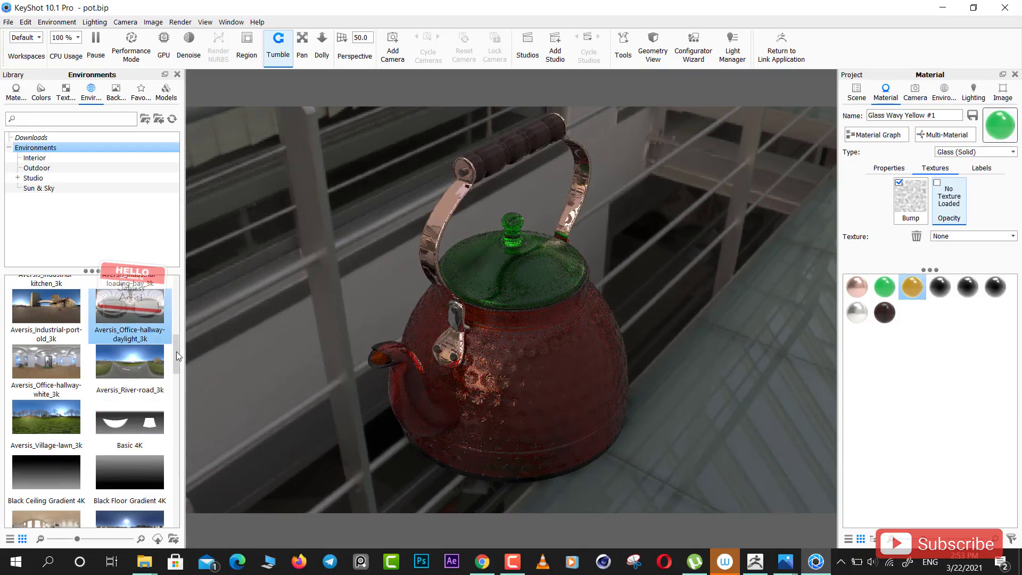
{"action": "left_click_drag", "start_coordinate": [176, 351], "coordinate": [176, 366]}
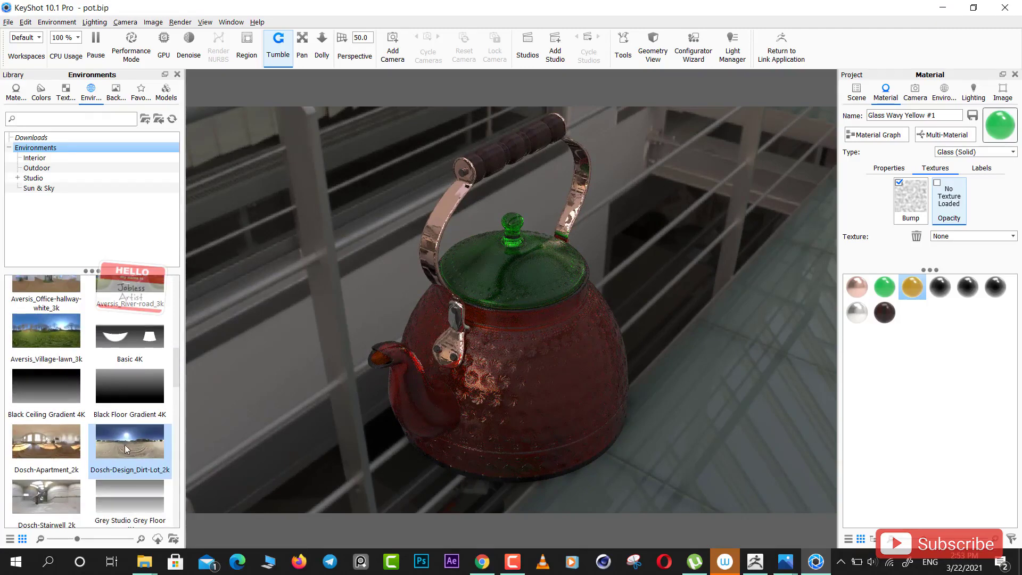
- Apply Dosch-Design_Dirt-Lot_2k and orbit from the side down under the kettle against the sky
{"action": "left_click_drag", "start_coordinate": [118, 470], "coordinate": [307, 287]}
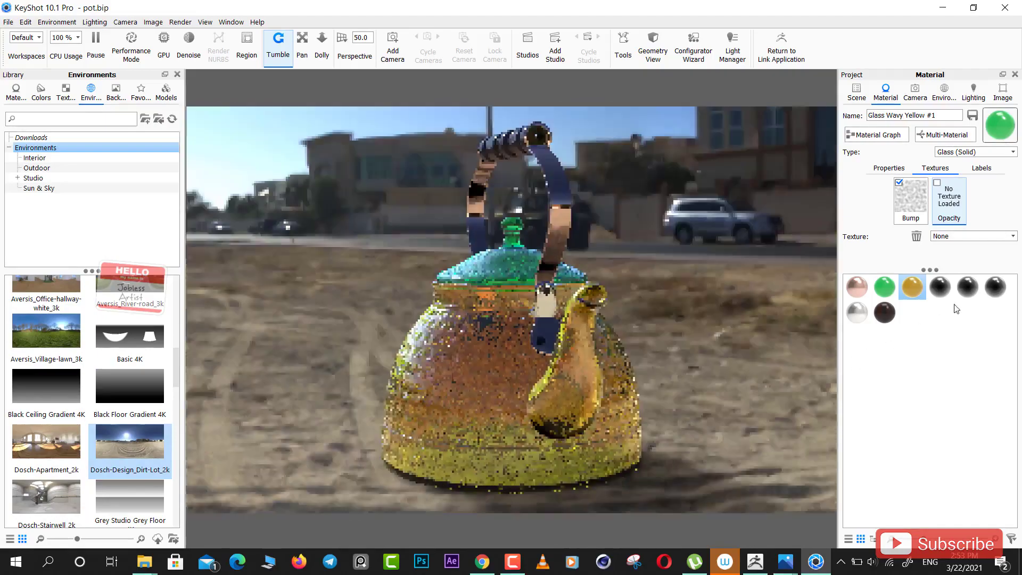
{"action": "mouse_move", "coordinate": [715, 404]}
{"action": "left_mouse_down"}
{"action": "mouse_move", "coordinate": [823, 376]}
{"action": "mouse_move", "coordinate": [266, 364]}
{"action": "left_mouse_up"}
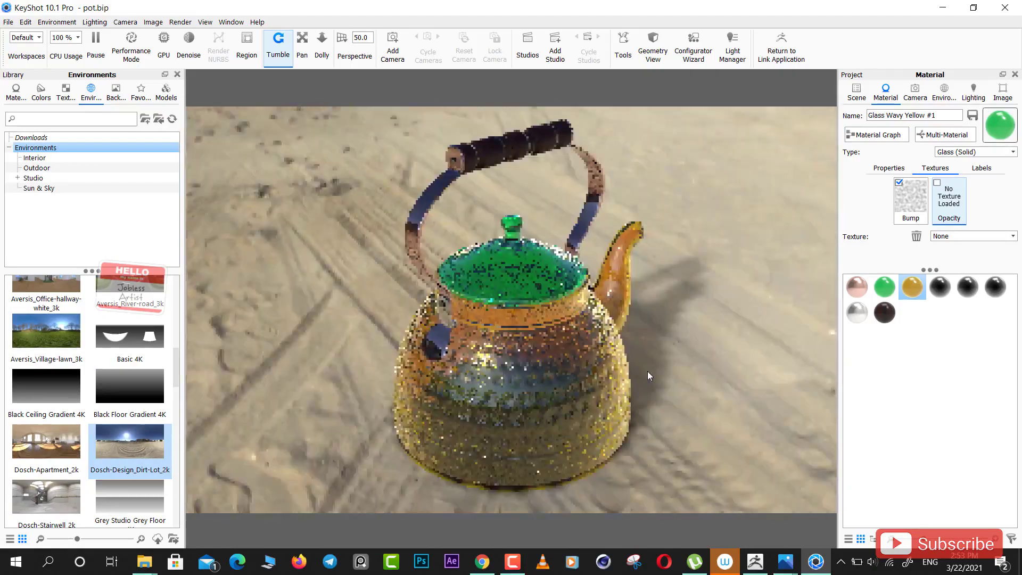
{"action": "mouse_move", "coordinate": [647, 371]}
{"action": "left_mouse_down"}
{"action": "mouse_move", "coordinate": [861, 361]}
{"action": "mouse_move", "coordinate": [937, 326]}
{"action": "left_mouse_up"}
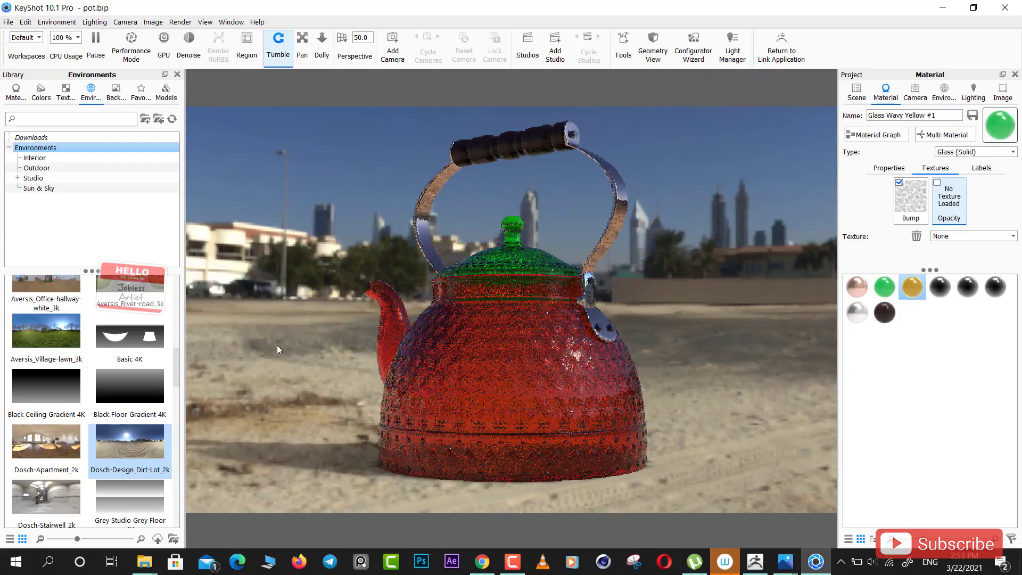
{"action": "mouse_move", "coordinate": [276, 345]}
{"action": "left_mouse_down"}
{"action": "mouse_move", "coordinate": [672, 264]}
{"action": "mouse_move", "coordinate": [603, 306]}
{"action": "left_mouse_up"}
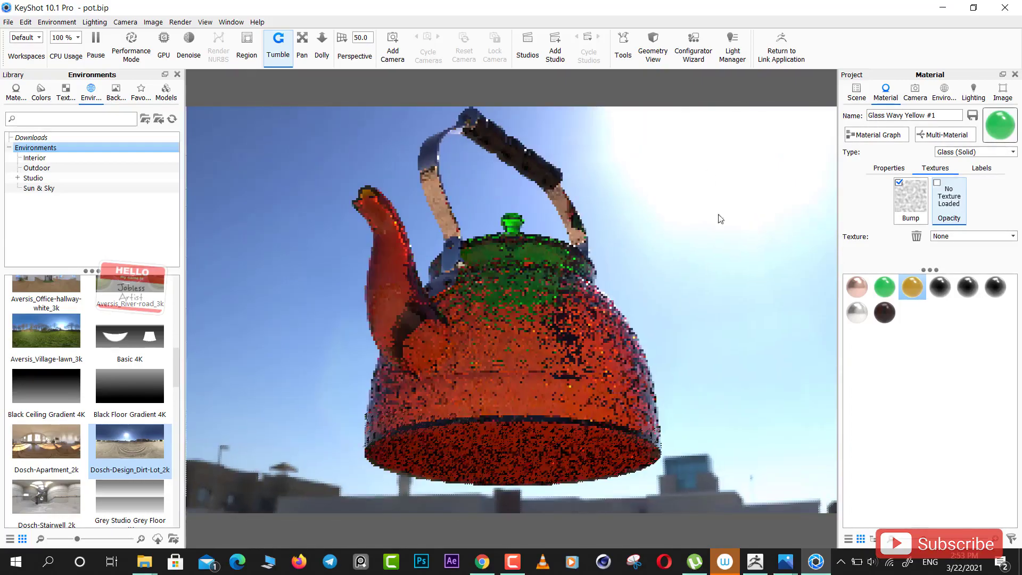
{"action": "mouse_move", "coordinate": [603, 305]}
{"action": "left_mouse_down"}
{"action": "mouse_move", "coordinate": [716, 283]}
{"action": "mouse_move", "coordinate": [735, 245]}
{"action": "mouse_move", "coordinate": [608, 183]}
{"action": "left_mouse_up"}
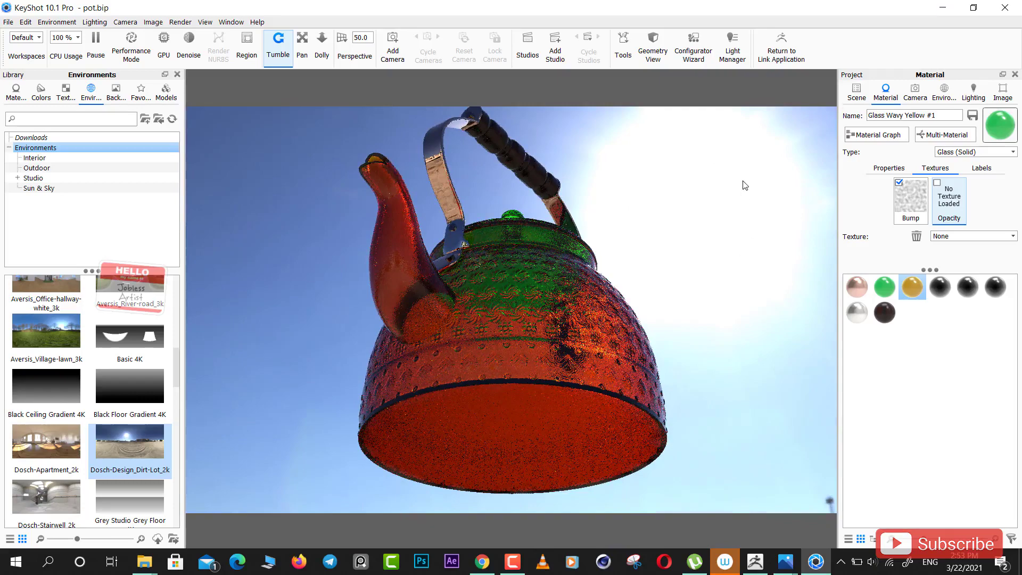
- Apply the hdrmaps mountain desert environment and orbit to see the rocks behind the kettle
{"action": "scroll", "coordinate": [91, 399], "scroll_direction": "down", "scroll_amount": 5}
{"action": "left_click_drag", "start_coordinate": [130, 375], "coordinate": [271, 228]}
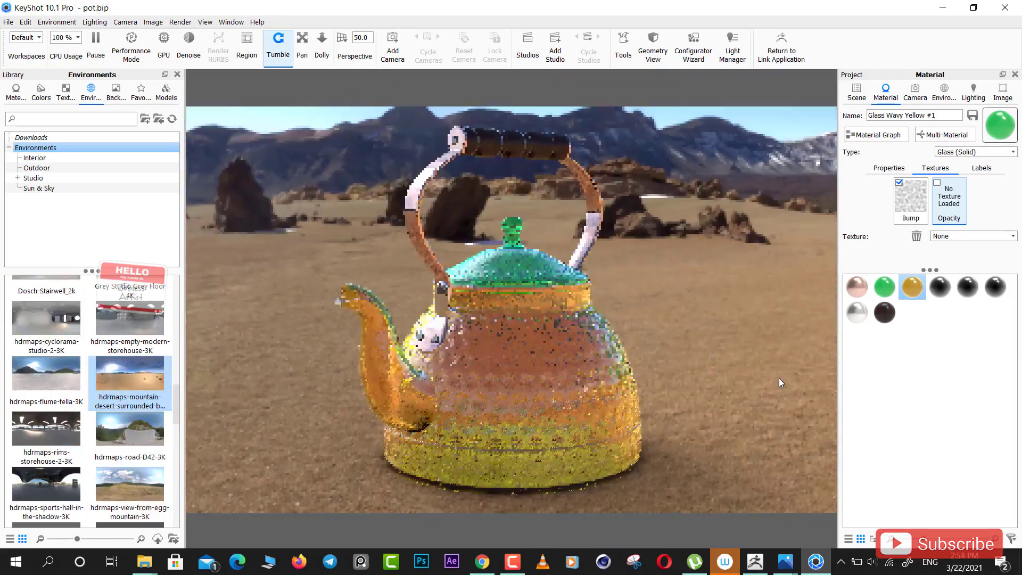
{"action": "mouse_move", "coordinate": [816, 360]}
{"action": "left_mouse_down"}
{"action": "mouse_move", "coordinate": [301, 369]}
{"action": "mouse_move", "coordinate": [337, 337]}
{"action": "left_mouse_up"}
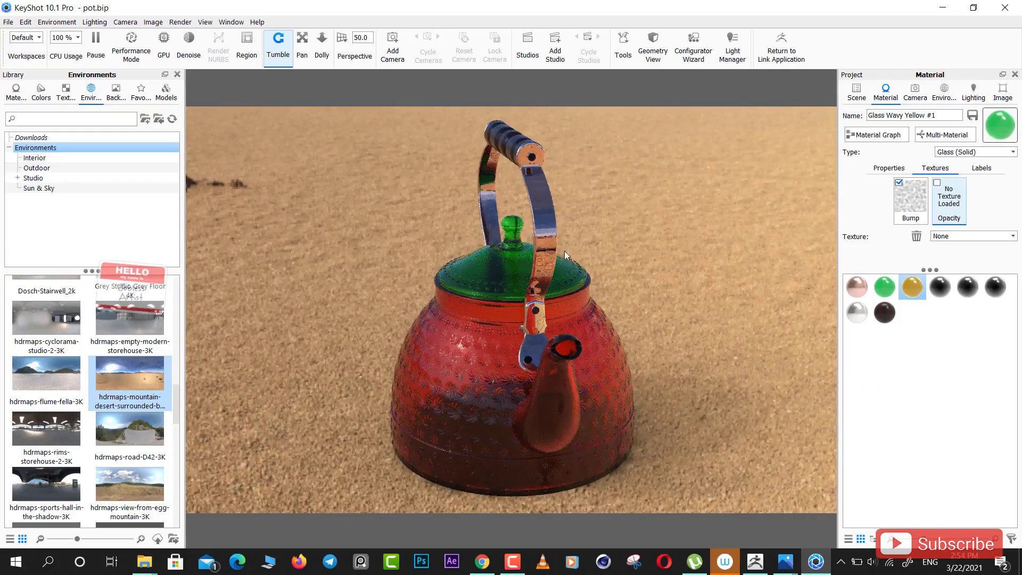
{"action": "left_click_drag", "start_coordinate": [330, 244], "coordinate": [761, 281]}
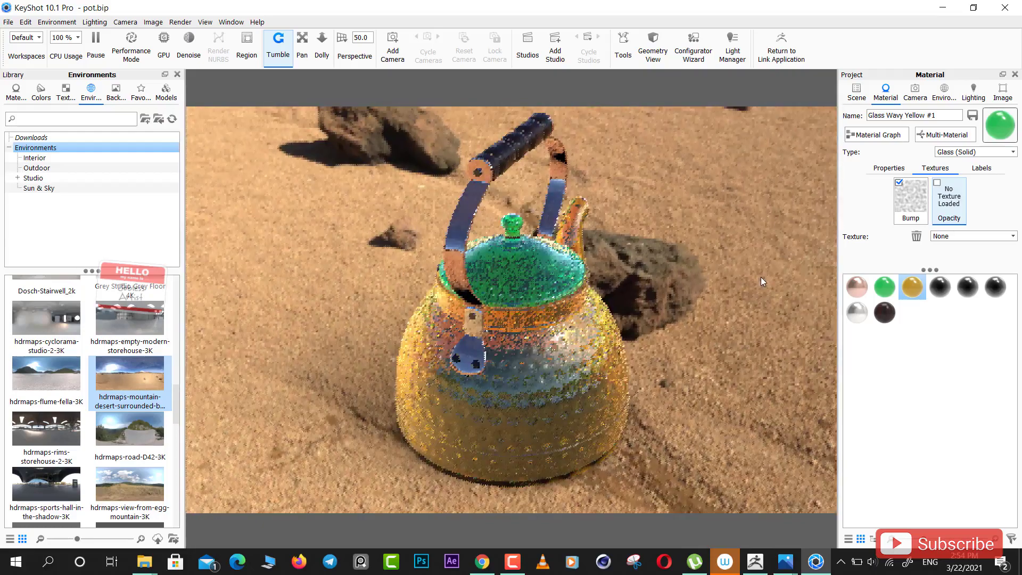
{"action": "left_click_drag", "start_coordinate": [690, 312], "coordinate": [733, 250]}
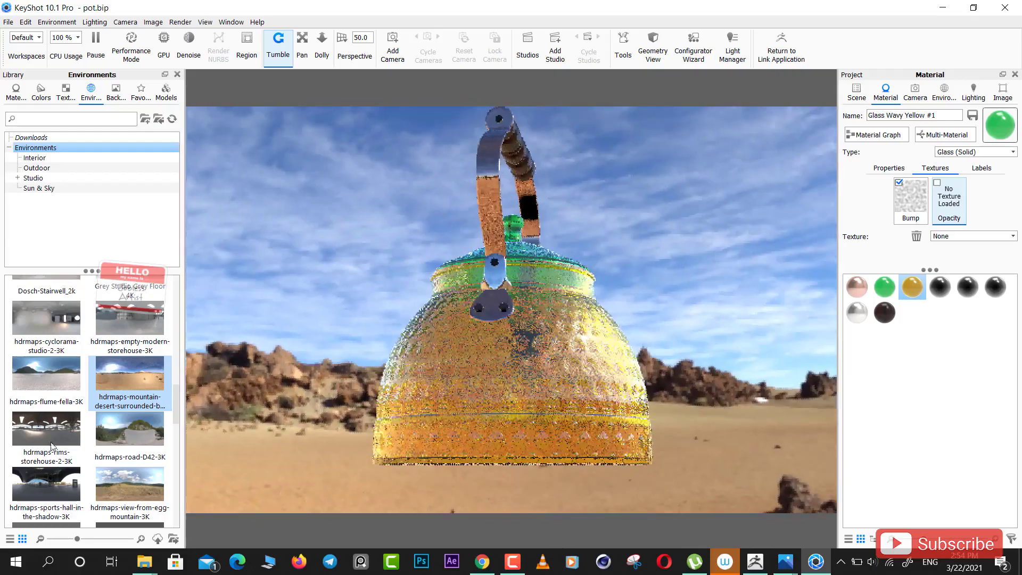
{"action": "scroll", "coordinate": [177, 336], "scroll_direction": "up", "scroll_amount": 5}
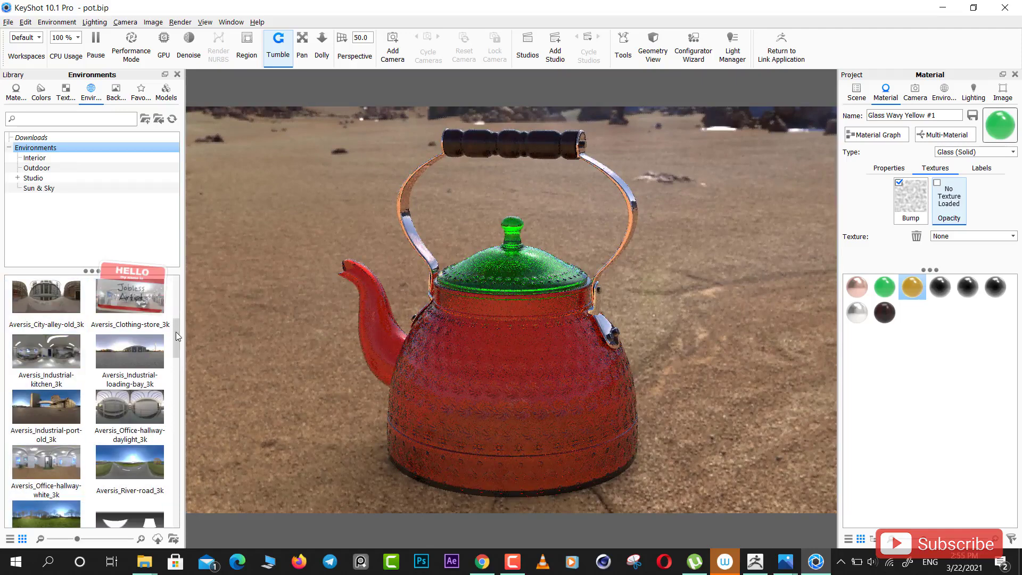
- Apply the Light Tent Screen Top 4K environment and orbit to face the kettle's spout
{"action": "left_click_drag", "start_coordinate": [175, 331], "coordinate": [183, 308]}
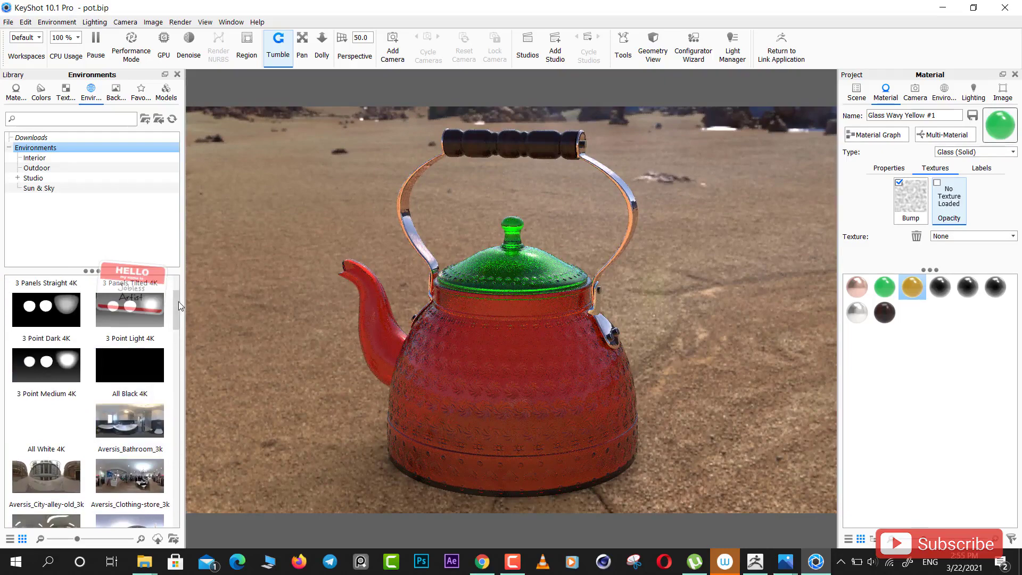
{"action": "left_click_drag", "start_coordinate": [178, 302], "coordinate": [178, 286]}
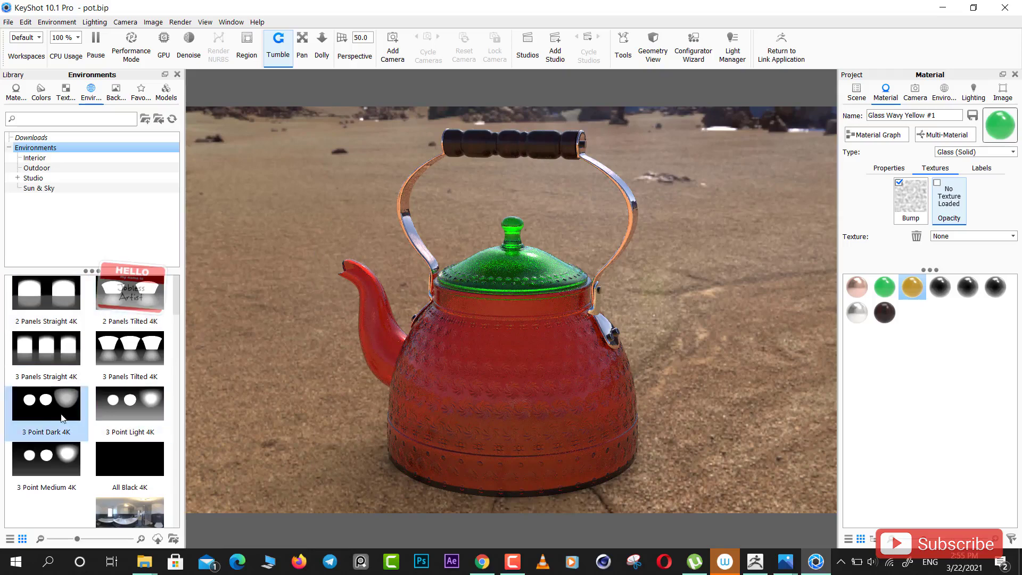
{"action": "mouse_move", "coordinate": [178, 295]}
{"action": "left_mouse_down"}
{"action": "mouse_move", "coordinate": [168, 443]}
{"action": "mouse_move", "coordinate": [156, 433]}
{"action": "mouse_move", "coordinate": [259, 258]}
{"action": "mouse_move", "coordinate": [353, 234]}
{"action": "mouse_move", "coordinate": [203, 200]}
{"action": "mouse_move", "coordinate": [247, 198]}
{"action": "mouse_move", "coordinate": [248, 257]}
{"action": "left_mouse_up"}
{"action": "left_click_drag", "start_coordinate": [143, 384], "coordinate": [260, 376]}
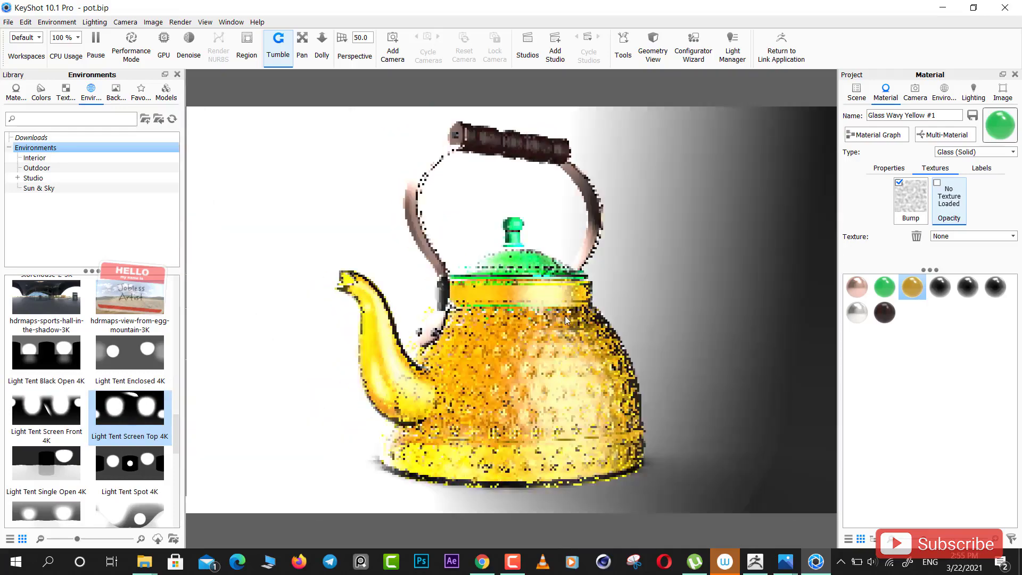
{"action": "left_click_drag", "start_coordinate": [566, 319], "coordinate": [784, 335]}
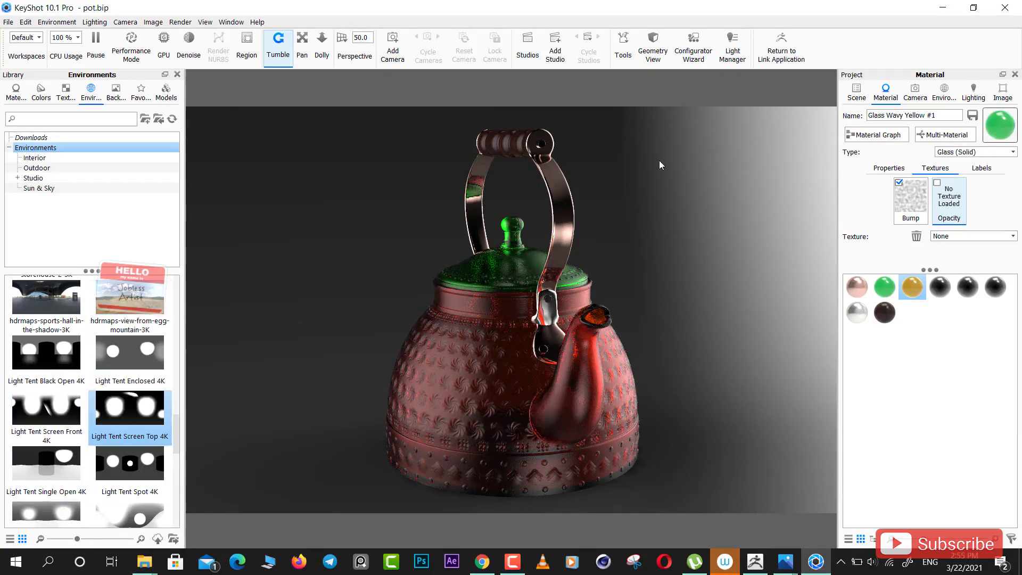
- Show the Environment settings with Adjustments, Transform, Background and Ground sections expanded
{"action": "left_click", "coordinate": [915, 92]}
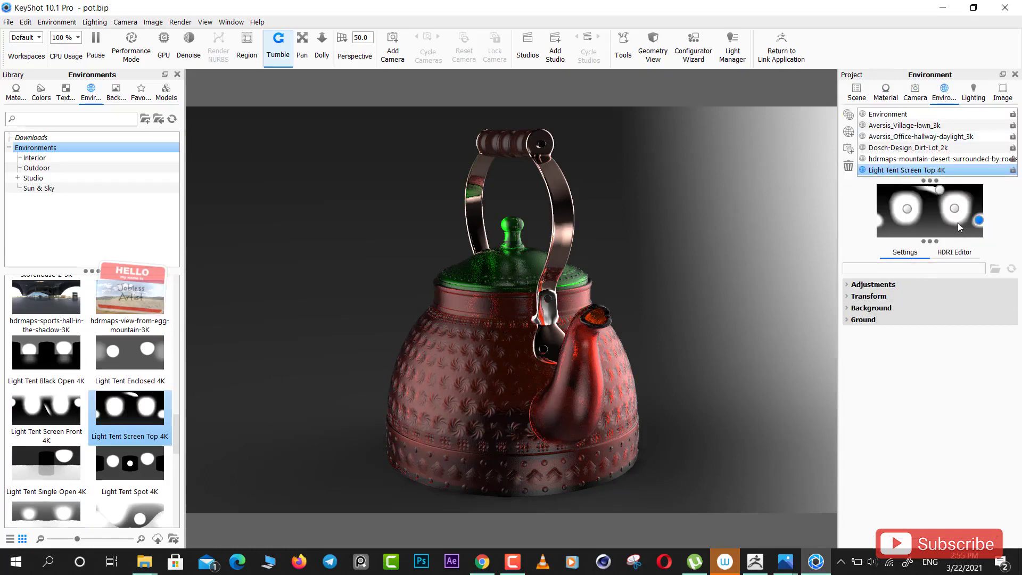
{"action": "left_click", "coordinate": [848, 286]}
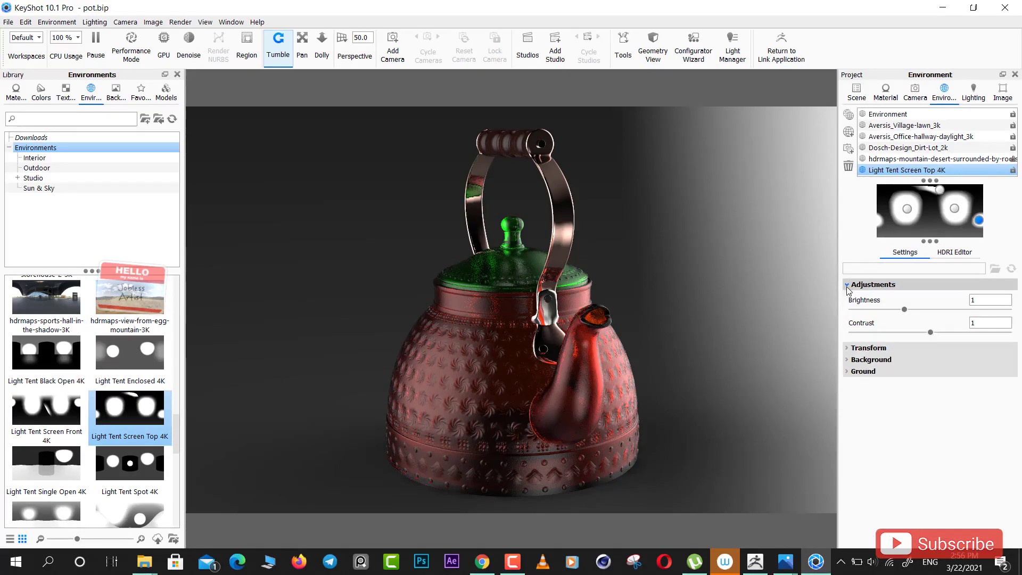
{"action": "left_click", "coordinate": [847, 349]}
{"action": "left_click", "coordinate": [848, 426]}
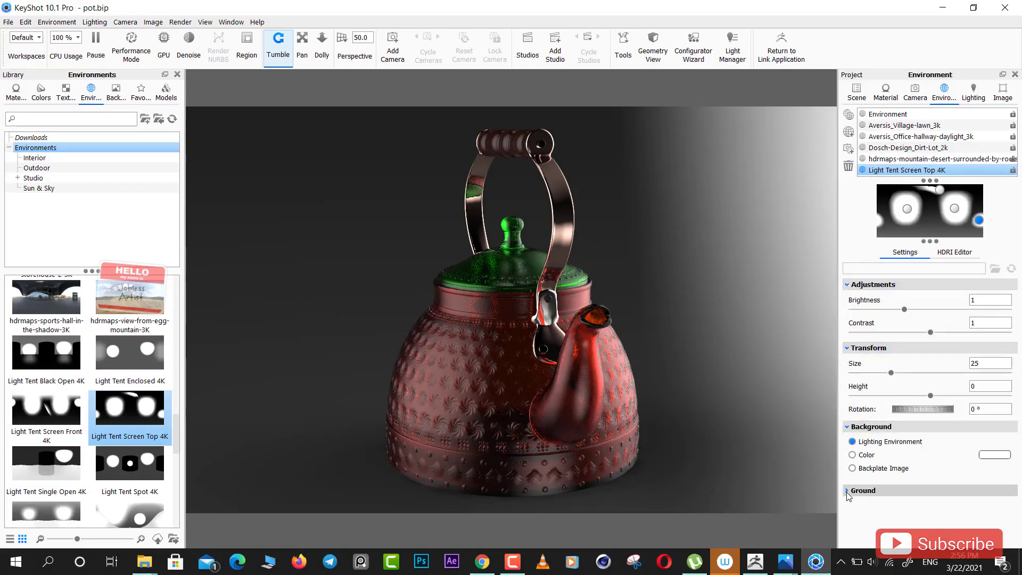
{"action": "left_click", "coordinate": [847, 491]}
- Try hdrmaps-view-from-egg-mountain-3K, then reapply Aversis_Village-lawn_3k and orbit to a side view
{"action": "scroll", "coordinate": [948, 526], "scroll_direction": "down", "scroll_amount": 1}
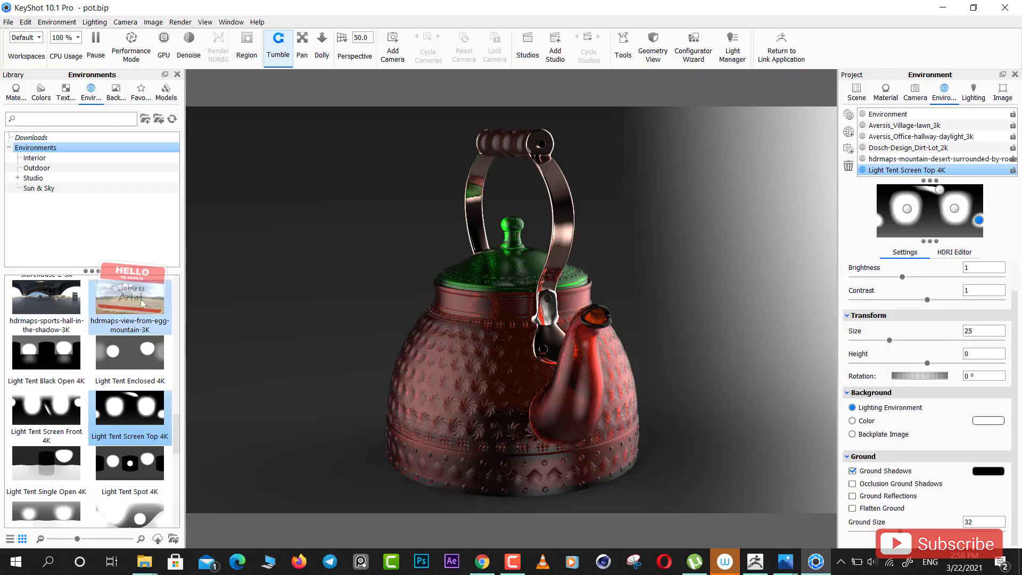
{"action": "left_click_drag", "start_coordinate": [133, 301], "coordinate": [483, 321]}
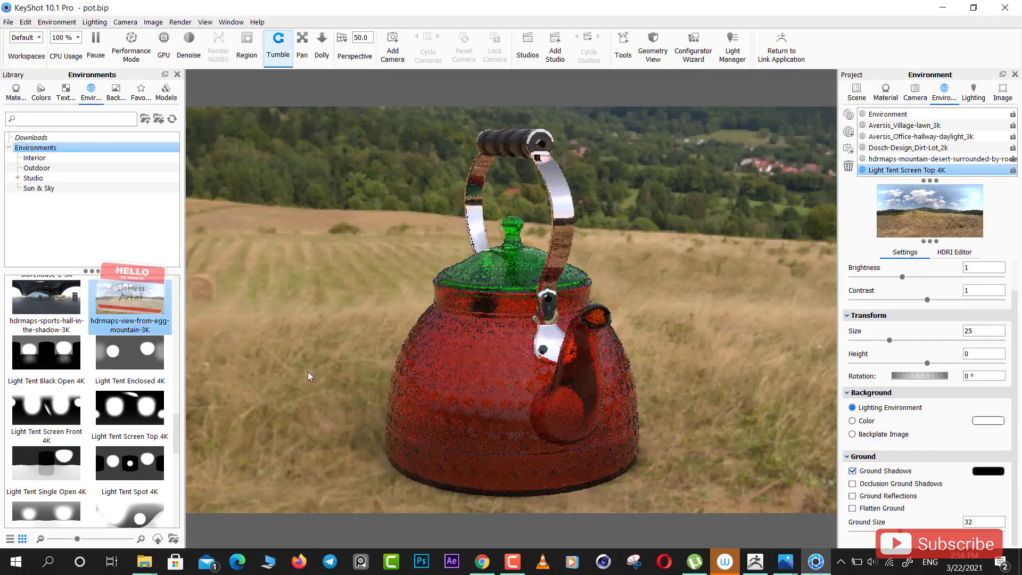
{"action": "left_click_drag", "start_coordinate": [311, 371], "coordinate": [496, 397]}
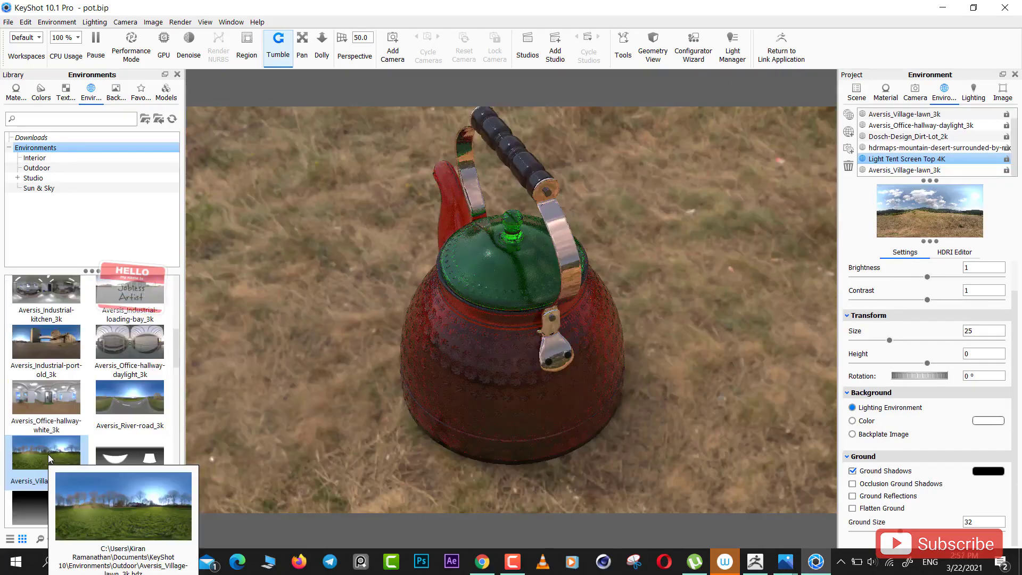
{"action": "left_click_drag", "start_coordinate": [48, 454], "coordinate": [269, 260]}
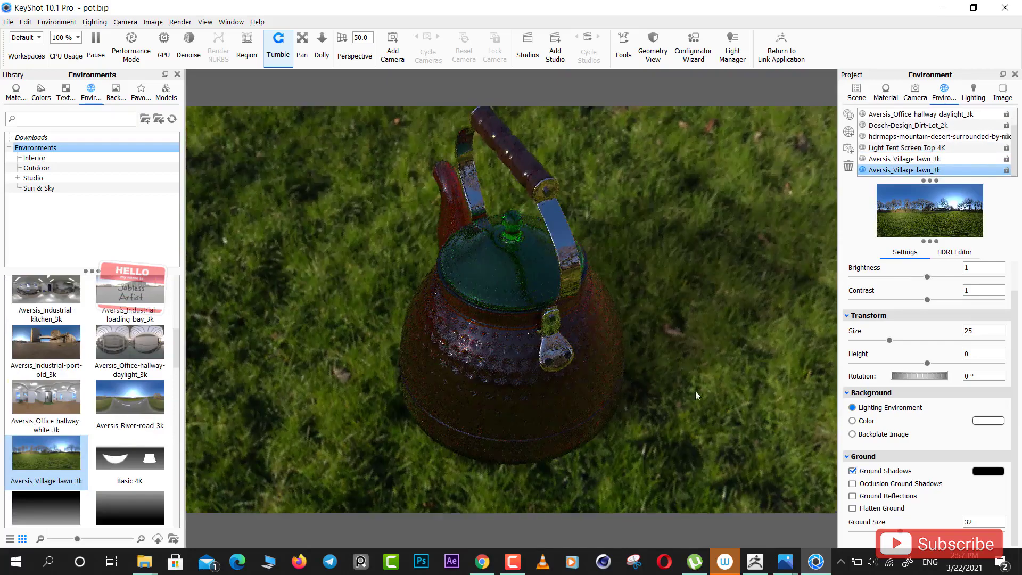
{"action": "left_click_drag", "start_coordinate": [695, 391], "coordinate": [710, 380]}
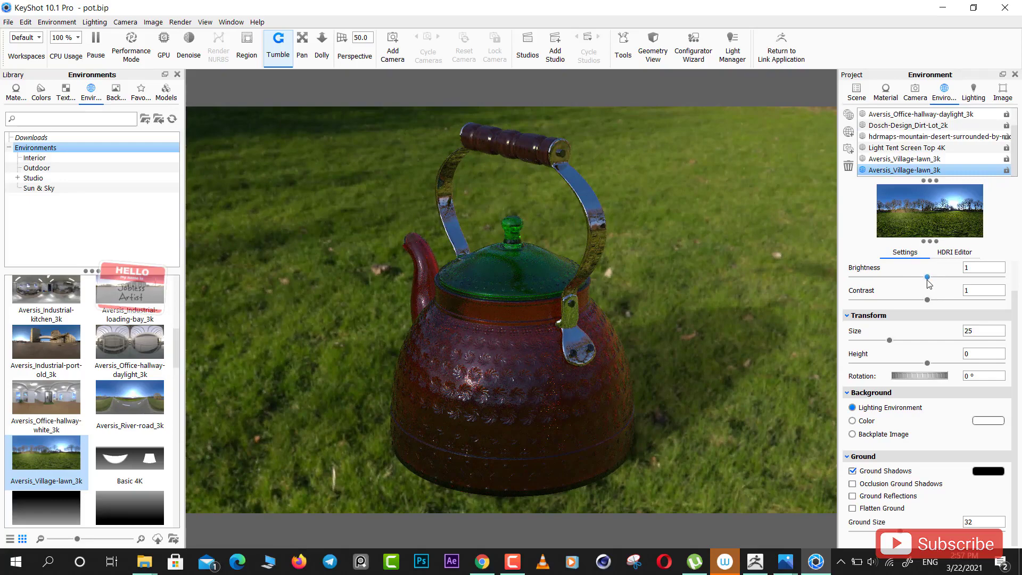
- Set lawn brightness to 0.876, orbit the kettle, and dolly the camera back
{"action": "left_click_drag", "start_coordinate": [927, 277], "coordinate": [879, 279]}
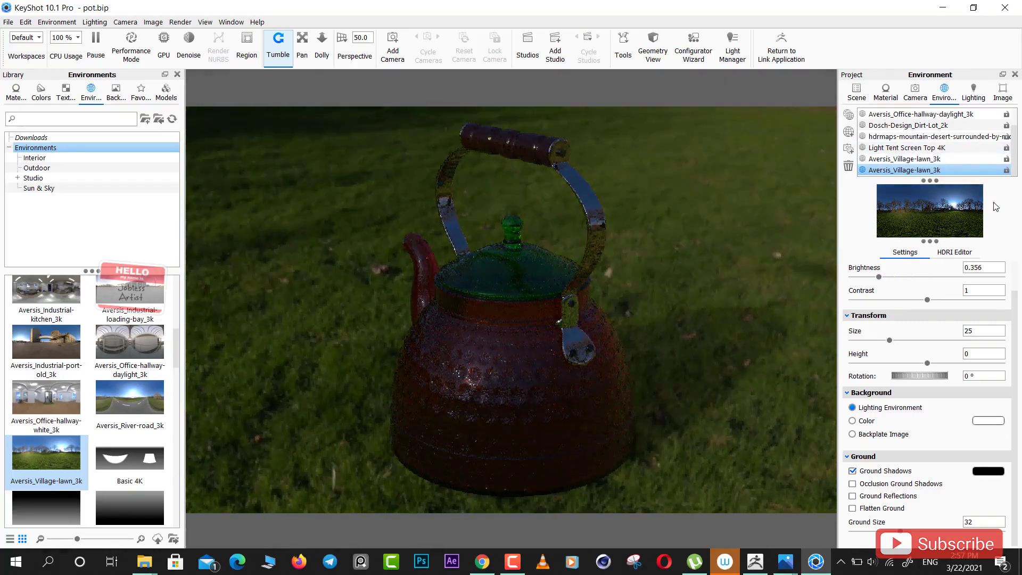
{"action": "left_click_drag", "start_coordinate": [700, 416], "coordinate": [324, 400]}
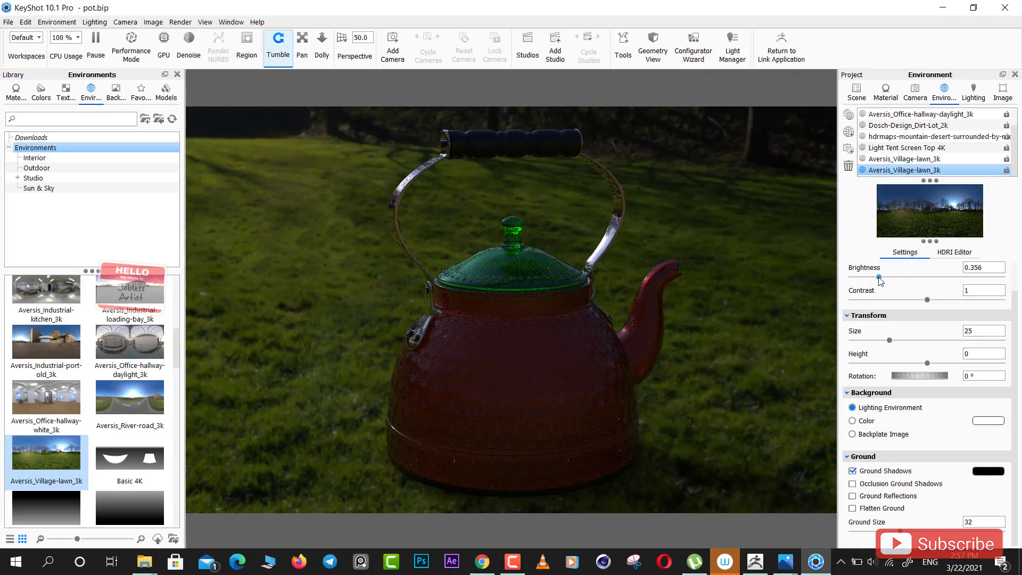
{"action": "left_click_drag", "start_coordinate": [879, 277], "coordinate": [917, 277]}
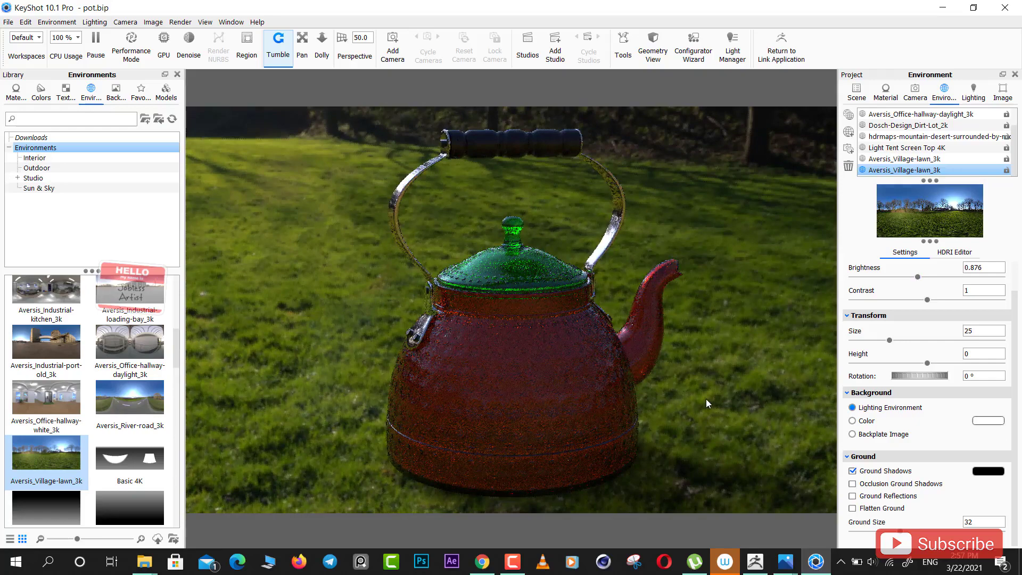
{"action": "mouse_move", "coordinate": [706, 398]}
{"action": "left_mouse_down"}
{"action": "mouse_move", "coordinate": [817, 385]}
{"action": "mouse_move", "coordinate": [772, 353]}
{"action": "mouse_move", "coordinate": [822, 368]}
{"action": "left_mouse_up"}
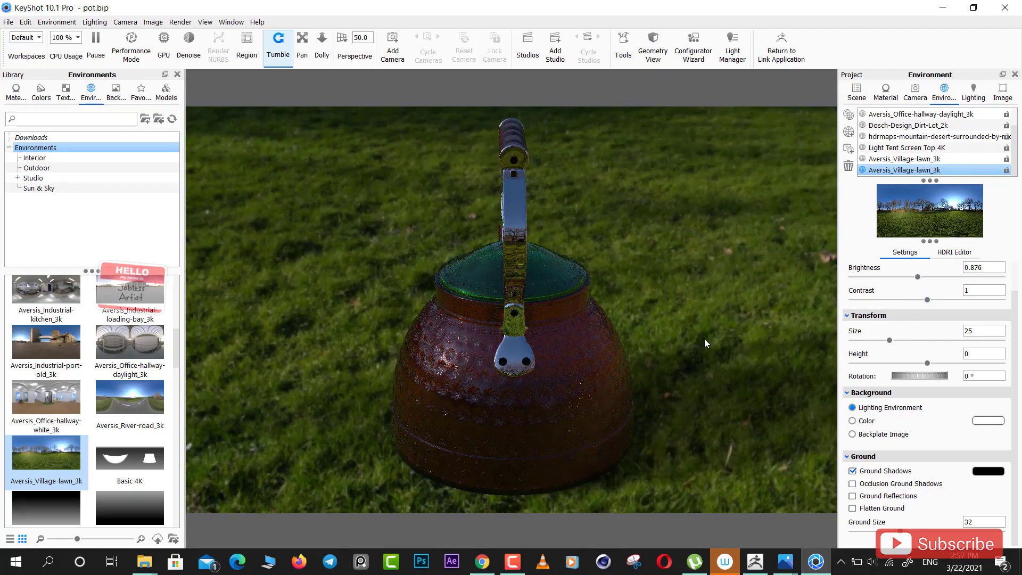
{"action": "scroll", "coordinate": [704, 339], "scroll_direction": "down", "scroll_amount": 2}
{"action": "scroll", "coordinate": [704, 338], "scroll_direction": "down", "scroll_amount": 3}
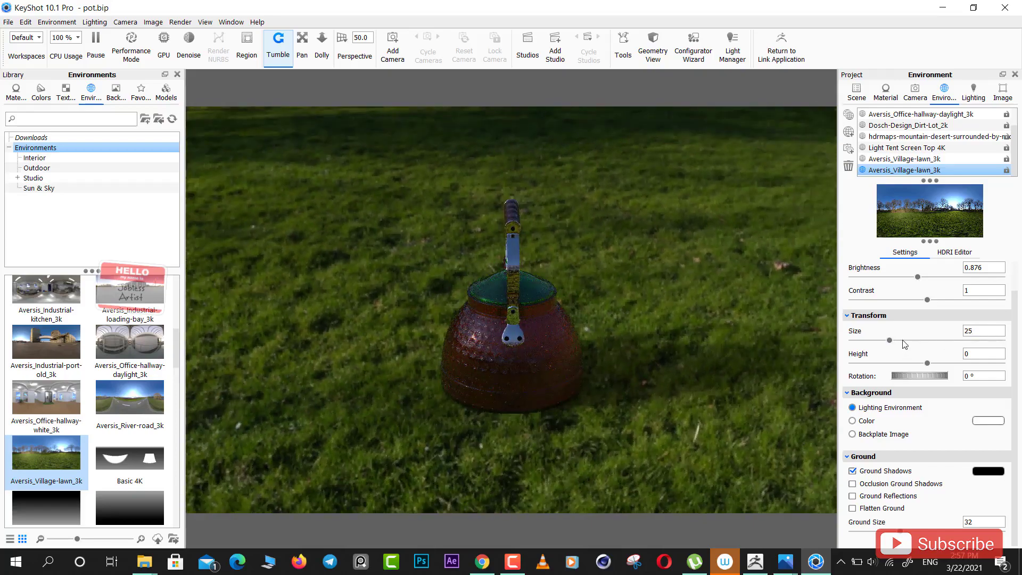
- Try environment size 54.1 and height 0.5, undoing both changes
{"action": "left_click_drag", "start_coordinate": [889, 340], "coordinate": [934, 340]}
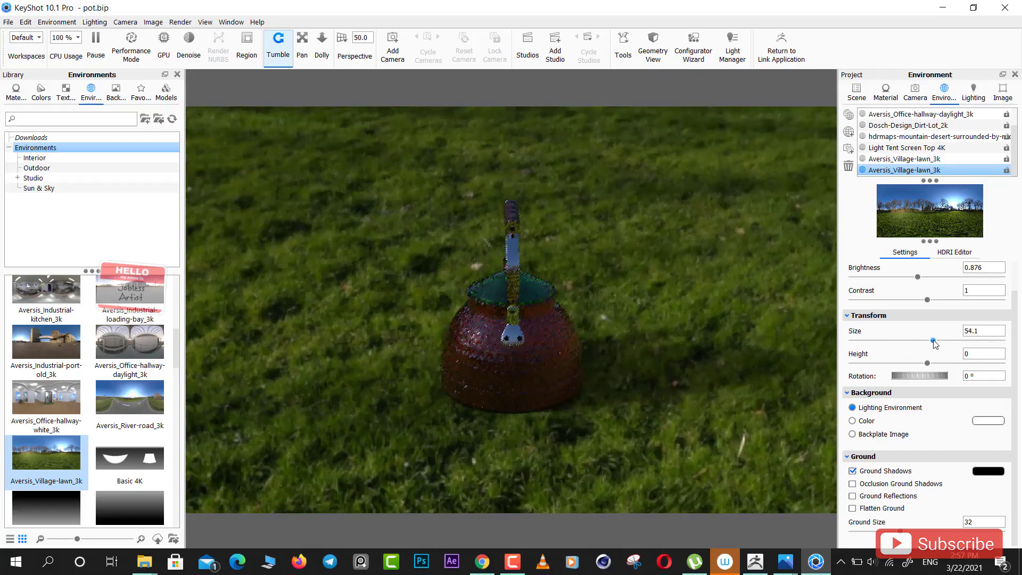
{"action": "key", "text": "ctrl+z"}
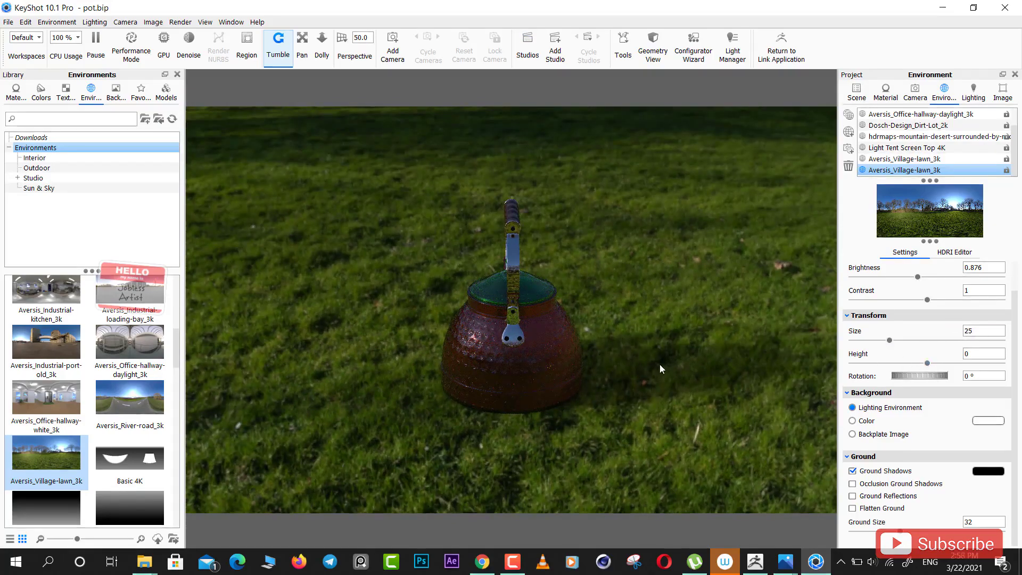
{"action": "left_click_drag", "start_coordinate": [659, 364], "coordinate": [665, 306]}
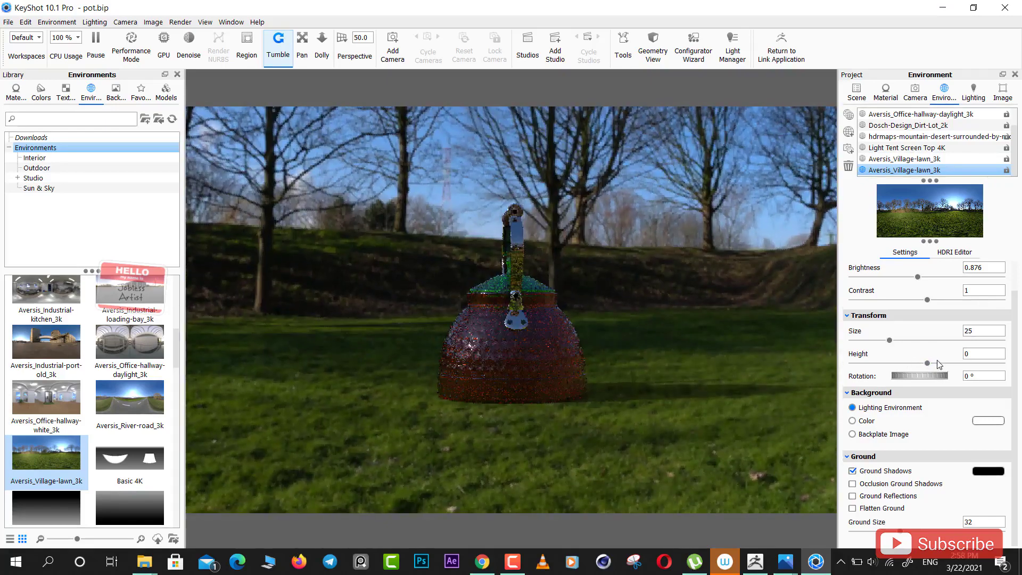
{"action": "left_click_drag", "start_coordinate": [927, 362], "coordinate": [1010, 363]}
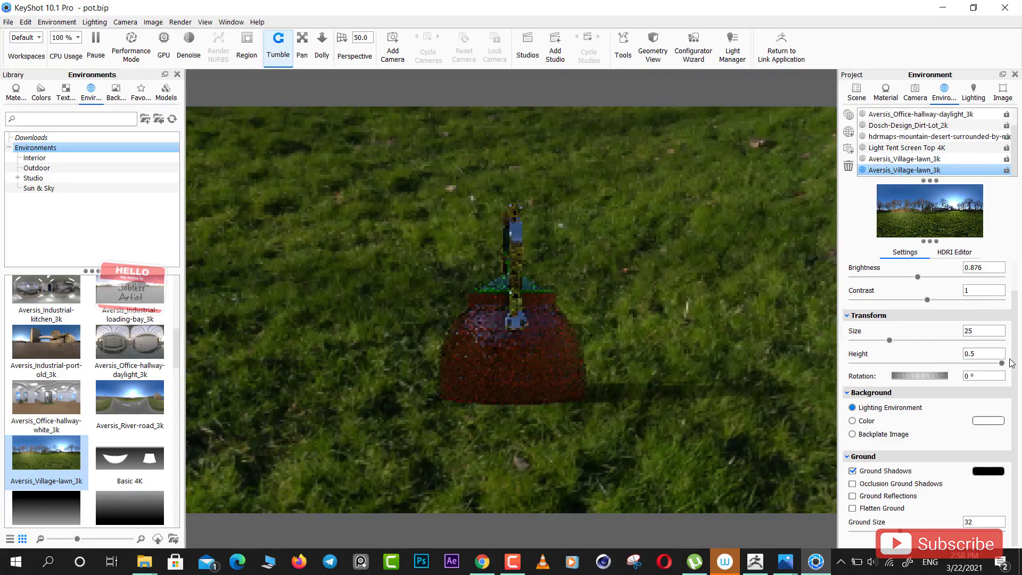
{"action": "key", "text": "ctrl+z"}
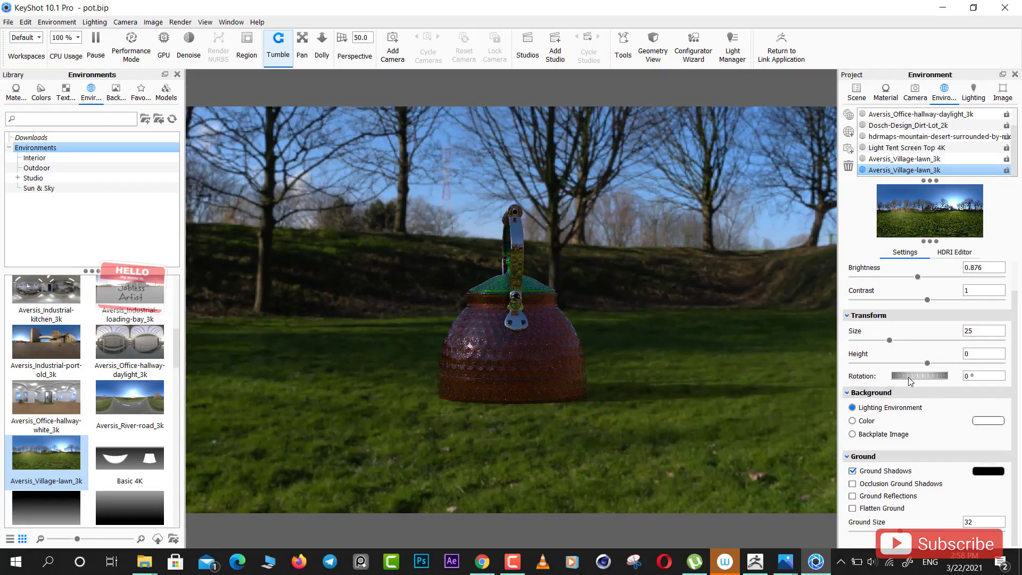
- Rotate the environment 175°, then reset rotation to 0° with the kettle seen from above
{"action": "left_click_drag", "start_coordinate": [908, 377], "coordinate": [1021, 369]}
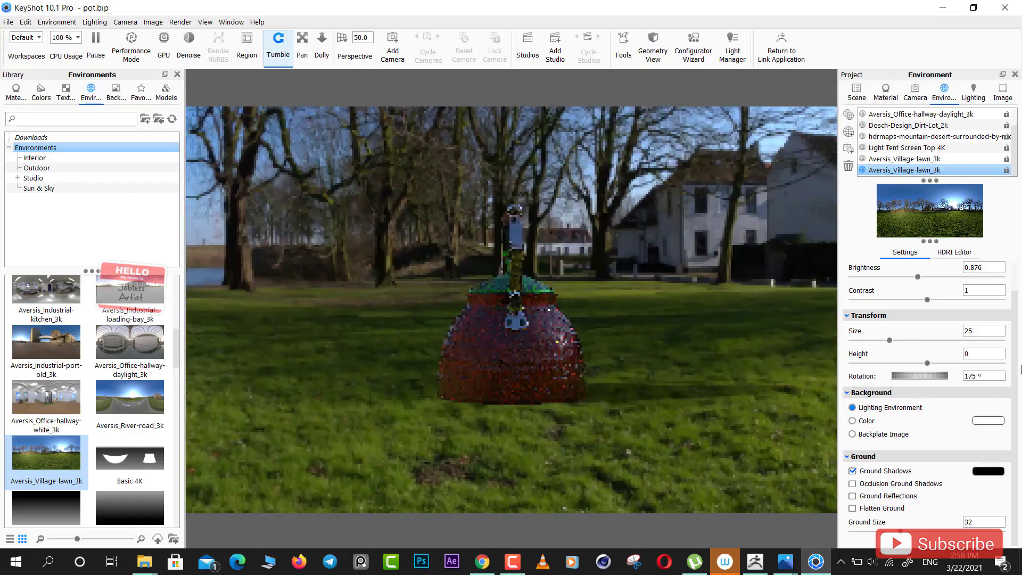
{"action": "mouse_move", "coordinate": [669, 393]}
{"action": "left_mouse_down"}
{"action": "mouse_move", "coordinate": [696, 375]}
{"action": "mouse_move", "coordinate": [589, 413]}
{"action": "left_mouse_up"}
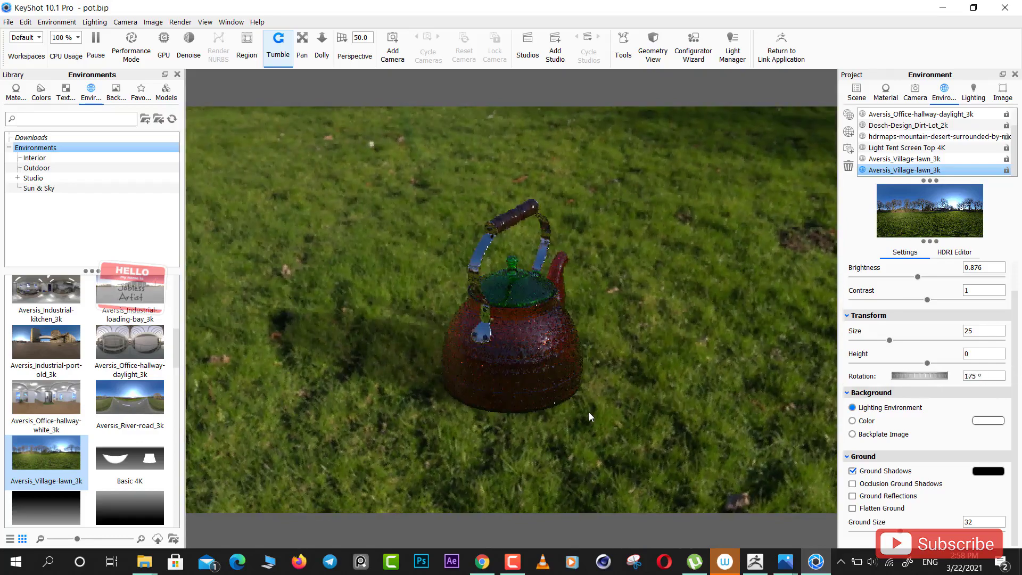
{"action": "left_click", "coordinate": [910, 376]}
{"action": "left_click_drag", "start_coordinate": [645, 421], "coordinate": [652, 390]}
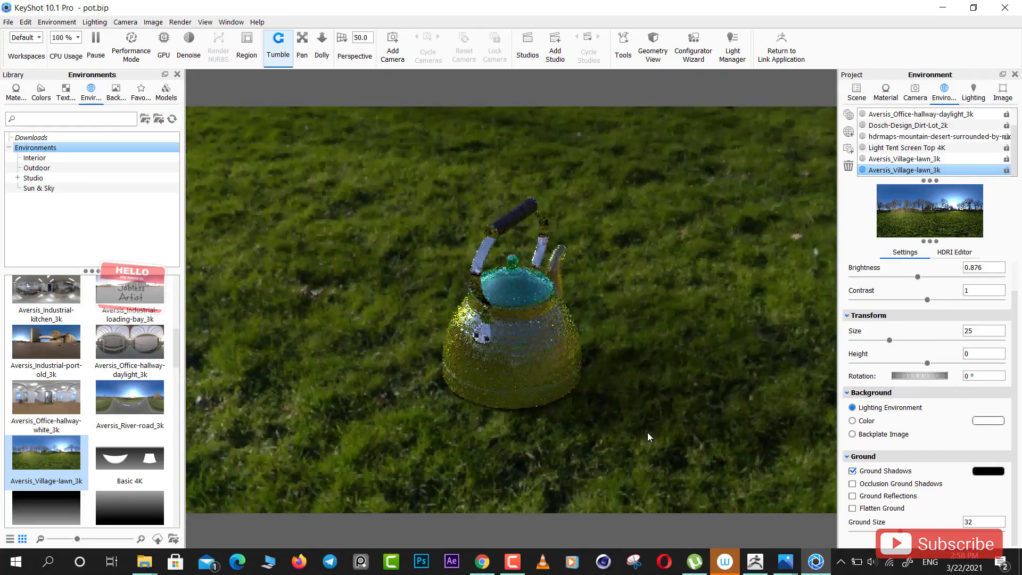
- Set a plain white colour background, orbit to the spout side, and rotate lighting so the shadow falls left
{"action": "left_click_drag", "start_coordinate": [647, 432], "coordinate": [678, 409]}
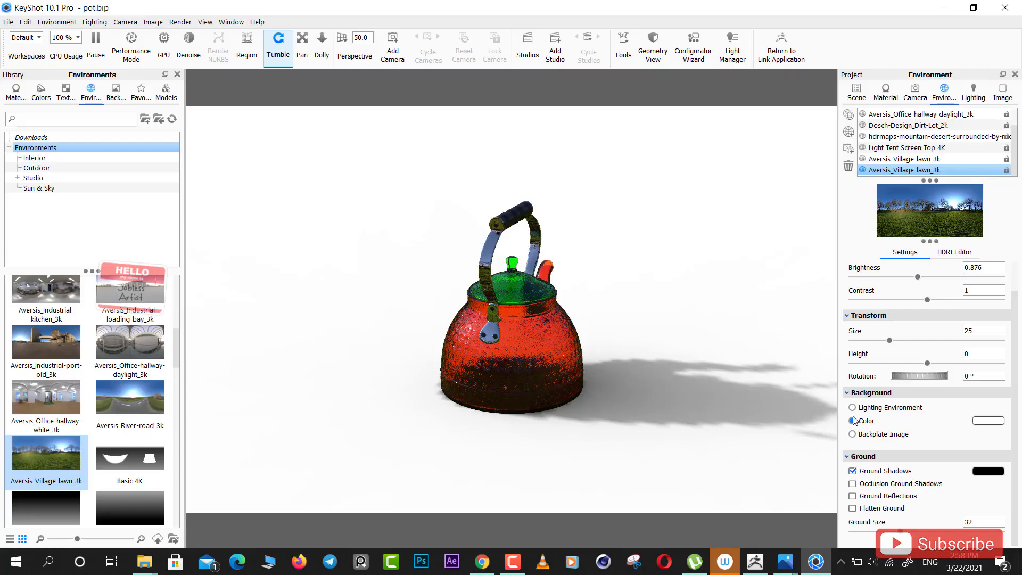
{"action": "left_click", "coordinate": [852, 408]}
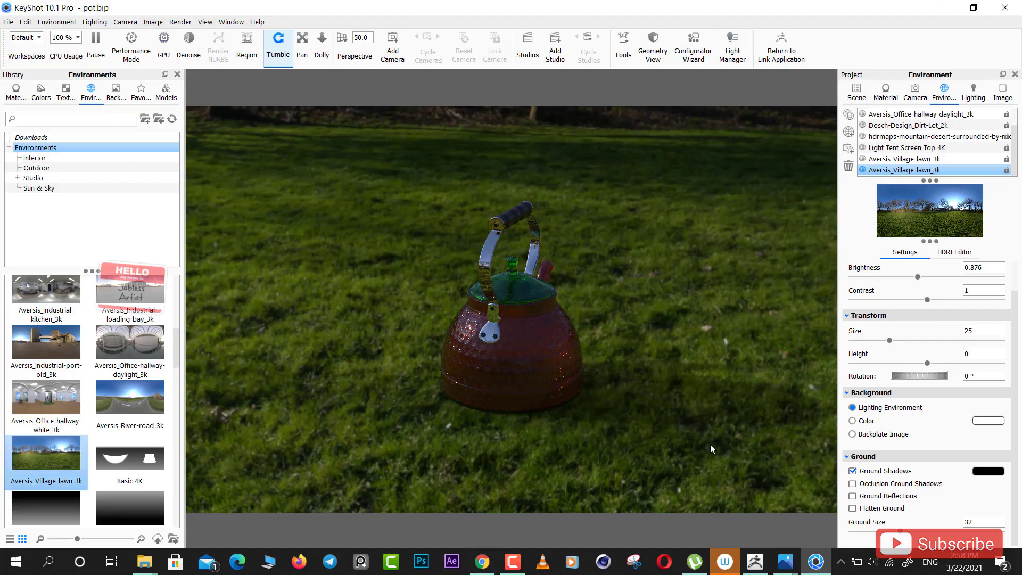
{"action": "left_click_drag", "start_coordinate": [710, 449], "coordinate": [548, 448]}
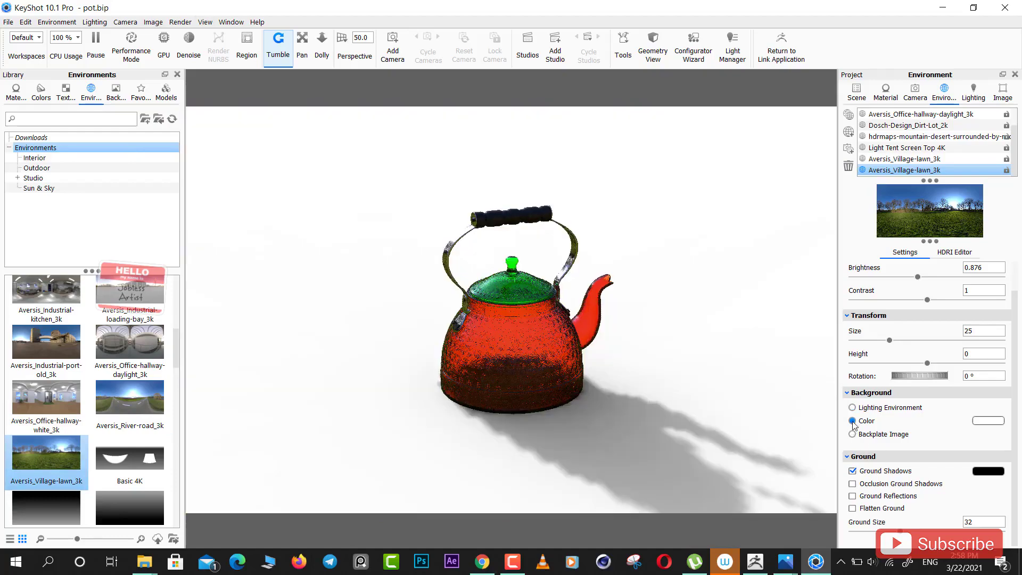
{"action": "left_click", "coordinate": [853, 408]}
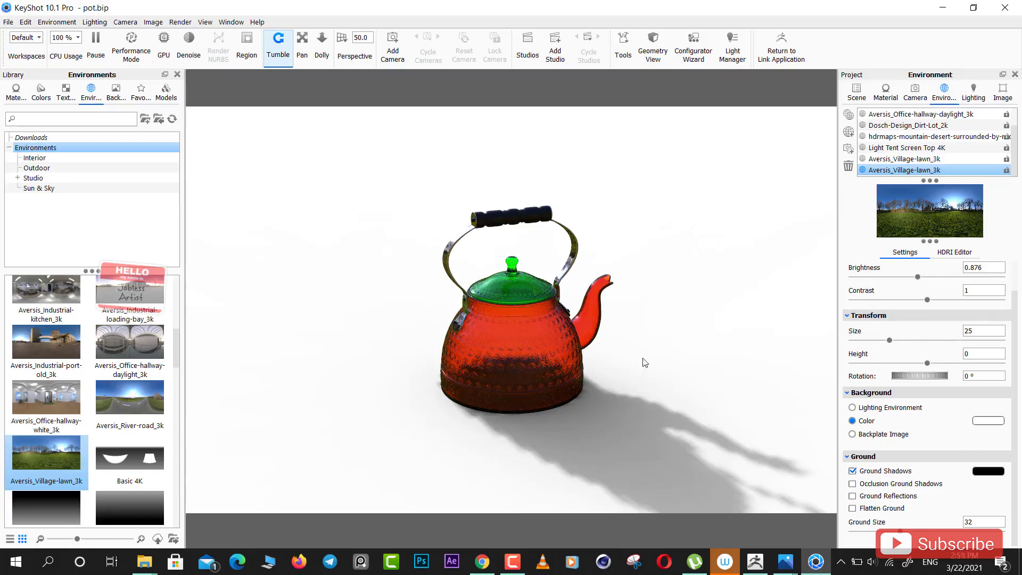
{"action": "mouse_move", "coordinate": [746, 406]}
{"action": "left_mouse_down", "text": "ctrl"}
{"action": "mouse_move", "coordinate": [550, 399]}
{"action": "mouse_move", "coordinate": [479, 382]}
{"action": "left_mouse_up", "text": "ctrl"}
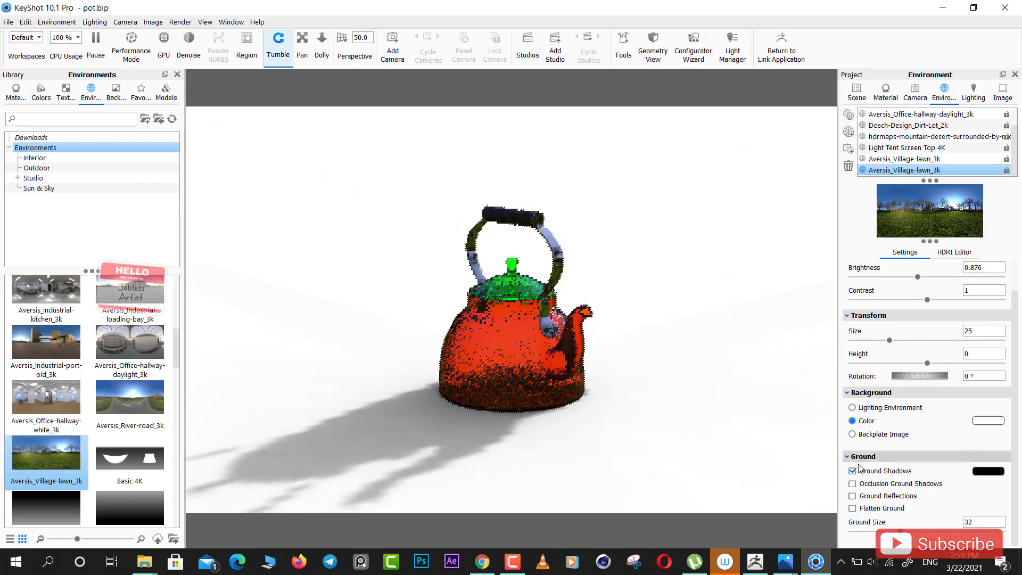
- Choose Backplate Image three times but cancel each file browser, then change the Background option again
{"action": "left_click", "coordinate": [852, 435]}
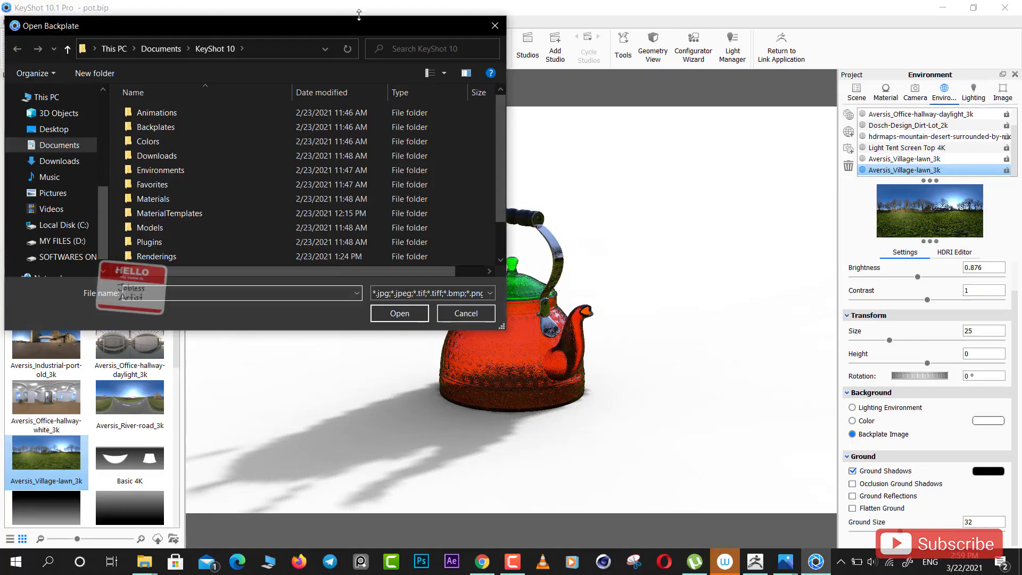
{"action": "left_click_drag", "start_coordinate": [359, 27], "coordinate": [359, 144]}
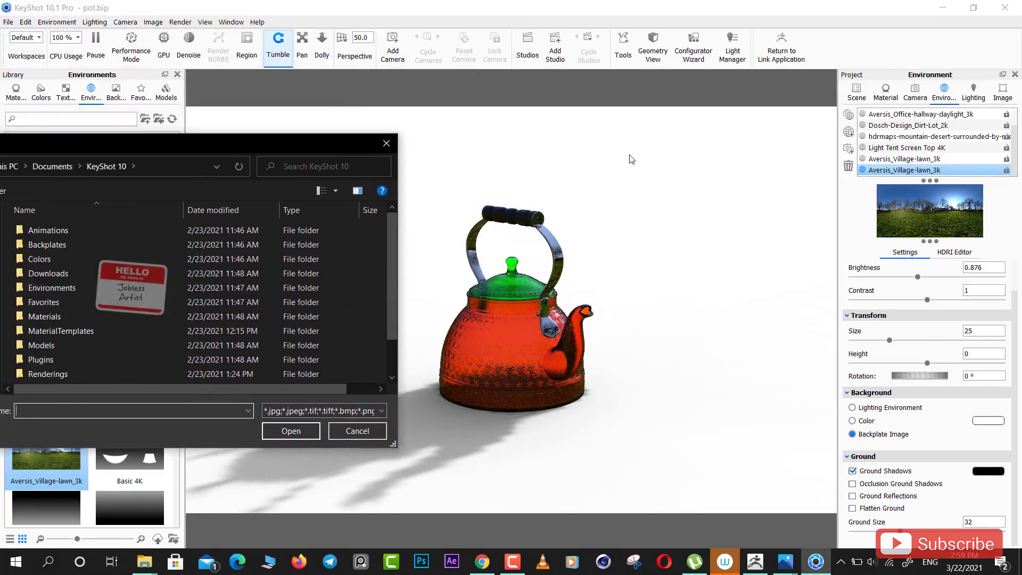
{"action": "left_click", "coordinate": [495, 143]}
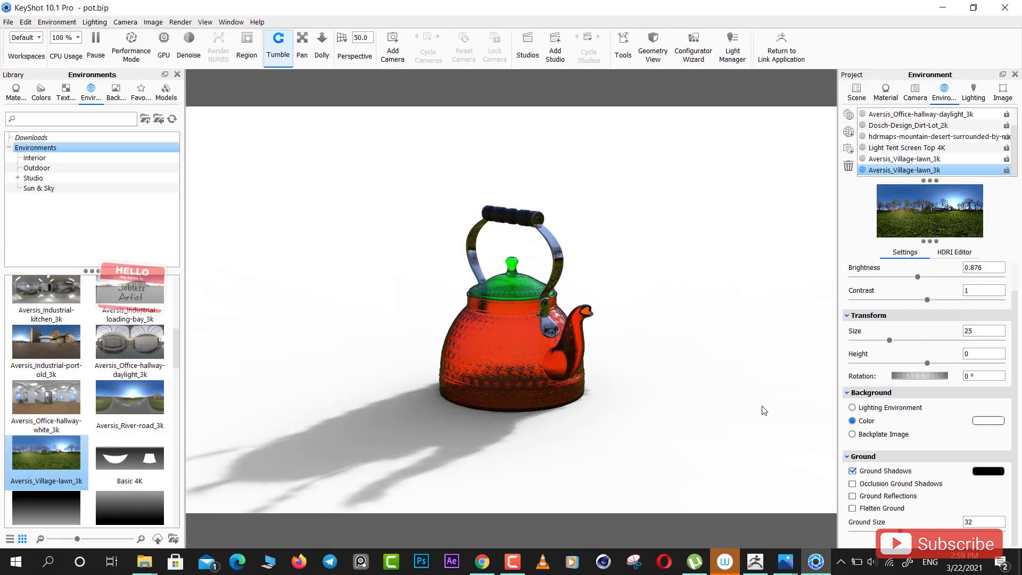
{"action": "left_click", "coordinate": [852, 433]}
{"action": "left_click", "coordinate": [498, 143]}
{"action": "left_click", "coordinate": [853, 433]}
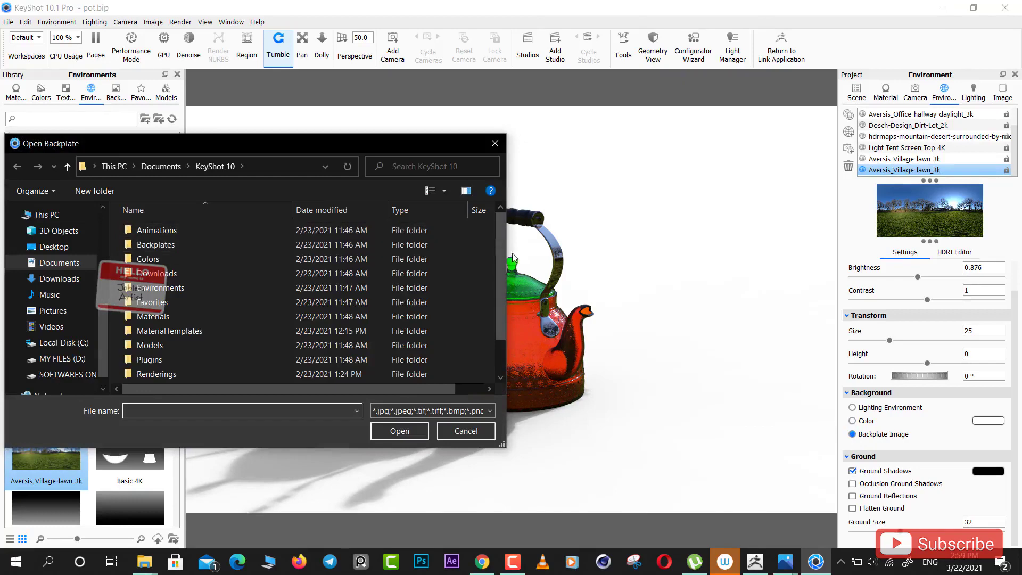
{"action": "left_click", "coordinate": [496, 143]}
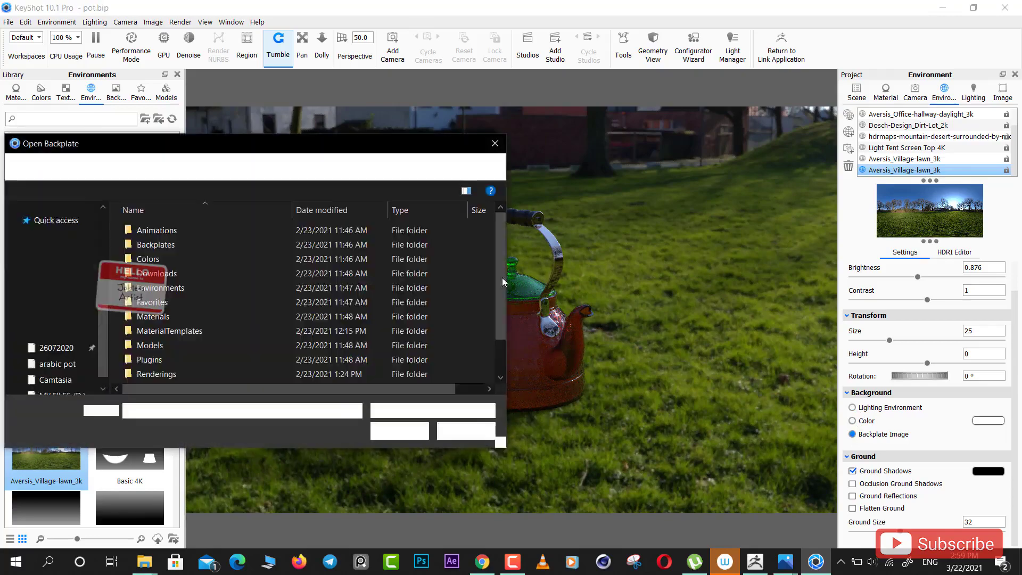
{"action": "key", "text": "Escape"}
{"action": "left_click", "coordinate": [852, 421]}
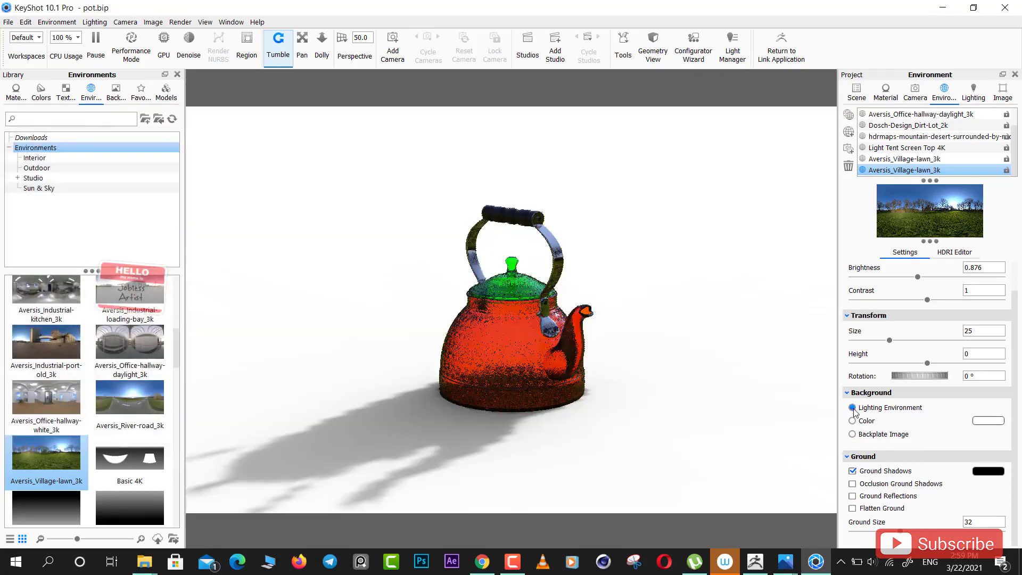
- Restore the lawn Lighting Environment background and tumble to a lower, side-on view
{"action": "left_click", "coordinate": [852, 408]}
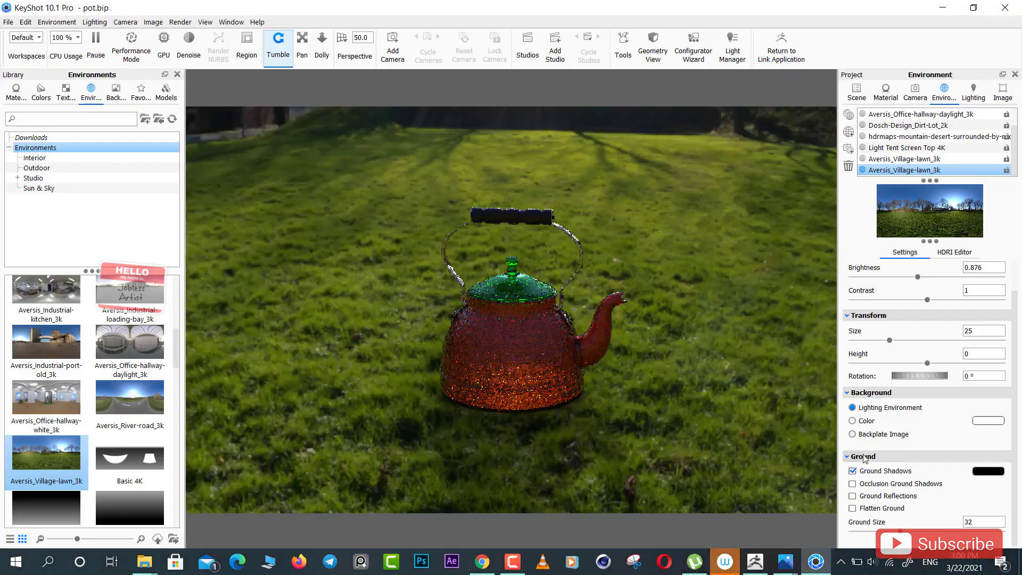
{"action": "mouse_move", "coordinate": [732, 304]}
{"action": "left_mouse_down"}
{"action": "mouse_move", "coordinate": [316, 424]}
{"action": "mouse_move", "coordinate": [326, 402]}
{"action": "left_mouse_up"}
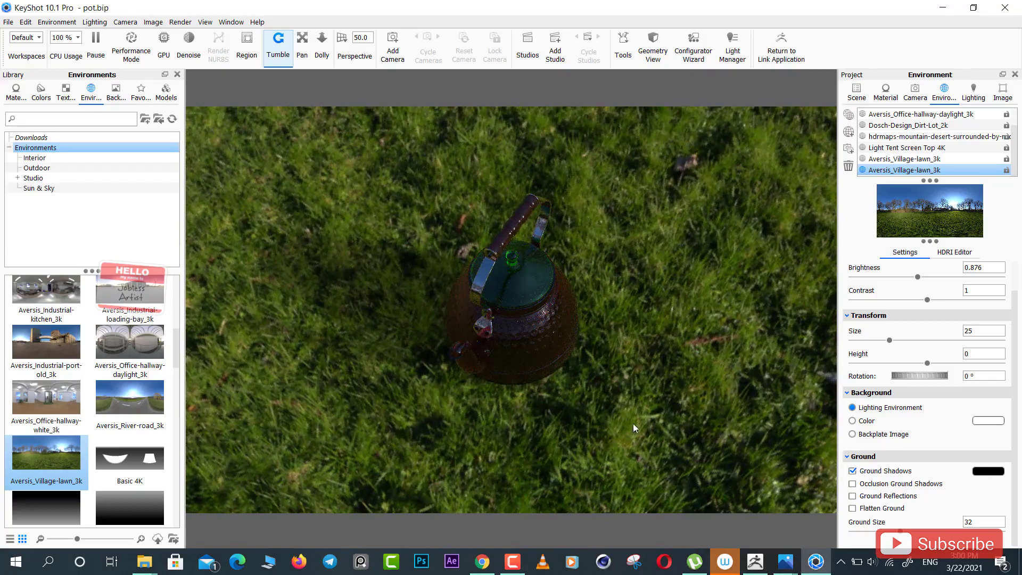
{"action": "left_click_drag", "start_coordinate": [634, 427], "coordinate": [656, 363]}
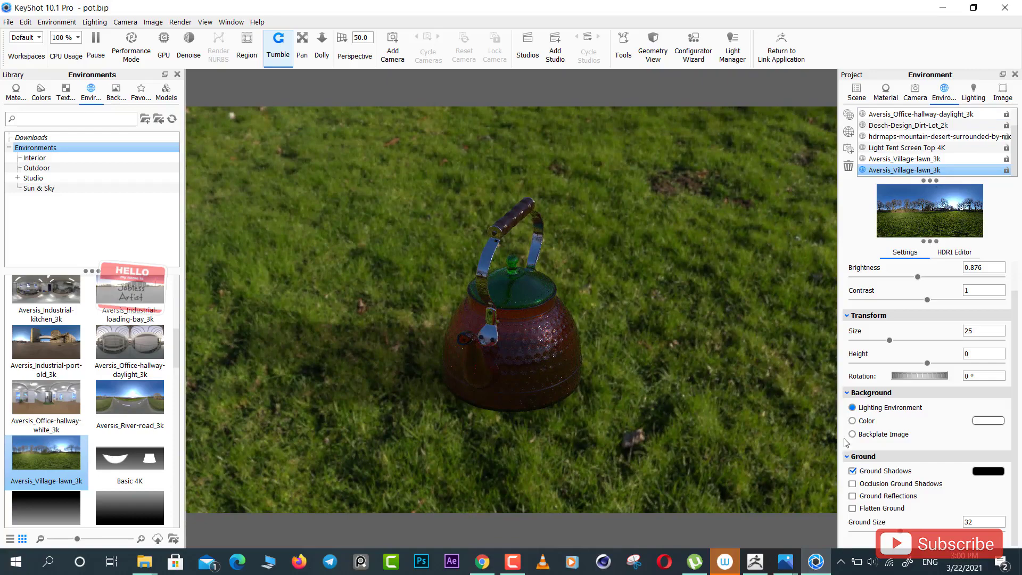
- Test Ground Shadows, the shadow colour picker and Occlusion Ground Shadows, keeping plain black shadows
{"action": "left_click", "coordinate": [853, 471]}
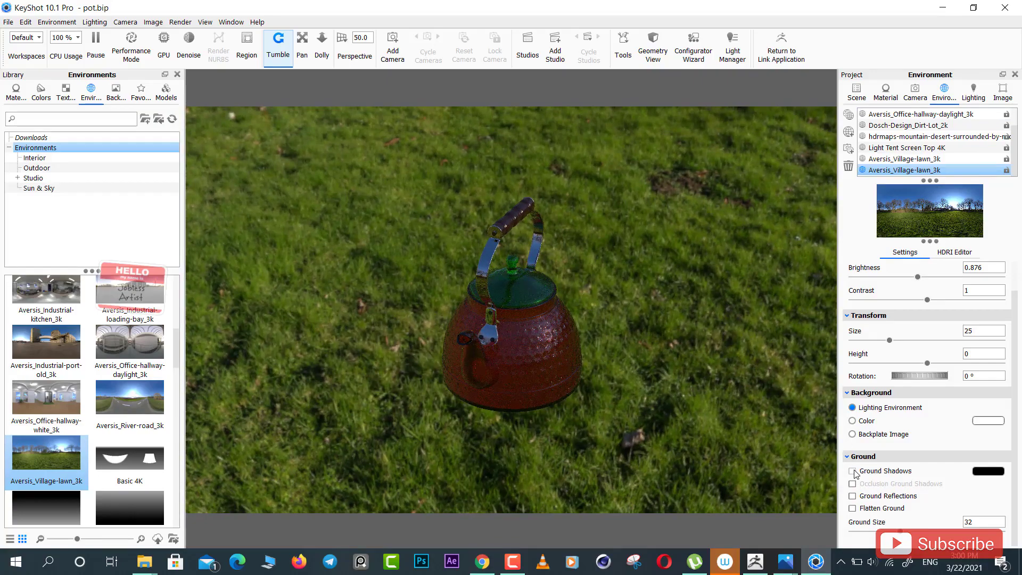
{"action": "left_click", "coordinate": [853, 471]}
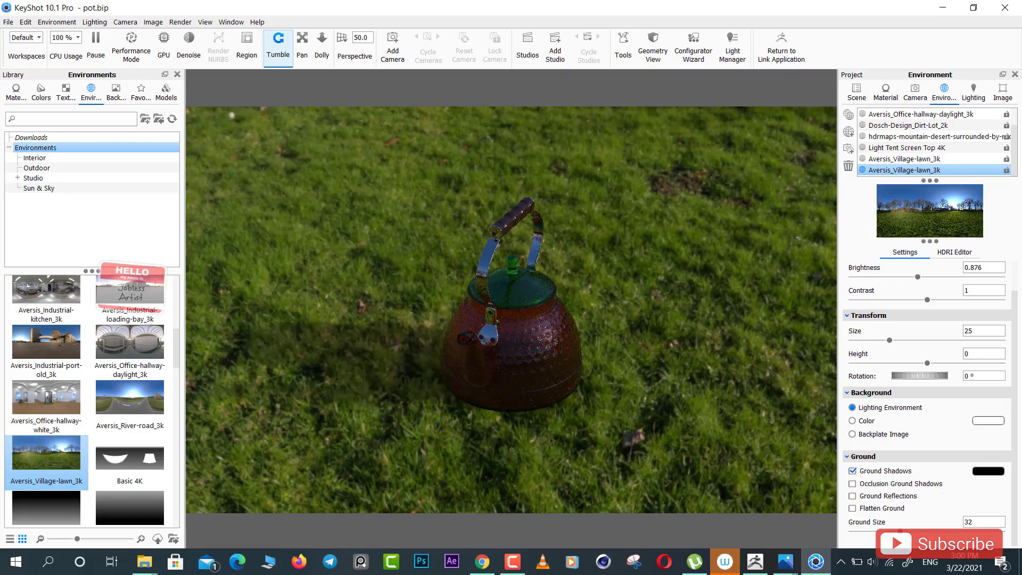
{"action": "left_click", "coordinate": [988, 472]}
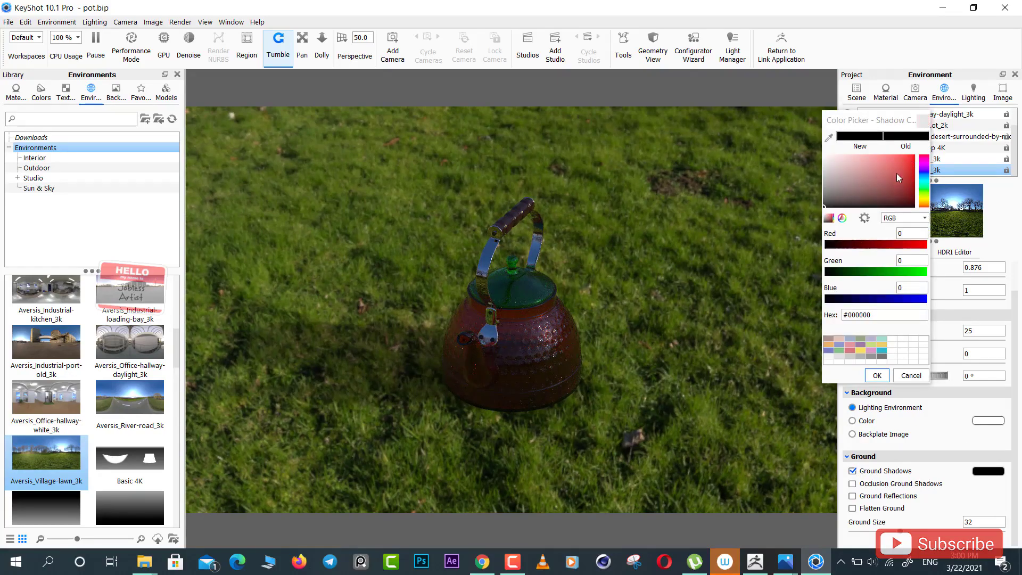
{"action": "left_click", "coordinate": [924, 121]}
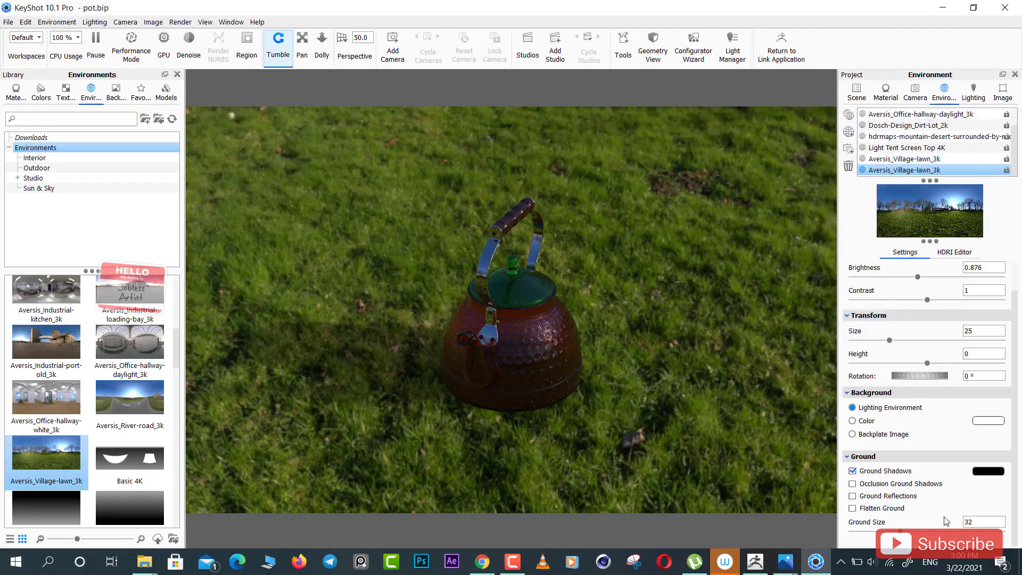
{"action": "left_click", "coordinate": [853, 484]}
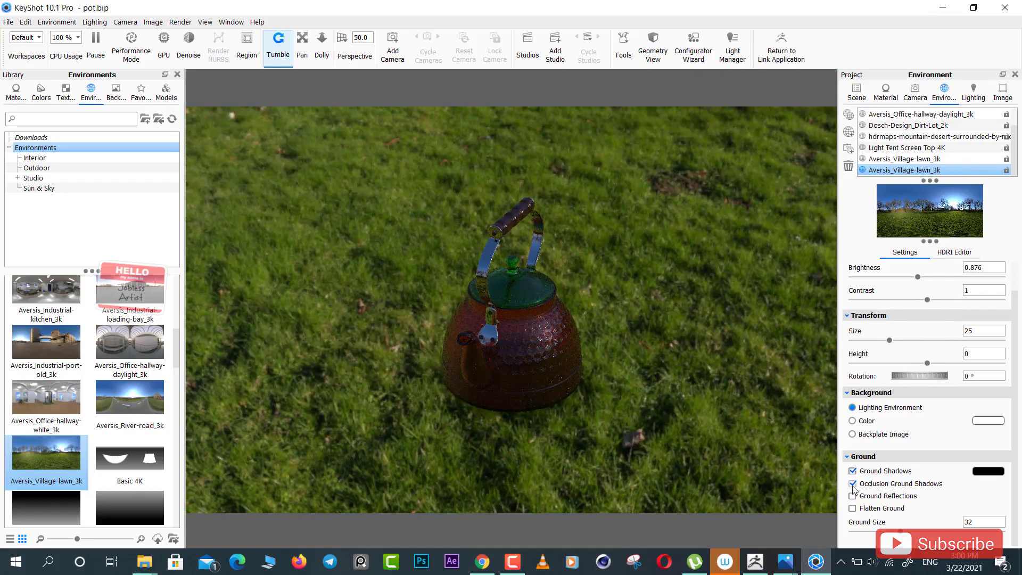
{"action": "left_click", "coordinate": [853, 484]}
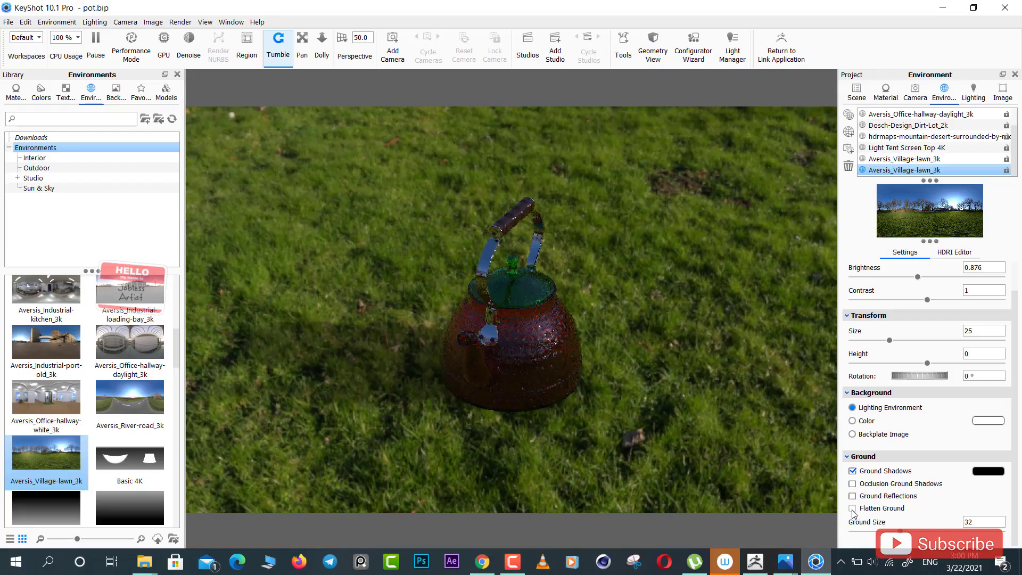
- Toggle Flatten Ground on and off while orbiting, leaving the lawn unflattened under the kettle
{"action": "left_click", "coordinate": [852, 509]}
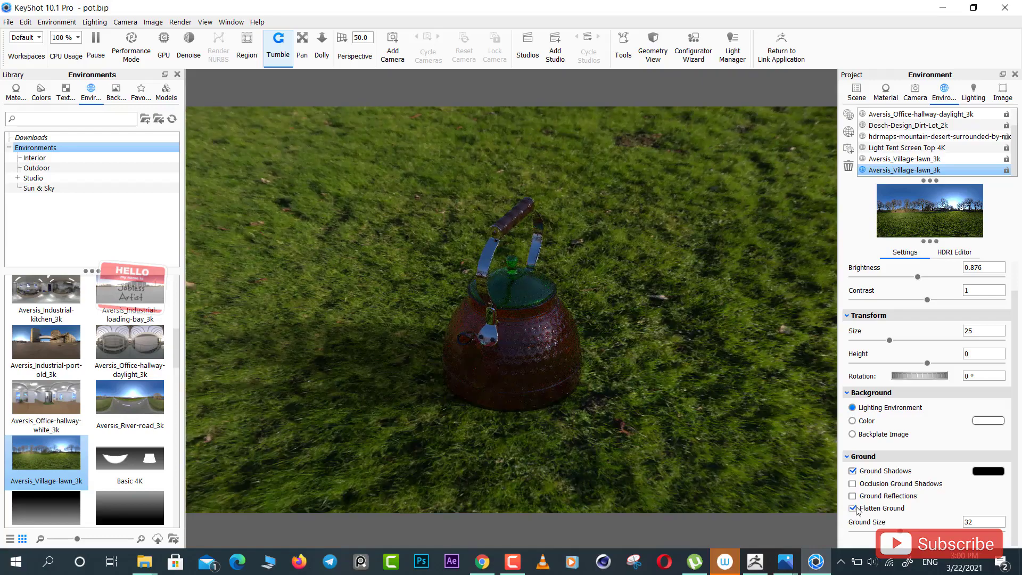
{"action": "left_click", "coordinate": [853, 509]}
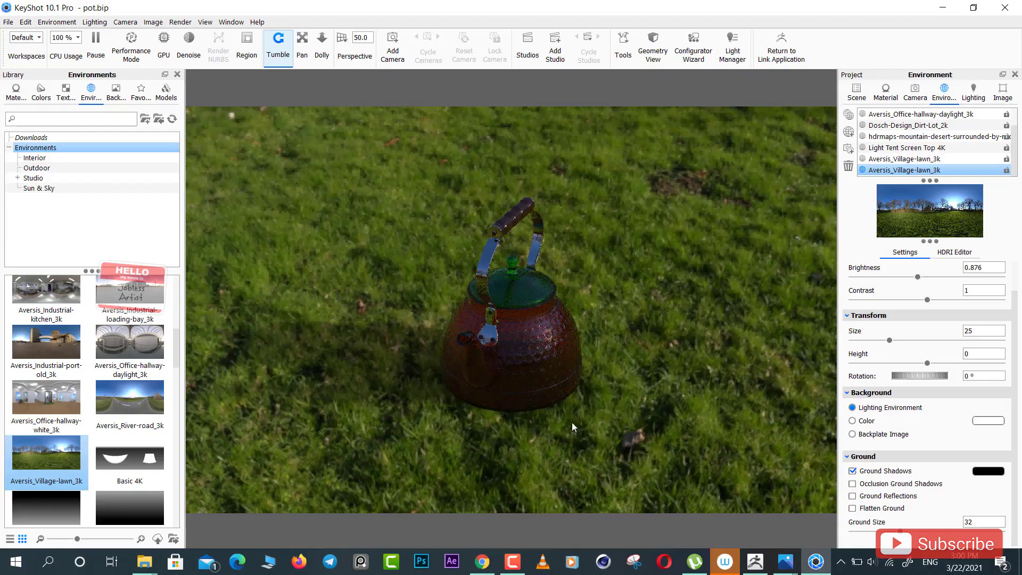
{"action": "left_click_drag", "start_coordinate": [627, 425], "coordinate": [677, 410]}
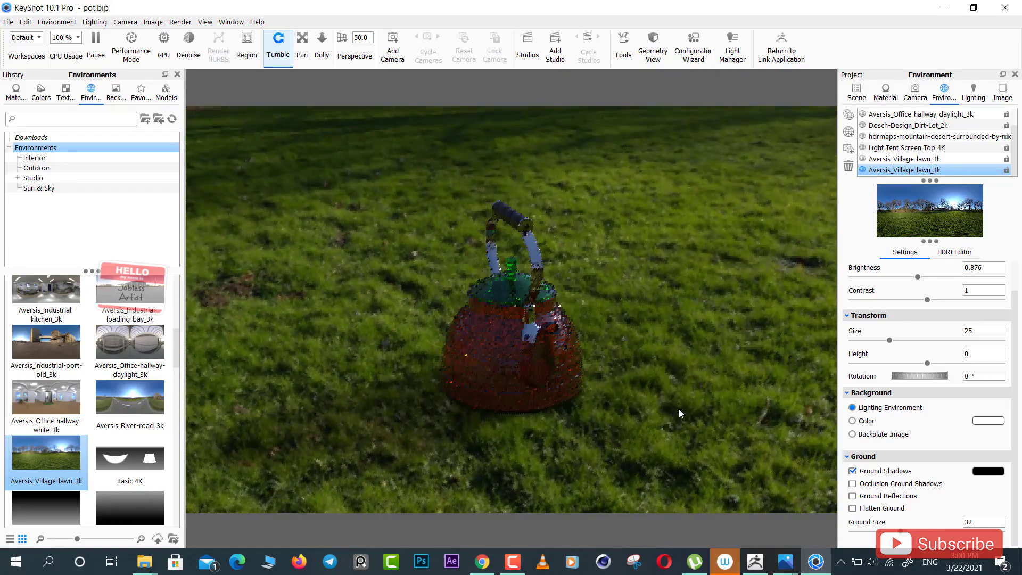
{"action": "left_click", "coordinate": [853, 508]}
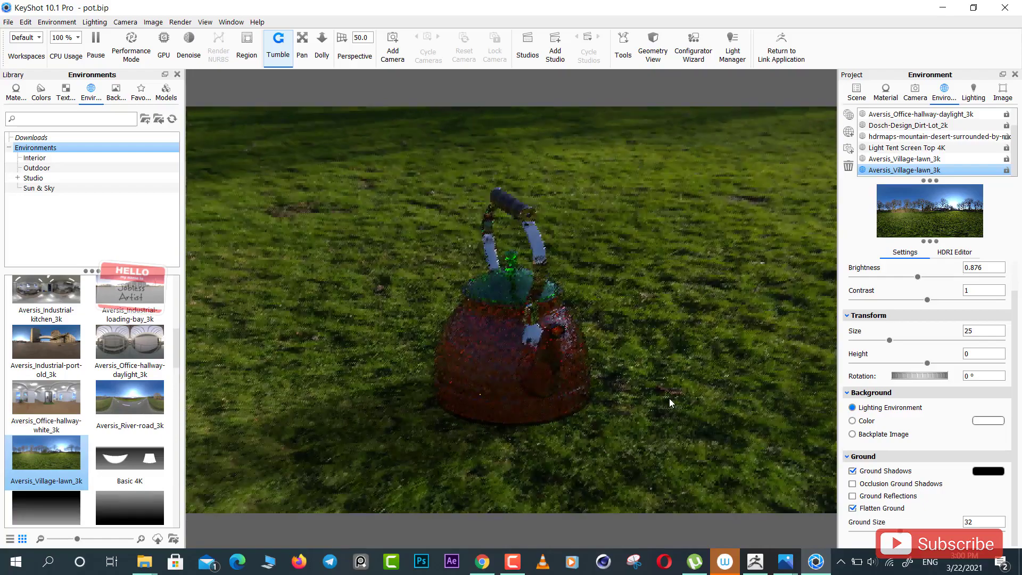
- Zoom and tilt the camera to compare the curving grass, trees and sky around the kettle
{"action": "scroll", "coordinate": [669, 398], "scroll_direction": "down", "scroll_amount": 3}
{"action": "scroll", "coordinate": [669, 398], "scroll_direction": "down", "scroll_amount": 3}
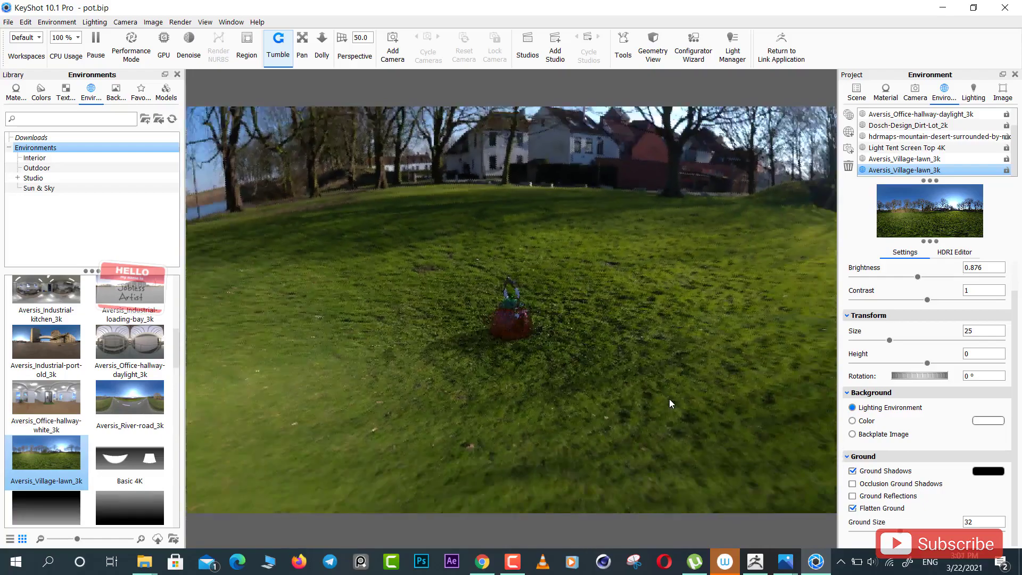
{"action": "scroll", "coordinate": [669, 398], "scroll_direction": "down", "scroll_amount": 2}
{"action": "scroll", "coordinate": [669, 398], "scroll_direction": "down", "scroll_amount": 5}
{"action": "scroll", "coordinate": [669, 398], "scroll_direction": "up", "scroll_amount": 8}
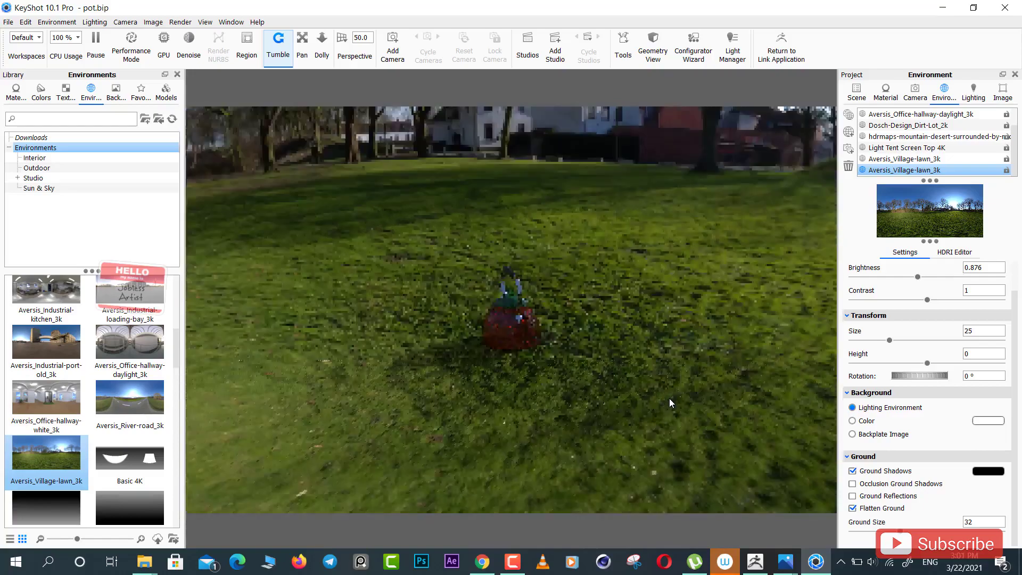
{"action": "scroll", "coordinate": [669, 398], "scroll_direction": "up", "scroll_amount": 2}
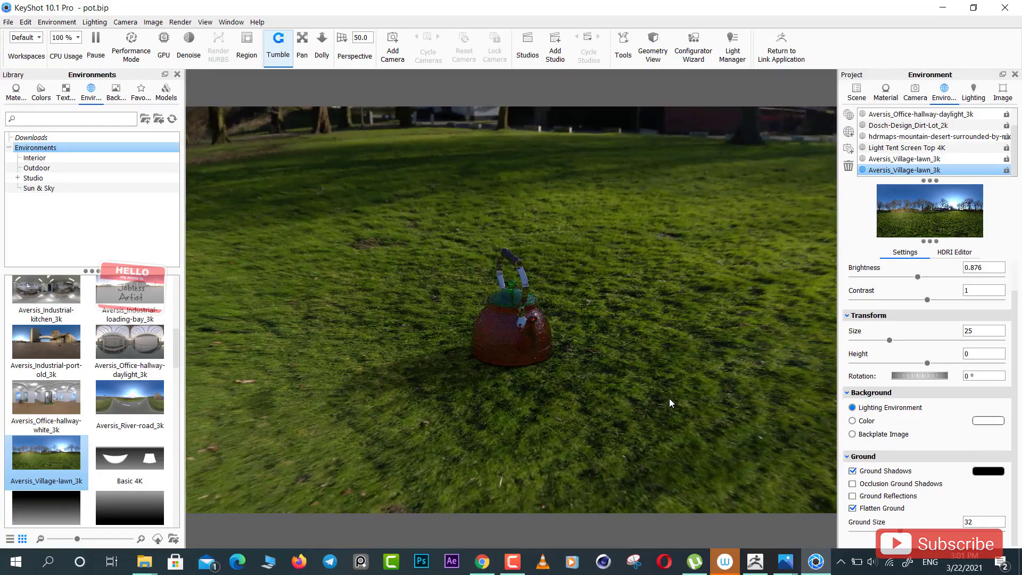
{"action": "scroll", "coordinate": [669, 398], "scroll_direction": "up", "scroll_amount": 3}
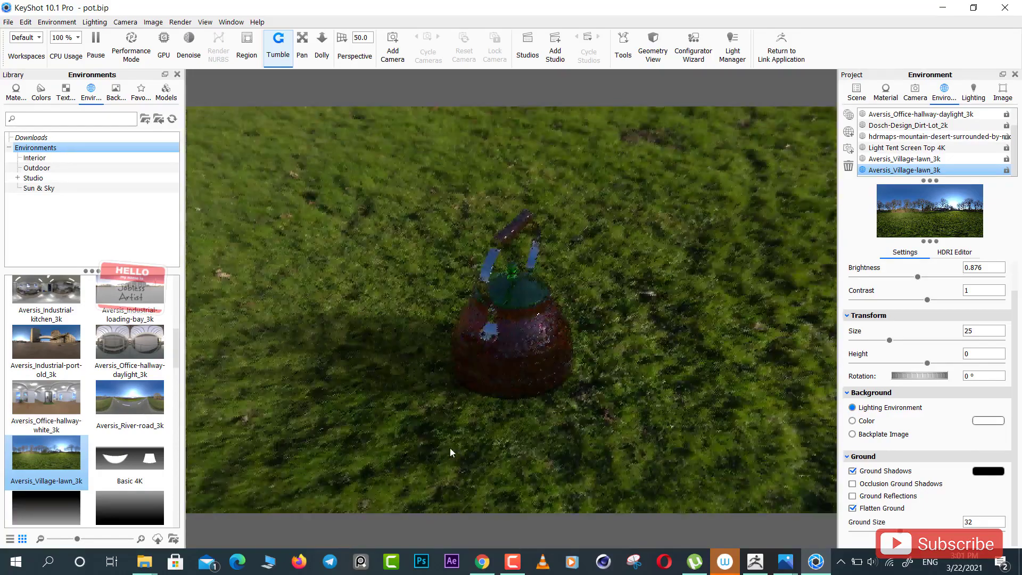
{"action": "mouse_move", "coordinate": [449, 448]}
{"action": "left_mouse_down"}
{"action": "mouse_move", "coordinate": [430, 383]}
{"action": "mouse_move", "coordinate": [457, 369]}
{"action": "left_mouse_up"}
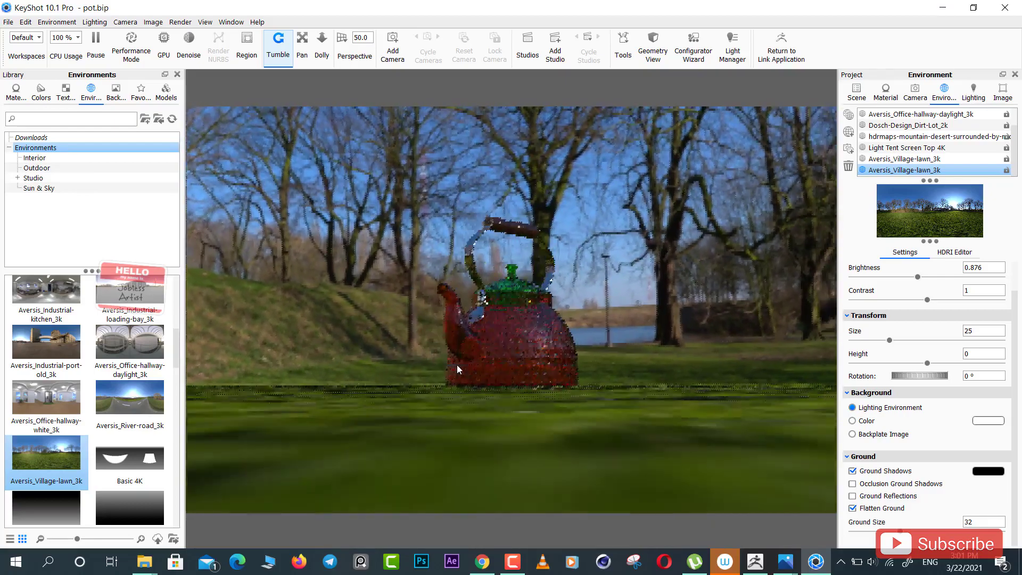
{"action": "left_click_drag", "start_coordinate": [650, 407], "coordinate": [659, 486]}
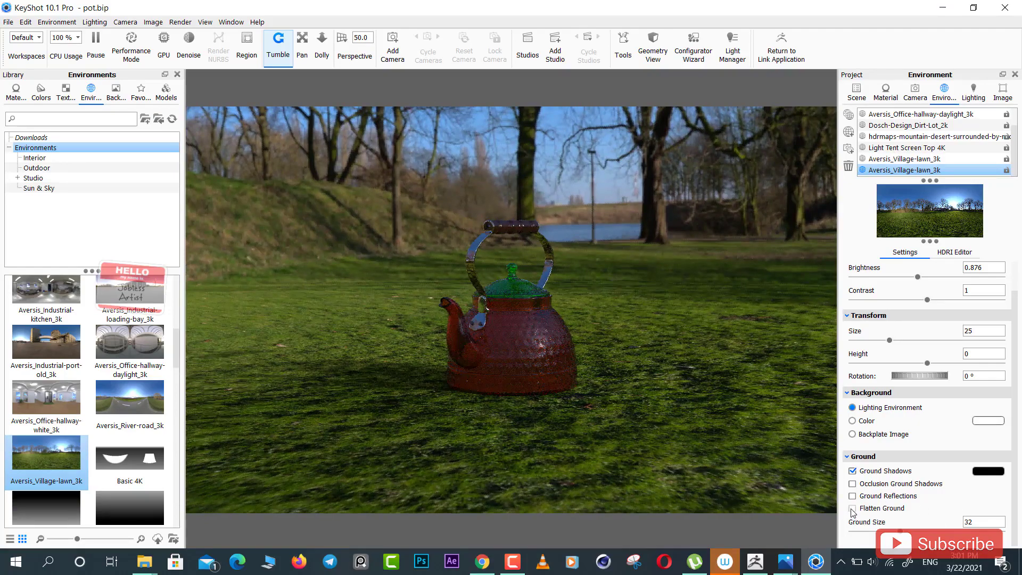
{"action": "mouse_move", "coordinate": [400, 452]}
{"action": "left_mouse_down"}
{"action": "mouse_move", "coordinate": [713, 429]}
{"action": "mouse_move", "coordinate": [628, 440]}
{"action": "mouse_move", "coordinate": [534, 313]}
{"action": "left_mouse_up"}
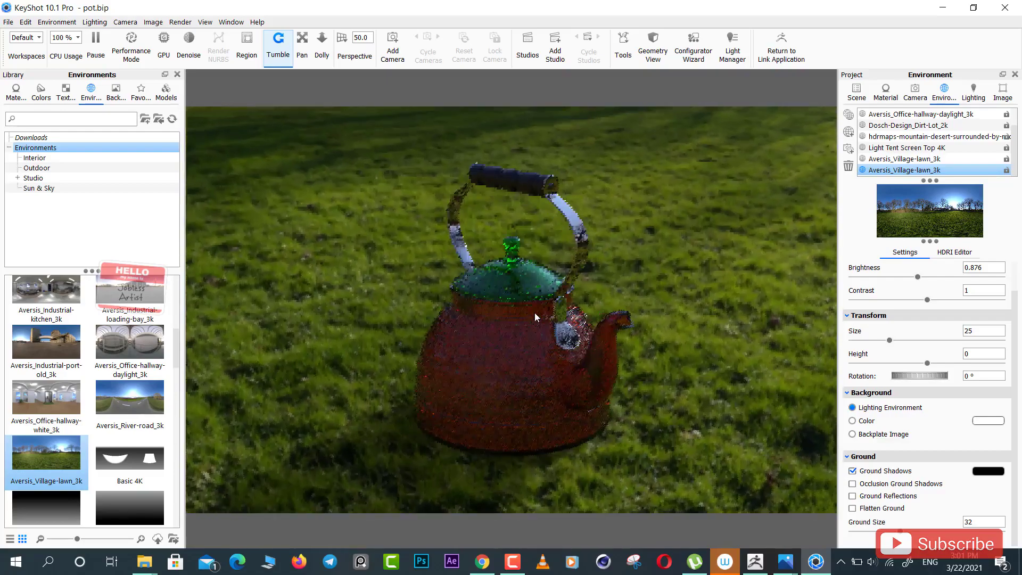
{"action": "scroll", "coordinate": [534, 313], "scroll_direction": "down", "scroll_amount": 2}
{"action": "scroll", "coordinate": [534, 313], "scroll_direction": "down", "scroll_amount": 2}
{"action": "scroll", "coordinate": [534, 313], "scroll_direction": "down", "scroll_amount": 2}
{"action": "scroll", "coordinate": [535, 314], "scroll_direction": "down", "scroll_amount": 2}
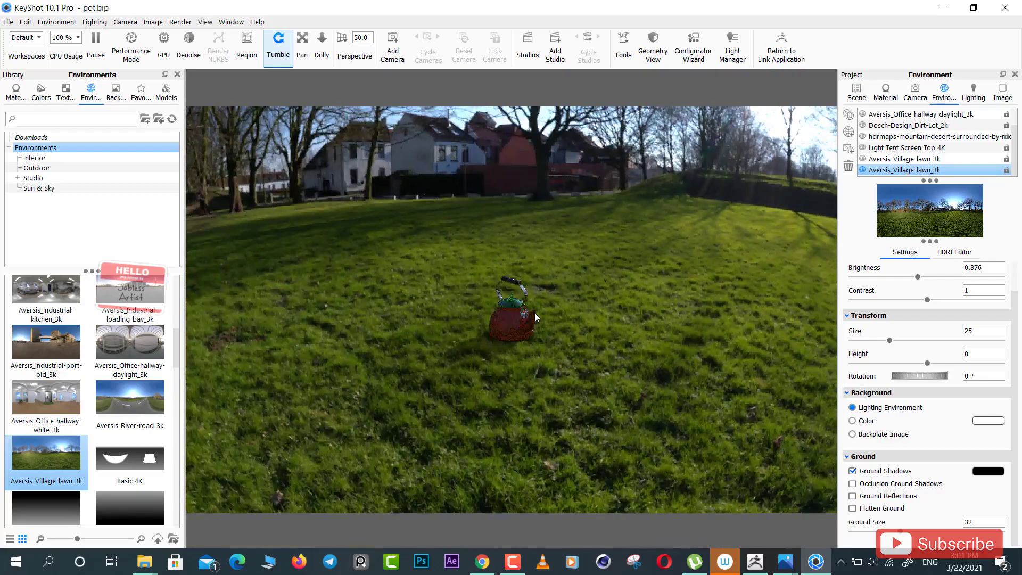
{"action": "scroll", "coordinate": [534, 314], "scroll_direction": "down", "scroll_amount": 2}
{"action": "scroll", "coordinate": [534, 314], "scroll_direction": "down", "scroll_amount": 2}
{"action": "scroll", "coordinate": [535, 314], "scroll_direction": "down", "scroll_amount": 2}
{"action": "scroll", "coordinate": [534, 313], "scroll_direction": "down", "scroll_amount": 2}
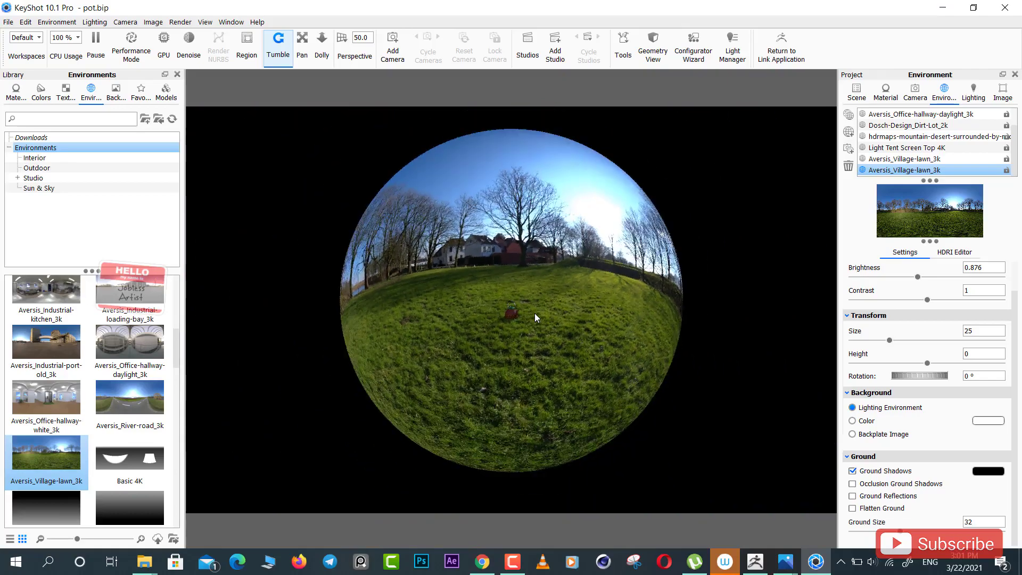
{"action": "scroll", "coordinate": [535, 313], "scroll_direction": "down", "scroll_amount": 2}
{"action": "mouse_move", "coordinate": [573, 318]}
{"action": "left_mouse_down"}
{"action": "mouse_move", "coordinate": [529, 333]}
{"action": "mouse_move", "coordinate": [334, 337]}
{"action": "mouse_move", "coordinate": [364, 283]}
{"action": "mouse_move", "coordinate": [449, 284]}
{"action": "mouse_move", "coordinate": [525, 333]}
{"action": "mouse_move", "coordinate": [749, 321]}
{"action": "mouse_move", "coordinate": [502, 344]}
{"action": "mouse_move", "coordinate": [520, 361]}
{"action": "mouse_move", "coordinate": [648, 376]}
{"action": "mouse_move", "coordinate": [703, 358]}
{"action": "mouse_move", "coordinate": [468, 347]}
{"action": "mouse_move", "coordinate": [604, 342]}
{"action": "mouse_move", "coordinate": [478, 355]}
{"action": "mouse_move", "coordinate": [596, 341]}
{"action": "mouse_move", "coordinate": [504, 302]}
{"action": "left_mouse_up"}
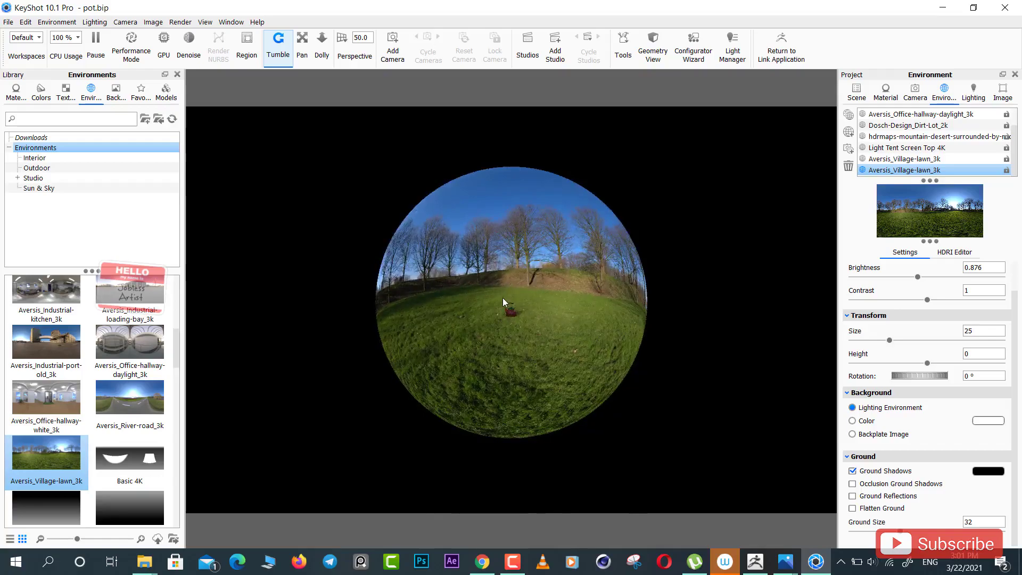
{"action": "scroll", "coordinate": [503, 312], "scroll_direction": "down", "scroll_amount": 2}
{"action": "scroll", "coordinate": [504, 312], "scroll_direction": "up", "scroll_amount": 5}
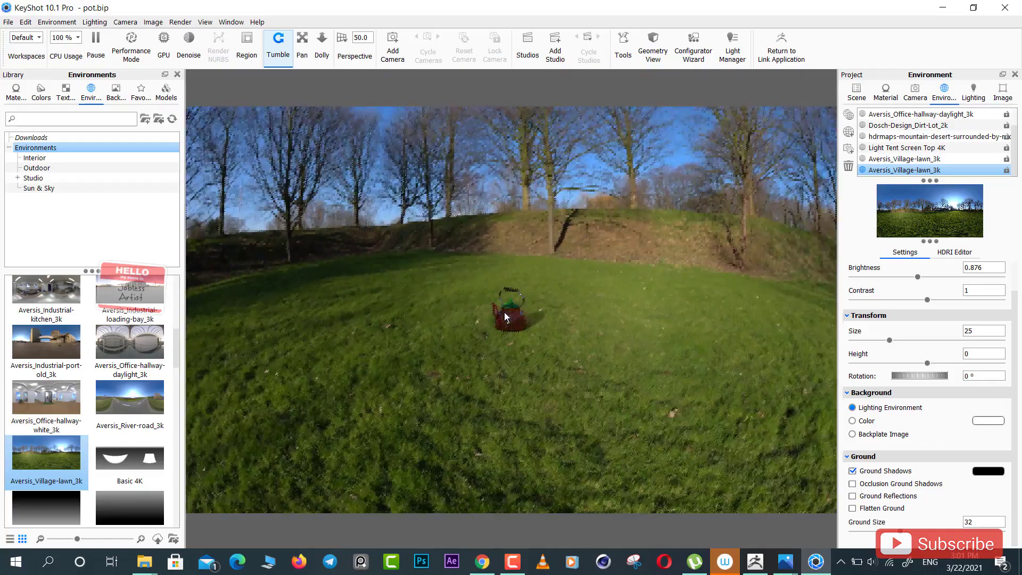
{"action": "mouse_move", "coordinate": [561, 340]}
{"action": "left_mouse_down"}
{"action": "mouse_move", "coordinate": [561, 357]}
{"action": "mouse_move", "coordinate": [587, 248]}
{"action": "mouse_move", "coordinate": [742, 282]}
{"action": "mouse_move", "coordinate": [764, 369]}
{"action": "mouse_move", "coordinate": [634, 372]}
{"action": "mouse_move", "coordinate": [748, 344]}
{"action": "mouse_move", "coordinate": [572, 361]}
{"action": "mouse_move", "coordinate": [818, 336]}
{"action": "mouse_move", "coordinate": [506, 377]}
{"action": "mouse_move", "coordinate": [611, 388]}
{"action": "mouse_move", "coordinate": [524, 316]}
{"action": "left_mouse_up"}
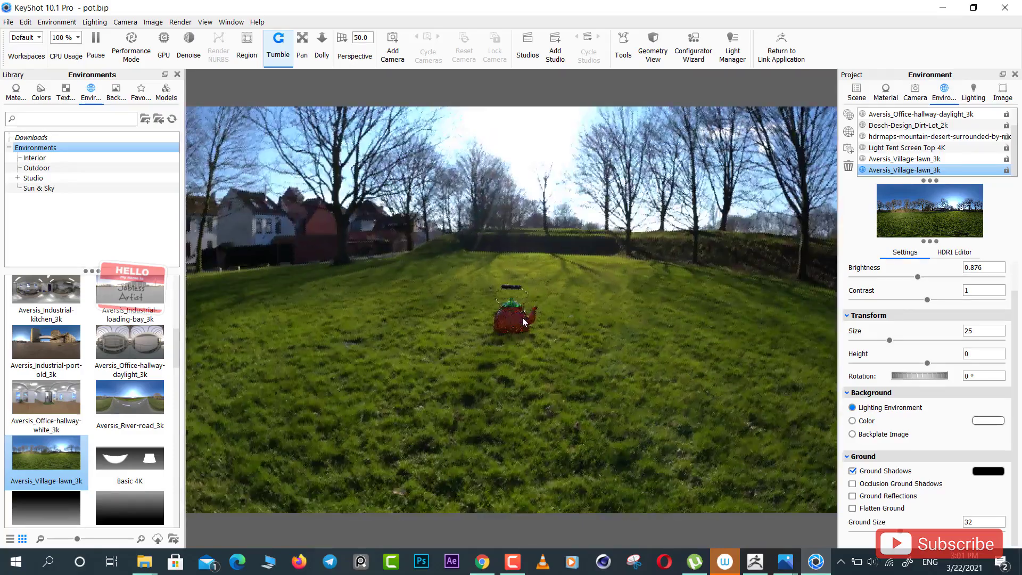
{"action": "scroll", "coordinate": [522, 317], "scroll_direction": "up", "scroll_amount": 3}
{"action": "scroll", "coordinate": [522, 318], "scroll_direction": "up", "scroll_amount": 2}
{"action": "mouse_move", "coordinate": [343, 317]}
{"action": "left_mouse_down"}
{"action": "mouse_move", "coordinate": [599, 340]}
{"action": "mouse_move", "coordinate": [835, 339]}
{"action": "mouse_move", "coordinate": [454, 391]}
{"action": "left_mouse_up"}
{"action": "mouse_move", "coordinate": [387, 373]}
{"action": "left_mouse_down"}
{"action": "mouse_move", "coordinate": [682, 390]}
{"action": "mouse_move", "coordinate": [406, 382]}
{"action": "mouse_move", "coordinate": [500, 398]}
{"action": "mouse_move", "coordinate": [392, 269]}
{"action": "mouse_move", "coordinate": [408, 315]}
{"action": "left_mouse_up"}
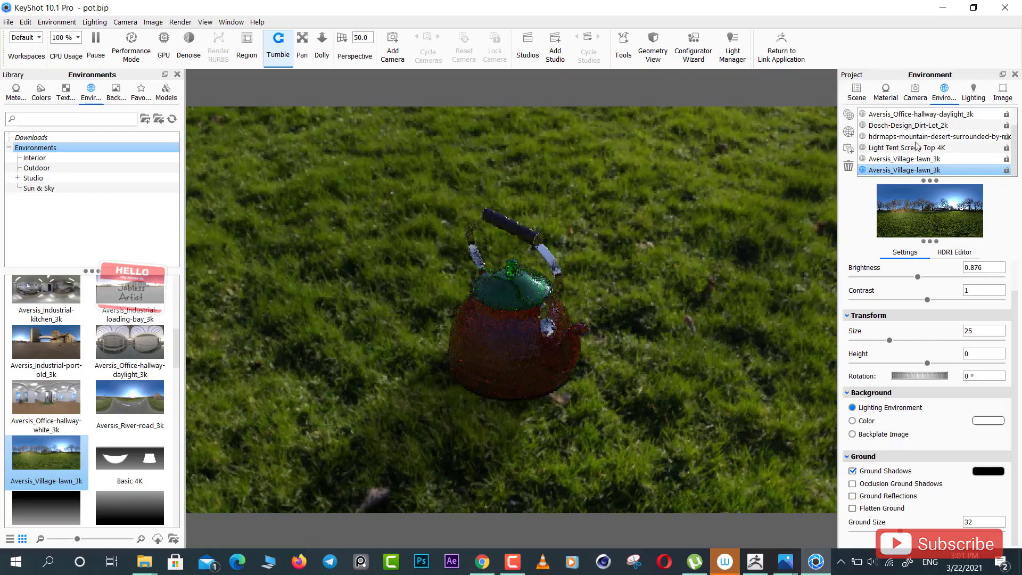
- Bring up the lighting settings and orbit to a low side view of the kettle
{"action": "left_click", "coordinate": [973, 95]}
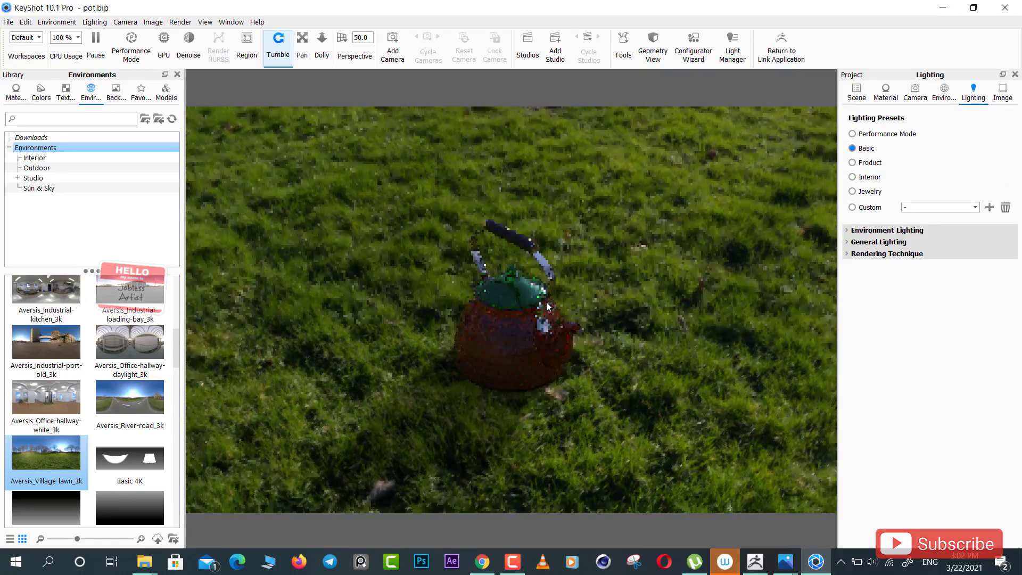
{"action": "scroll", "coordinate": [601, 338], "scroll_direction": "up", "scroll_amount": 2}
{"action": "scroll", "coordinate": [644, 356], "scroll_direction": "up", "scroll_amount": 2}
{"action": "scroll", "coordinate": [687, 377], "scroll_direction": "up", "scroll_amount": 2}
{"action": "mouse_move", "coordinate": [689, 375]}
{"action": "left_mouse_down"}
{"action": "mouse_move", "coordinate": [737, 343]}
{"action": "mouse_move", "coordinate": [787, 337]}
{"action": "left_mouse_up"}
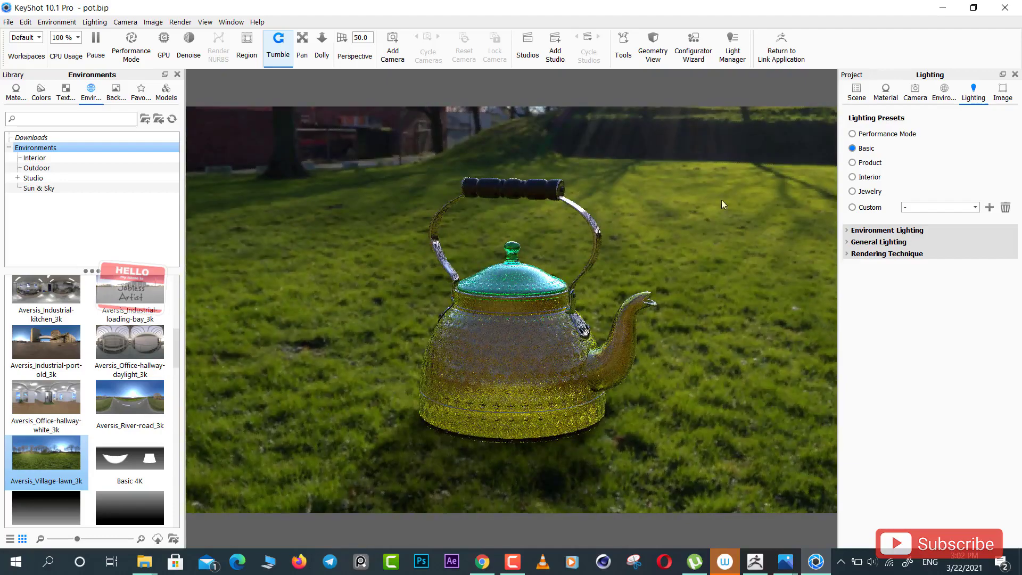
- Try the Performance Mode, Basic and Jewelry lighting presets, turning the spout to face left
{"action": "left_click", "coordinate": [853, 136]}
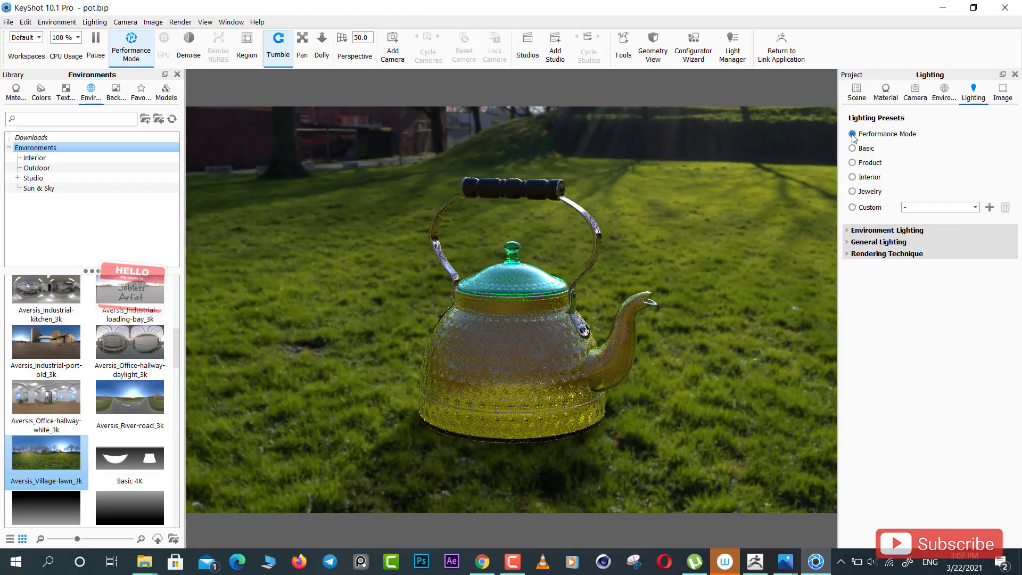
{"action": "left_click", "coordinate": [852, 149]}
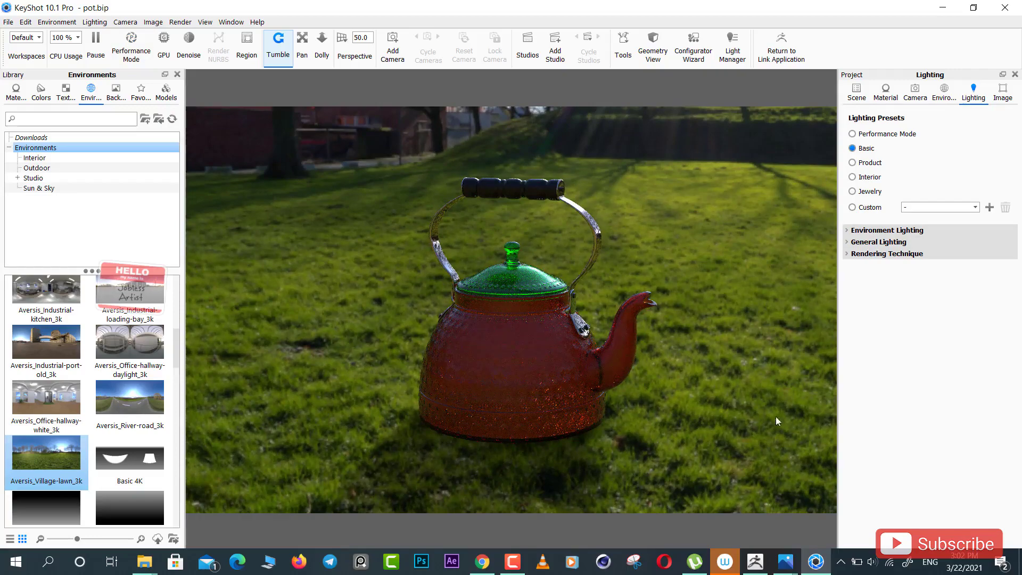
{"action": "left_click_drag", "start_coordinate": [742, 398], "coordinate": [690, 401]}
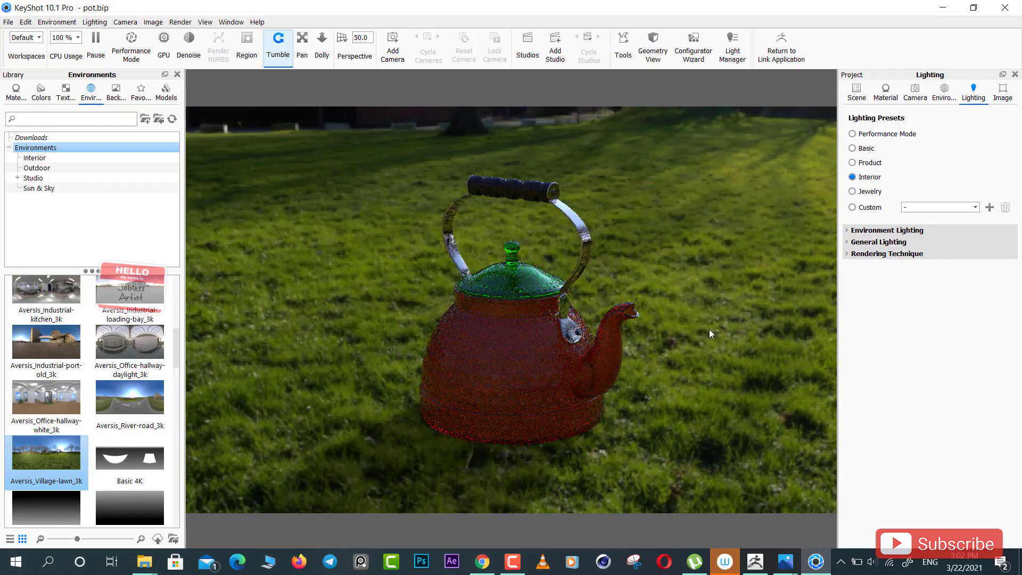
{"action": "mouse_move", "coordinate": [773, 390]}
{"action": "left_mouse_down"}
{"action": "mouse_move", "coordinate": [606, 407]}
{"action": "mouse_move", "coordinate": [436, 359]}
{"action": "mouse_move", "coordinate": [363, 353]}
{"action": "mouse_move", "coordinate": [357, 386]}
{"action": "mouse_move", "coordinate": [421, 410]}
{"action": "left_mouse_up"}
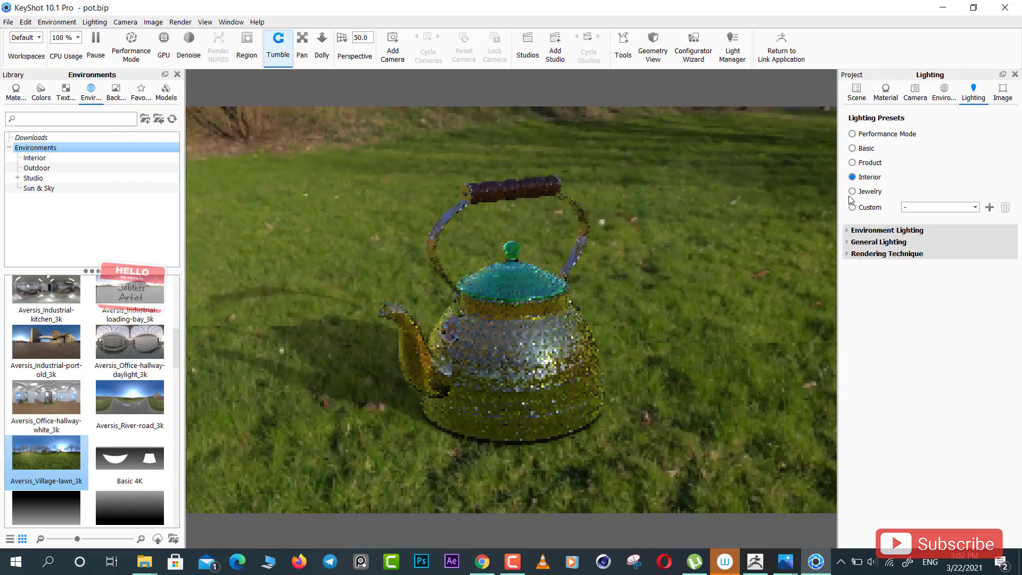
{"action": "left_click", "coordinate": [852, 192]}
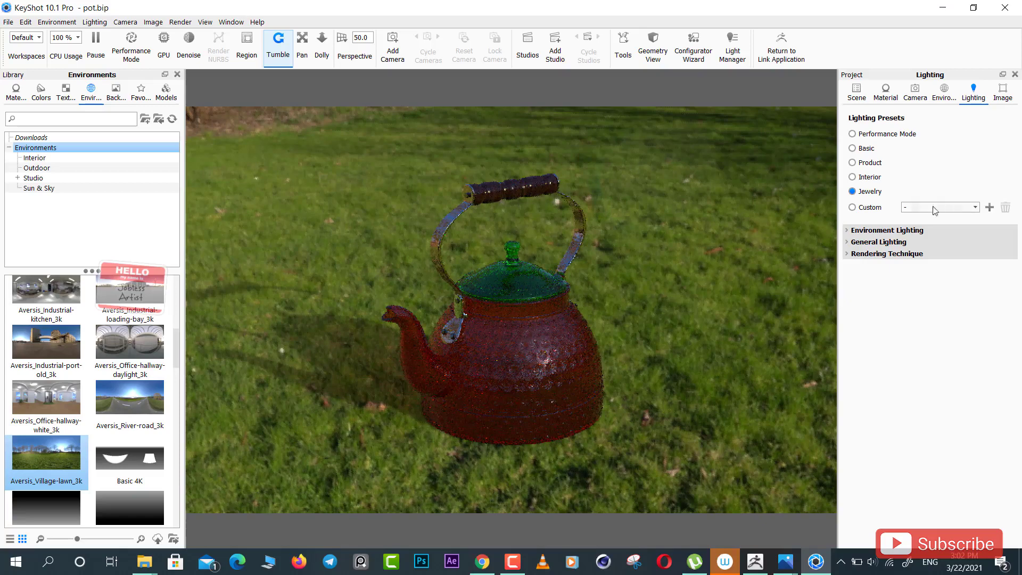
{"action": "mouse_move", "coordinate": [853, 192]}
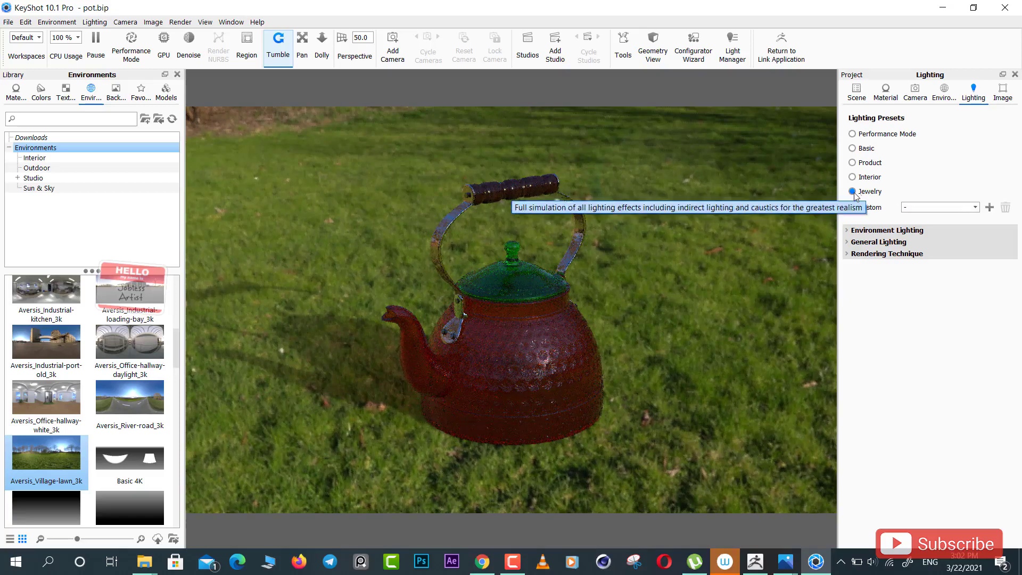
- Switch to the Custom lighting preset and start a new lighting profile, then cancel it
{"action": "left_click", "coordinate": [852, 208]}
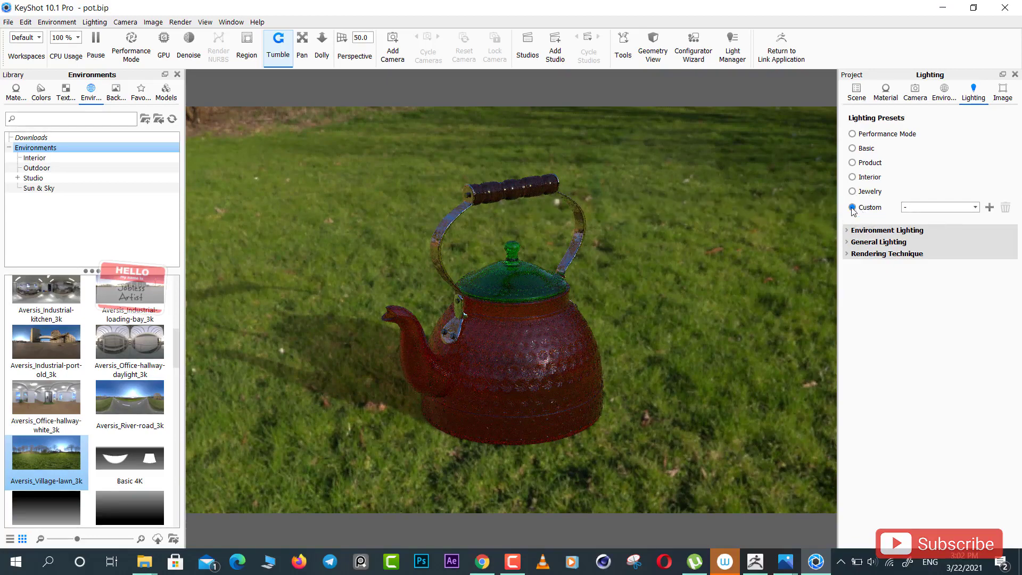
{"action": "left_click", "coordinate": [976, 208]}
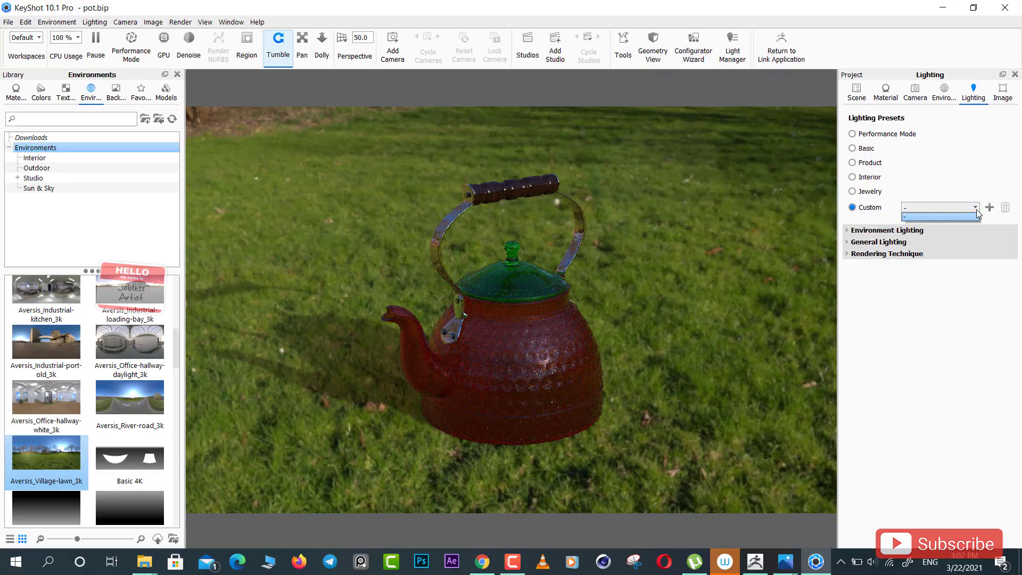
{"action": "left_click", "coordinate": [905, 217]}
{"action": "left_click", "coordinate": [990, 208]}
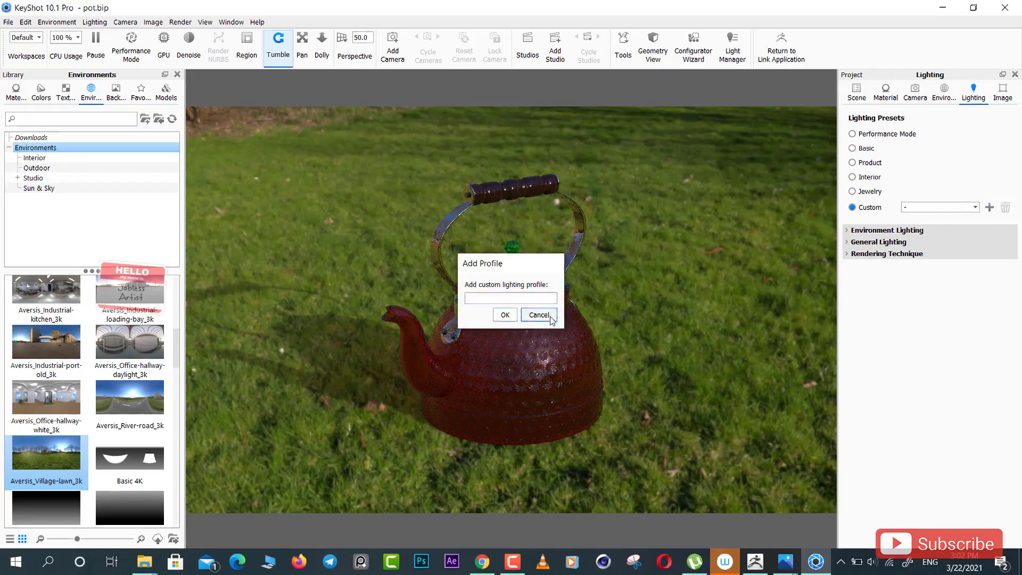
{"action": "left_click", "coordinate": [551, 318]}
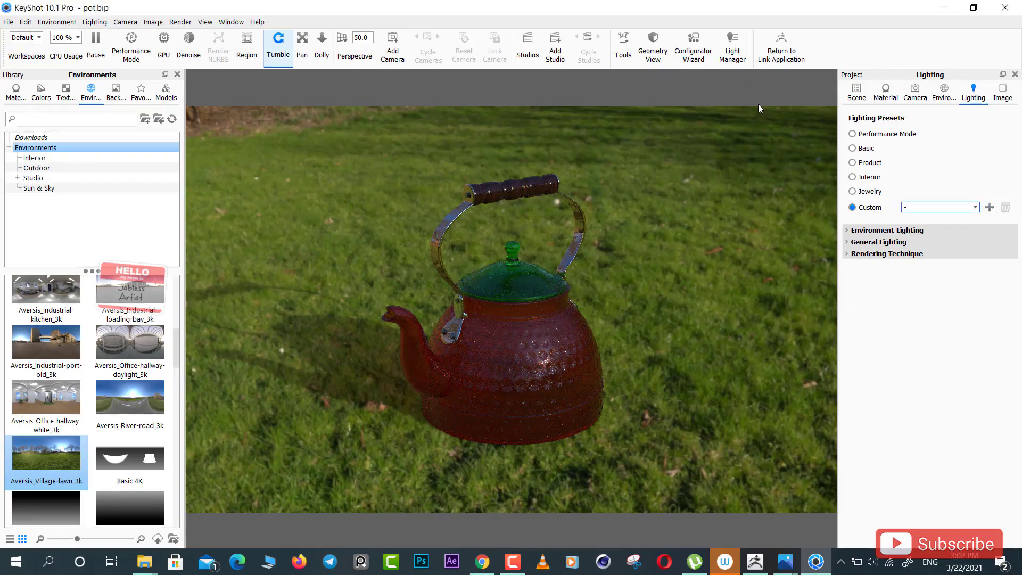
- Try Performance Mode and Product lighting, settle on Basic, and orbit to view from above
{"action": "left_click", "coordinate": [852, 133]}
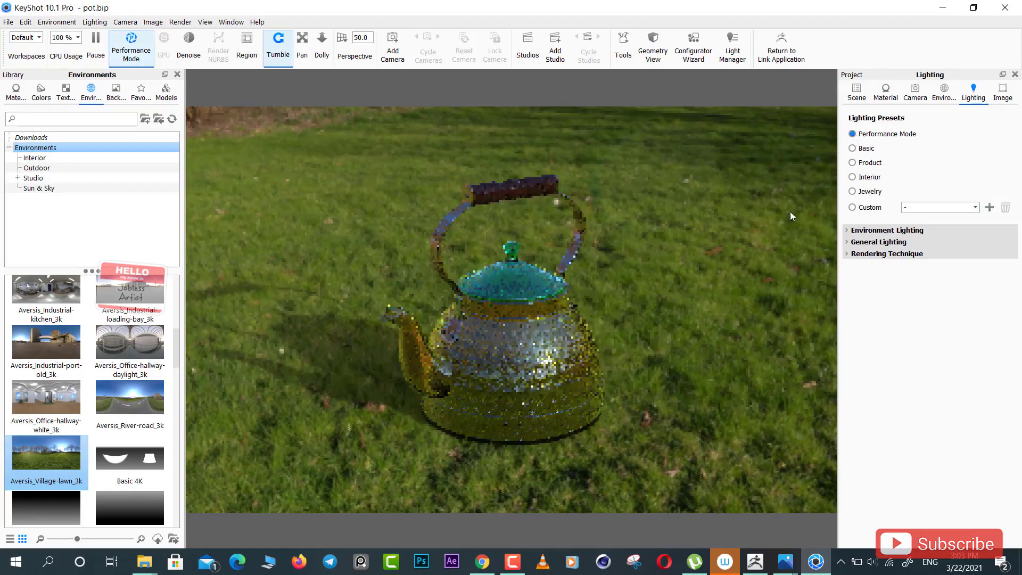
{"action": "left_click", "coordinate": [852, 163]}
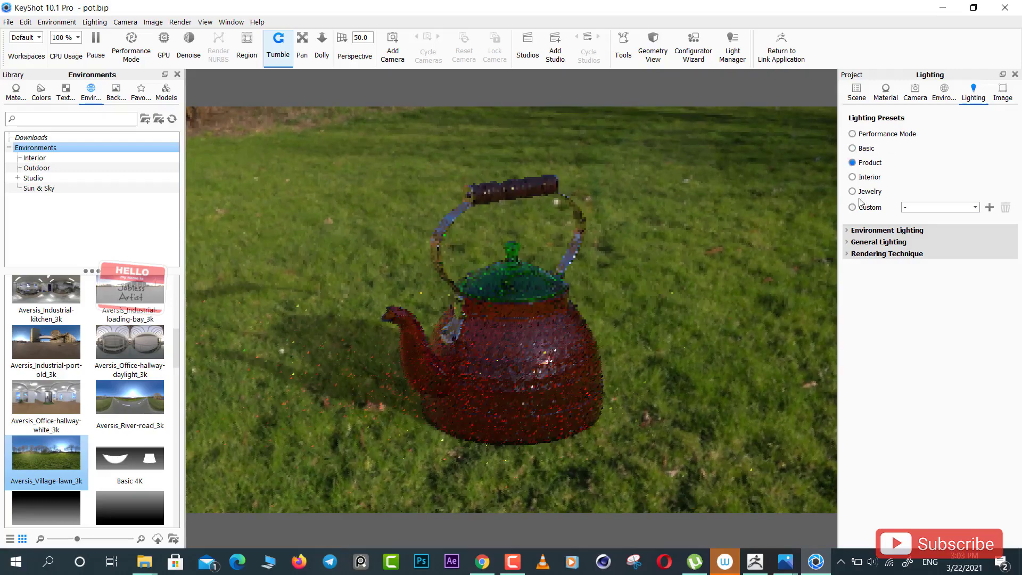
{"action": "left_click", "coordinate": [852, 148]}
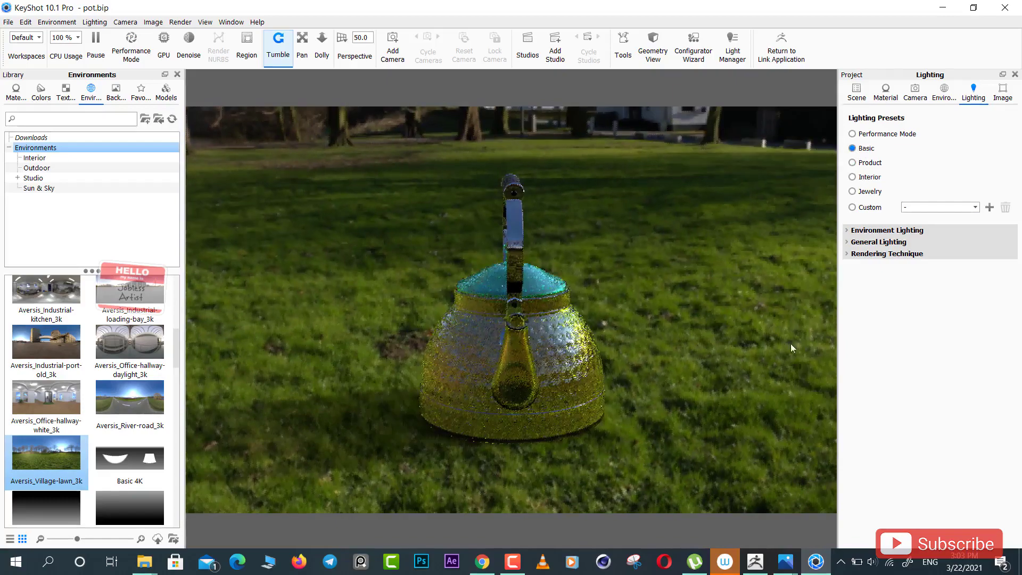
{"action": "mouse_move", "coordinate": [351, 261]}
{"action": "left_mouse_down"}
{"action": "mouse_move", "coordinate": [676, 276]}
{"action": "mouse_move", "coordinate": [339, 258]}
{"action": "left_mouse_up"}
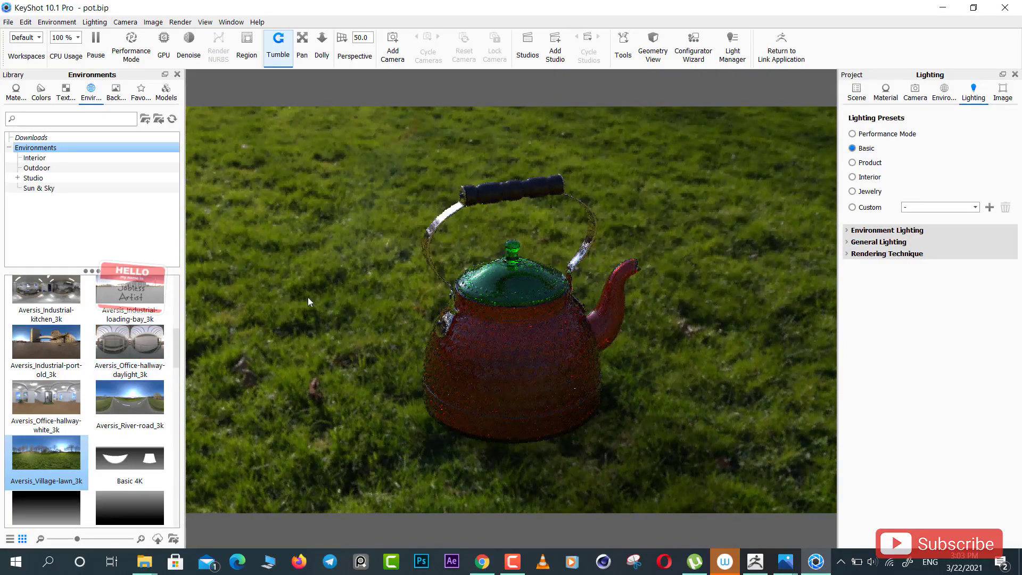
{"action": "mouse_move", "coordinate": [308, 297]}
{"action": "left_mouse_down"}
{"action": "mouse_move", "coordinate": [560, 324]}
{"action": "mouse_move", "coordinate": [588, 315]}
{"action": "left_mouse_up"}
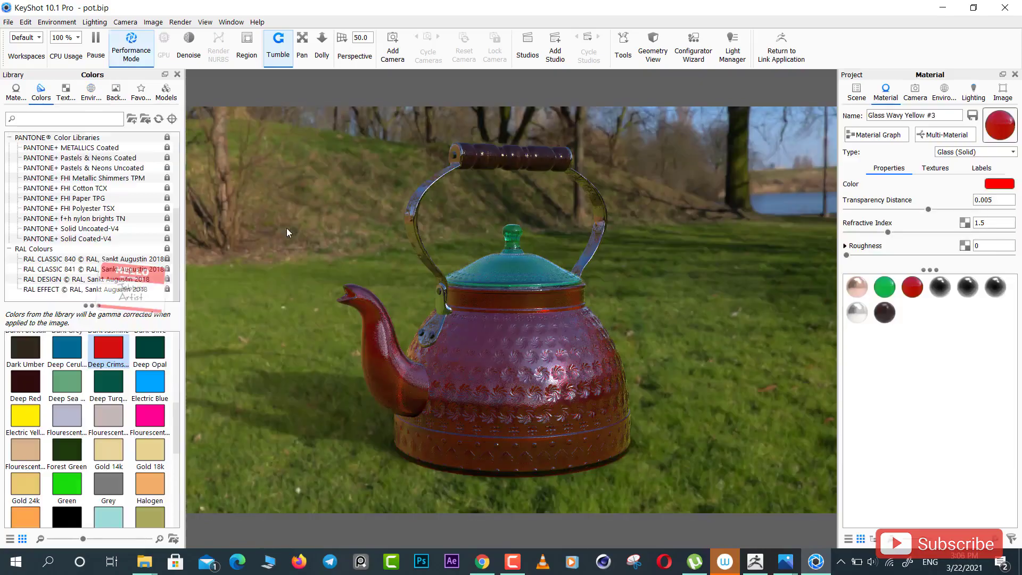
- Orbit to a side view of the kettle and bring up the Render menu
{"action": "mouse_move", "coordinate": [502, 271]}
{"action": "left_mouse_down"}
{"action": "mouse_move", "coordinate": [686, 244]}
{"action": "mouse_move", "coordinate": [670, 244]}
{"action": "mouse_move", "coordinate": [698, 280]}
{"action": "left_mouse_up"}
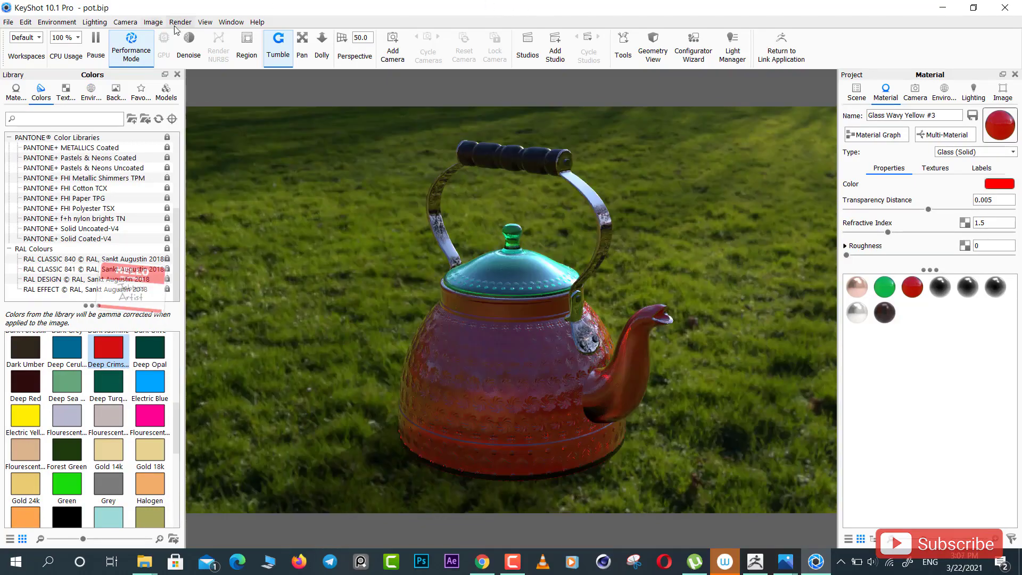
{"action": "left_click", "coordinate": [180, 24]}
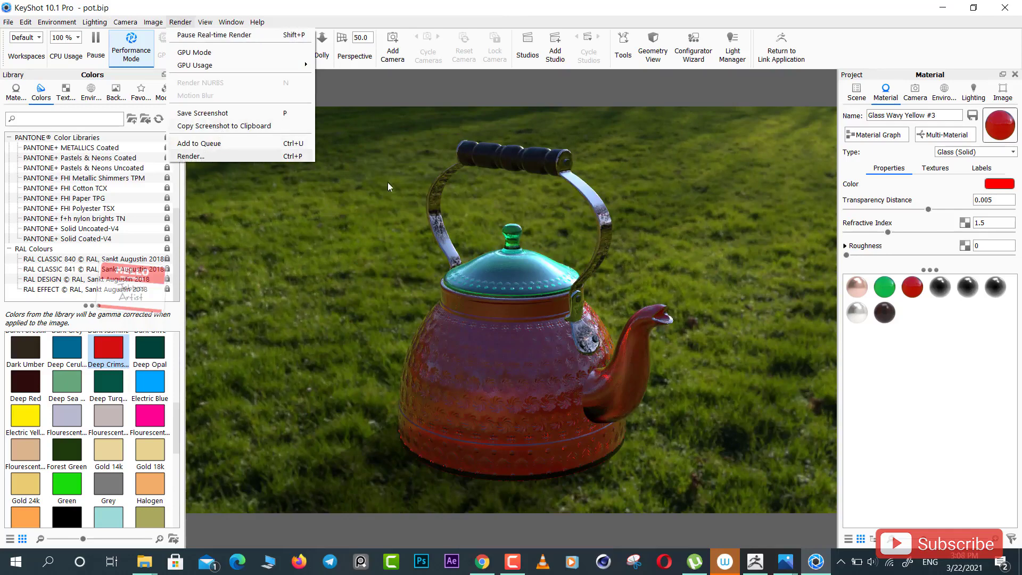
- Open the Render dialog and name the render output arabicpot
{"action": "left_click", "coordinate": [180, 22]}
{"action": "left_click", "coordinate": [180, 22]}
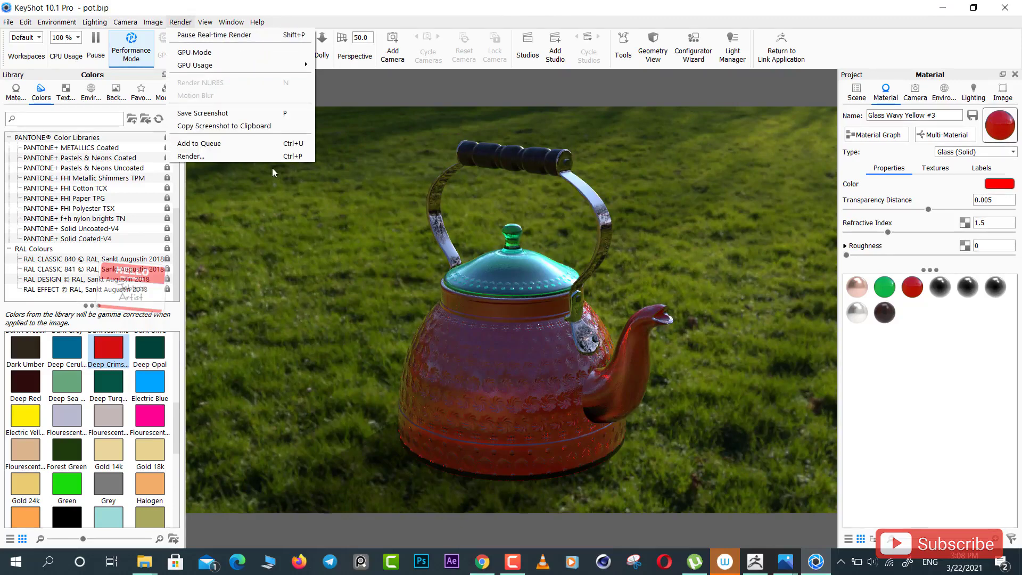
{"action": "left_click", "coordinate": [300, 156]}
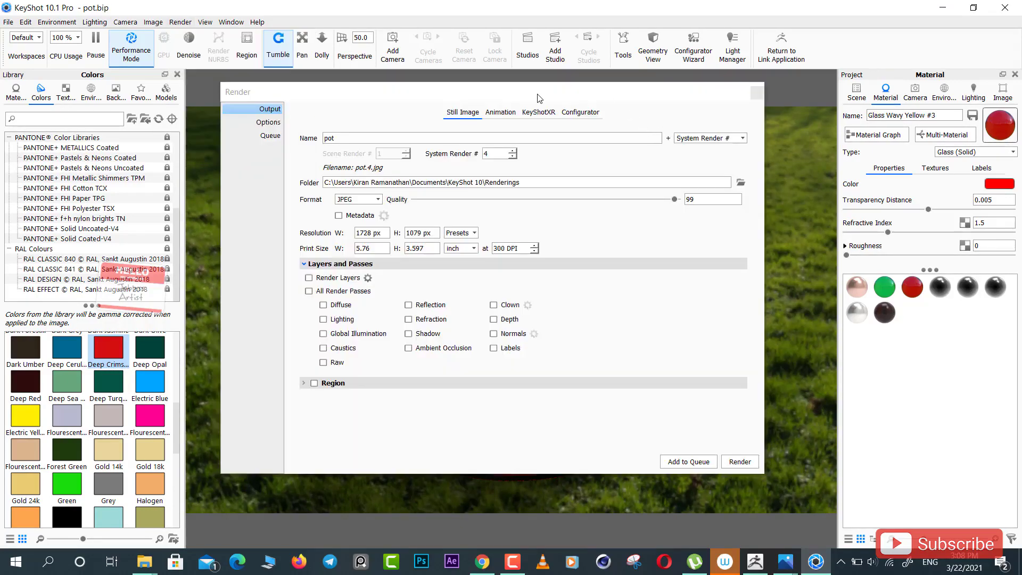
{"action": "left_click_drag", "start_coordinate": [535, 95], "coordinate": [652, 110]}
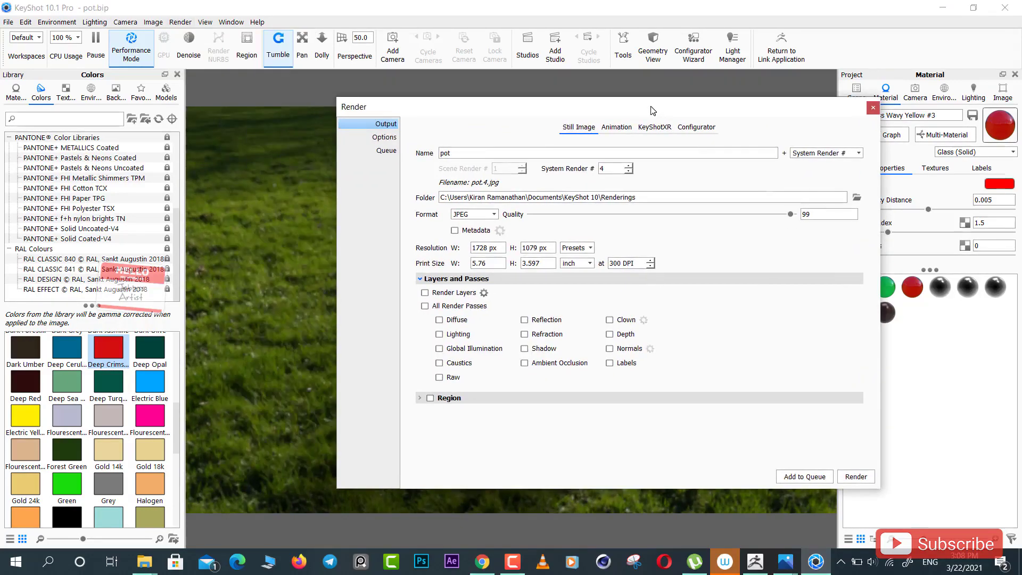
{"action": "double_click", "coordinate": [469, 153]}
{"action": "type", "text": "arabic"}
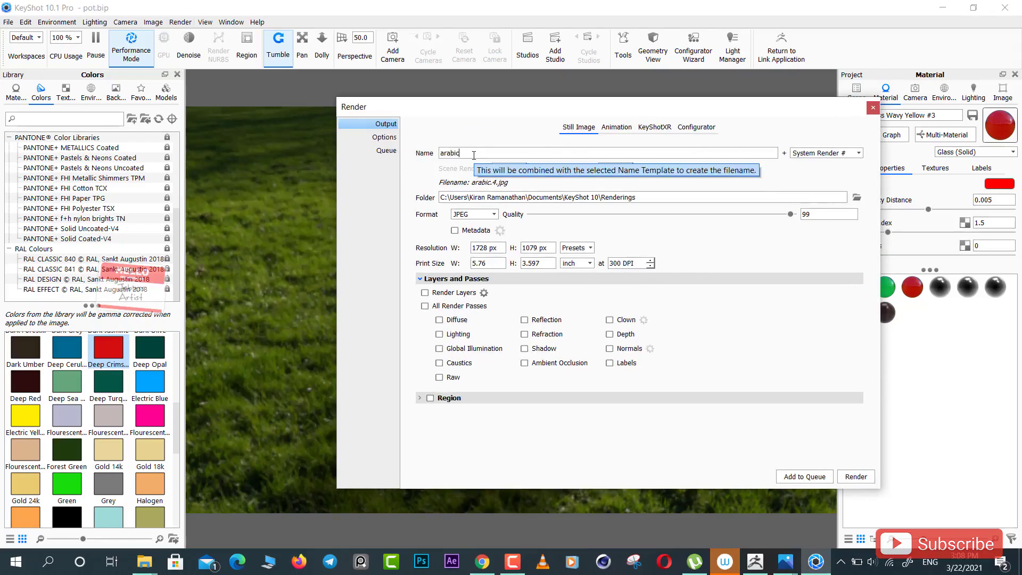
{"action": "type", "text": "pot"}
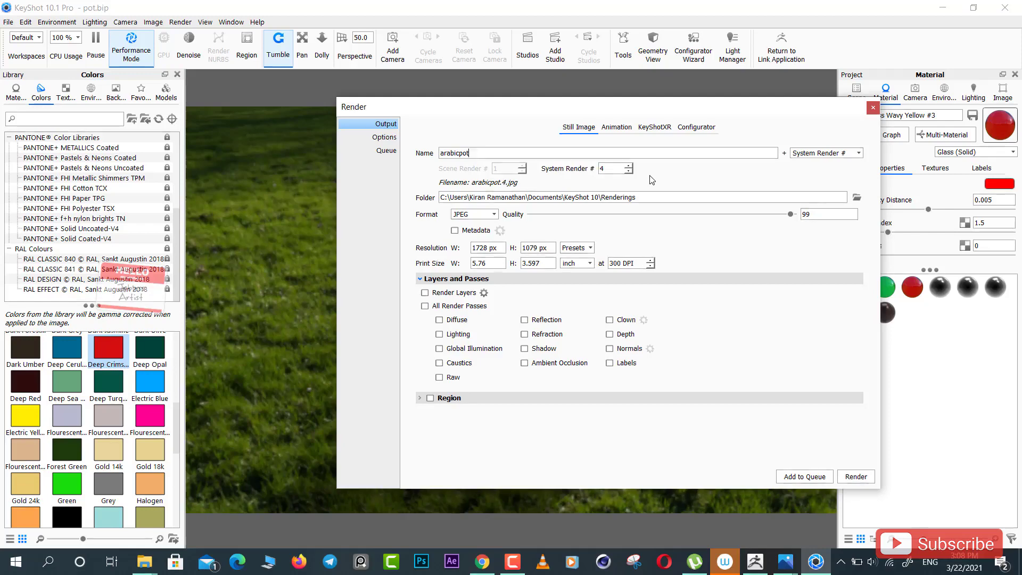
- Set the render output folder to D:\arabic pot
{"action": "left_click", "coordinate": [856, 198]}
{"action": "scroll", "coordinate": [443, 337], "scroll_direction": "down", "scroll_amount": 5}
{"action": "scroll", "coordinate": [443, 337], "scroll_direction": "down", "scroll_amount": 2}
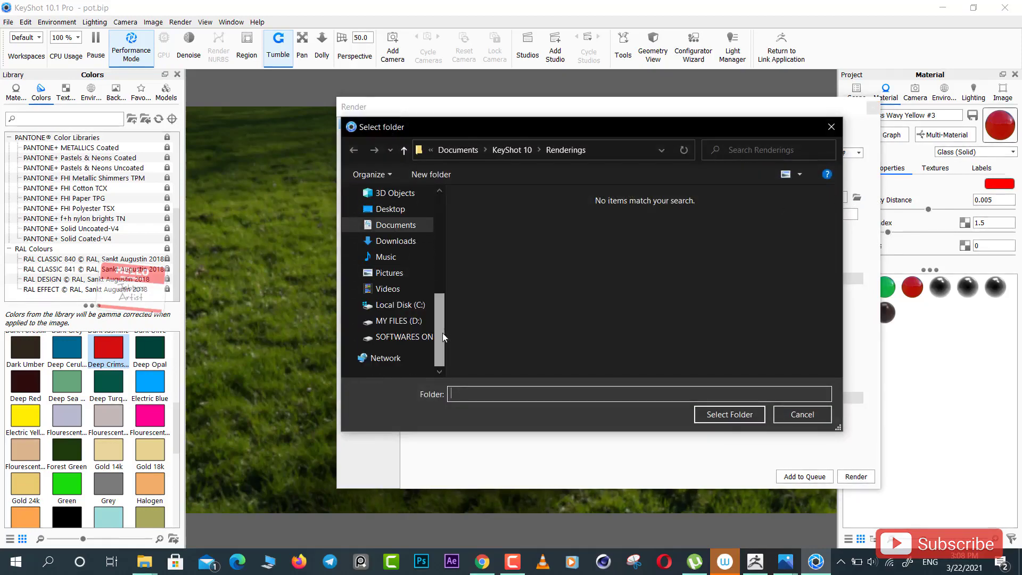
{"action": "left_click", "coordinate": [398, 320]}
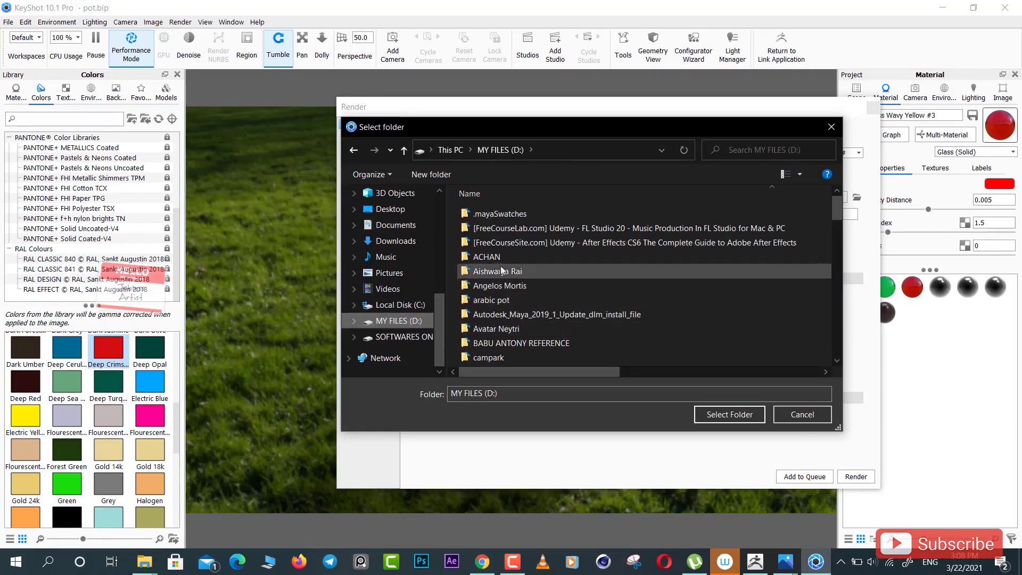
{"action": "double_click", "coordinate": [498, 301]}
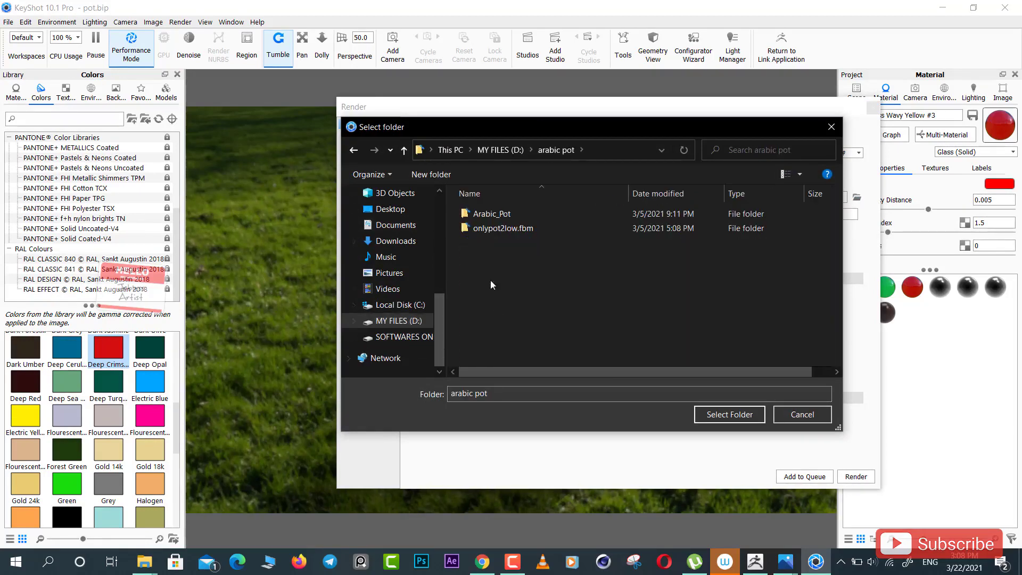
{"action": "left_click", "coordinate": [742, 415]}
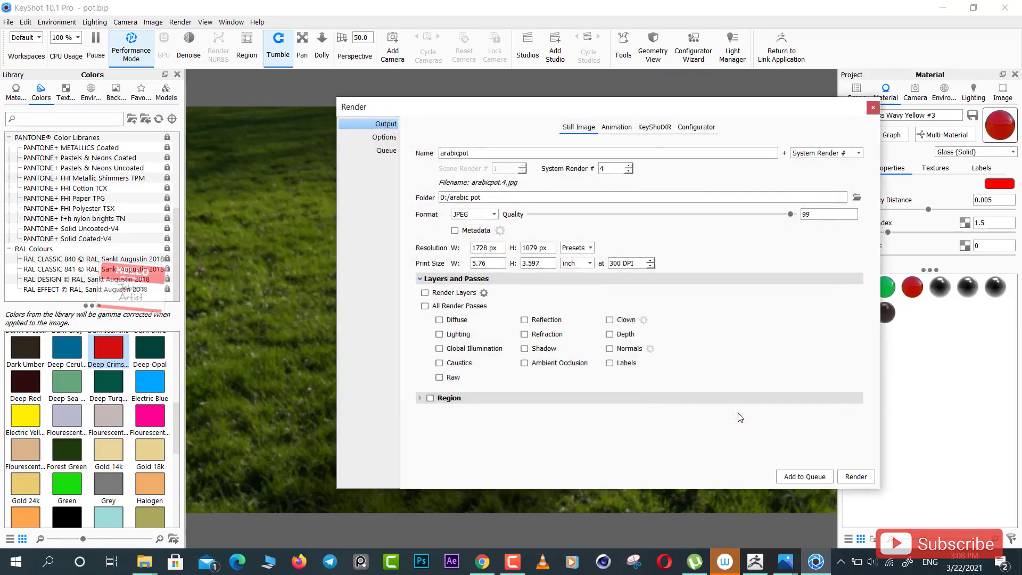
- Keep JPEG as the output format and raise the render quality to 100
{"action": "left_click", "coordinate": [494, 215]}
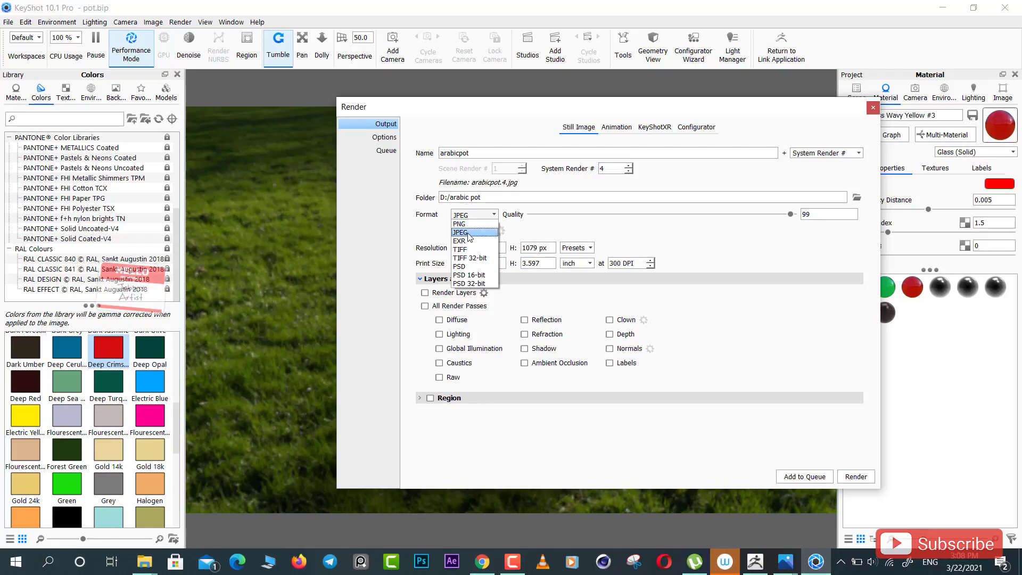
{"action": "left_click", "coordinate": [470, 232]}
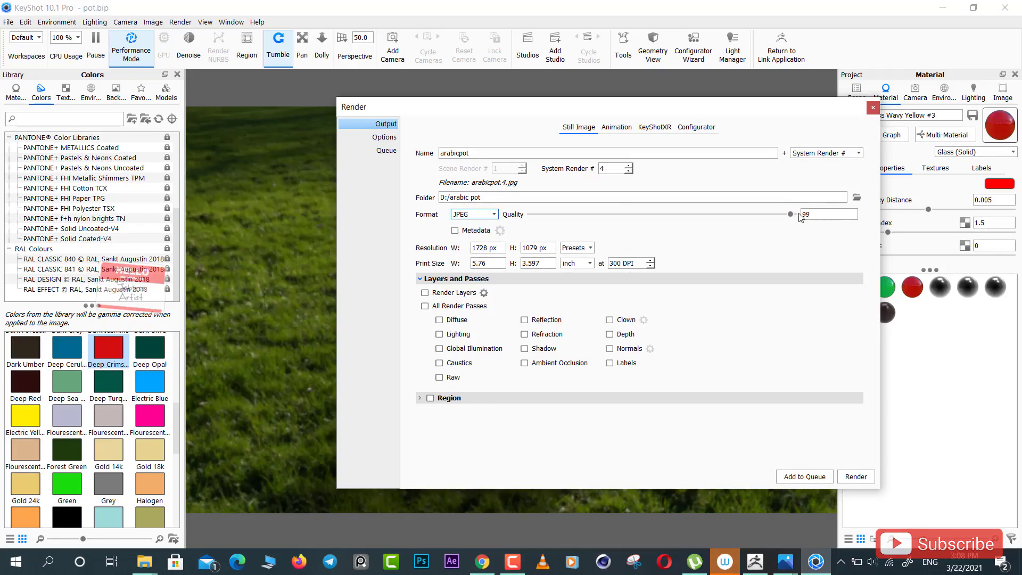
{"action": "left_click_drag", "start_coordinate": [790, 214], "coordinate": [798, 215]}
{"action": "left_click_drag", "start_coordinate": [585, 110], "coordinate": [515, 99]}
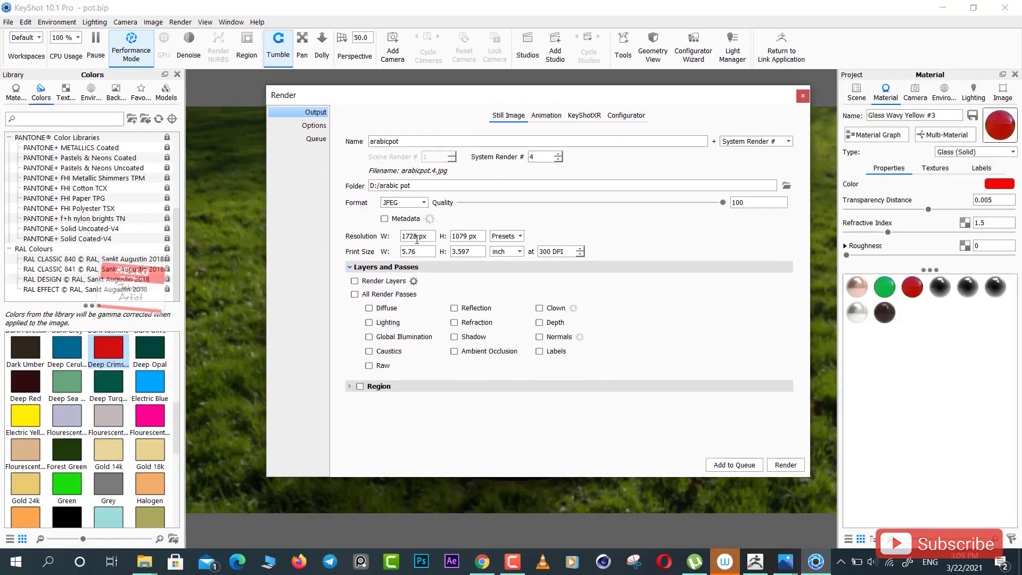
{"action": "left_click_drag", "start_coordinate": [486, 99], "coordinate": [656, 95]}
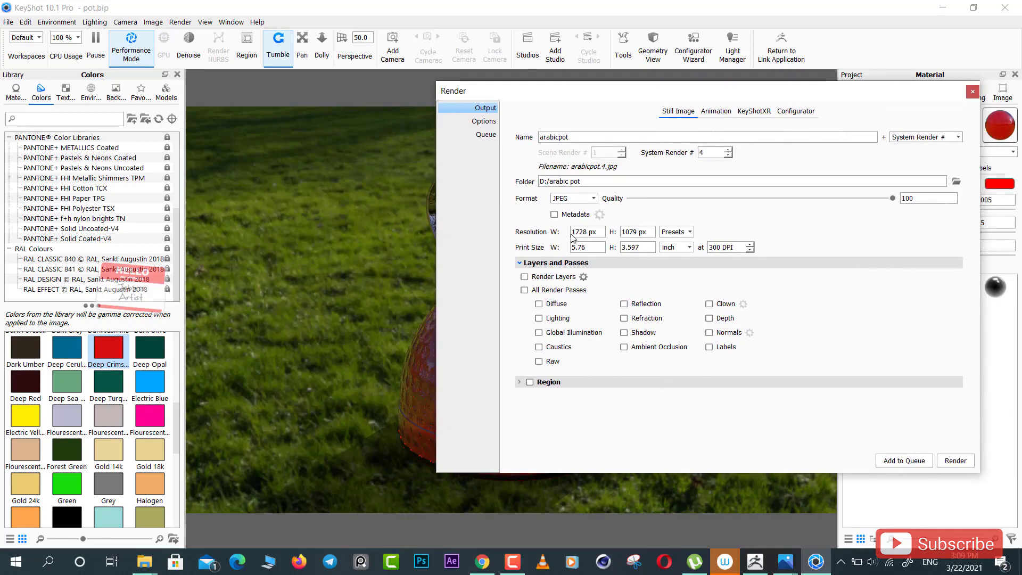
{"action": "mouse_move", "coordinate": [583, 232]}
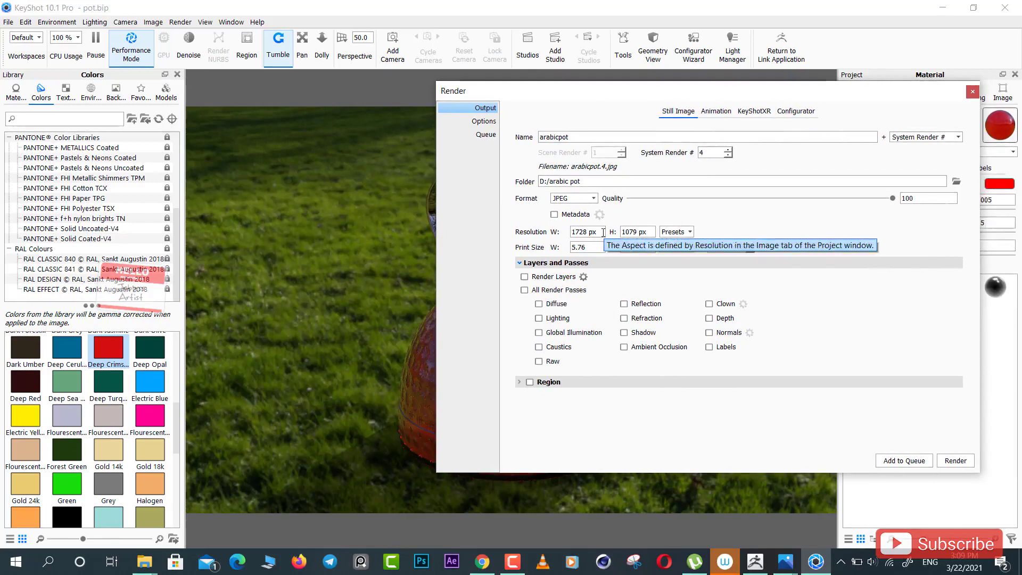
- Set the render resolution by entering width 3000 and height 2000 px
{"action": "double_click", "coordinate": [584, 232]}
{"action": "type", "text": "3000"}
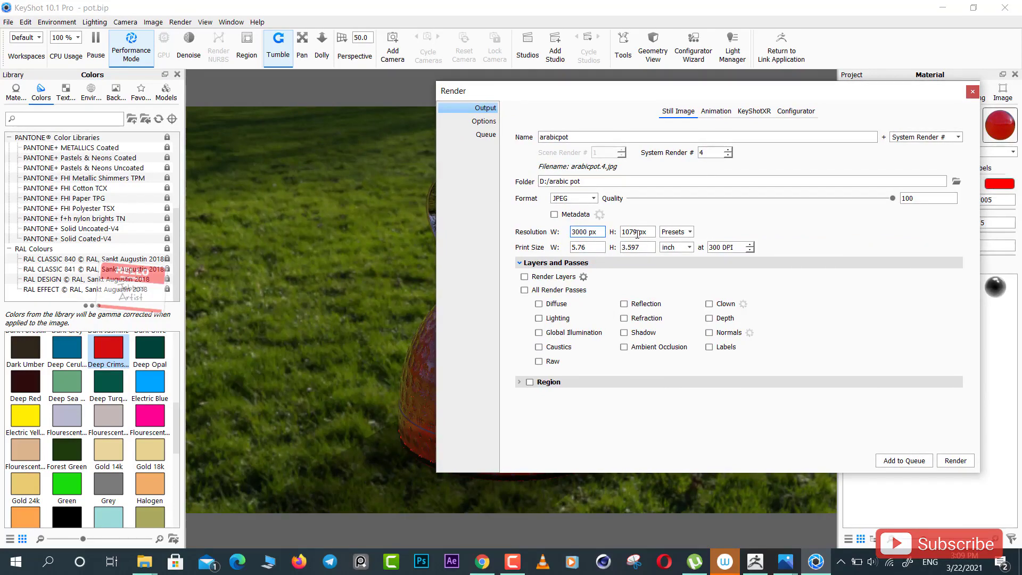
{"action": "key", "text": "Tab"}
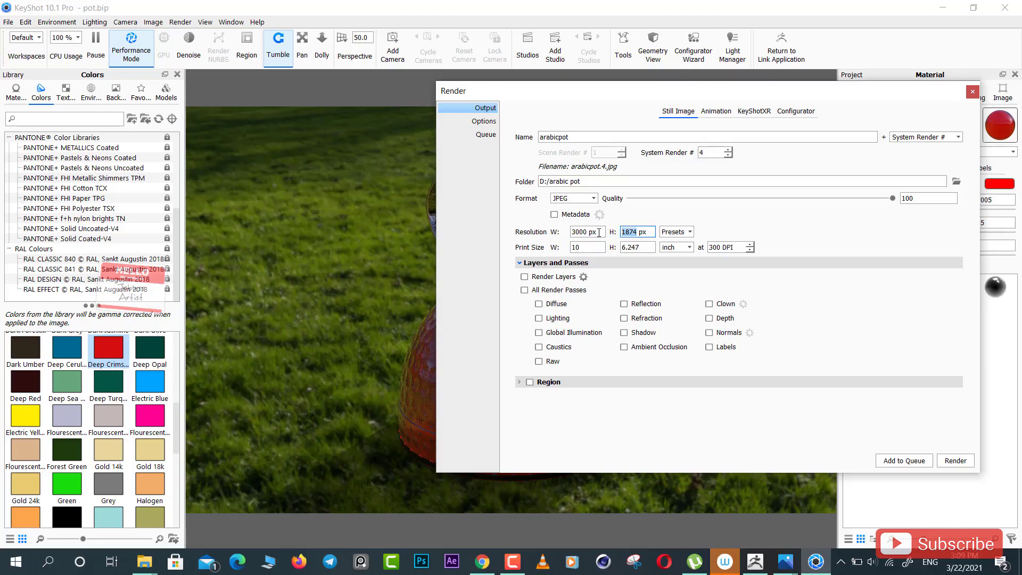
{"action": "type", "text": "2000"}
{"action": "key", "text": "Return"}
- Turn on All Render Passes for the still render
{"action": "left_click", "coordinate": [525, 290]}
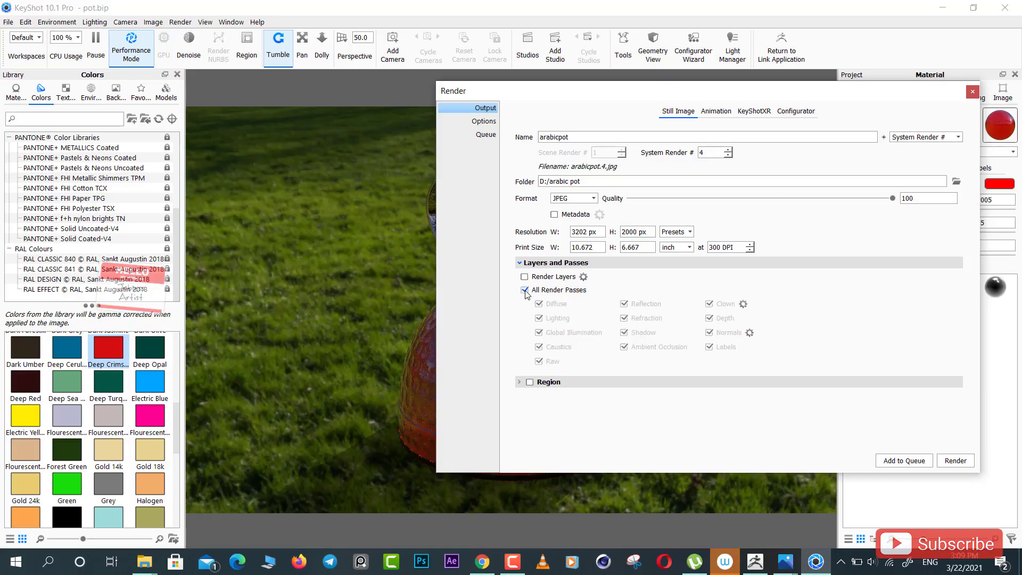
{"action": "left_click", "coordinate": [524, 290]}
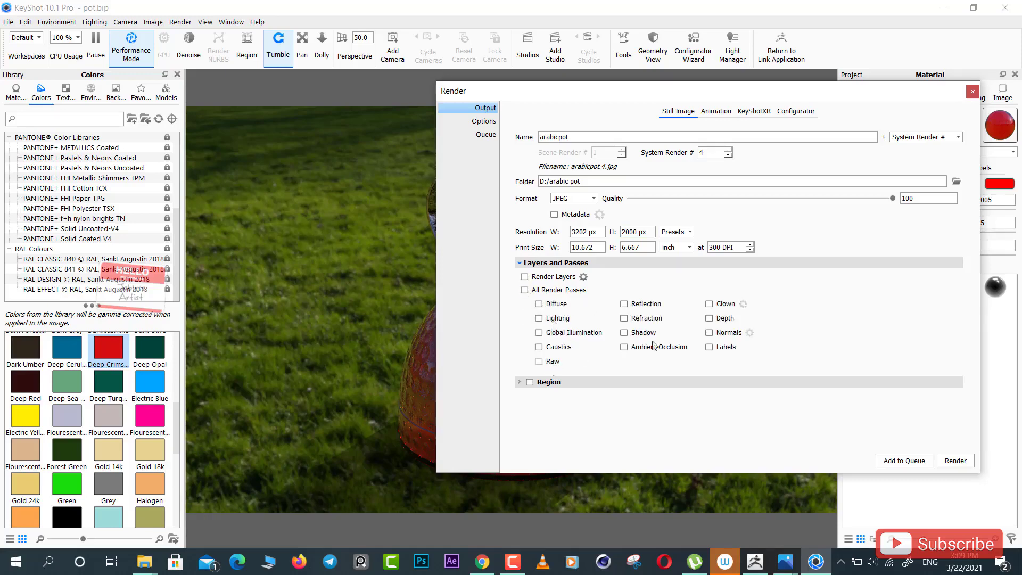
{"action": "left_click", "coordinate": [525, 291]}
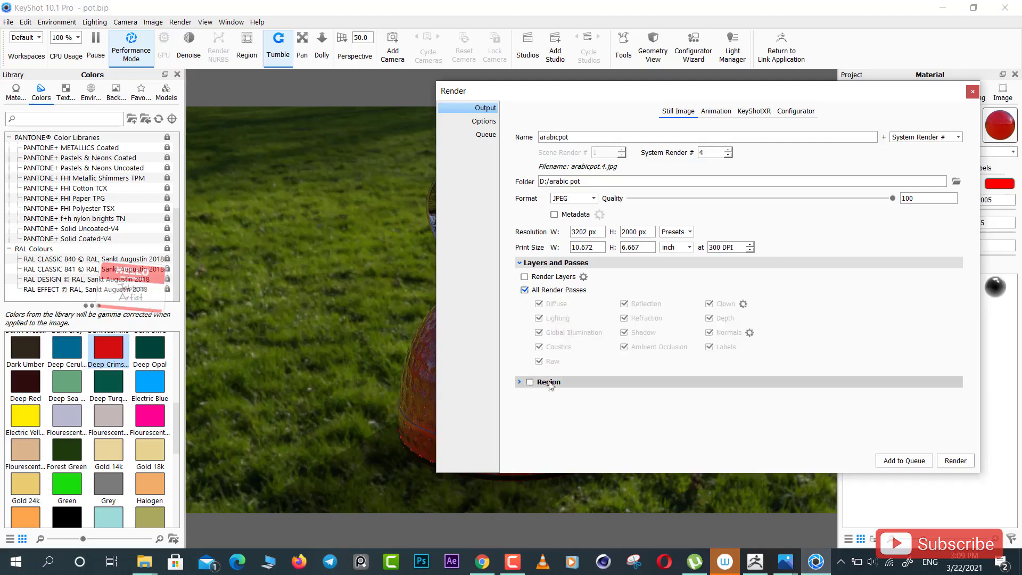
{"action": "left_click", "coordinate": [519, 383]}
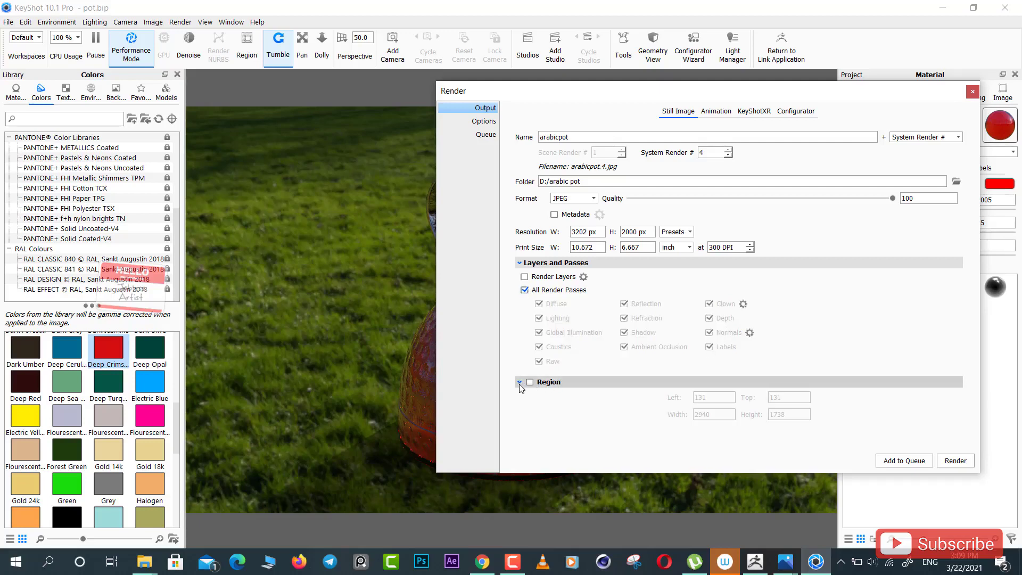
{"action": "left_click", "coordinate": [519, 384]}
- Output as a 16-bit PSD with the render passes added into it
{"action": "left_click", "coordinate": [594, 199]}
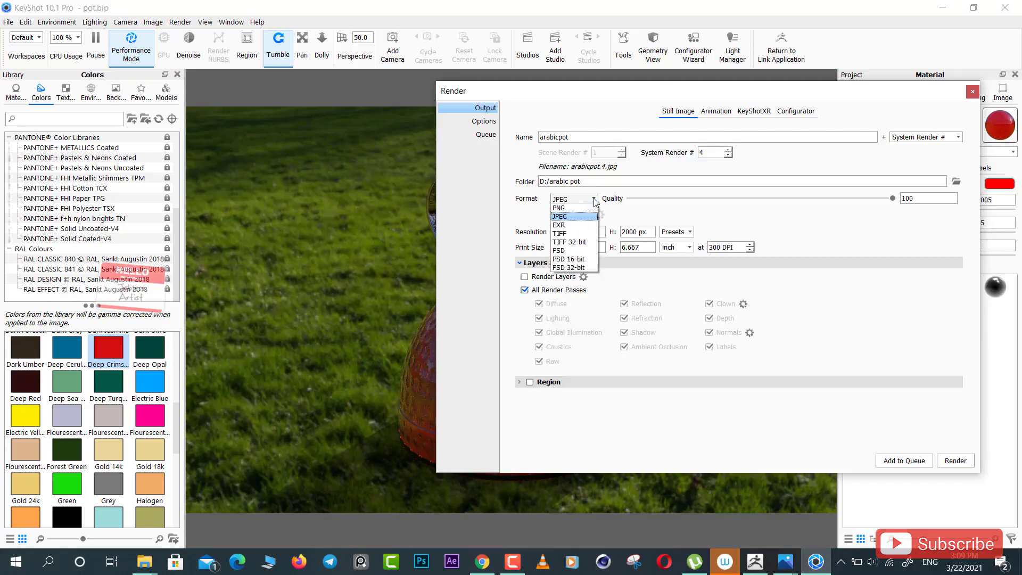
{"action": "left_click", "coordinate": [584, 260]}
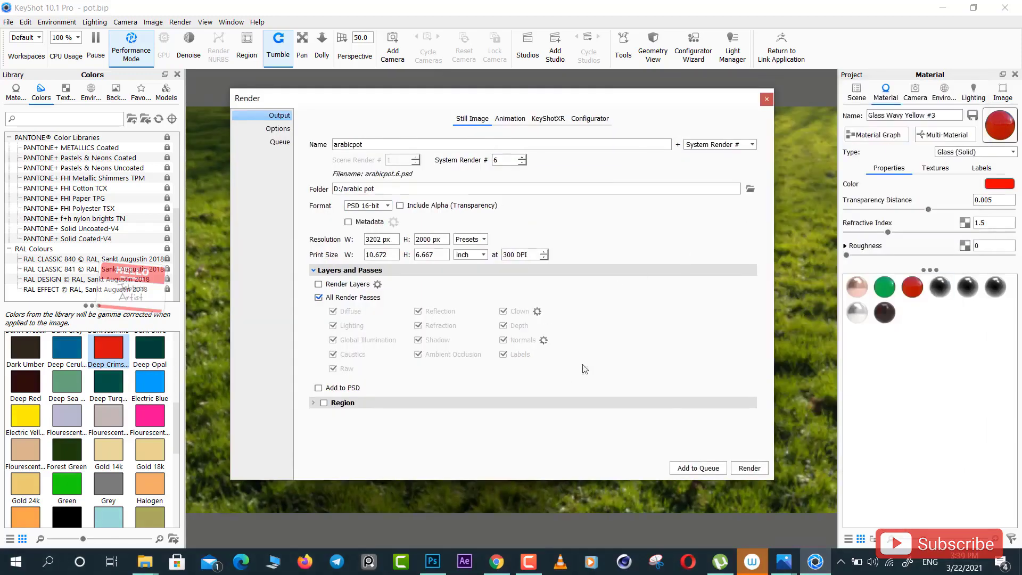
{"action": "left_click", "coordinate": [318, 388]}
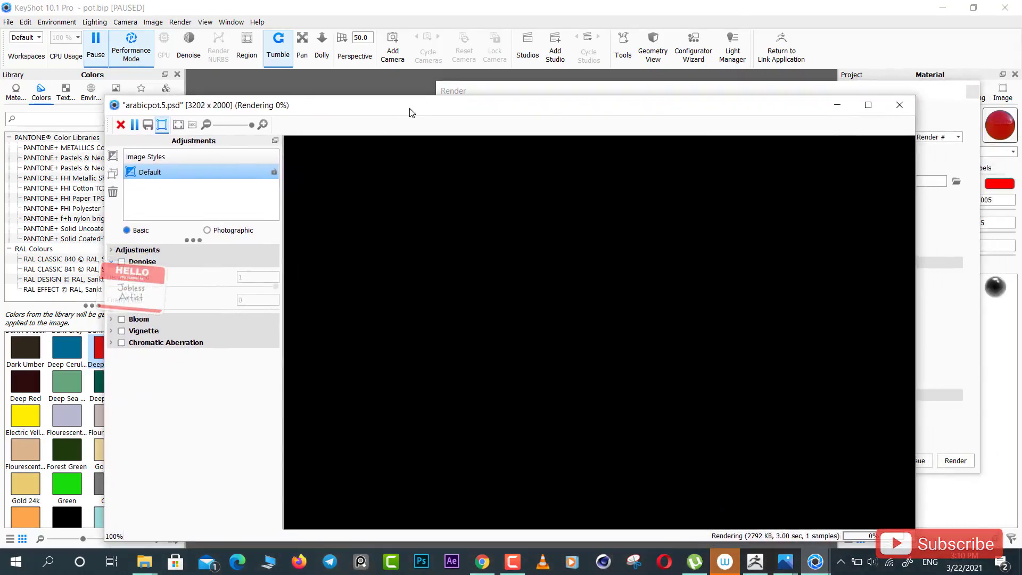
- Maximize the render window and adjust exposure to 1.032 EV with gamma 1.97
{"action": "left_click", "coordinate": [868, 105]}
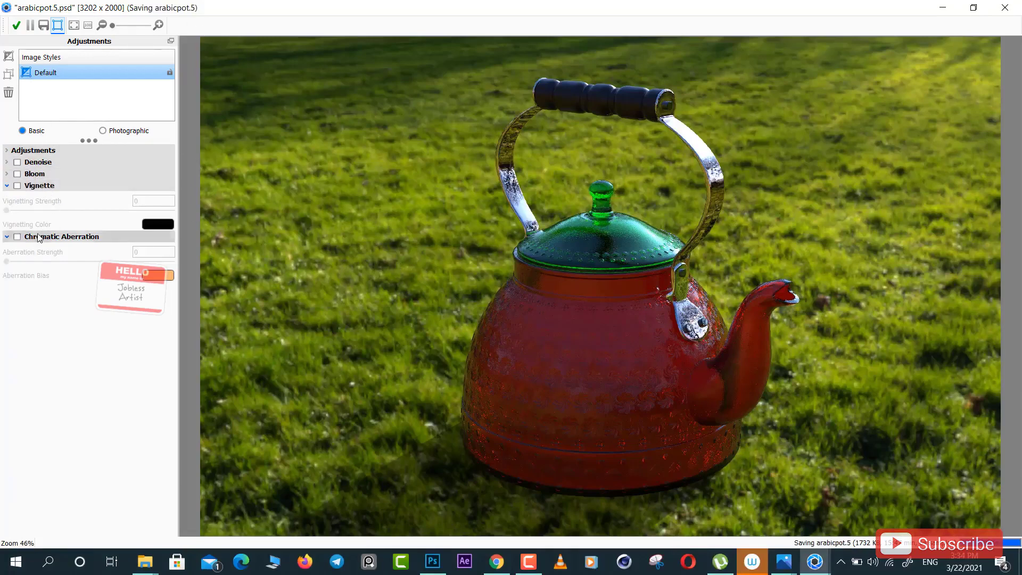
{"action": "left_click", "coordinate": [7, 238]}
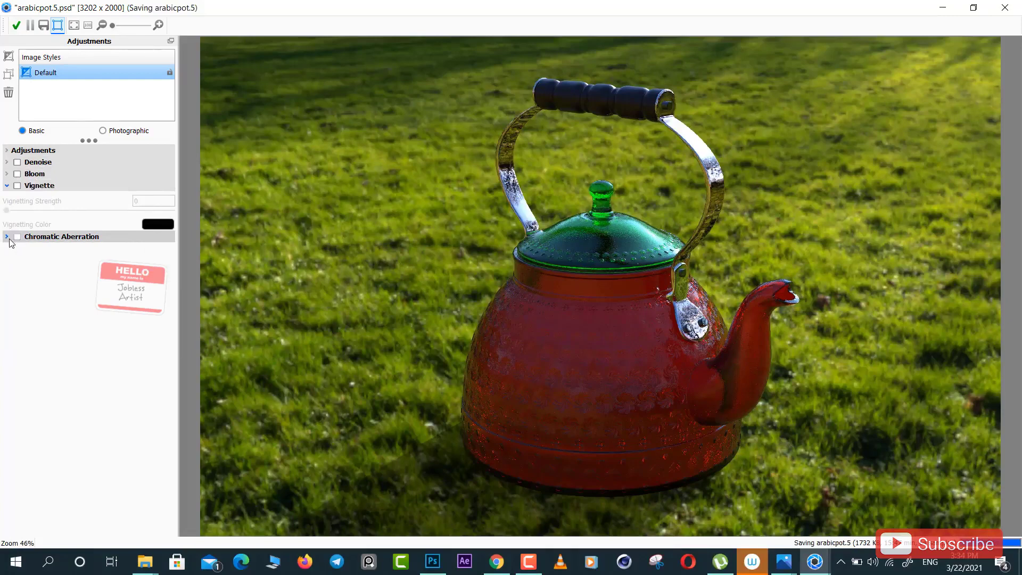
{"action": "left_click", "coordinate": [6, 238]}
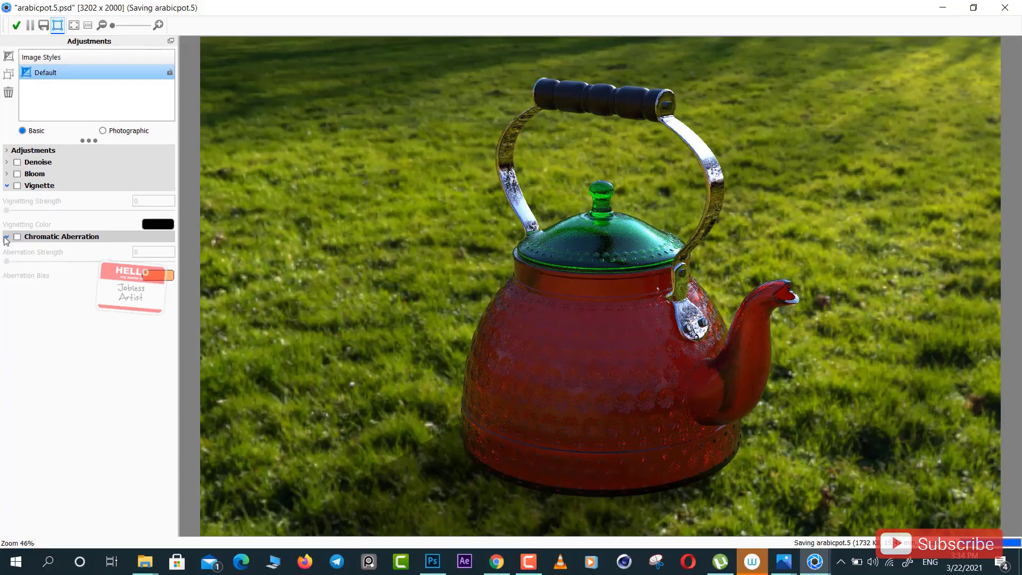
{"action": "left_click", "coordinate": [7, 150]}
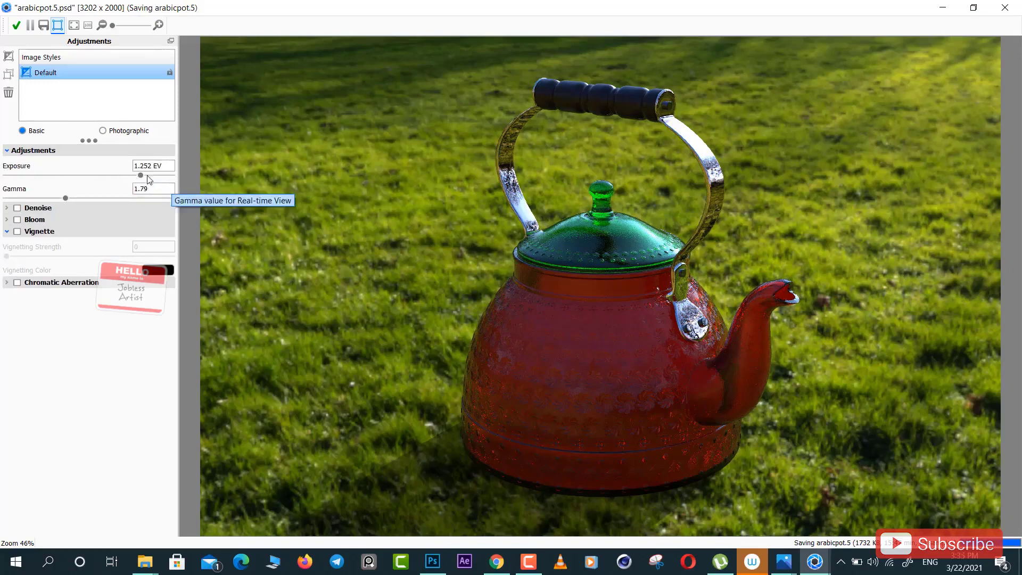
{"action": "left_click_drag", "start_coordinate": [141, 175], "coordinate": [45, 176]}
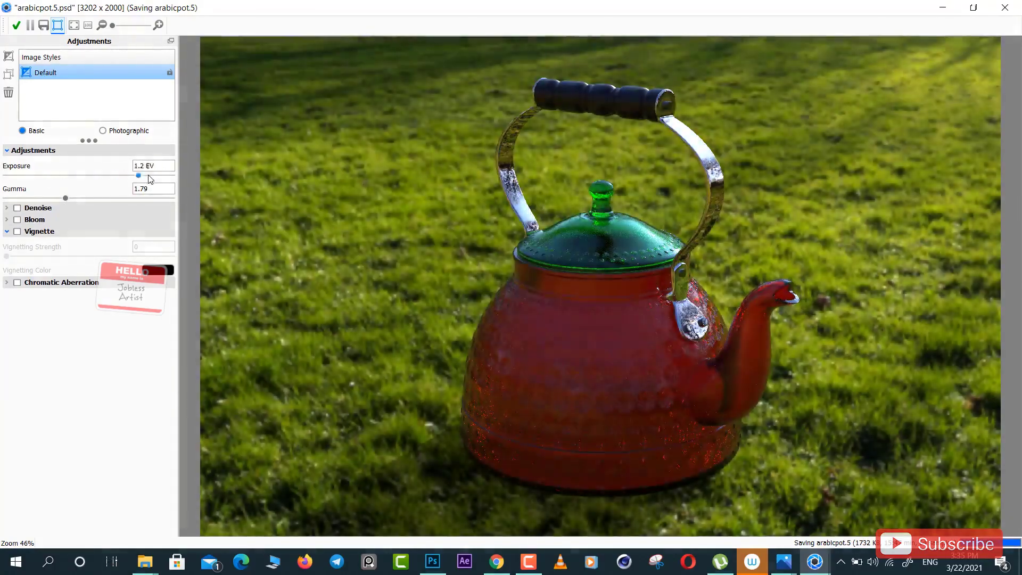
{"action": "left_click", "coordinate": [73, 175]}
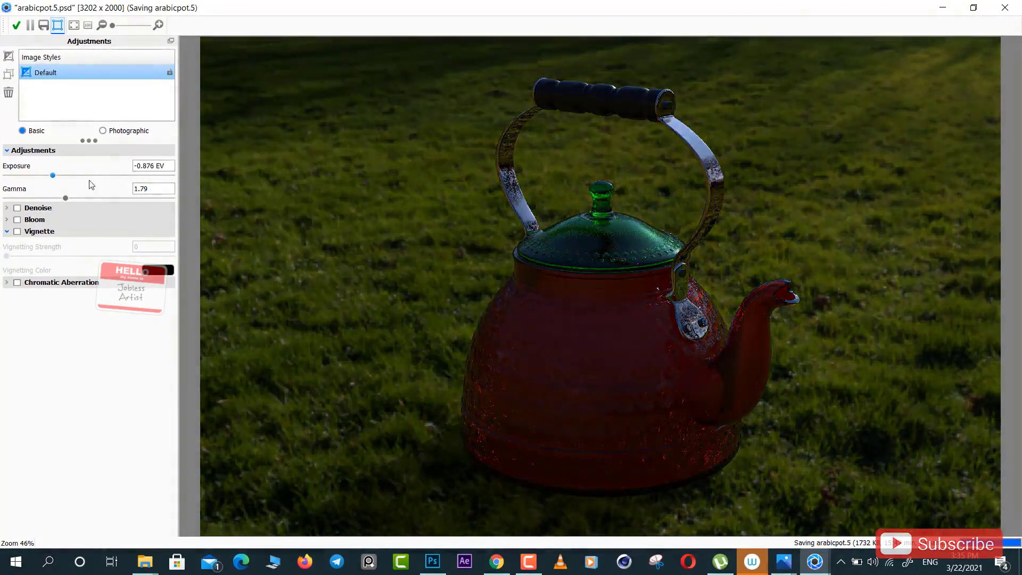
{"action": "mouse_move", "coordinate": [52, 175]}
{"action": "left_mouse_down"}
{"action": "mouse_move", "coordinate": [120, 176]}
{"action": "mouse_move", "coordinate": [39, 176]}
{"action": "mouse_move", "coordinate": [120, 175]}
{"action": "mouse_move", "coordinate": [156, 197]}
{"action": "mouse_move", "coordinate": [51, 199]}
{"action": "mouse_move", "coordinate": [71, 199]}
{"action": "left_mouse_up"}
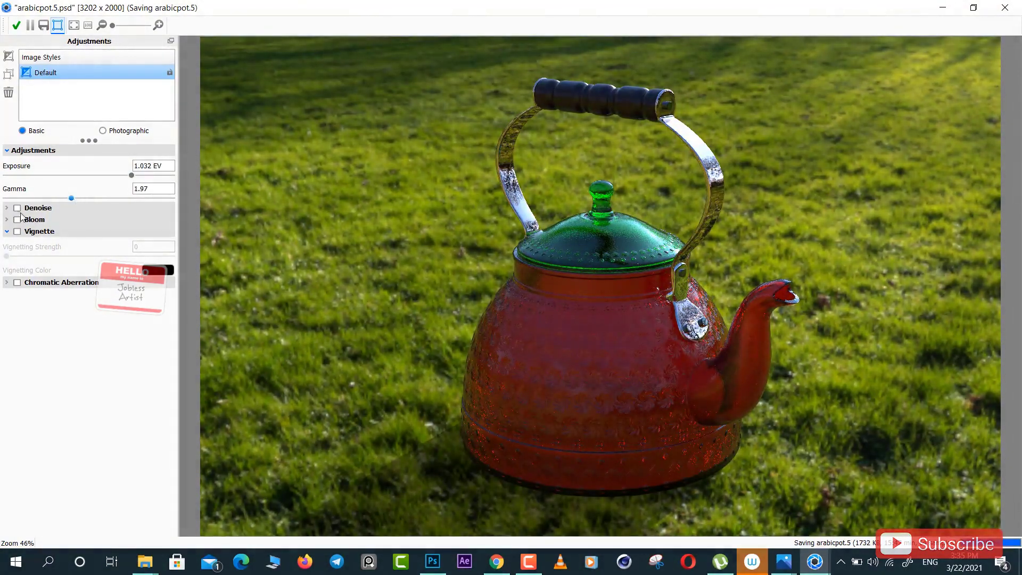
- Turn Denoise on, then switch it back off
{"action": "left_click", "coordinate": [6, 207]}
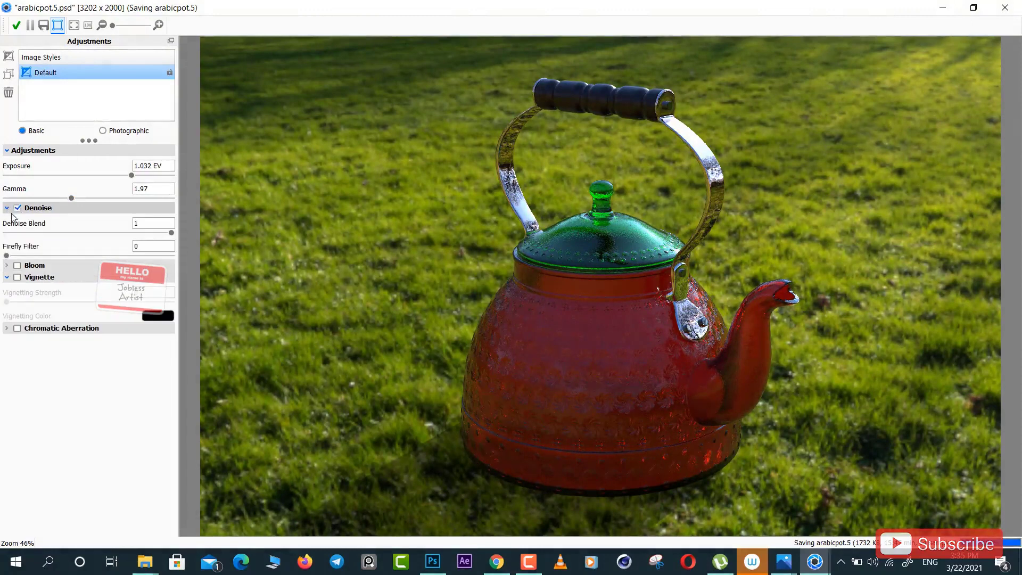
{"action": "left_click", "coordinate": [6, 209]}
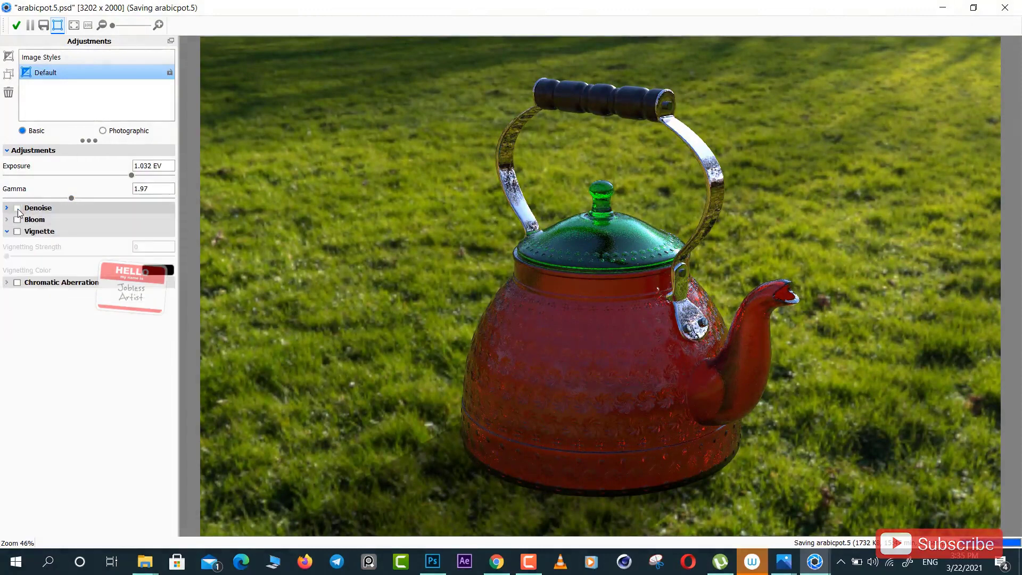
{"action": "left_click", "coordinate": [19, 210]}
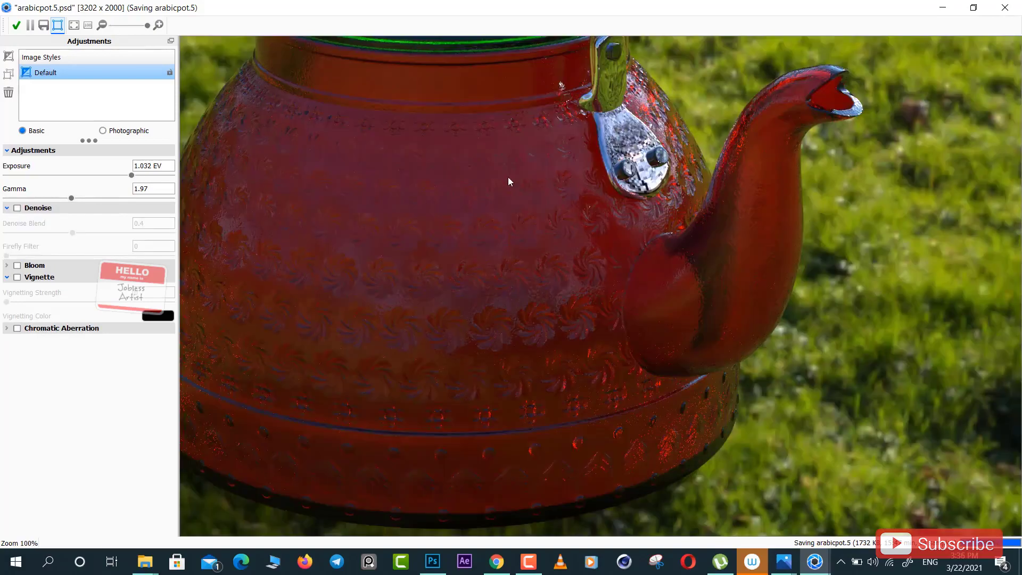
- Try bloom with intensity about 0.77, radius 20 px and threshold 0.38, then disable it
{"action": "left_click", "coordinate": [17, 265]}
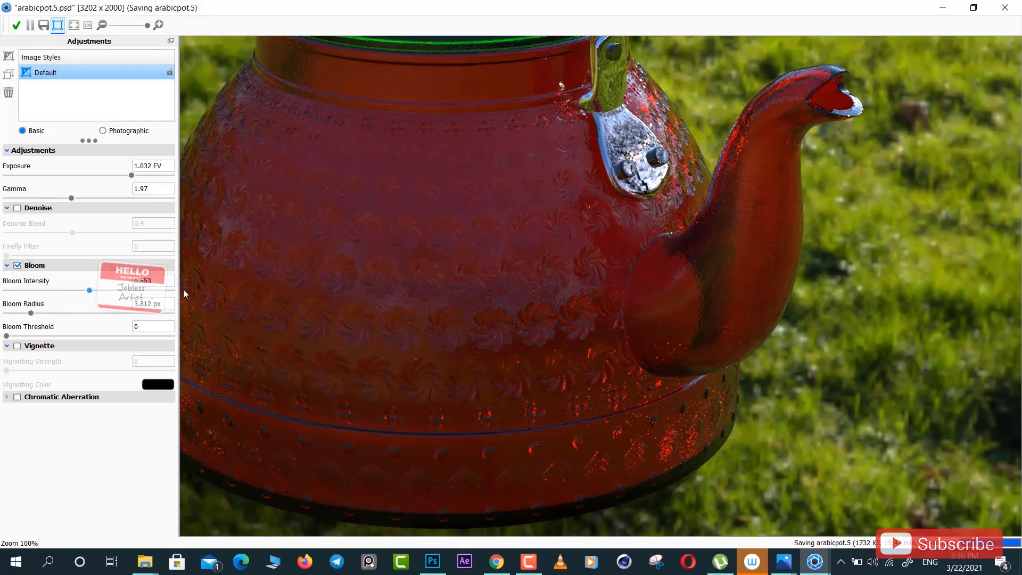
{"action": "left_click_drag", "start_coordinate": [52, 291], "coordinate": [76, 291]}
{"action": "left_click_drag", "start_coordinate": [1, 323], "coordinate": [3, 329]}
{"action": "left_click_drag", "start_coordinate": [117, 328], "coordinate": [124, 334]}
{"action": "left_click_drag", "start_coordinate": [31, 313], "coordinate": [171, 315]}
{"action": "left_click", "coordinate": [84, 313]}
{"action": "key", "text": "ctrl+z"}
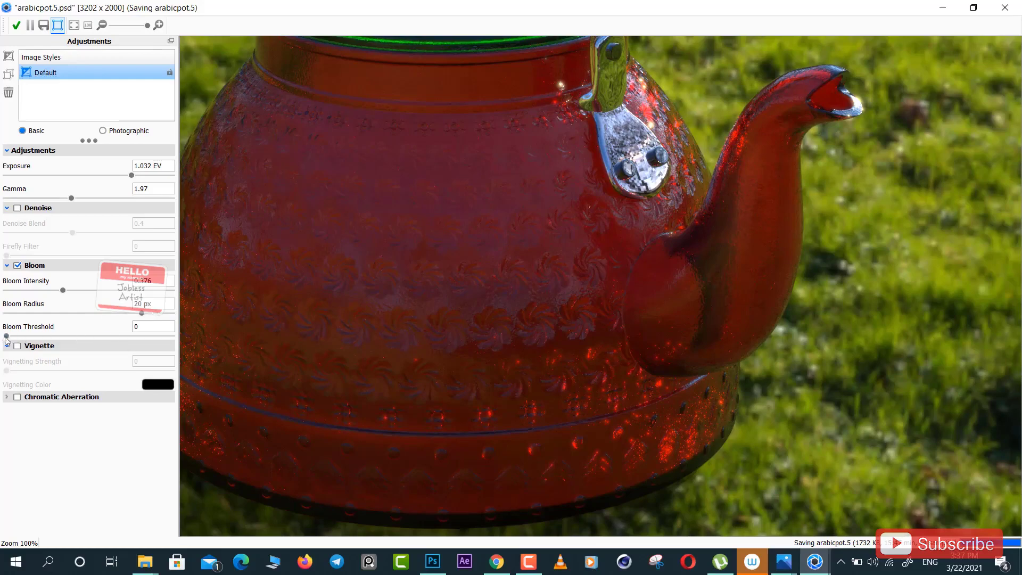
{"action": "left_click_drag", "start_coordinate": [6, 336], "coordinate": [55, 336]}
{"action": "left_click", "coordinate": [23, 336]}
{"action": "left_click", "coordinate": [17, 265]}
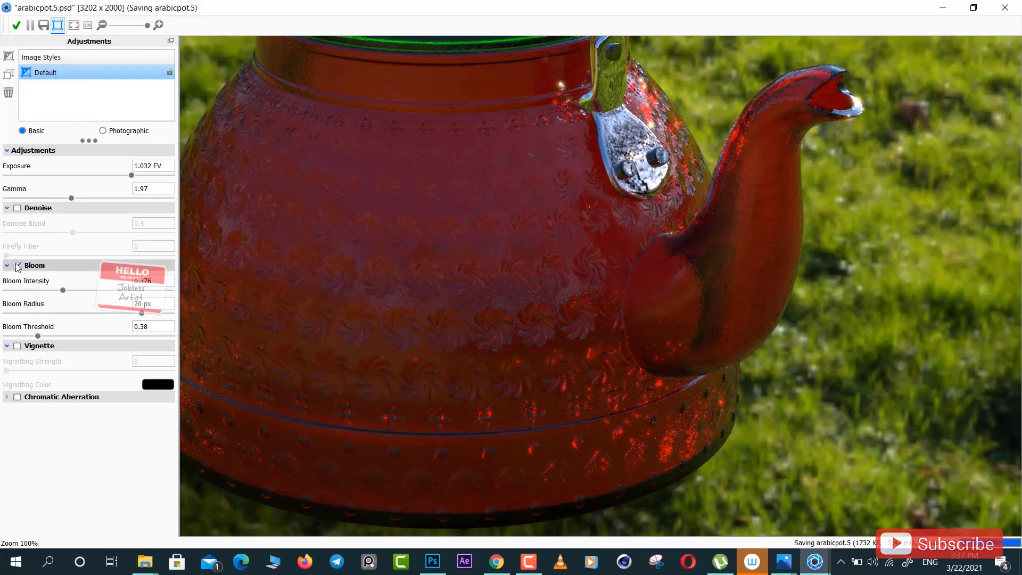
- Try a full-strength vignette and chromatic aberration, leaving both effects off
{"action": "left_click", "coordinate": [17, 346]}
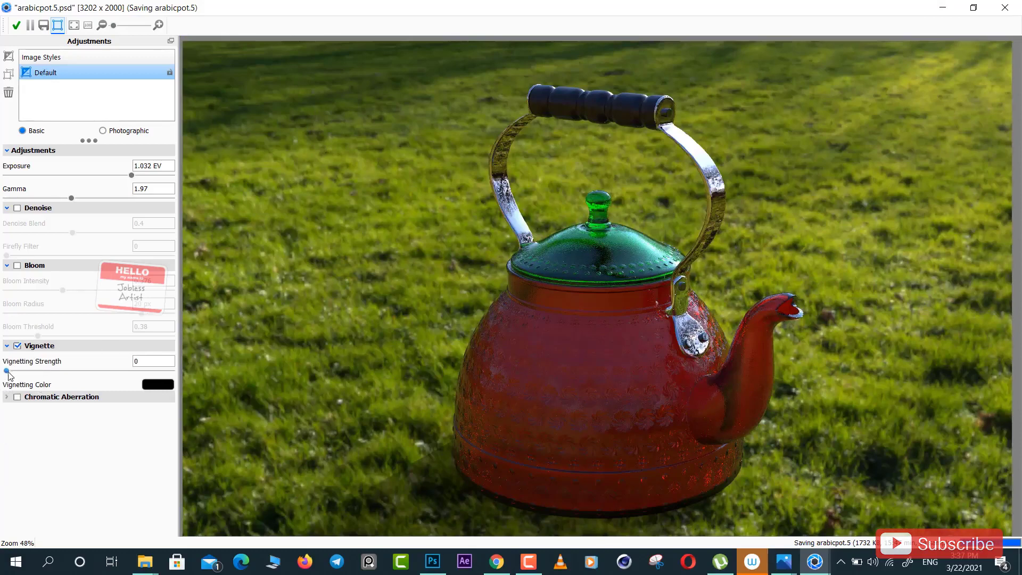
{"action": "left_click_drag", "start_coordinate": [6, 371], "coordinate": [230, 374]}
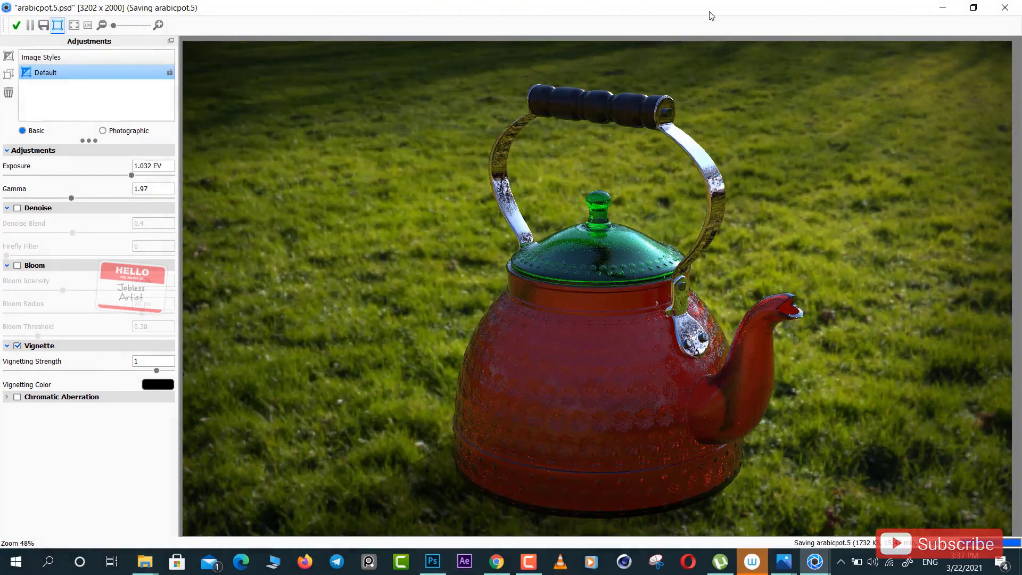
{"action": "left_click", "coordinate": [17, 345]}
{"action": "left_click", "coordinate": [17, 397]}
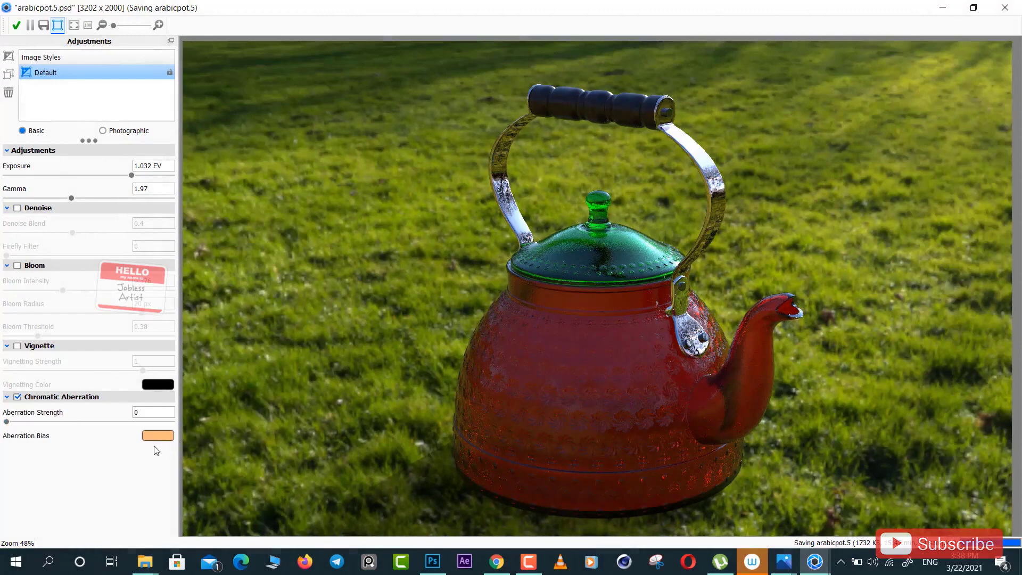
{"action": "left_click", "coordinate": [19, 397]}
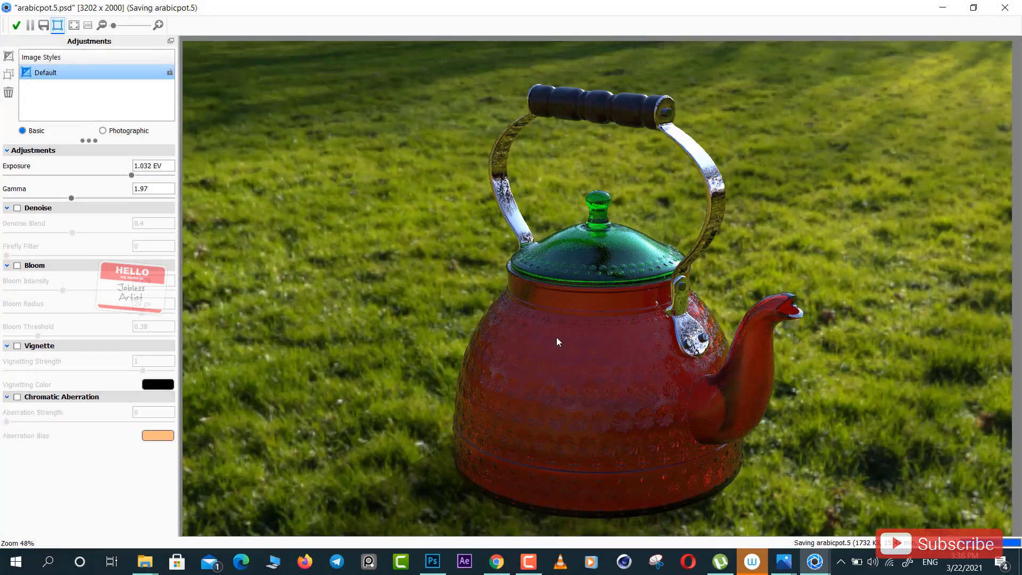
{"action": "scroll", "coordinate": [557, 338], "scroll_direction": "down", "scroll_amount": 1}
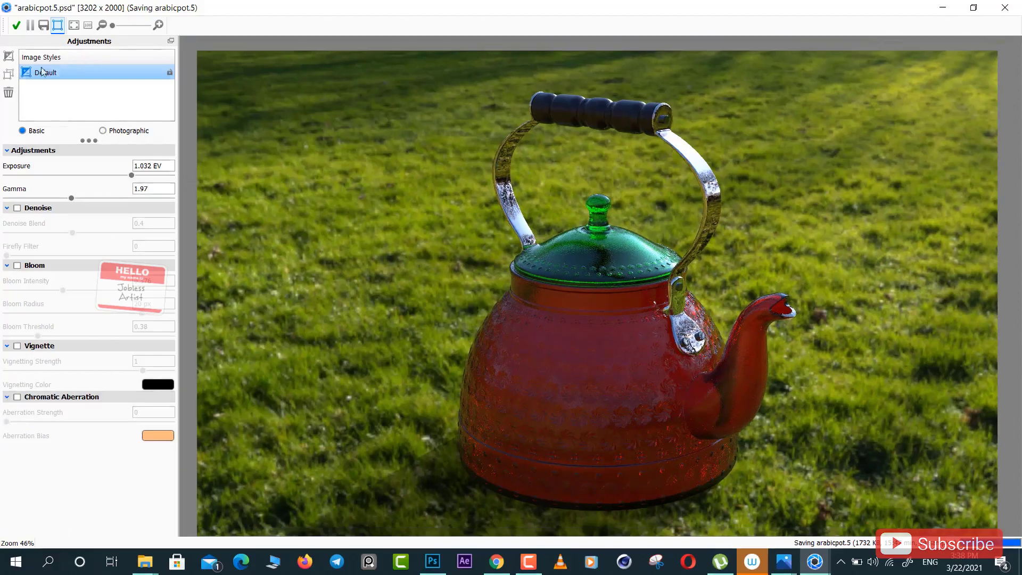
- Save the adjusted render as a JPEG named 'ar…' in the arabic pot folder
{"action": "left_click", "coordinate": [43, 27]}
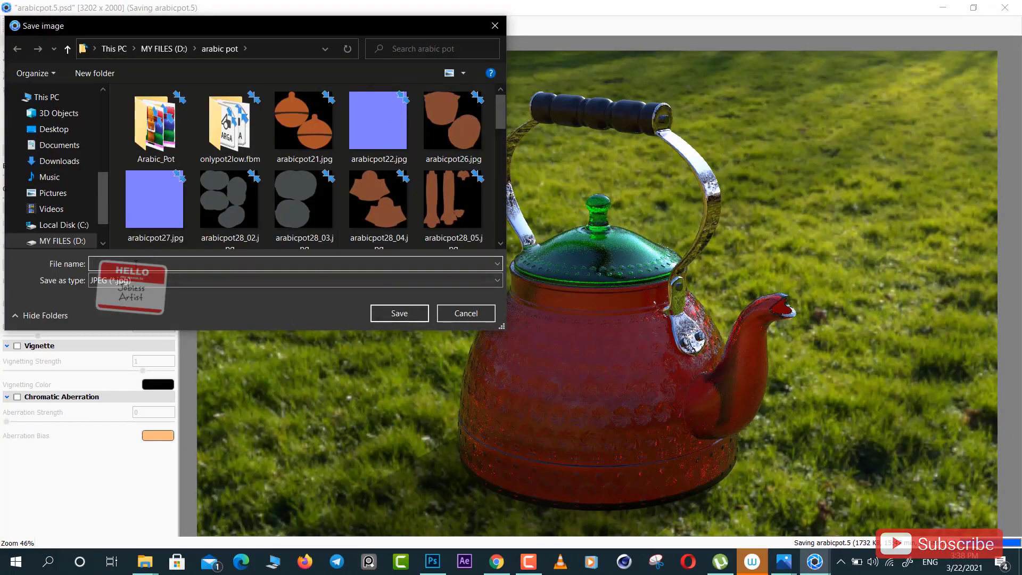
{"action": "type", "text": "arpot"}
{"action": "left_click", "coordinate": [393, 313]}
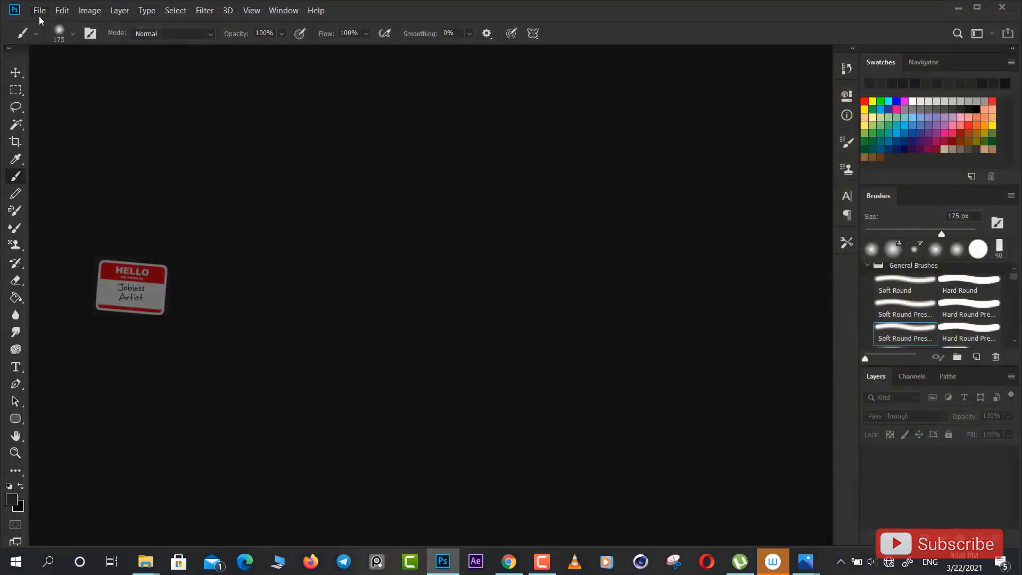
- Open arabicpot.7.psd in Photoshop
{"action": "left_click", "coordinate": [40, 12]}
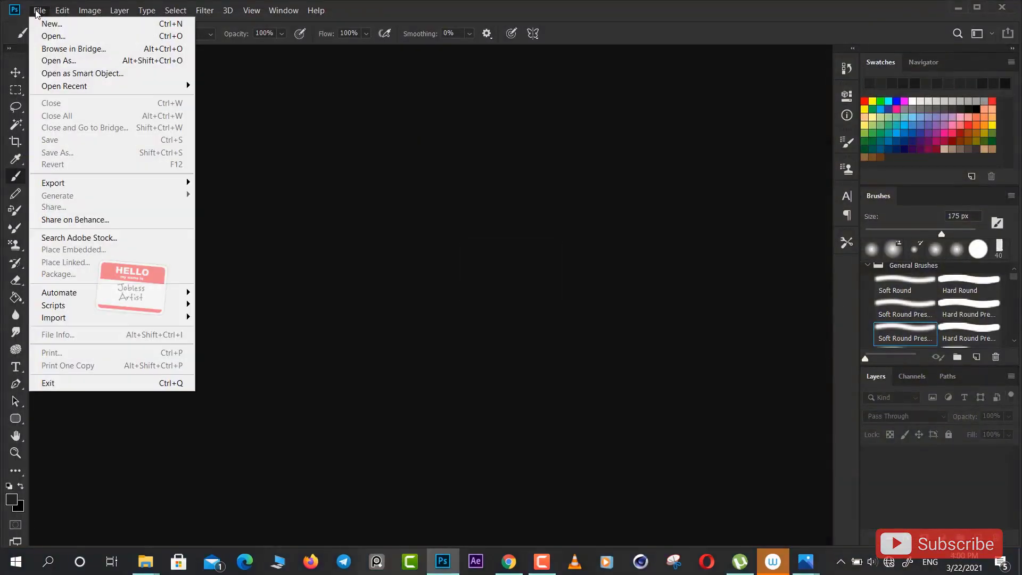
{"action": "left_click", "coordinate": [59, 37]}
{"action": "mouse_move", "coordinate": [529, 85]}
{"action": "left_mouse_down"}
{"action": "mouse_move", "coordinate": [532, 138]}
{"action": "mouse_move", "coordinate": [536, 123]}
{"action": "left_mouse_up"}
{"action": "left_click", "coordinate": [236, 157]}
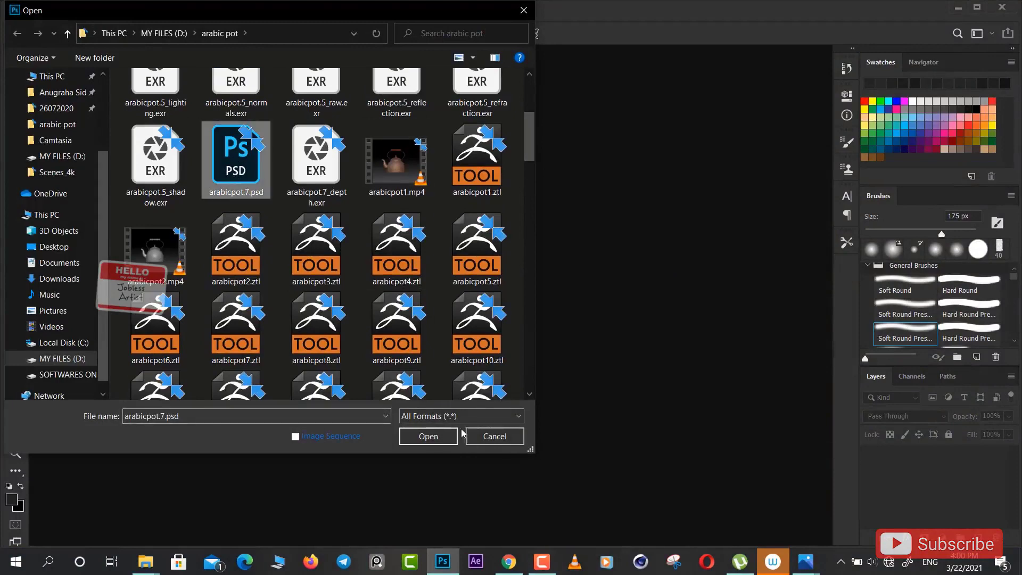
{"action": "left_click", "coordinate": [434, 437]}
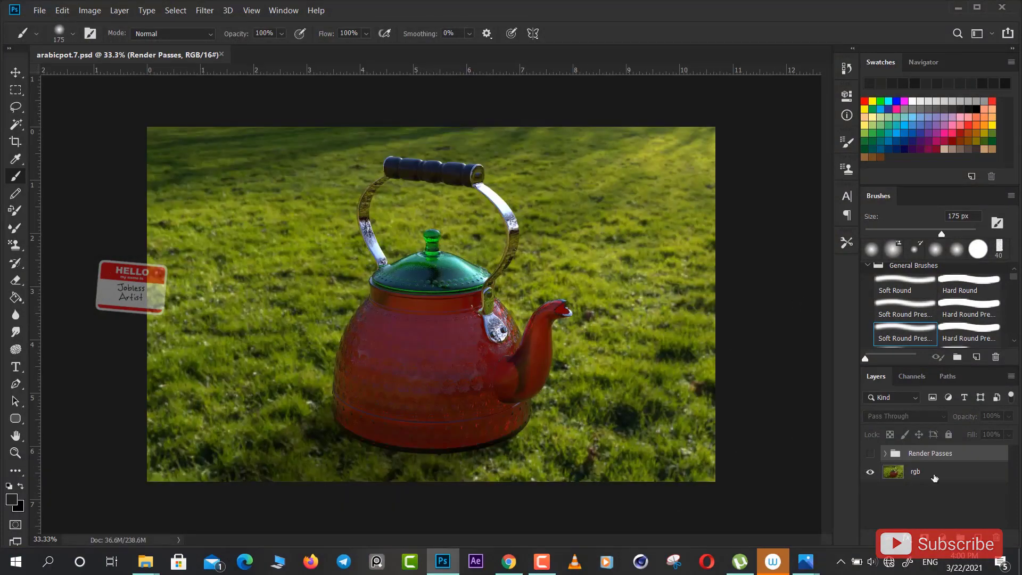
- Hide the rgb layer, then show and expand the Render Passes group
{"action": "left_click", "coordinate": [870, 473]}
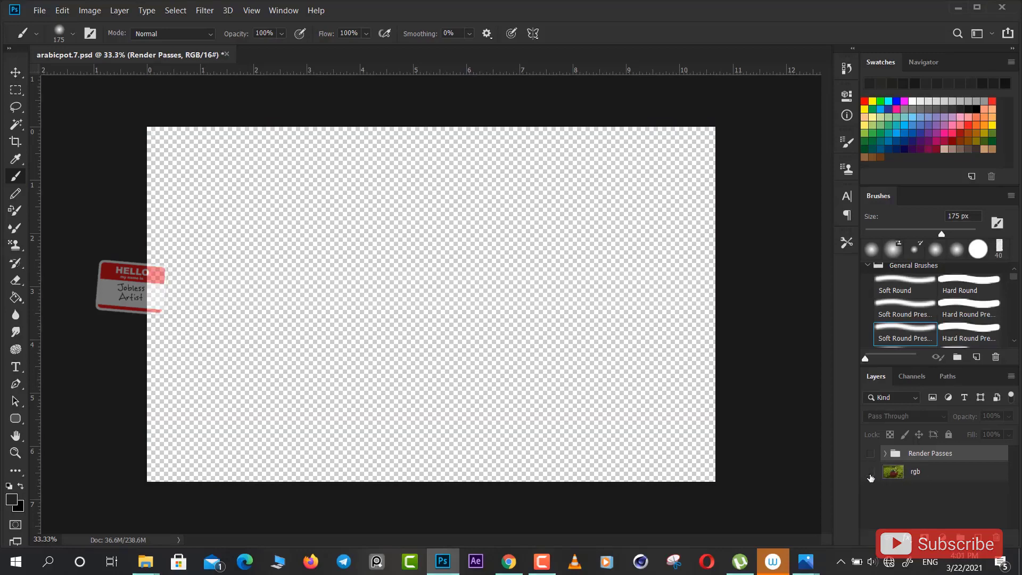
{"action": "left_click", "coordinate": [870, 472]}
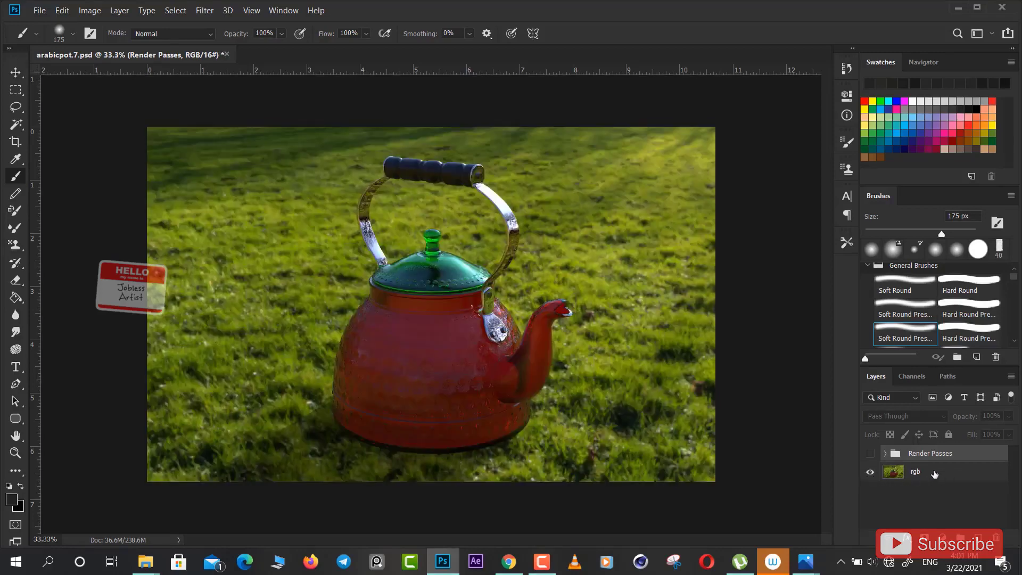
{"action": "left_click", "coordinate": [934, 473]}
{"action": "left_click", "coordinate": [869, 473]}
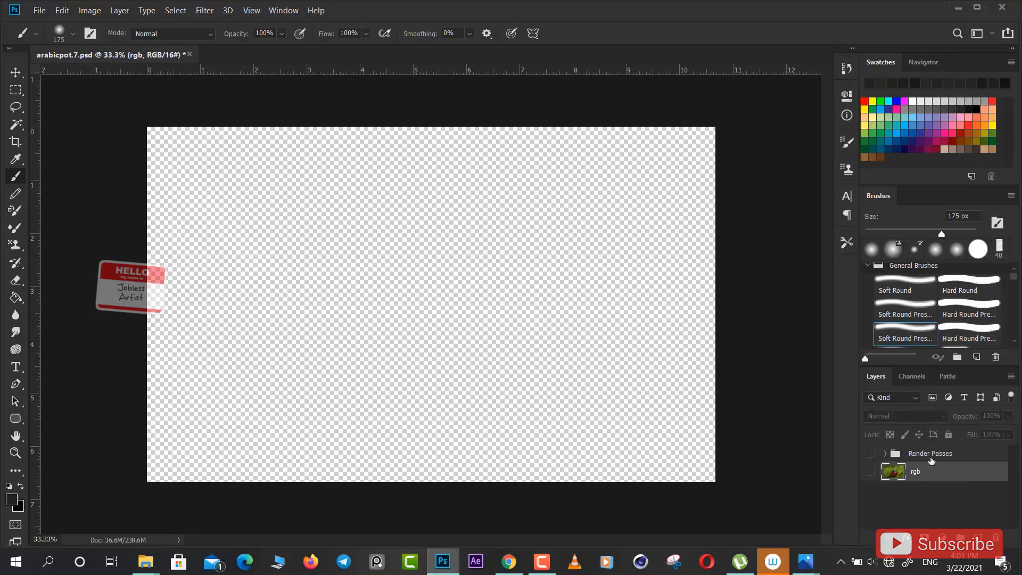
{"action": "left_click", "coordinate": [930, 457]}
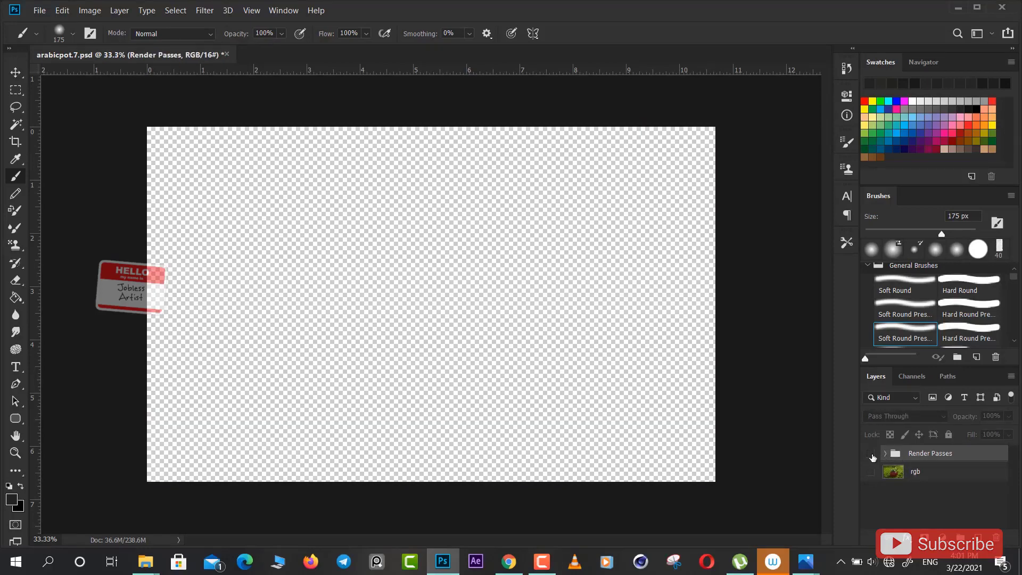
{"action": "left_click", "coordinate": [870, 454]}
{"action": "left_click", "coordinate": [885, 454]}
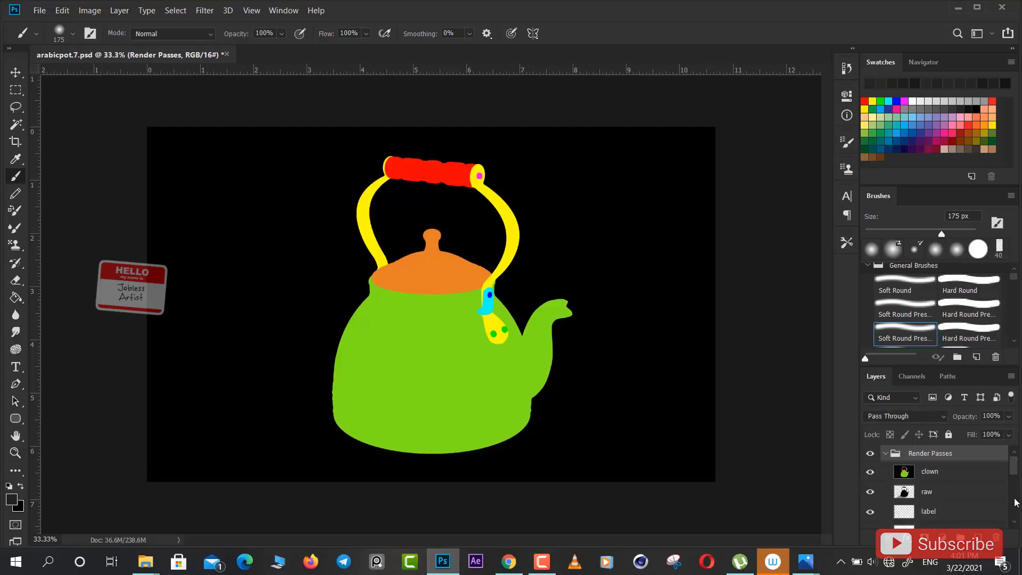
- Hide the clown, raw, label, ao and shadow passes one at a time
{"action": "left_click", "coordinate": [929, 472]}
{"action": "left_click", "coordinate": [931, 497]}
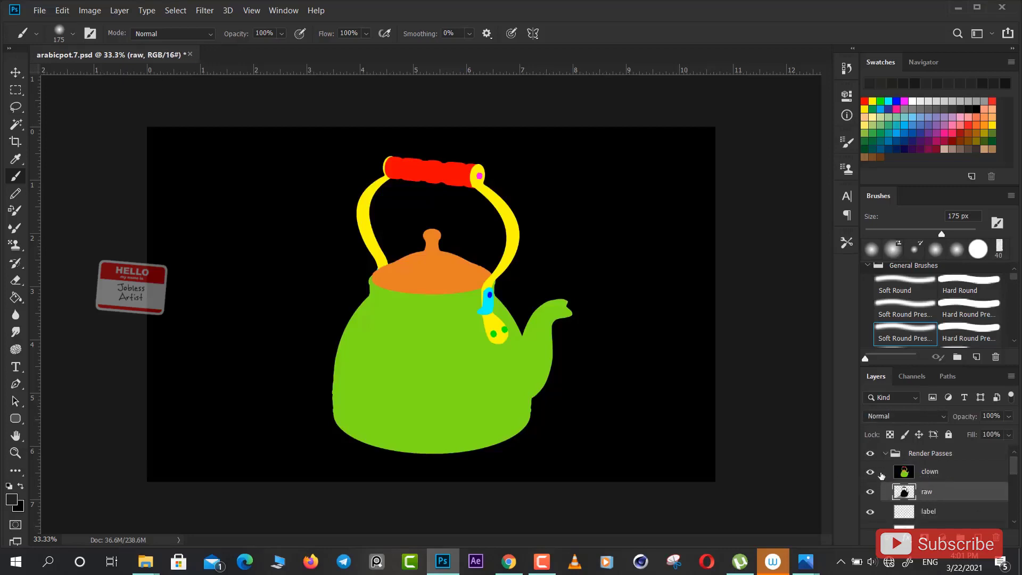
{"action": "left_click", "coordinate": [871, 473]}
{"action": "scroll", "coordinate": [876, 477], "scroll_direction": "down", "scroll_amount": 1}
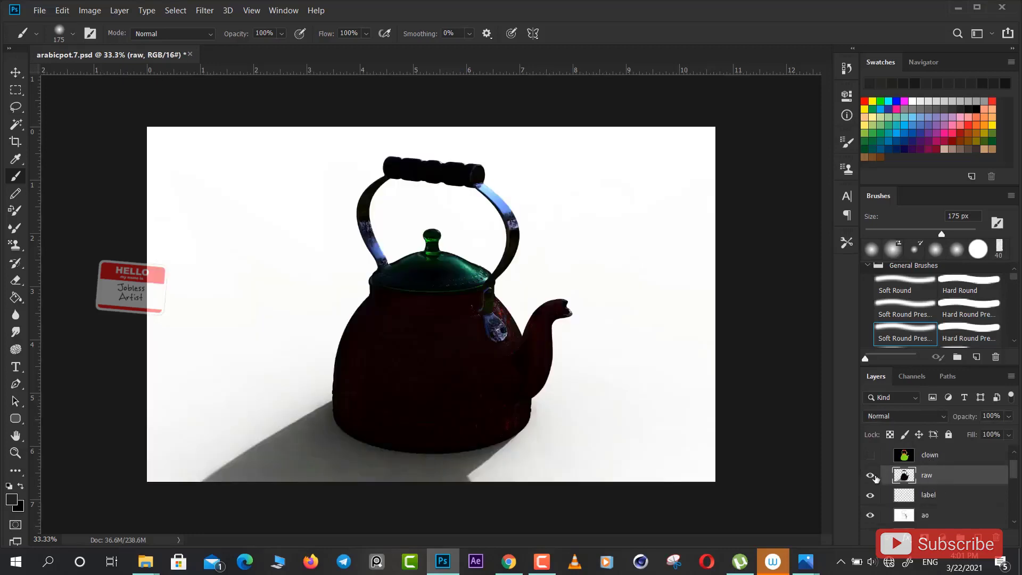
{"action": "left_click", "coordinate": [871, 476]}
{"action": "left_click", "coordinate": [894, 497]}
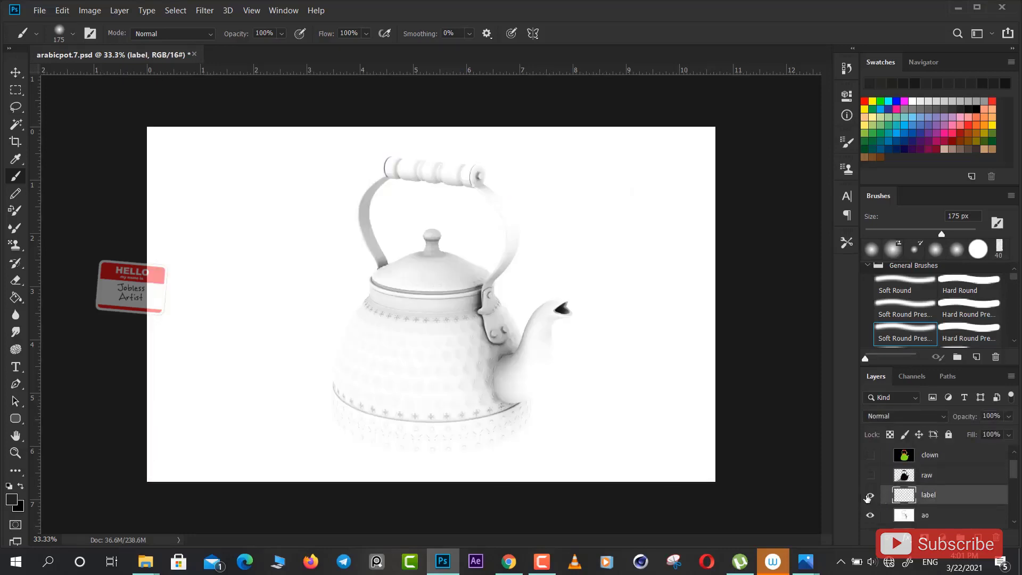
{"action": "scroll", "coordinate": [926, 491], "scroll_direction": "down", "scroll_amount": 2}
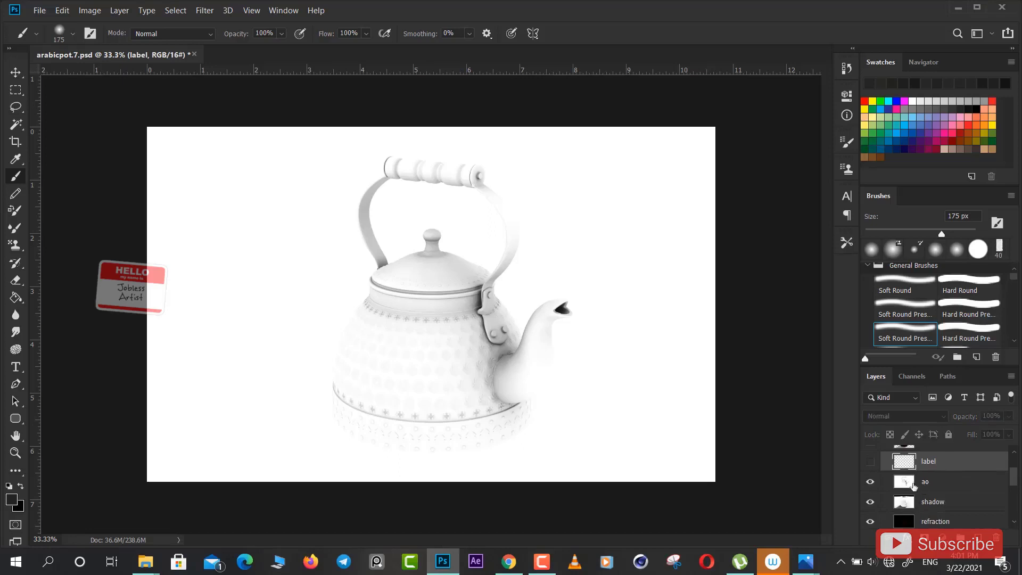
{"action": "left_click", "coordinate": [926, 486]}
{"action": "left_click", "coordinate": [869, 481]}
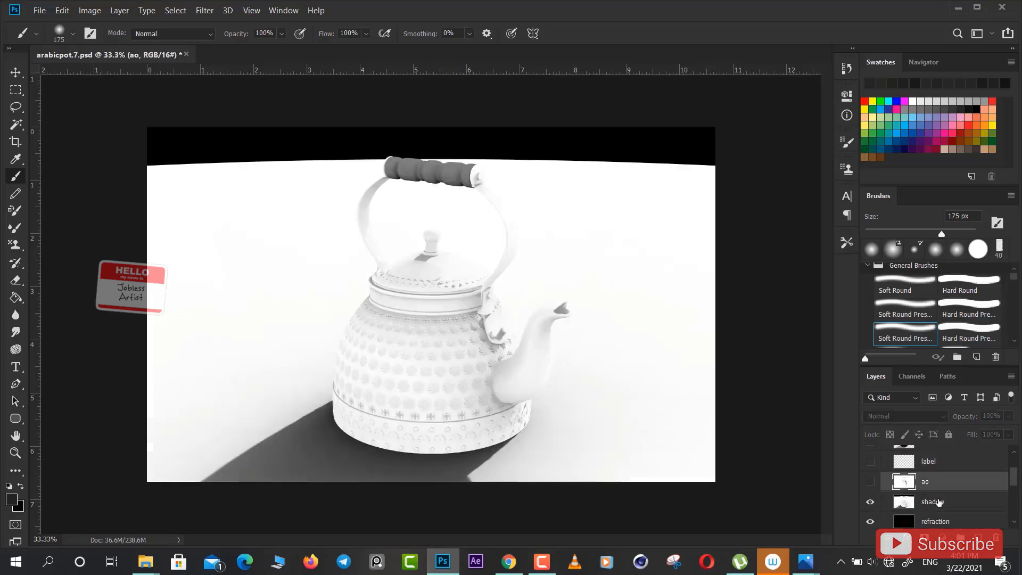
{"action": "left_click", "coordinate": [935, 506]}
{"action": "left_click", "coordinate": [871, 504]}
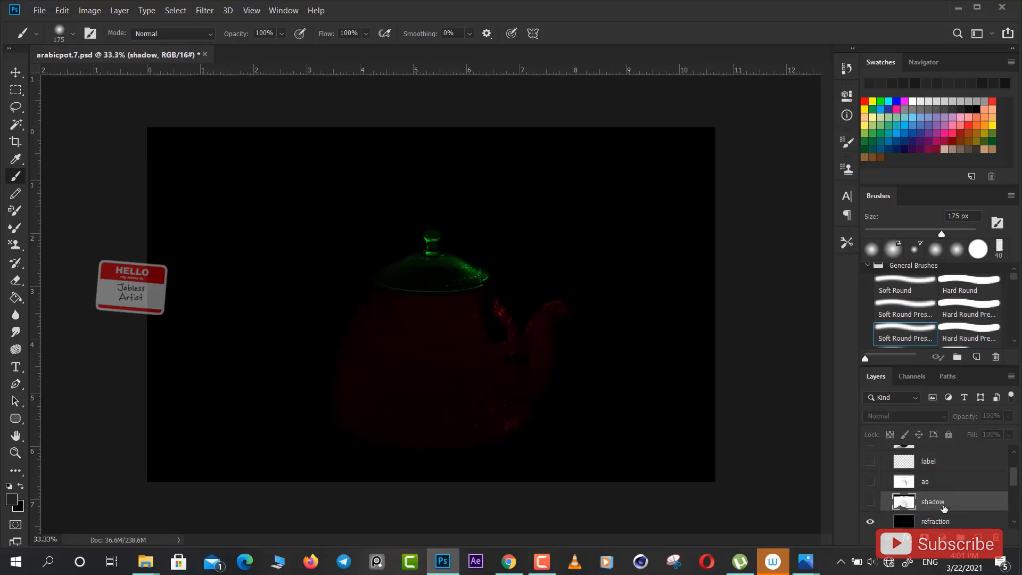
- Hide the refraction, reflection and gi passes in turn
{"action": "scroll", "coordinate": [967, 505], "scroll_direction": "down", "scroll_amount": 1}
{"action": "left_click", "coordinate": [927, 505]}
{"action": "left_click", "coordinate": [870, 505]}
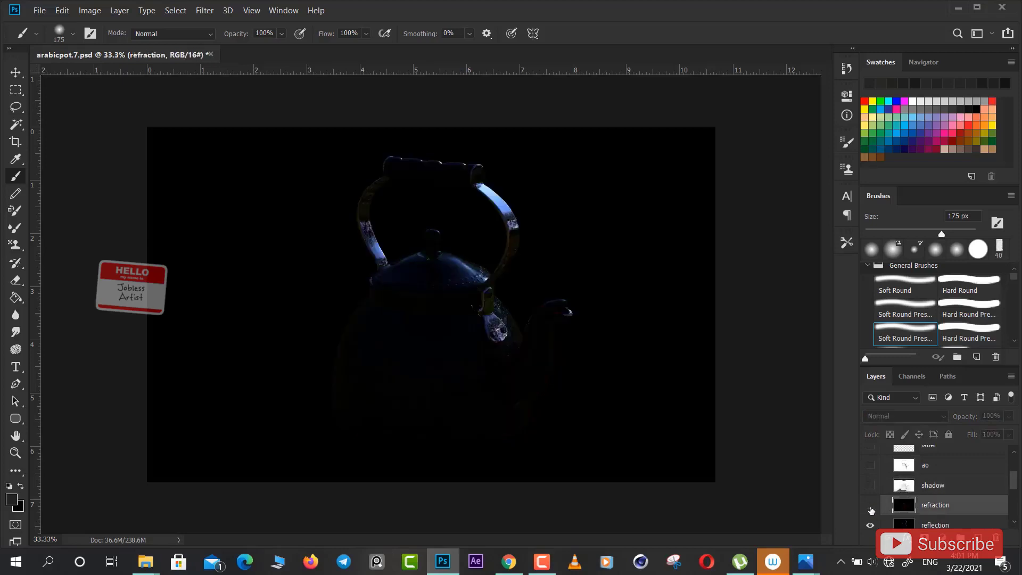
{"action": "scroll", "coordinate": [952, 512], "scroll_direction": "down", "scroll_amount": 1}
{"action": "left_click", "coordinate": [905, 509]}
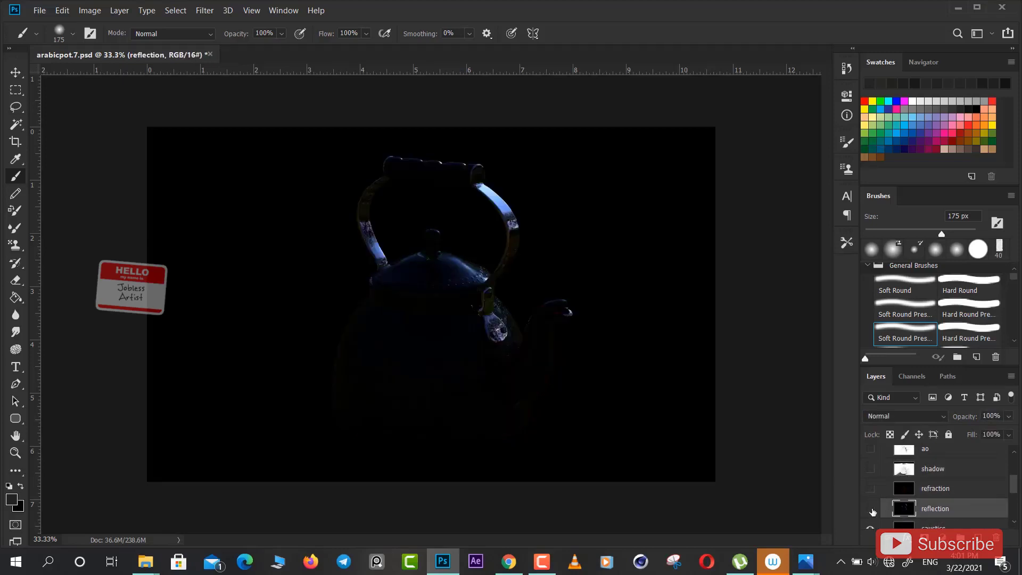
{"action": "left_click", "coordinate": [872, 509]}
{"action": "scroll", "coordinate": [870, 512], "scroll_direction": "down", "scroll_amount": 2}
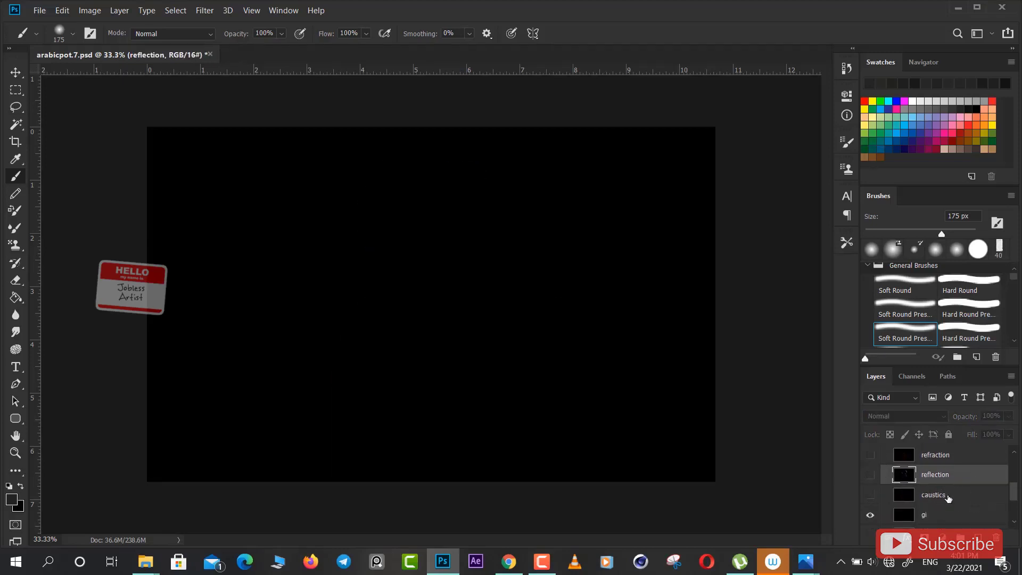
{"action": "scroll", "coordinate": [948, 498], "scroll_direction": "down", "scroll_amount": 1}
{"action": "left_click", "coordinate": [890, 505]}
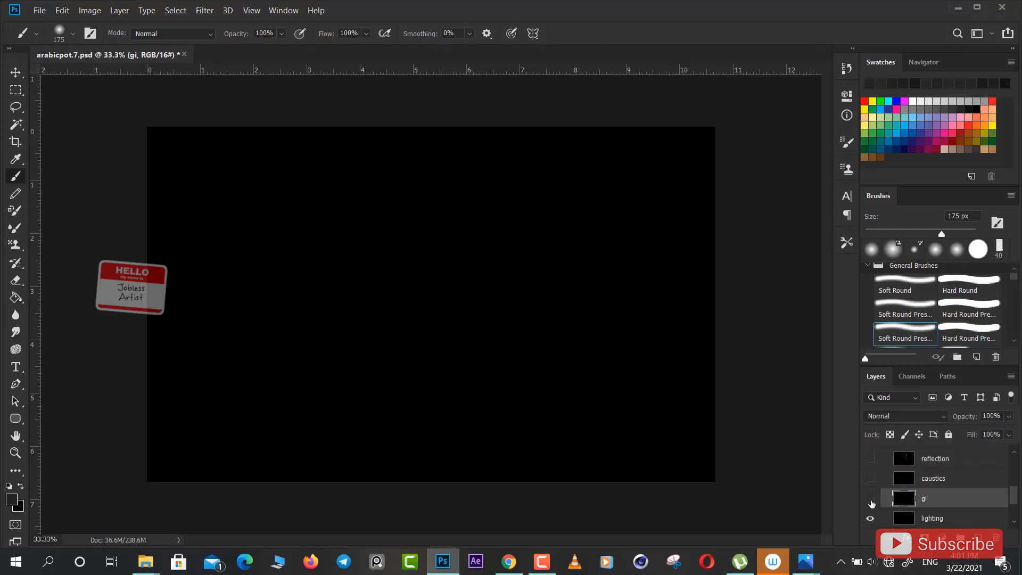
{"action": "left_click", "coordinate": [870, 502]}
- Hide the diffuse pass to view normals, then hide normals too
{"action": "scroll", "coordinate": [877, 510], "scroll_direction": "down", "scroll_amount": 1}
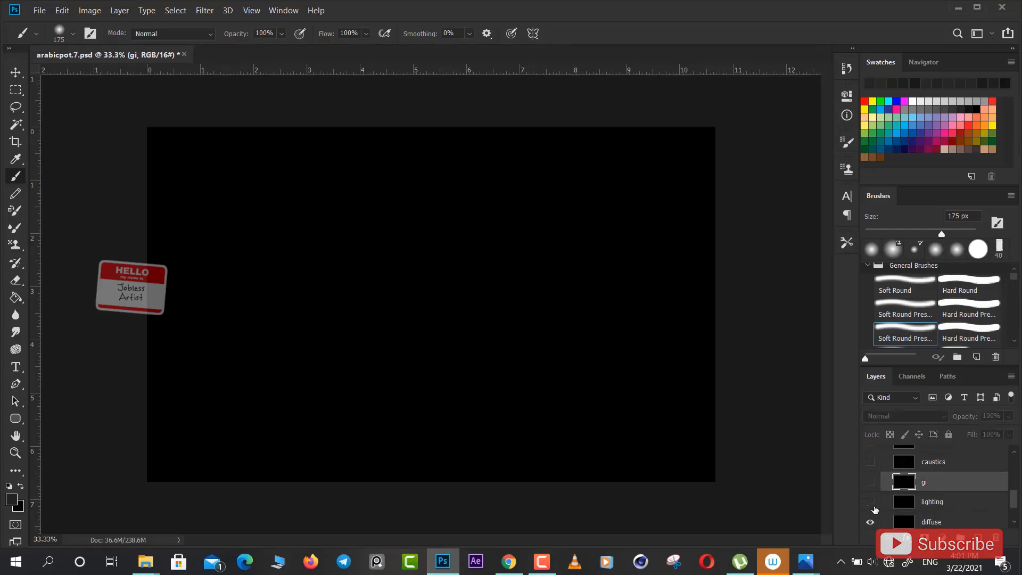
{"action": "scroll", "coordinate": [952, 503], "scroll_direction": "down", "scroll_amount": 1}
{"action": "left_click", "coordinate": [869, 505]}
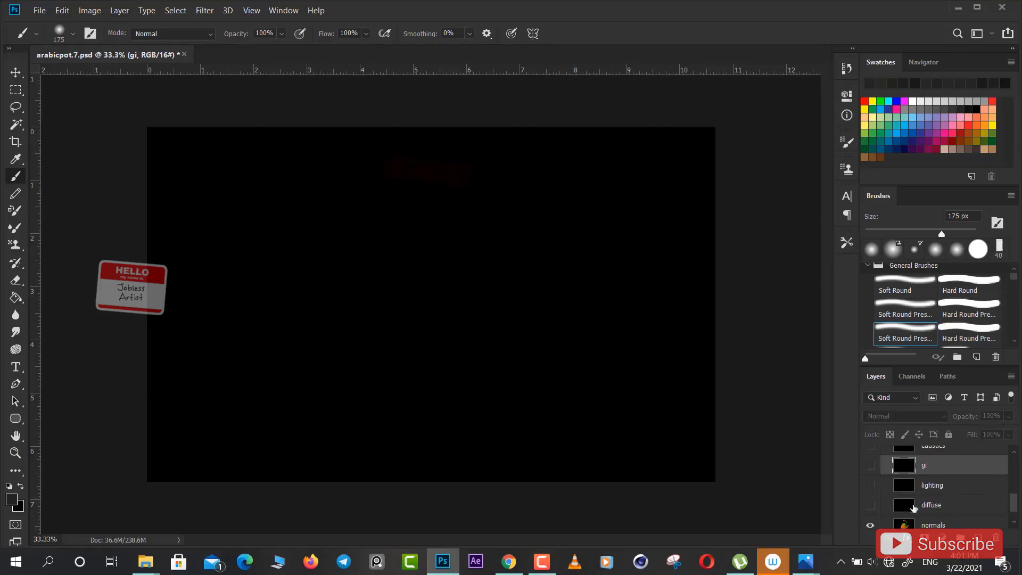
{"action": "scroll", "coordinate": [946, 508], "scroll_direction": "down", "scroll_amount": 1}
{"action": "left_click", "coordinate": [870, 509]}
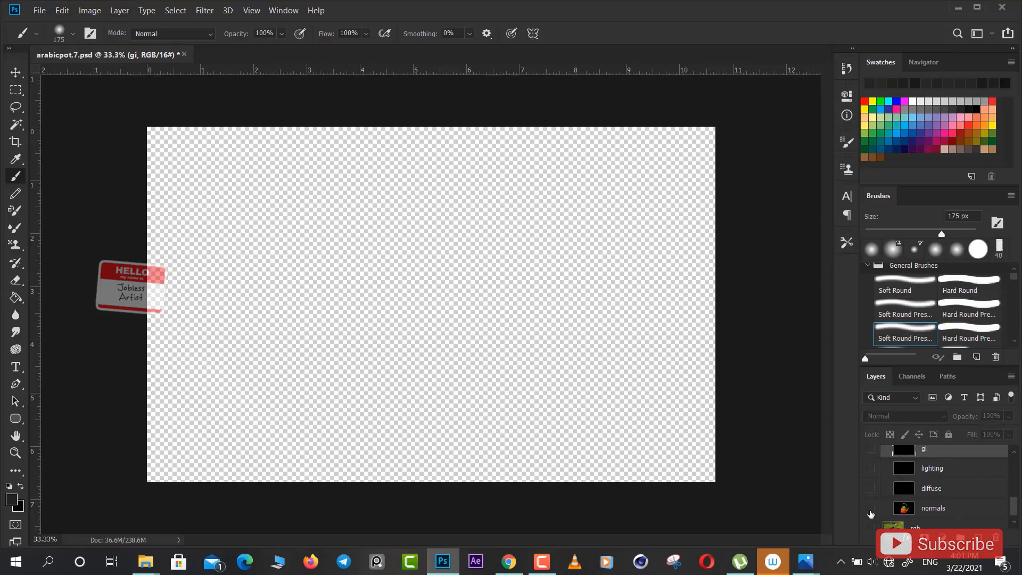
- Drag down the eye column to turn the hidden passes back on
{"action": "left_click_drag", "start_coordinate": [871, 509], "coordinate": [871, 450]}
{"action": "scroll", "coordinate": [992, 506], "scroll_direction": "up", "scroll_amount": 2}
{"action": "scroll", "coordinate": [992, 506], "scroll_direction": "up", "scroll_amount": 2}
{"action": "scroll", "coordinate": [867, 503], "scroll_direction": "up", "scroll_amount": 1}
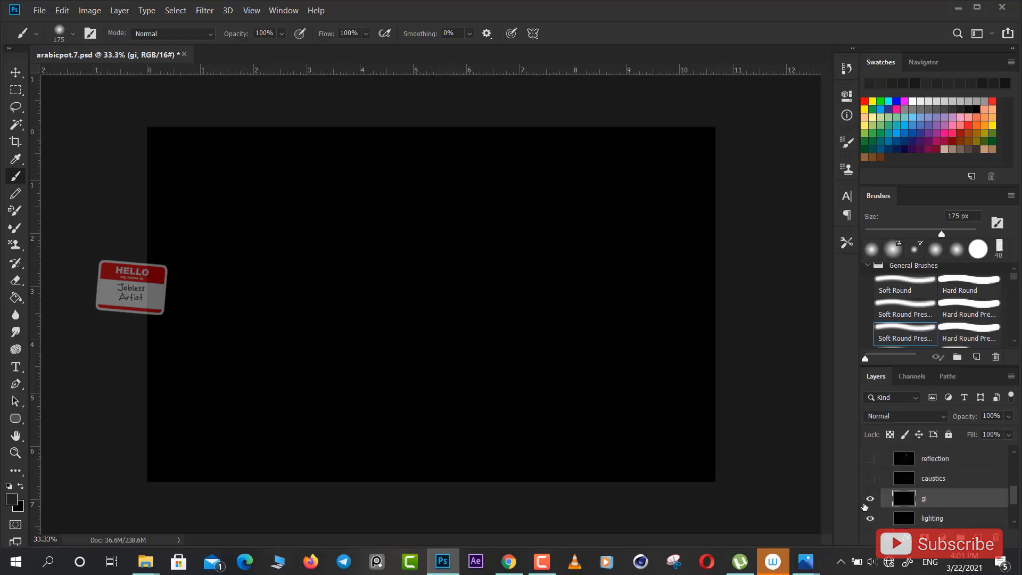
{"action": "left_click", "coordinate": [870, 502]}
{"action": "scroll", "coordinate": [873, 512], "scroll_direction": "up", "scroll_amount": 2}
- Show raw and clown again and select the passes from clown down to reflection
{"action": "left_click_drag", "start_coordinate": [870, 492], "coordinate": [871, 471]}
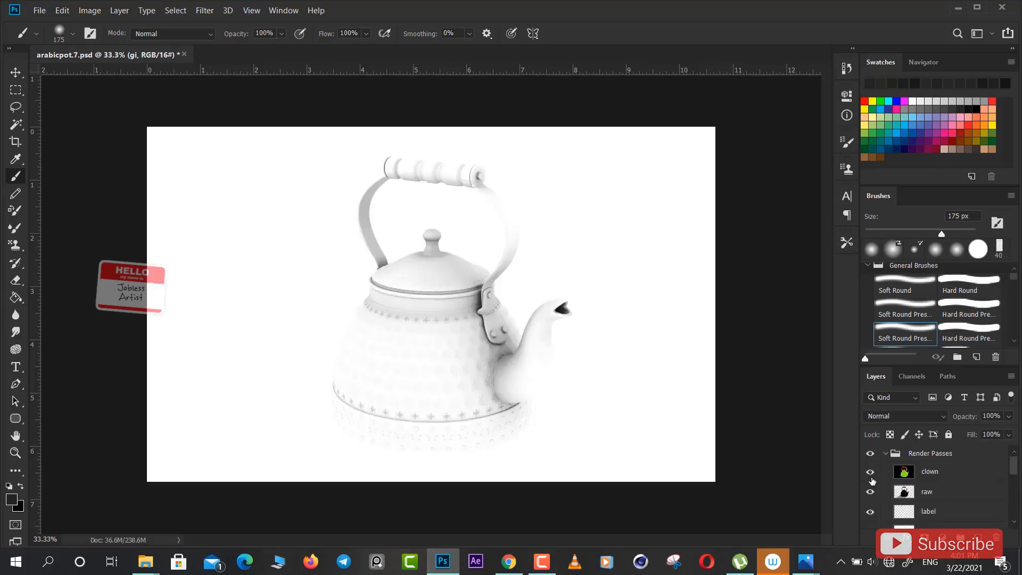
{"action": "left_click", "coordinate": [936, 471]}
{"action": "left_click", "coordinate": [958, 494], "text": "shift"}
{"action": "scroll", "coordinate": [955, 497], "scroll_direction": "down", "scroll_amount": 2}
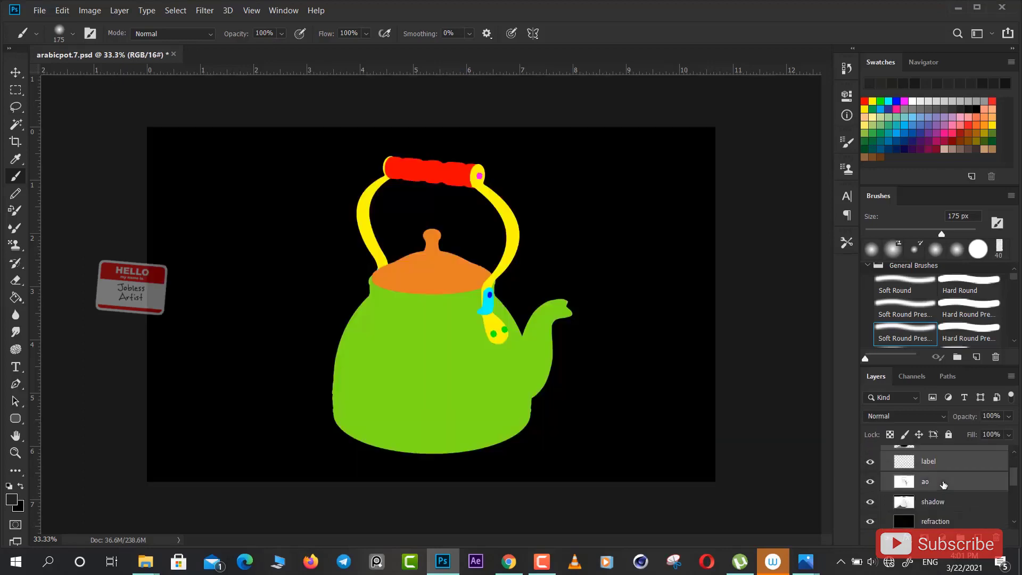
{"action": "left_click", "coordinate": [962, 505], "text": "shift"}
{"action": "scroll", "coordinate": [963, 503], "scroll_direction": "down", "scroll_amount": 2}
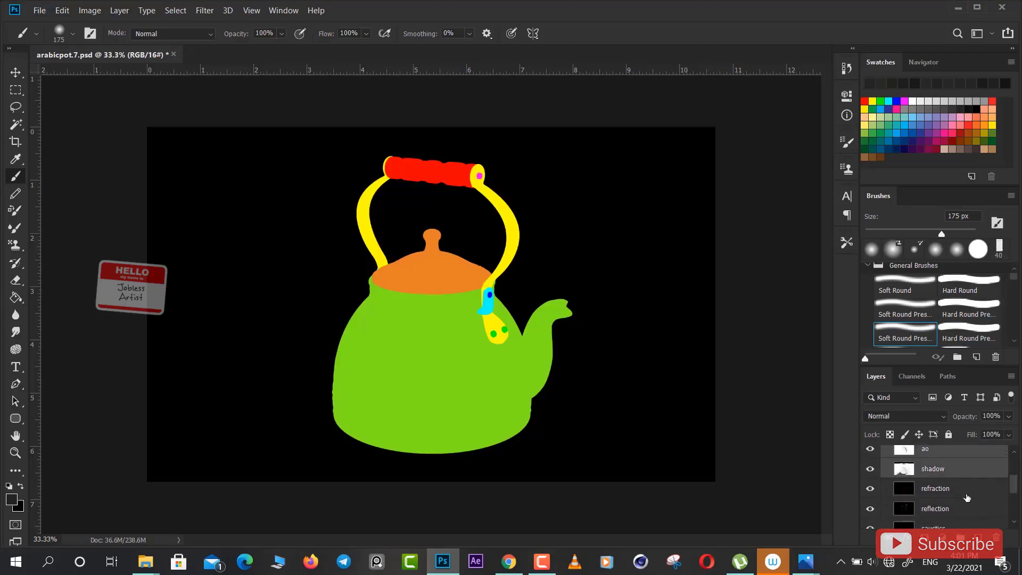
{"action": "left_click", "coordinate": [967, 490], "text": "shift"}
{"action": "scroll", "coordinate": [967, 494], "scroll_direction": "down", "scroll_amount": 1}
{"action": "left_click", "coordinate": [965, 493], "text": "shift"}
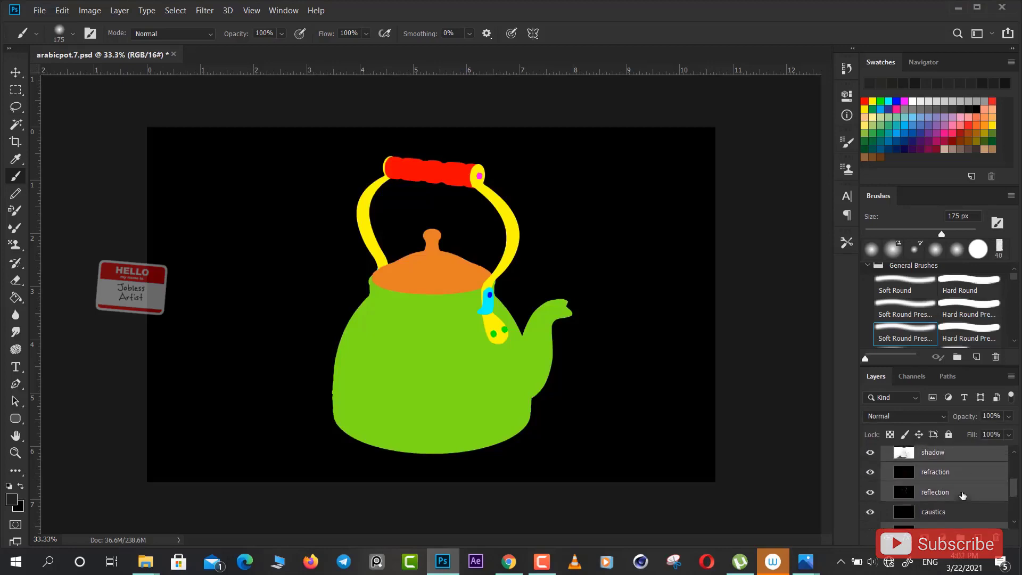
{"action": "scroll", "coordinate": [953, 508], "scroll_direction": "up", "scroll_amount": 5}
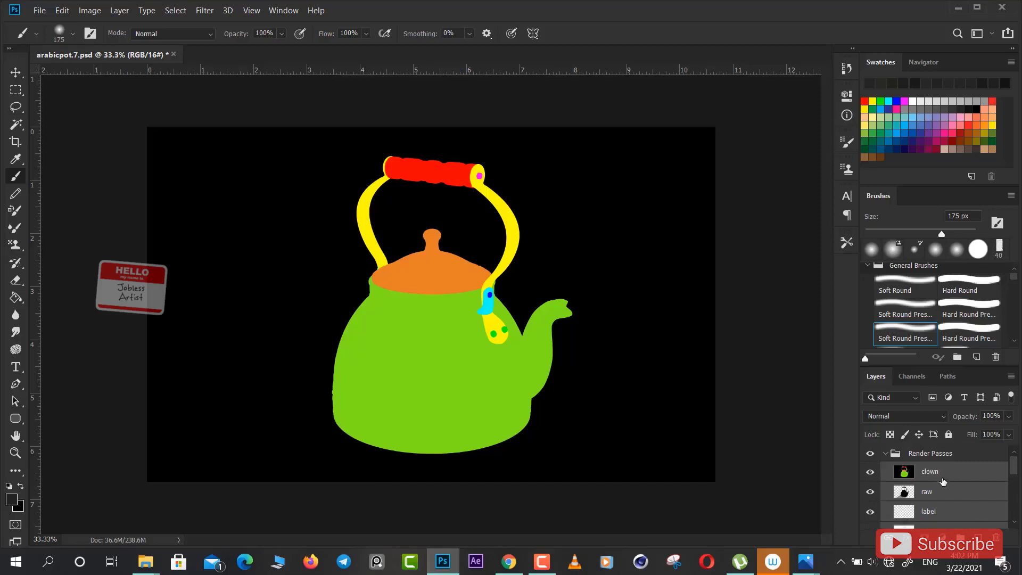
- Move the selected passes into the Render Passes group and select the group
{"action": "mouse_move", "coordinate": [938, 474]}
{"action": "left_mouse_down"}
{"action": "mouse_move", "coordinate": [932, 449]}
{"action": "mouse_move", "coordinate": [943, 452]}
{"action": "left_mouse_up"}
{"action": "scroll", "coordinate": [982, 514], "scroll_direction": "down", "scroll_amount": 5}
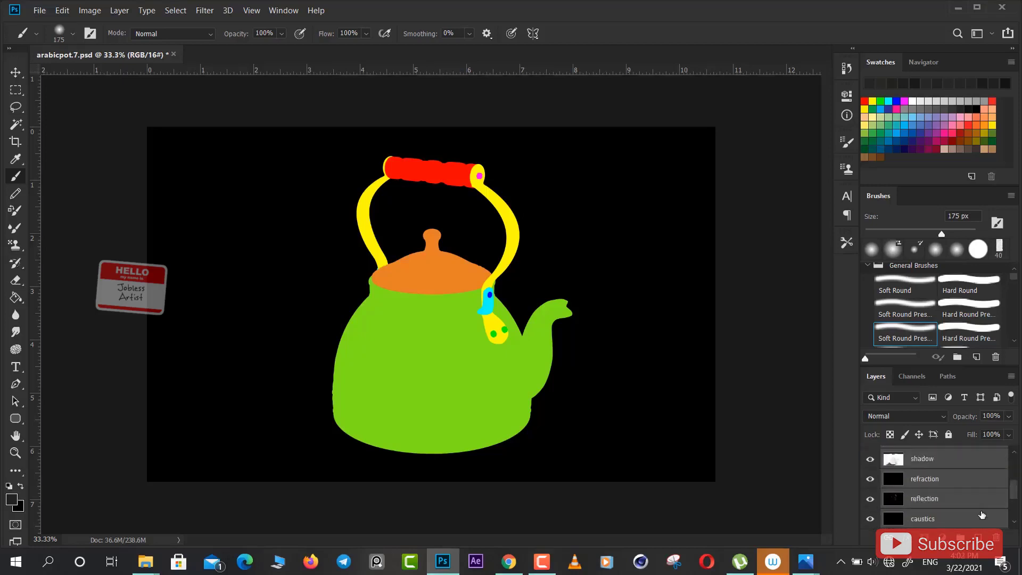
{"action": "scroll", "coordinate": [982, 515], "scroll_direction": "up", "scroll_amount": 5}
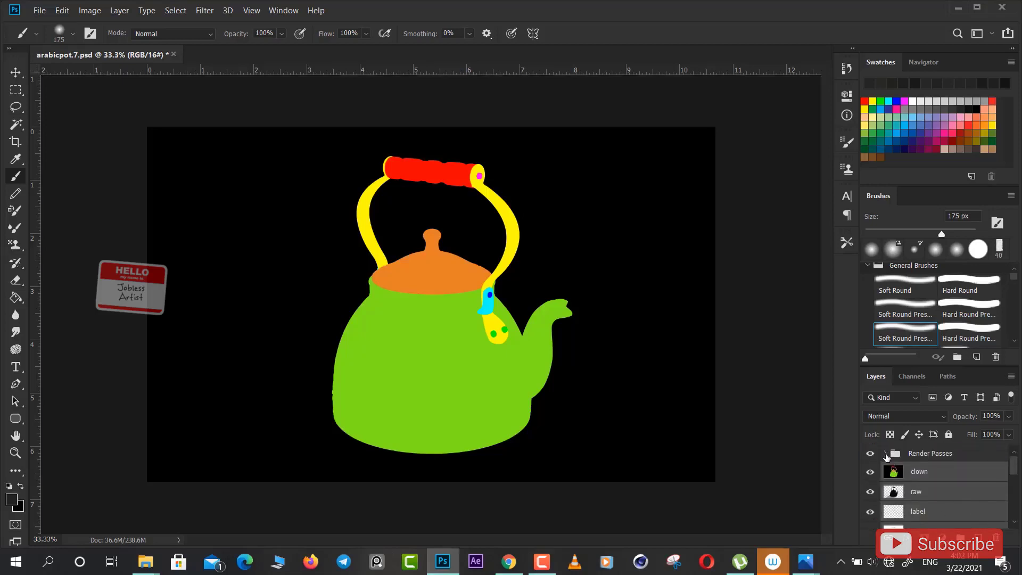
{"action": "left_click", "coordinate": [940, 453]}
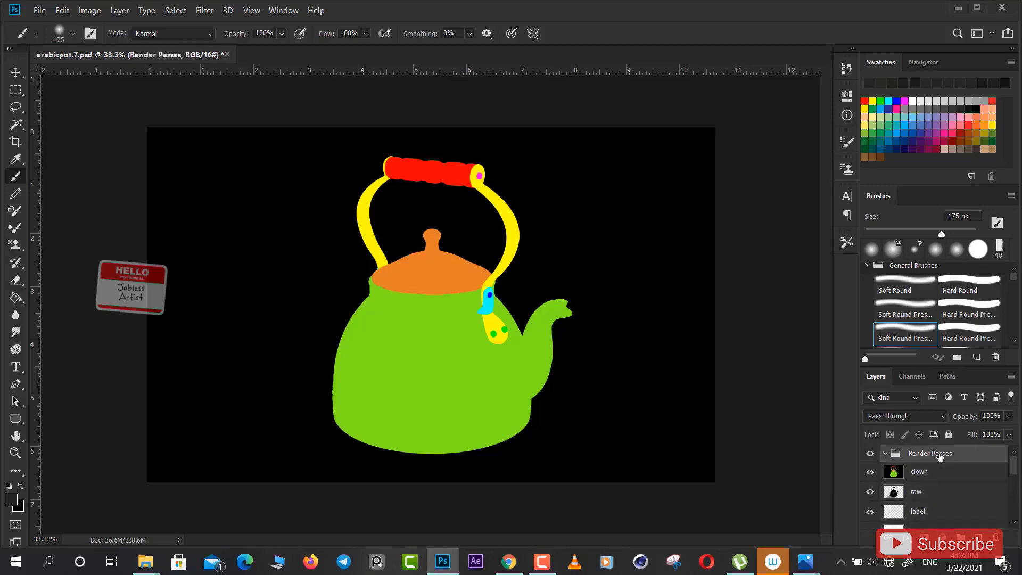
- Ungroup Render Passes, save the file, and cycle blend modes on the normals pass
{"action": "key", "text": "ctrl+shift+g"}
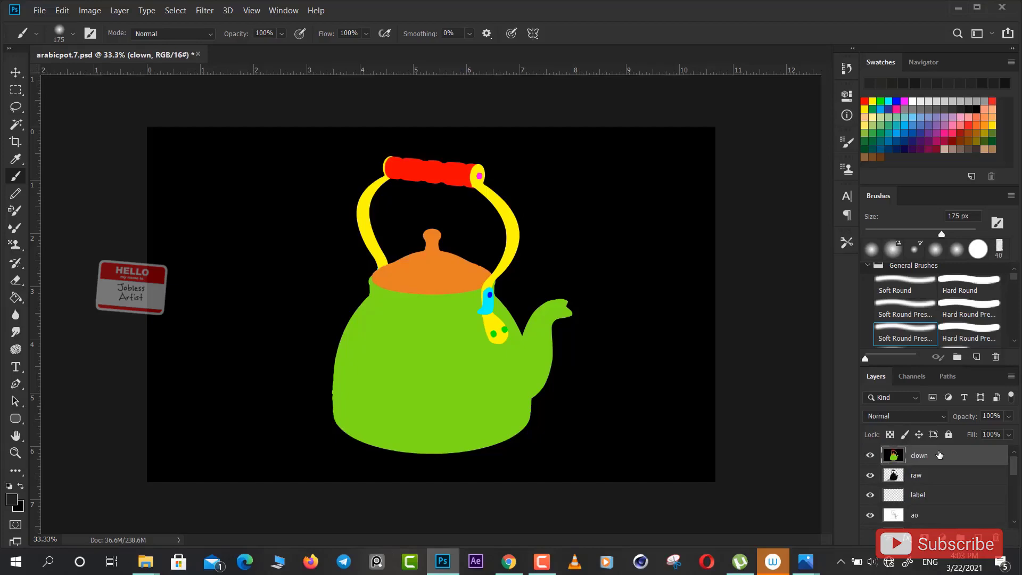
{"action": "key", "text": "ctrl+s"}
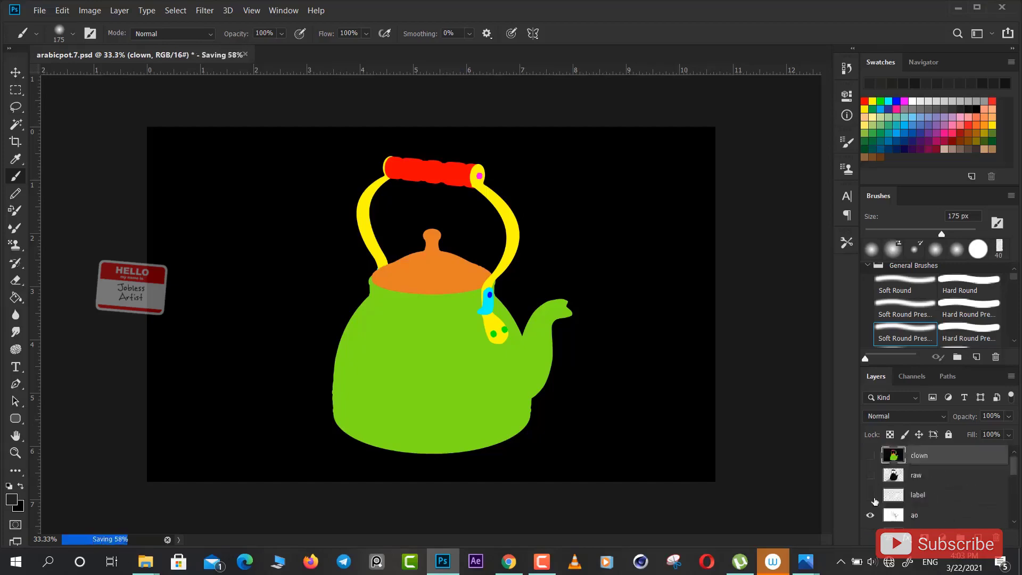
{"action": "key", "text": "Up"}
{"action": "key", "text": "Up"}
{"action": "key", "text": "Up"}
{"action": "key", "text": "Up"}
{"action": "key", "text": "Up"}
{"action": "key", "text": "Up"}
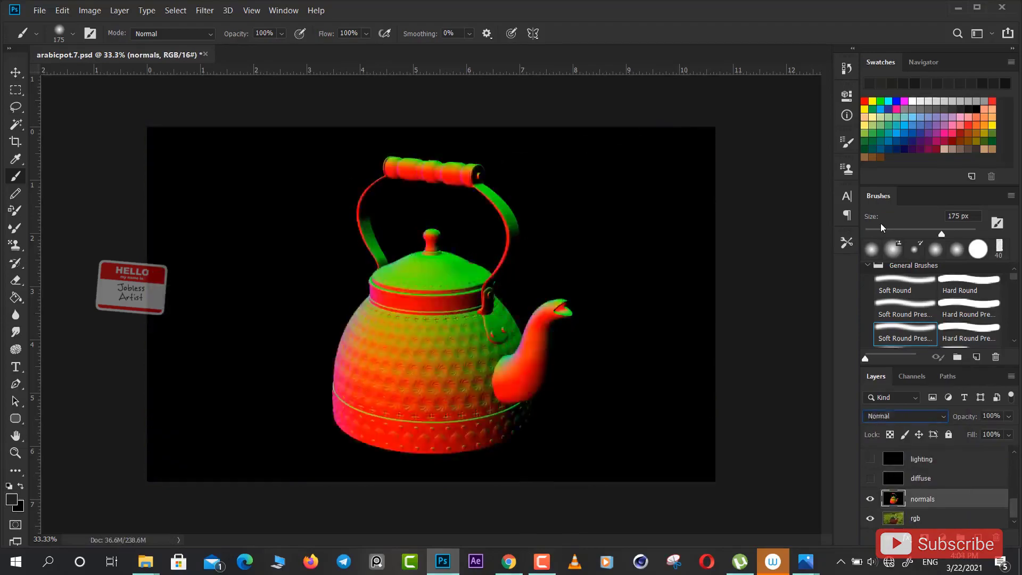
{"action": "key", "text": "Up"}
{"action": "key", "text": "Up"}
{"action": "key", "text": "Up"}
{"action": "key", "text": "Up"}
{"action": "key", "text": "Up"}
{"action": "key", "text": "Up"}
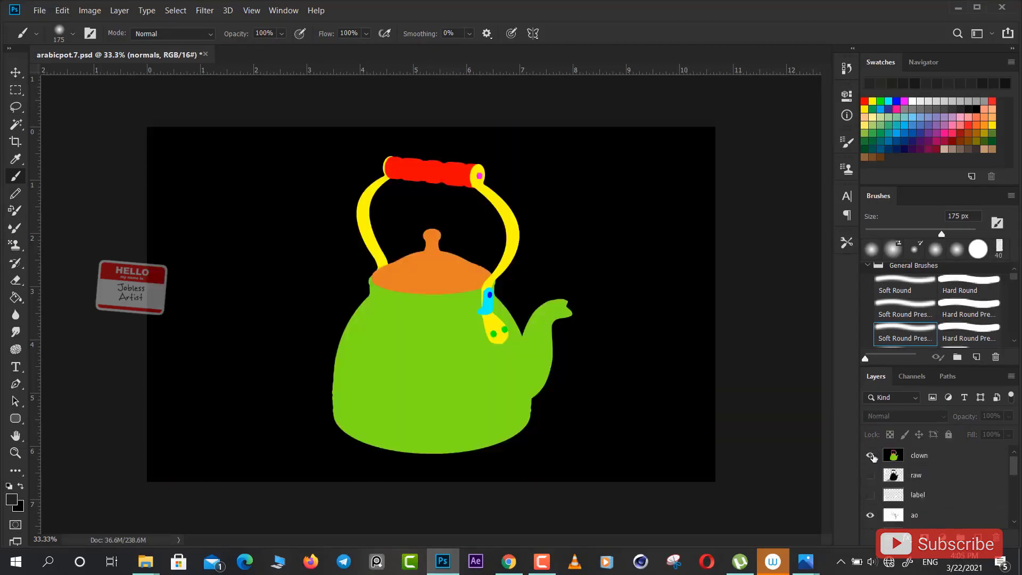
- Try selecting the teapot on the clown pass, then clear the selection
{"action": "left_click", "coordinate": [445, 221]}
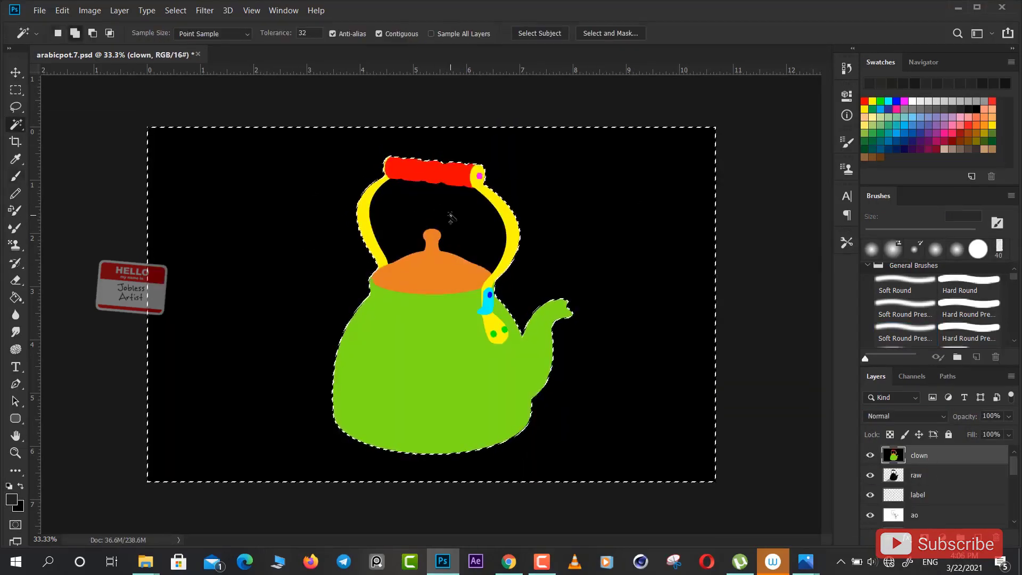
{"action": "key", "text": "ctrl+shift+i"}
{"action": "left_click", "coordinate": [870, 499], "text": "alt"}
{"action": "key", "text": "ctrl+shift+i"}
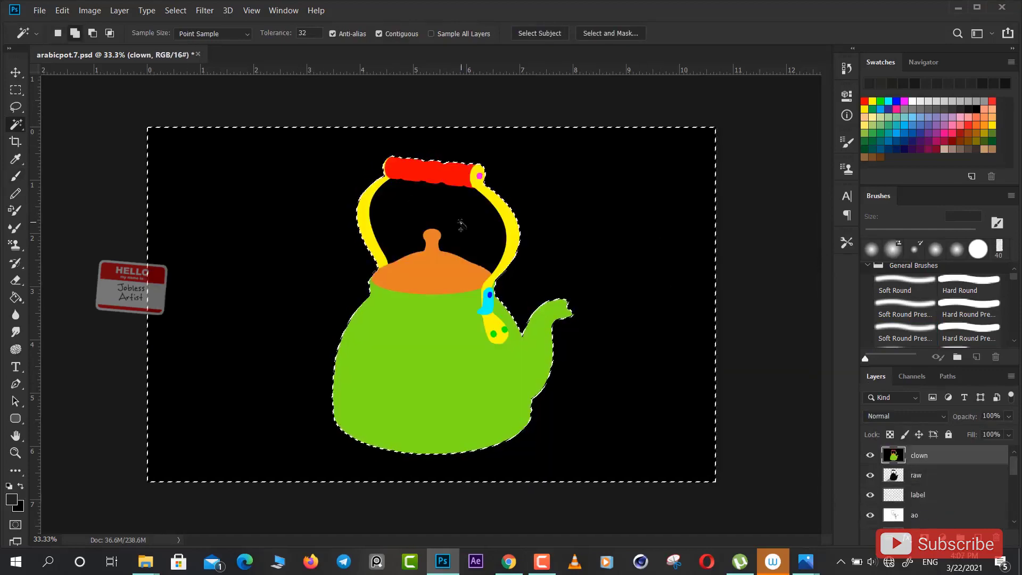
{"action": "key", "text": "v"}
{"action": "key", "text": "ctrl+d"}
- Select the teapot with the Magic Wand and invert the selection with diffuse active
{"action": "key", "text": "w"}
{"action": "left_click", "coordinate": [402, 223]}
{"action": "scroll", "coordinate": [937, 479], "scroll_direction": "down", "scroll_amount": 3}
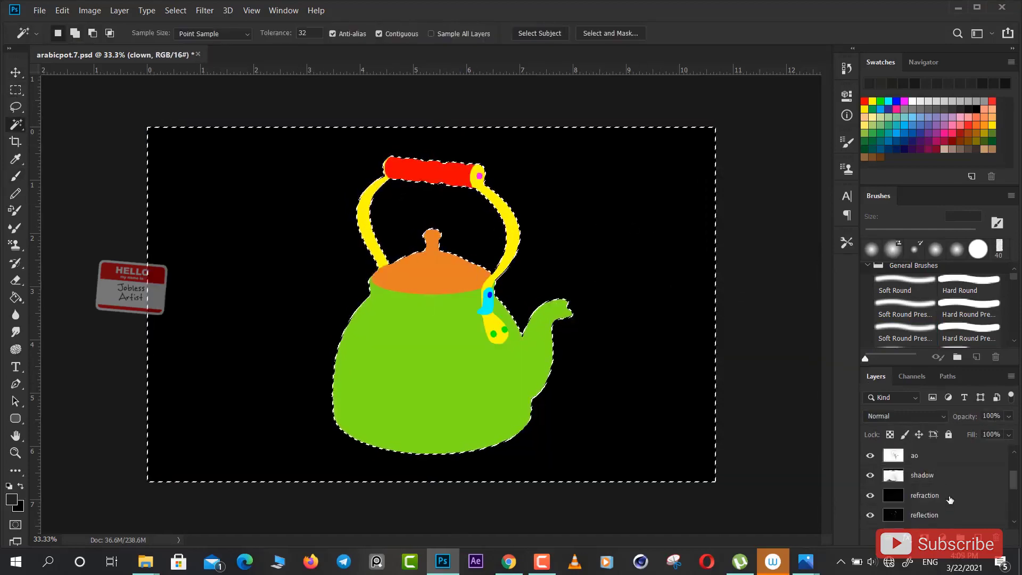
{"action": "key", "text": "ctrl+shift+i"}
{"action": "left_click", "coordinate": [919, 479]}
{"action": "right_click", "coordinate": [582, 253]}
{"action": "left_click", "coordinate": [596, 426]}
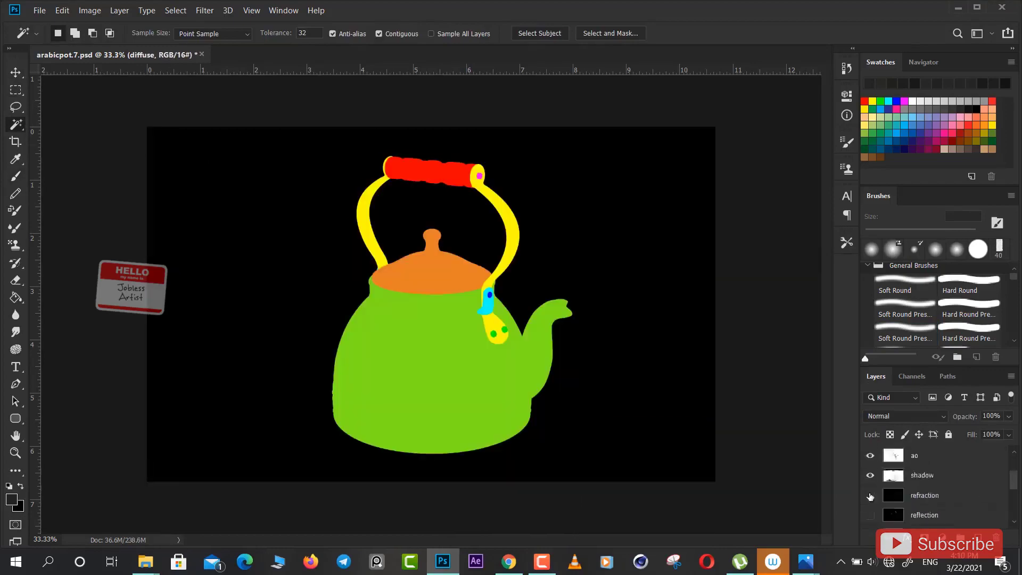
- Step through the passes, giving diffuse a Luminosity blend and refraction a Hue blend
{"action": "key", "text": "alt+bracketright"}
{"action": "key", "text": "alt+bracketright"}
{"action": "key", "text": "alt+bracketright"}
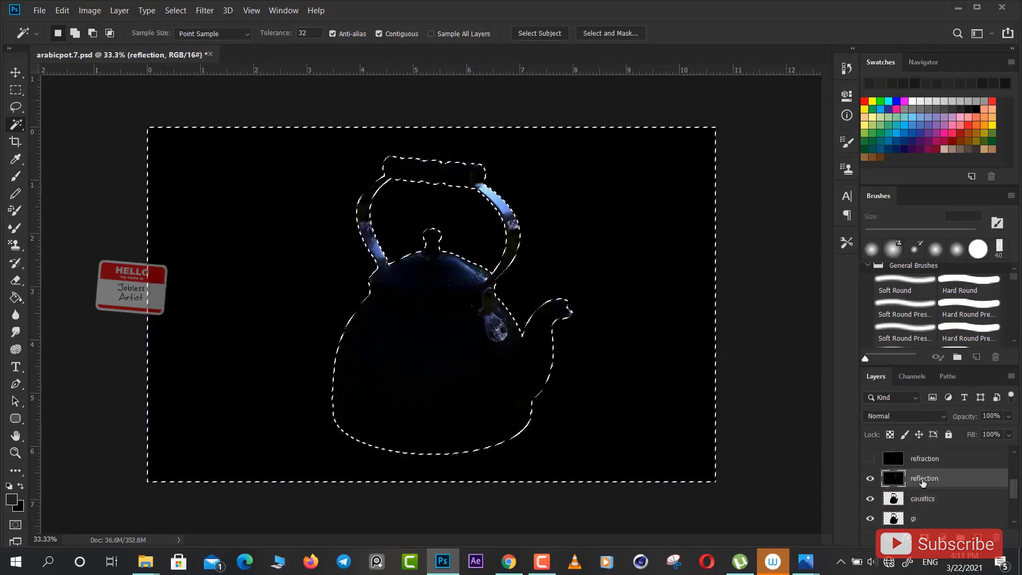
{"action": "key", "text": "alt+bracketright"}
{"action": "key", "text": "alt+bracketright"}
{"action": "key", "text": "alt+bracketright"}
{"action": "key", "text": "alt+bracketright"}
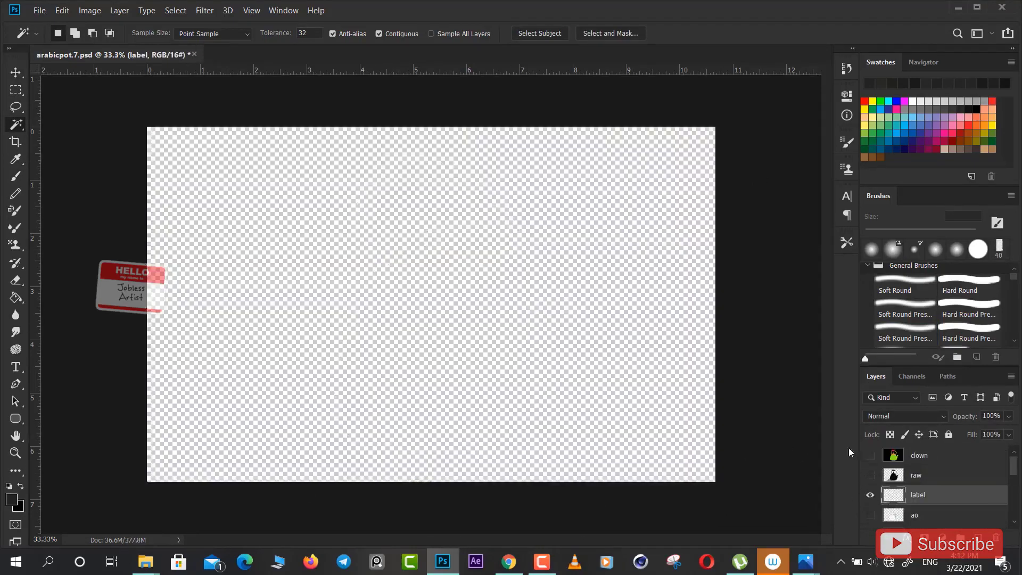
{"action": "key", "text": "alt+bracketright"}
{"action": "key", "text": "alt+bracketright"}
{"action": "key", "text": "alt+bracketright"}
{"action": "key", "text": "alt+bracketright"}
{"action": "key", "text": "alt+bracketright"}
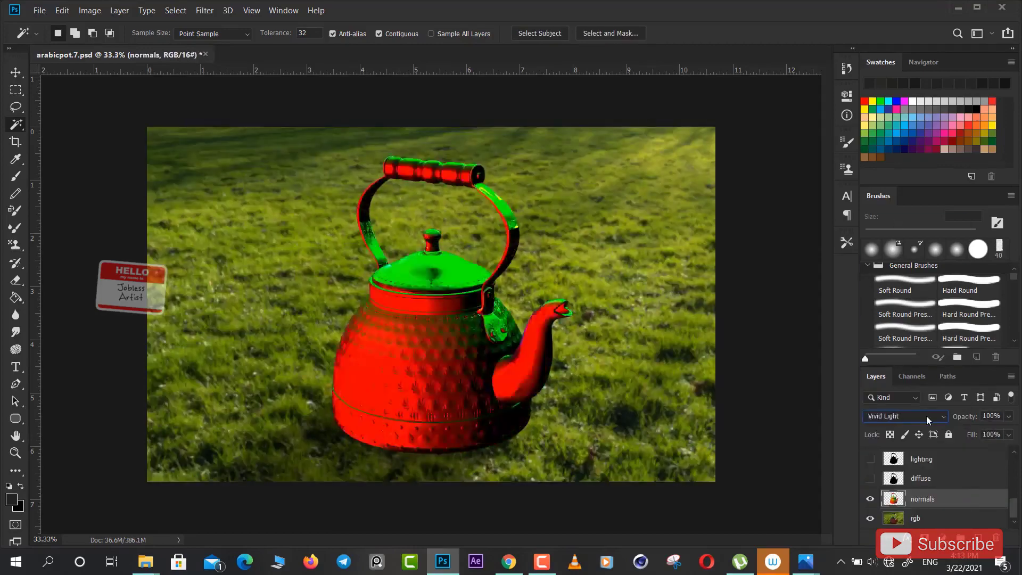
{"action": "scroll", "coordinate": [926, 416], "scroll_direction": "down", "scroll_amount": 2}
{"action": "key", "text": "ctrl+plus"}
{"action": "key", "text": "ctrl+plus"}
{"action": "key", "text": "alt+bracketright"}
{"action": "key", "text": "ctrl+minus"}
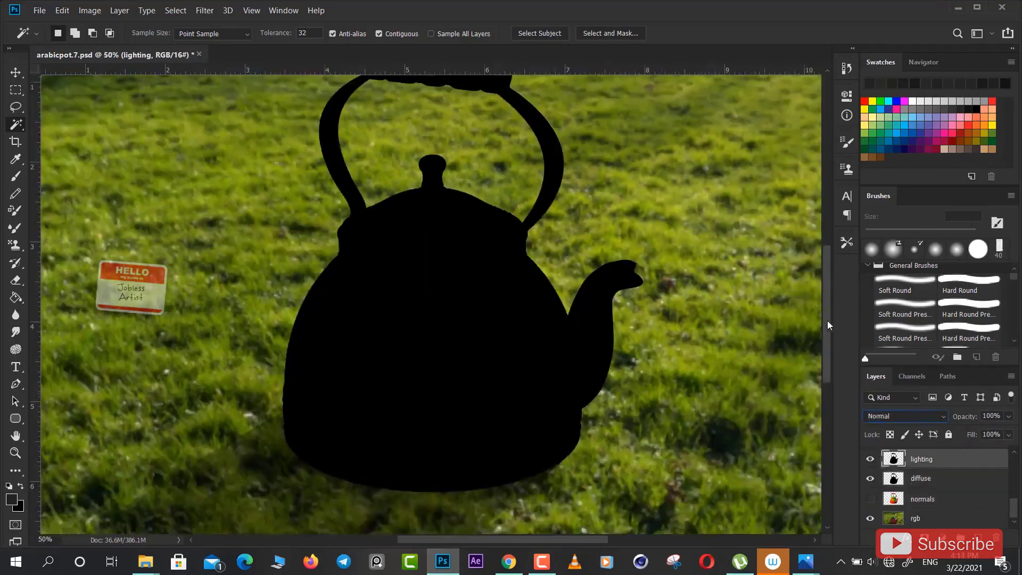
{"action": "key", "text": "alt+bracketright"}
{"action": "key", "text": "alt+bracketright"}
{"action": "key", "text": "alt+bracketright"}
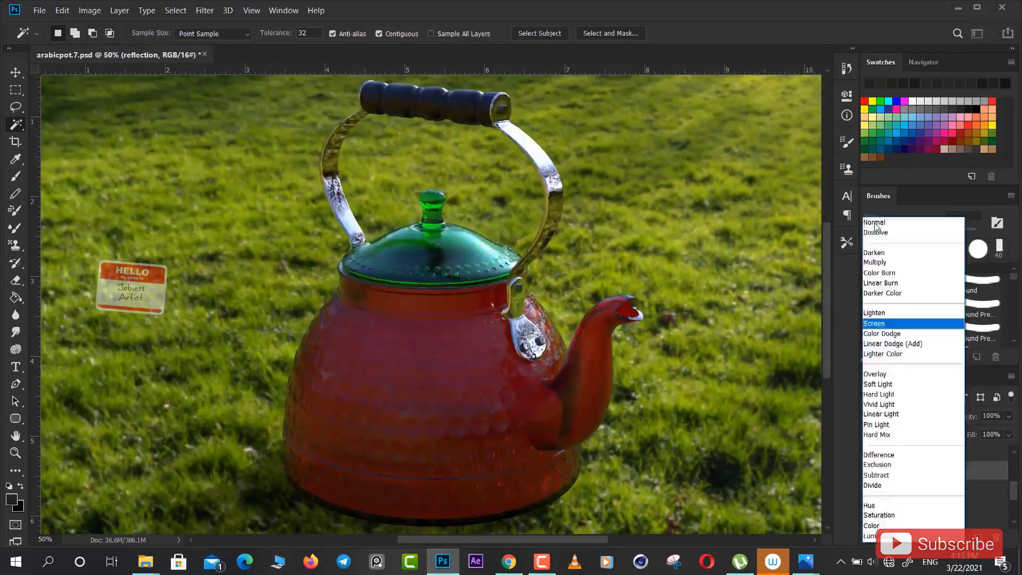
{"action": "key", "text": "alt+bracketright"}
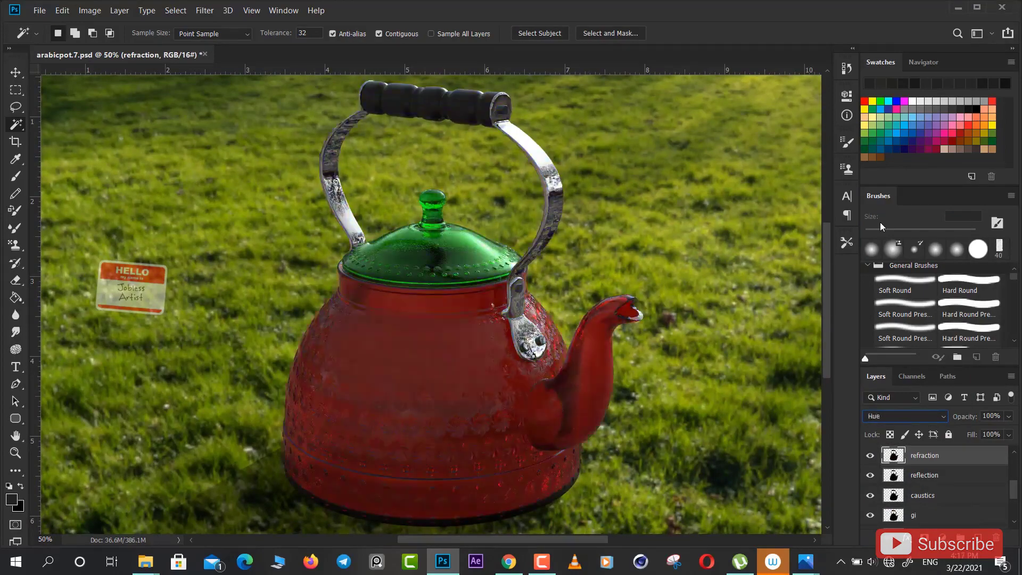
{"action": "key", "text": "ctrl+minus"}
{"action": "key", "text": "alt+bracketright"}
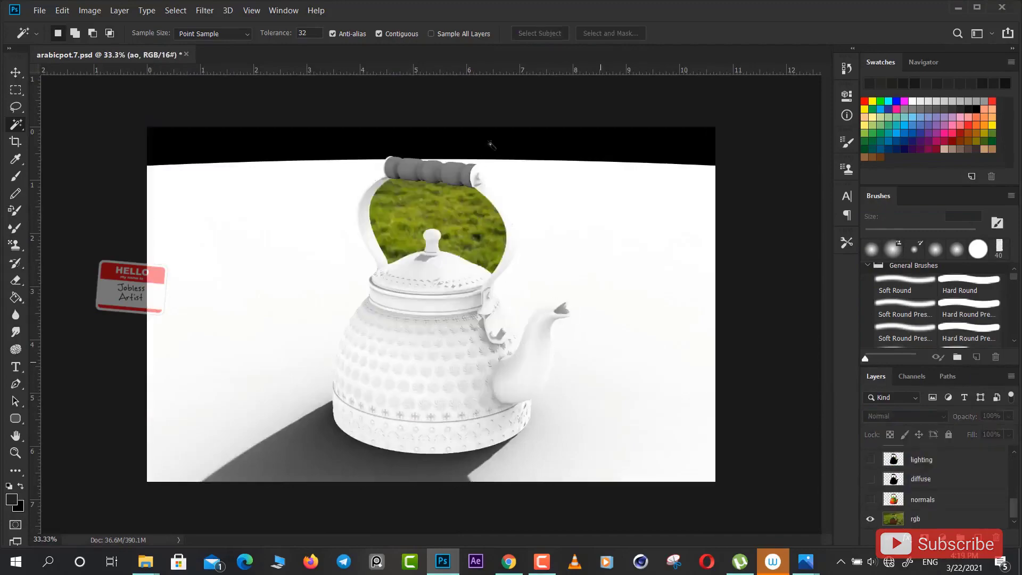
- Duplicate the shadow pass as shadow copy and clear the black band so grass shows
{"action": "left_click_drag", "start_coordinate": [930, 478], "coordinate": [931, 474]}
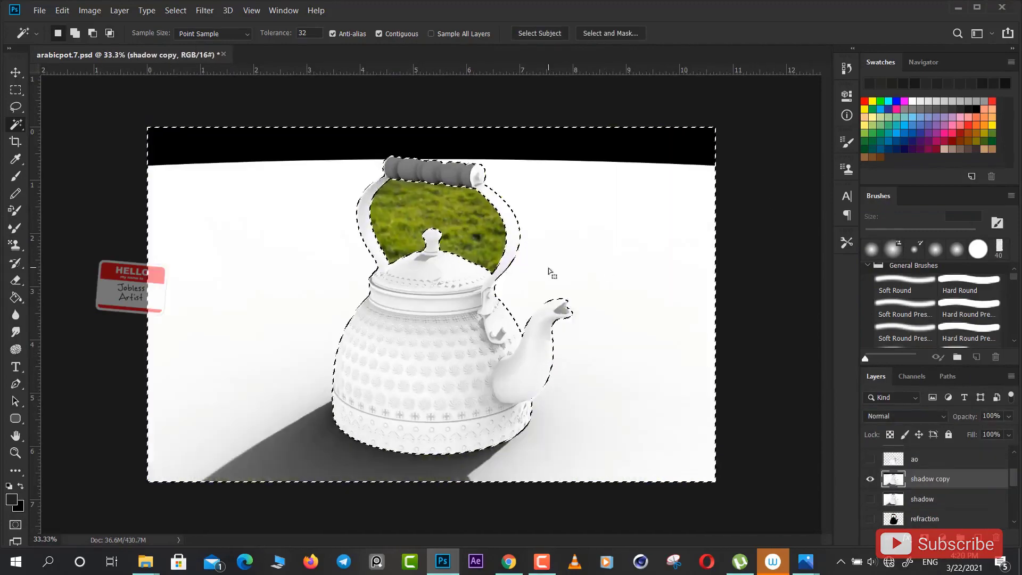
{"action": "key", "text": "ctrl+d"}
{"action": "left_click", "coordinate": [426, 143]}
{"action": "key", "text": "Delete"}
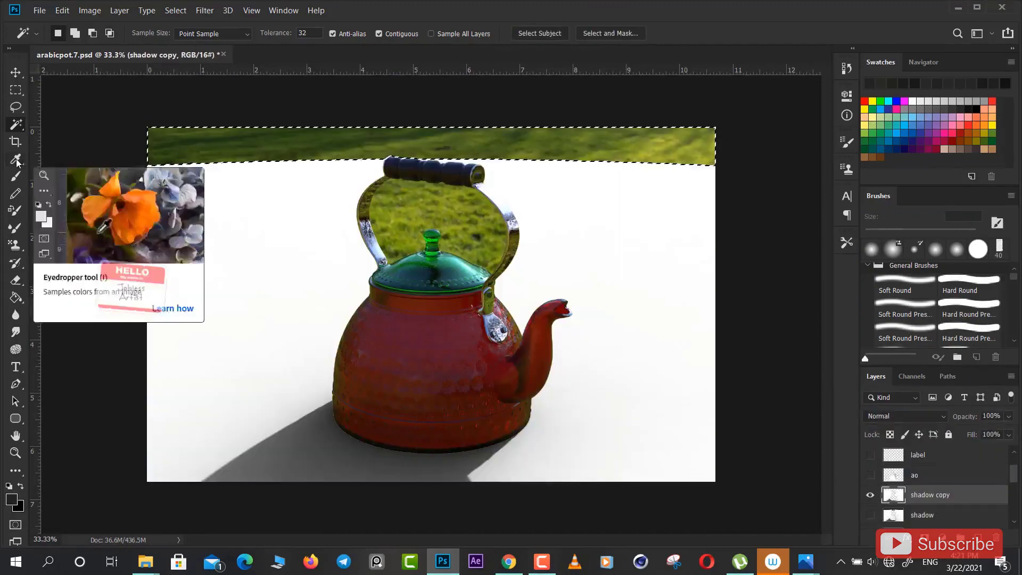
{"action": "left_click", "coordinate": [15, 298]}
{"action": "scroll", "coordinate": [935, 419], "scroll_direction": "down", "scroll_amount": 3}
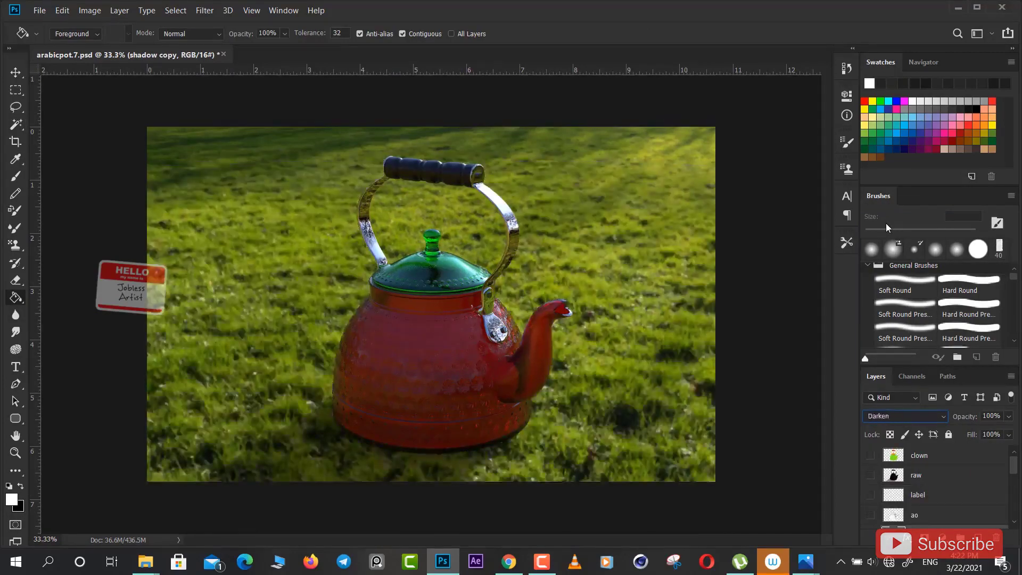
{"action": "left_click_drag", "start_coordinate": [965, 416], "coordinate": [937, 416]}
{"action": "scroll", "coordinate": [905, 495], "scroll_direction": "down", "scroll_amount": 3}
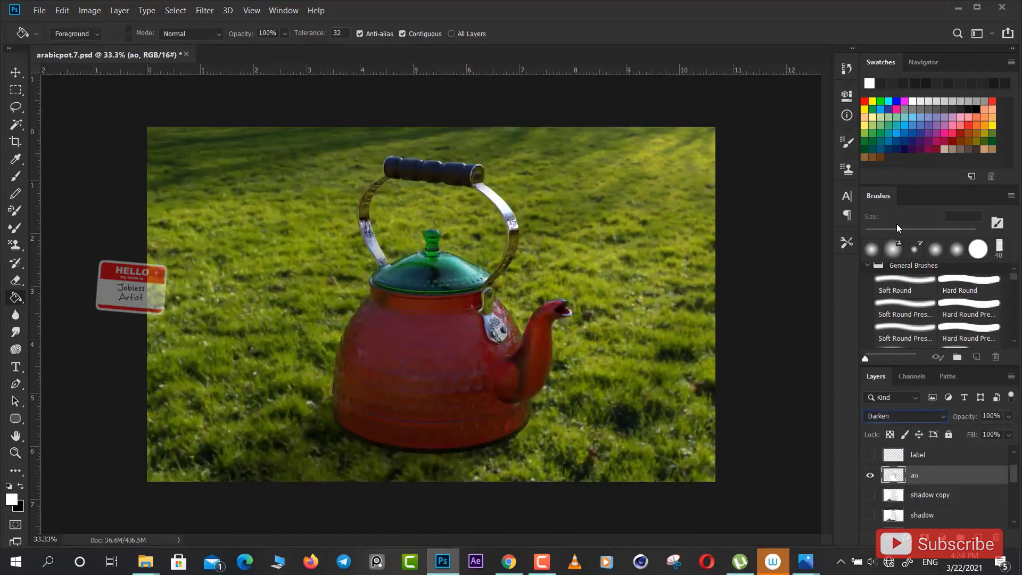